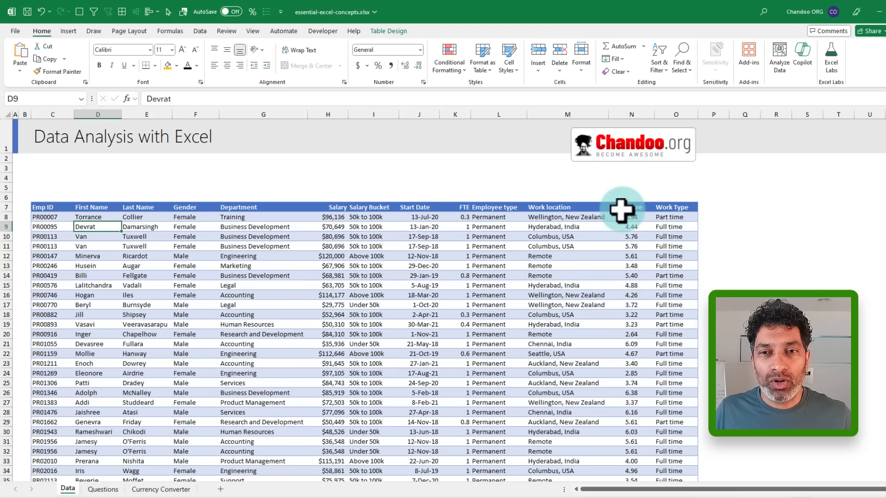
# - Examine the employee table's columns on the Data sheet, from Emp ID through Work Type
pyautogui.click(51, 206)
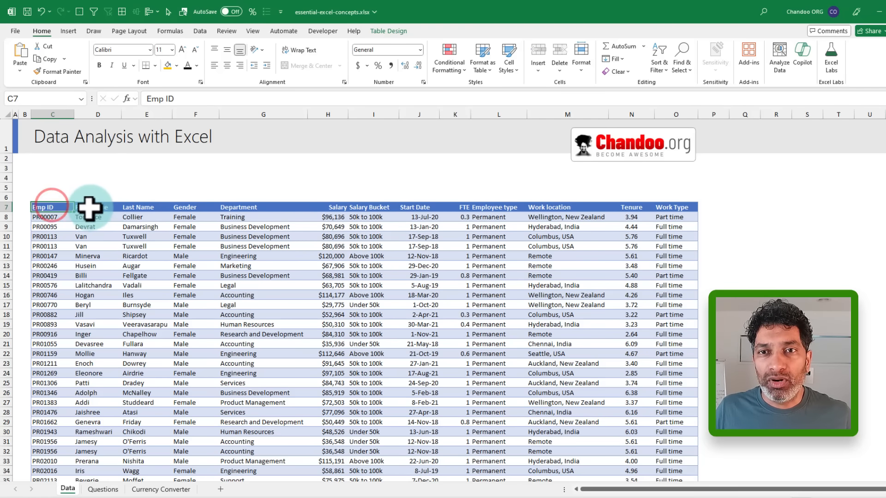
pyautogui.moveTo(89, 207); pyautogui.dragTo(164, 208)
pyautogui.click(193, 203)
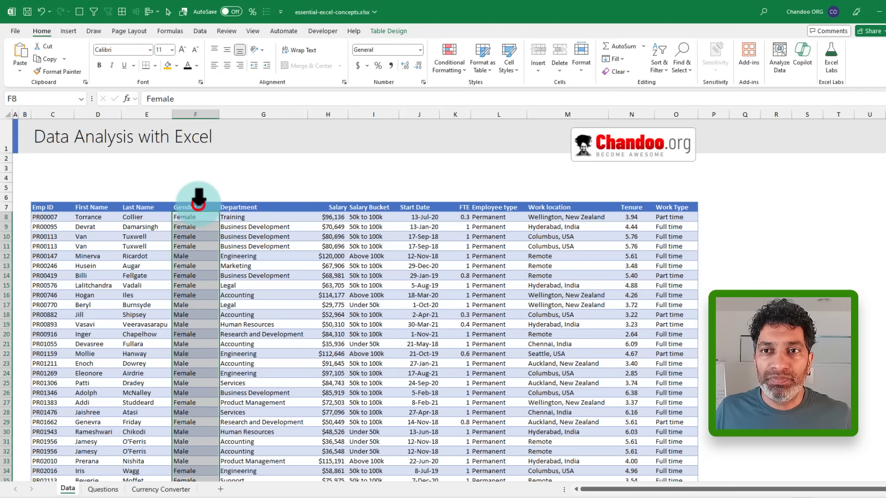
pyautogui.click(238, 206)
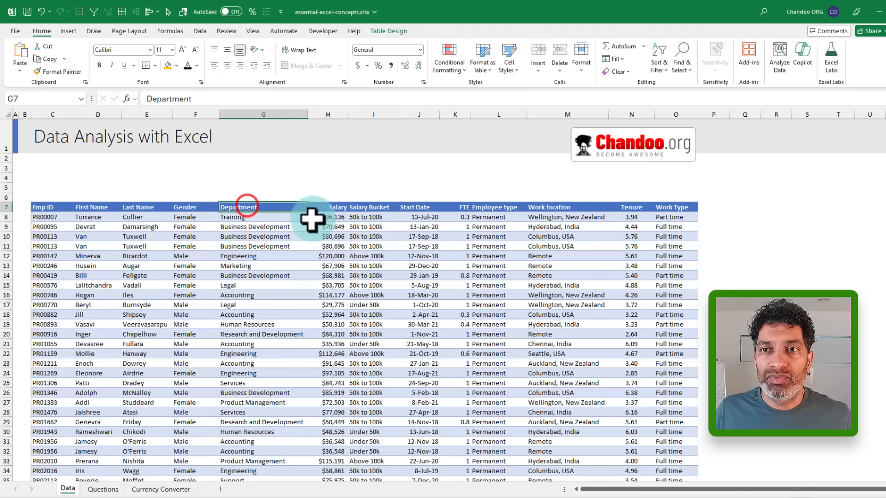
pyautogui.click(380, 207)
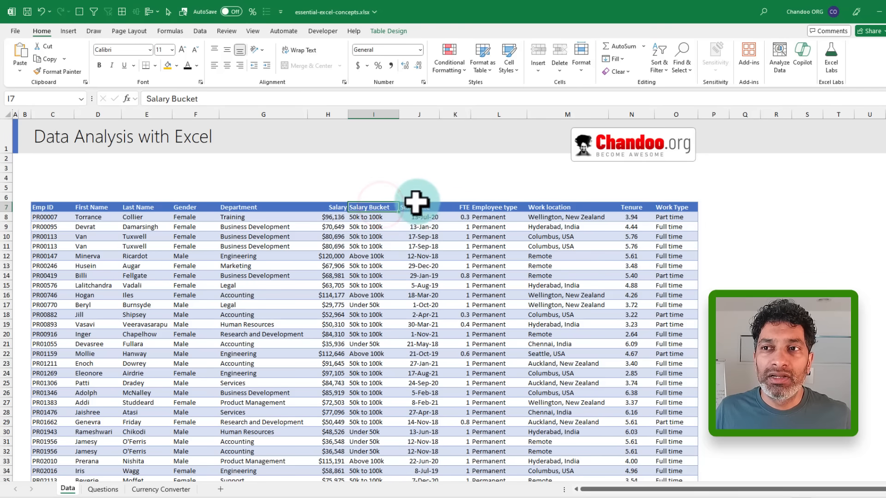
pyautogui.click(459, 208)
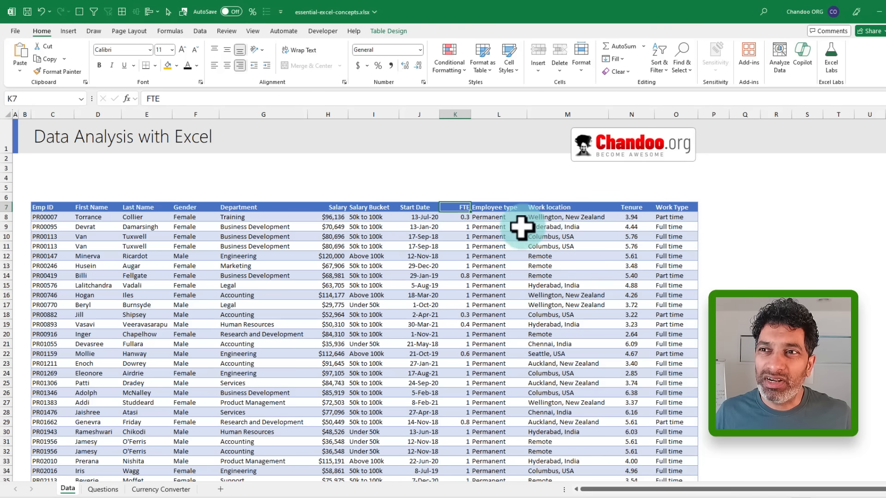
pyautogui.click(496, 203)
pyautogui.click(559, 203)
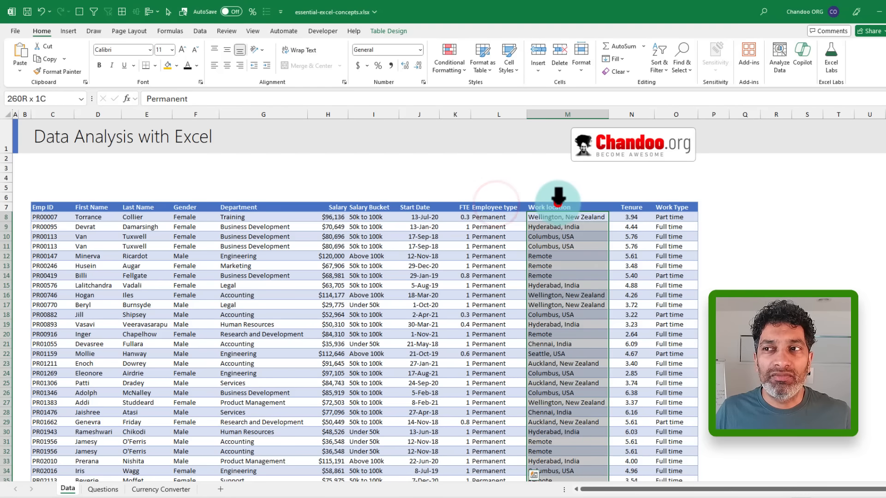
pyautogui.click(629, 203)
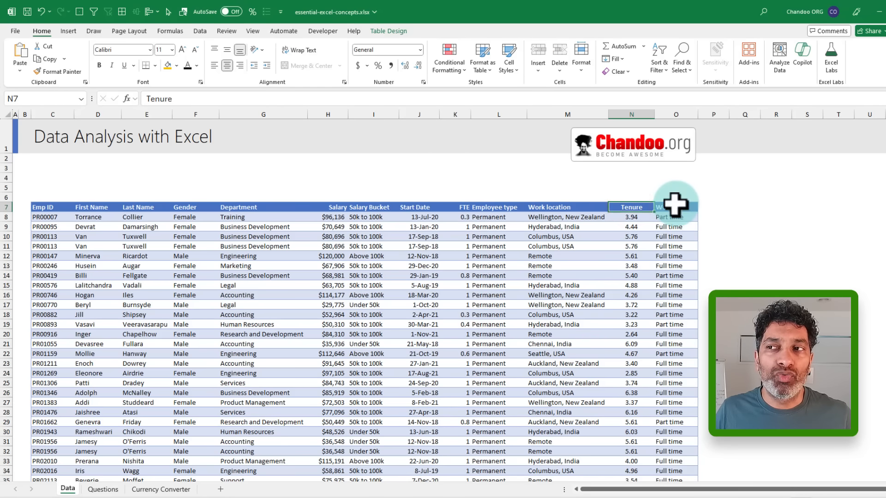
pyautogui.click(677, 204)
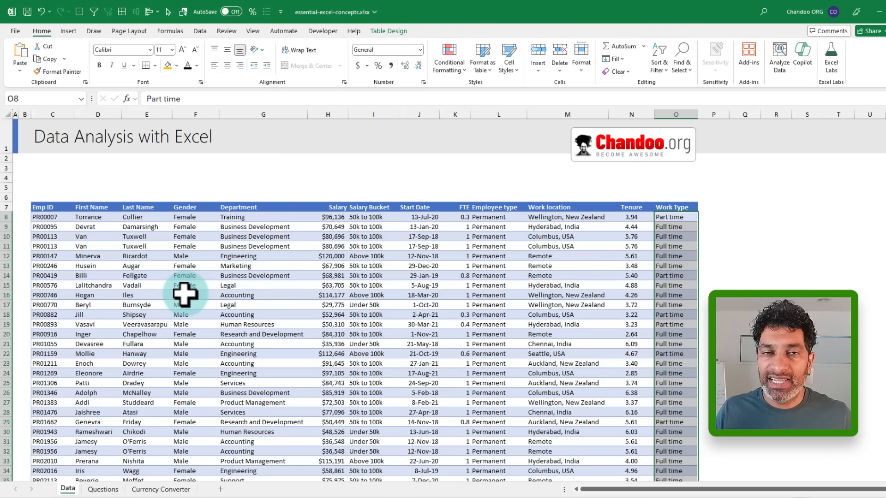
# - Review the business questions in D6:D10 of the Questions sheet, focusing on the first one about exploring staff data by department
pyautogui.click(97, 488)
pyautogui.moveTo(110, 284); pyautogui.dragTo(117, 371)
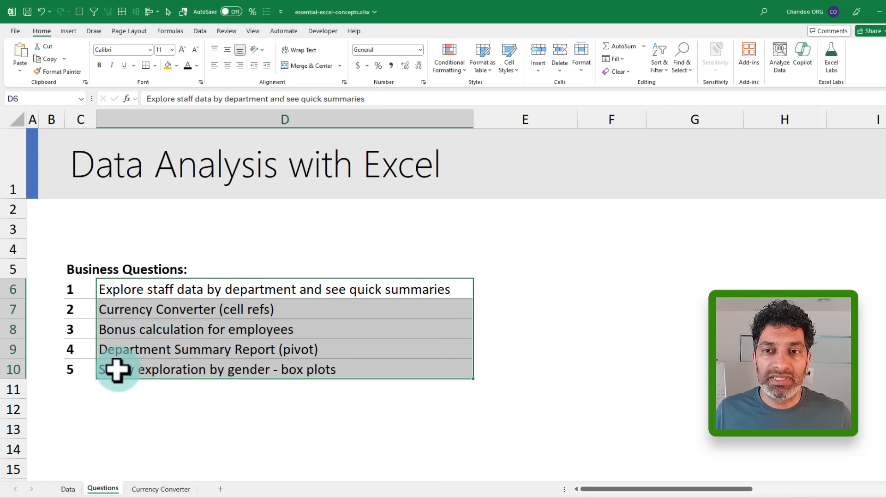
pyautogui.click(170, 290)
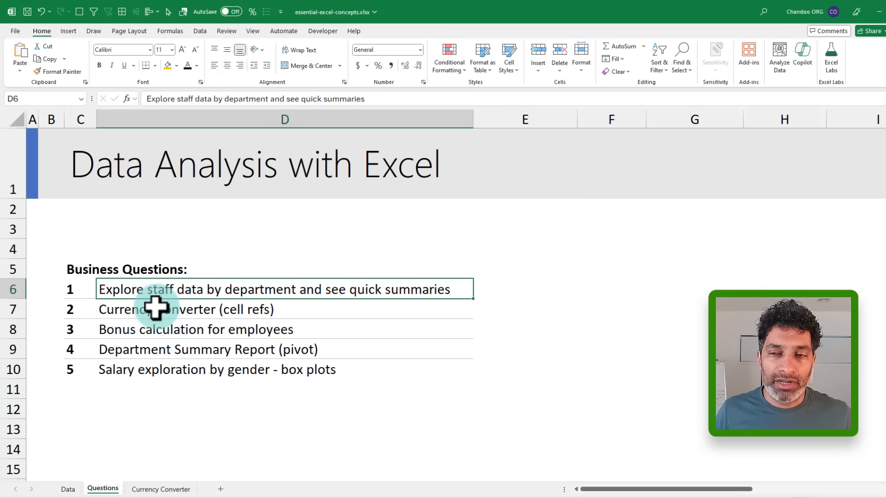
# - Copy the entire employee table, including its header row, from the Data sheet
pyautogui.click(68, 490)
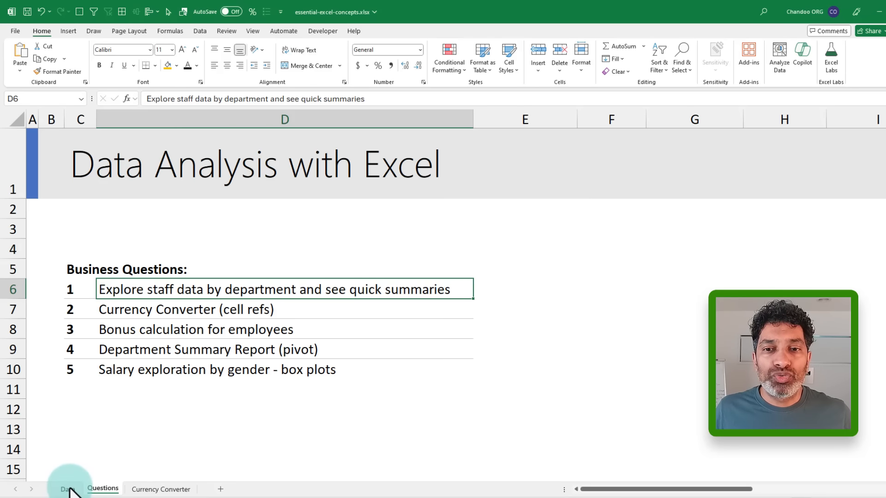
pyautogui.click(68, 490)
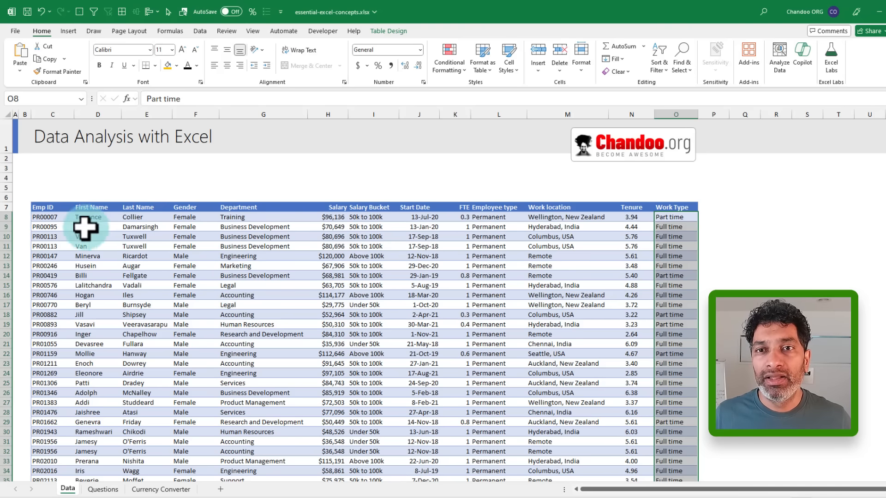
pyautogui.moveTo(59, 208); pyautogui.dragTo(515, 397)
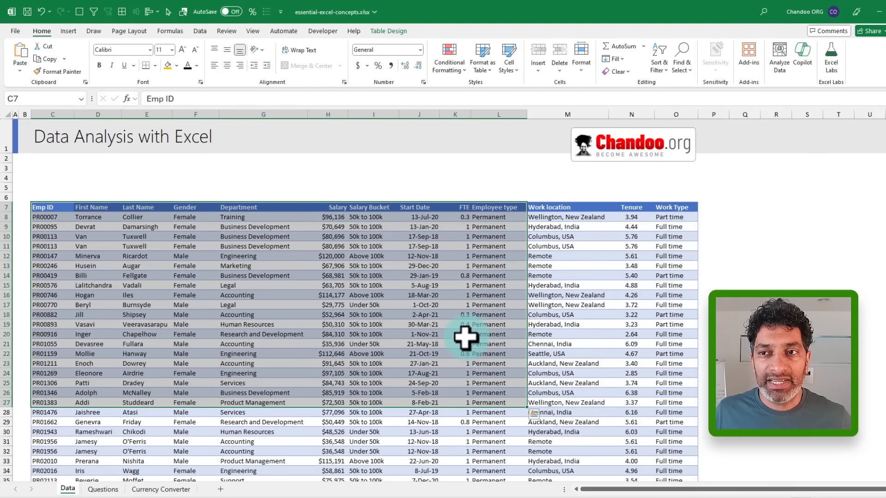
pyautogui.click(195, 275)
pyautogui.click(49, 209)
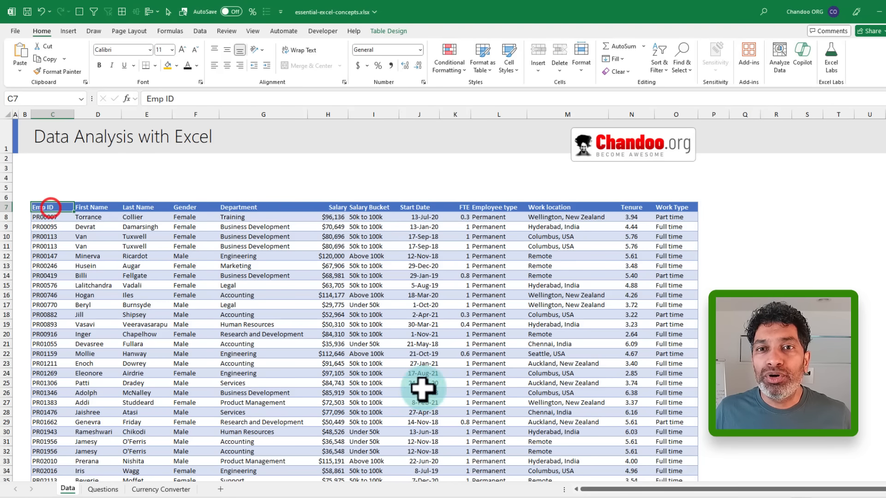
pyautogui.hotkey('ctrl', 'shift', 'Down')
pyautogui.hotkey('ctrl', 'shift', 'Right')
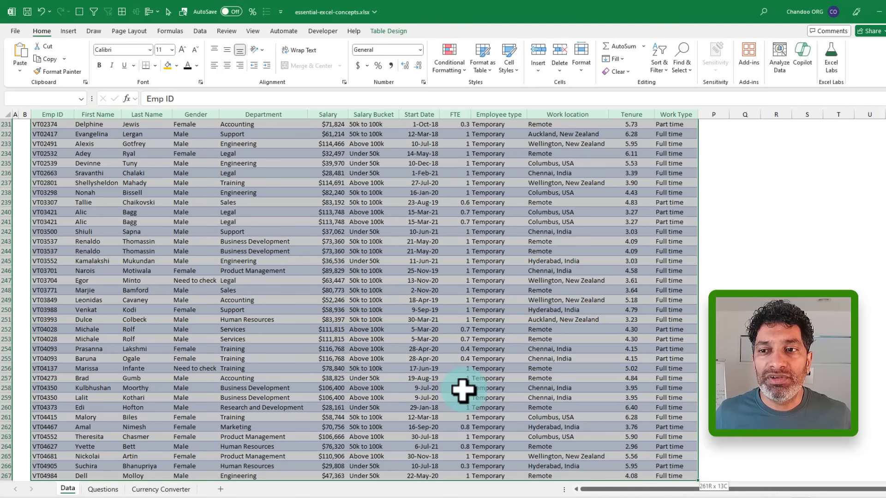
pyautogui.hotkey('ctrl', 'c')
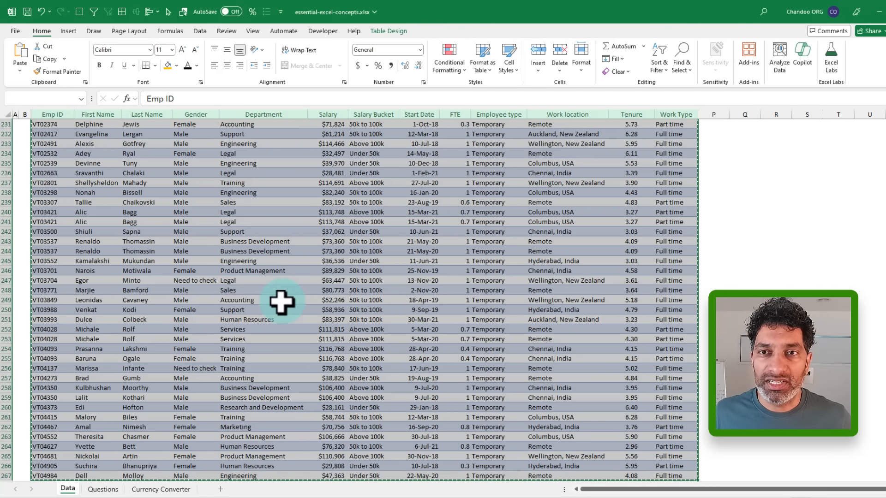
# - Create a new blank workbook and paste the copied employee data as values only, starting at cell B3
pyautogui.scroll(1, 281, 302)
pyautogui.hotkey('ctrl', 'n')
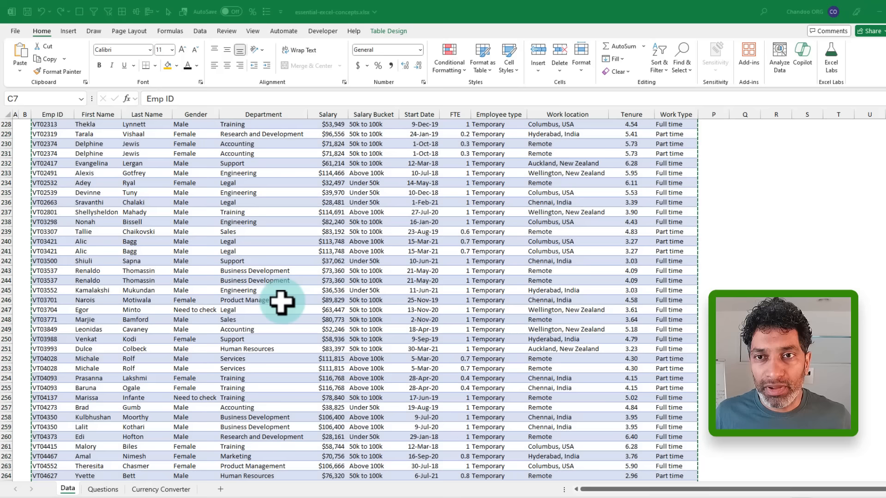
pyautogui.click(885, 13)
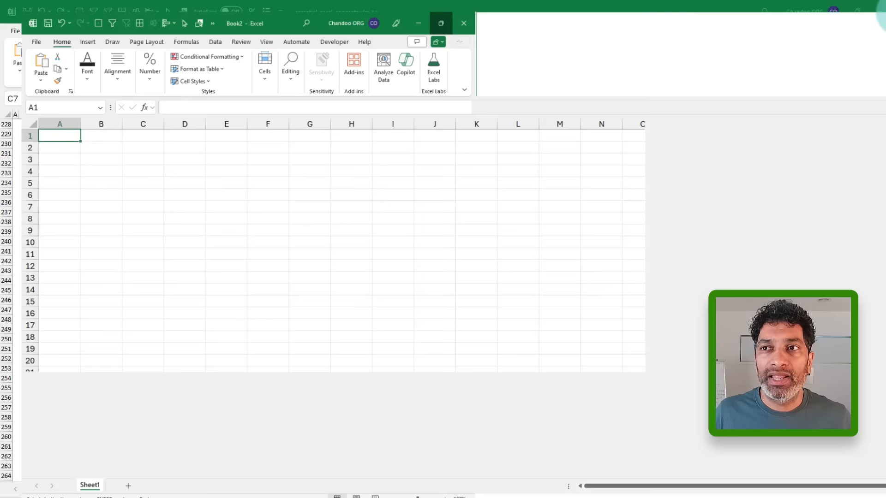
pyautogui.rightClick(82, 153)
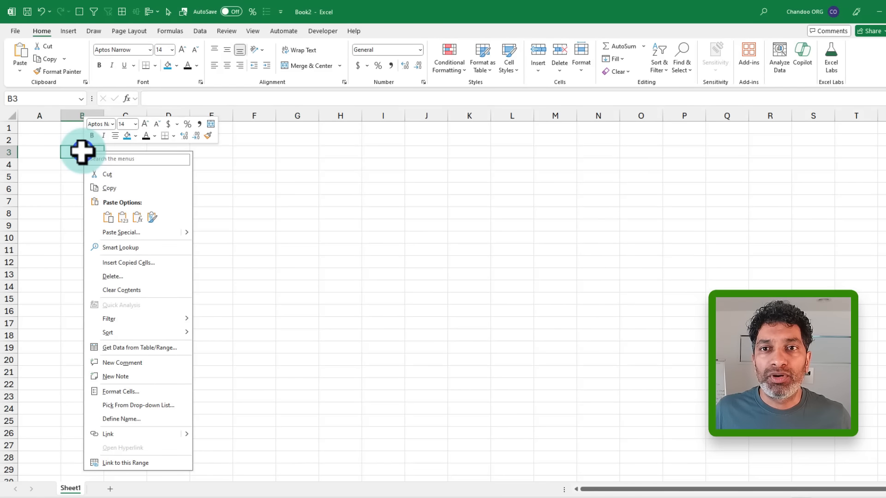
pyautogui.click(123, 216)
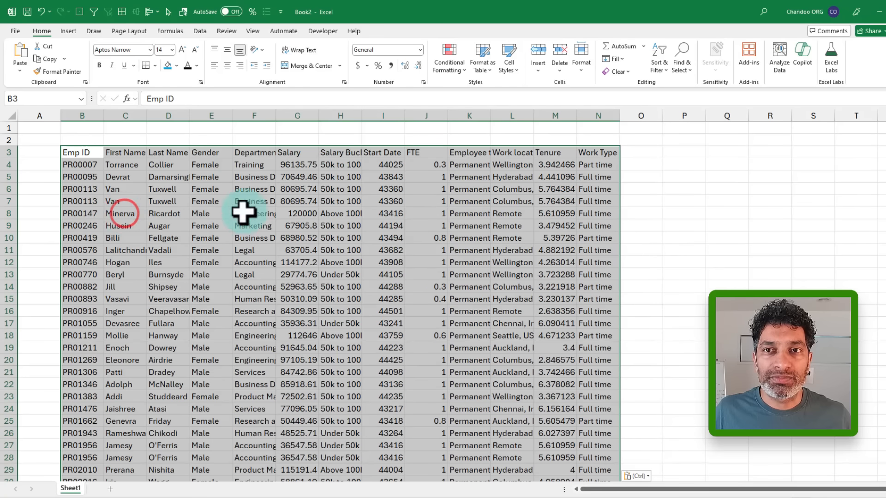
# - Examine how the pasted data is laid out in columns B to N and in rows starting at row 3
pyautogui.click(123, 165)
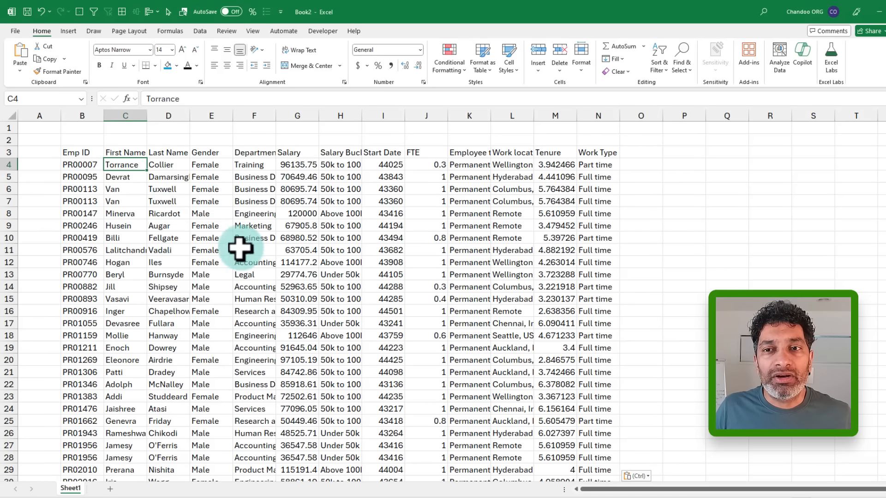
pyautogui.moveTo(83, 115); pyautogui.dragTo(597, 129)
pyautogui.click(5, 153)
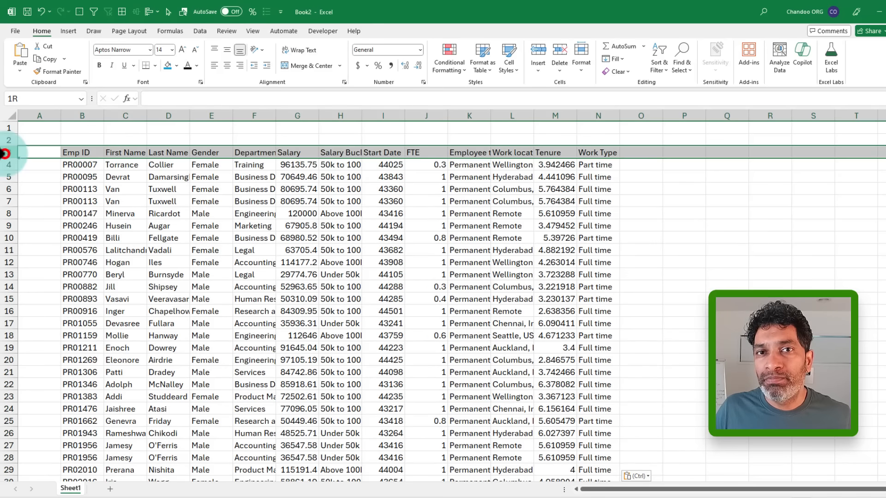
pyautogui.moveTo(5, 154); pyautogui.dragTo(27, 401)
pyautogui.click(276, 325)
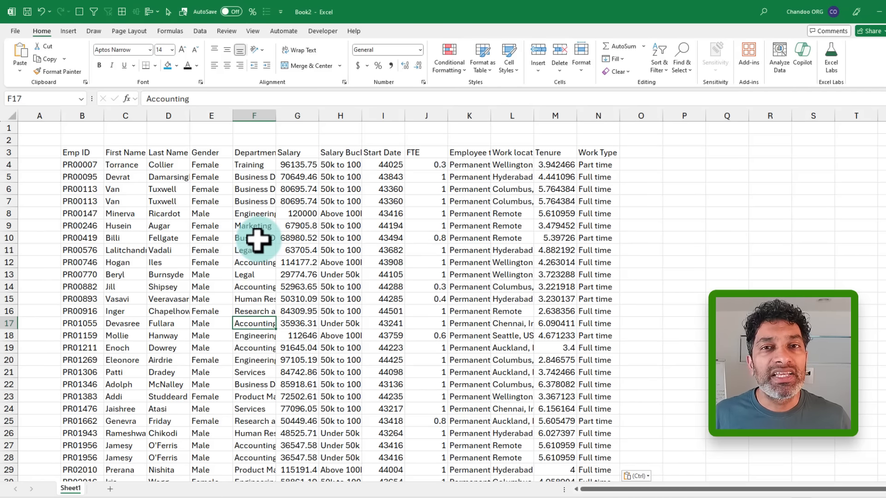
# - Convert the pasted range $B$3:$N$263 into an Excel table whose first row is used as headers
pyautogui.click(179, 215)
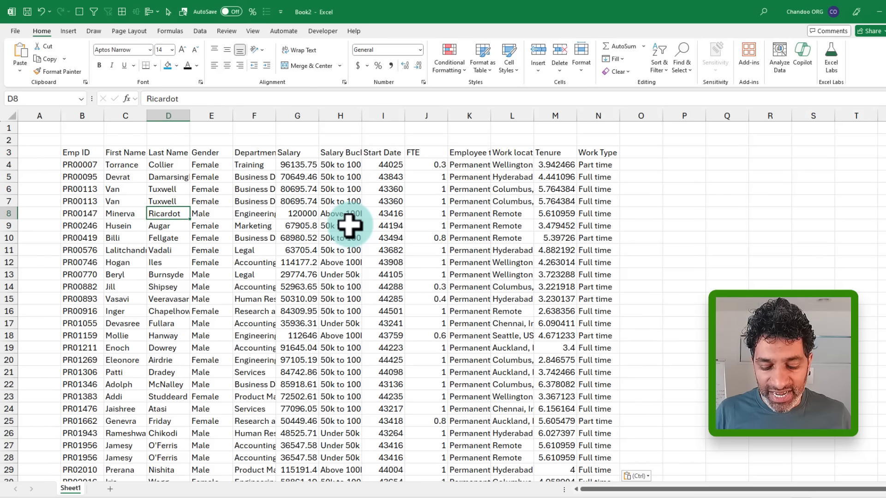
pyautogui.hotkey('ctrl', 't')
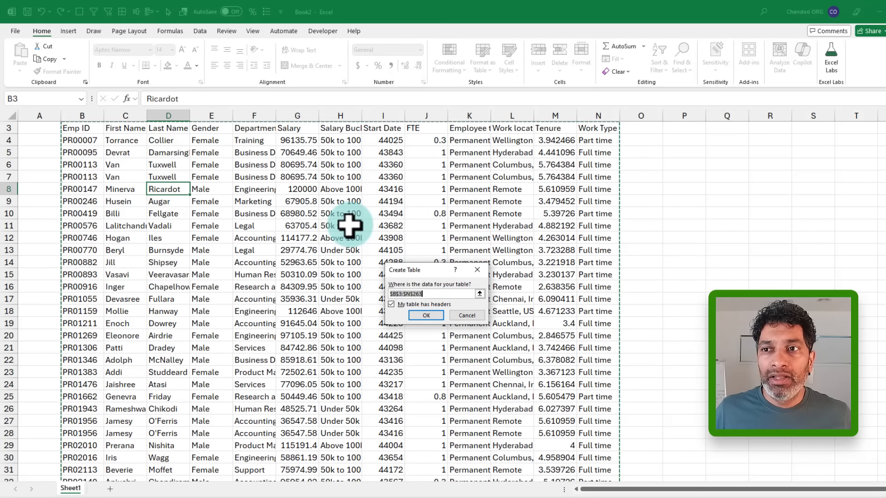
pyautogui.moveTo(401, 269); pyautogui.dragTo(279, 206)
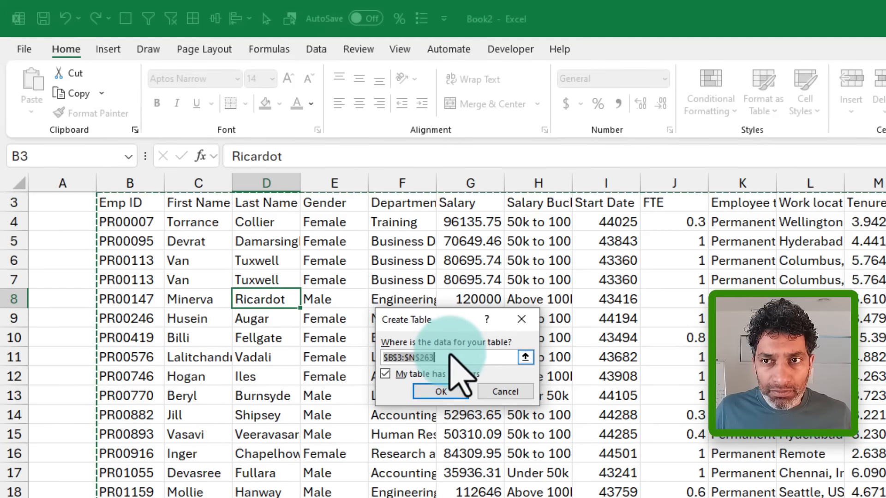
pyautogui.click(377, 369)
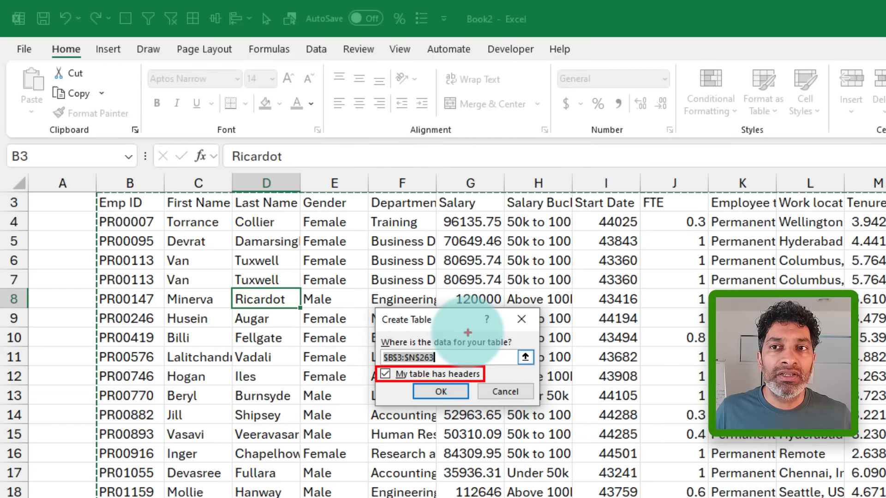
pyautogui.moveTo(97, 194)
pyautogui.mouseDown()
pyautogui.moveTo(292, 217)
pyautogui.moveTo(685, 219)
pyautogui.moveTo(885, 210)
pyautogui.mouseUp()
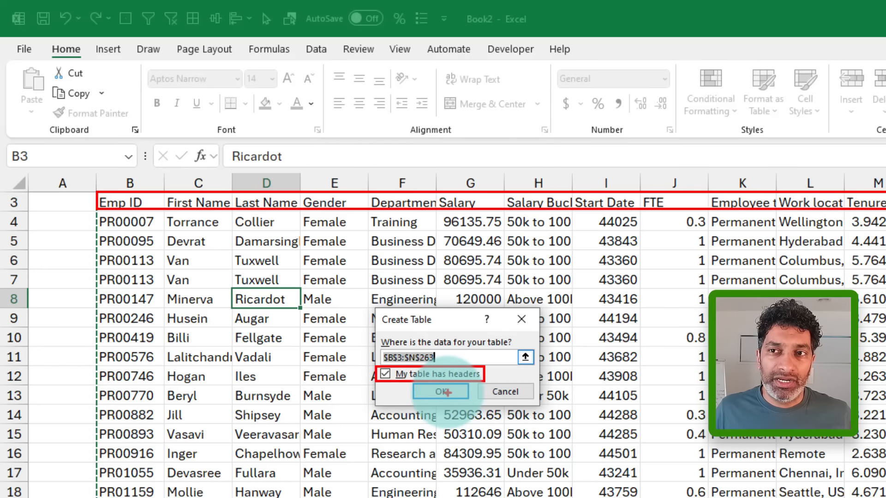
pyautogui.click(444, 393)
# - Inspect the new table's formatted header row and filter controls from Emp ID to Work Type
pyautogui.click(267, 271)
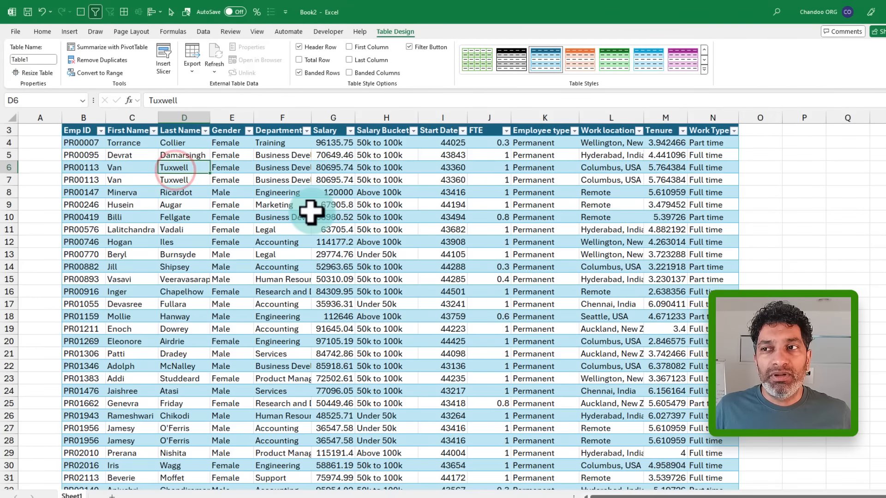
pyautogui.scroll(1, 310, 213)
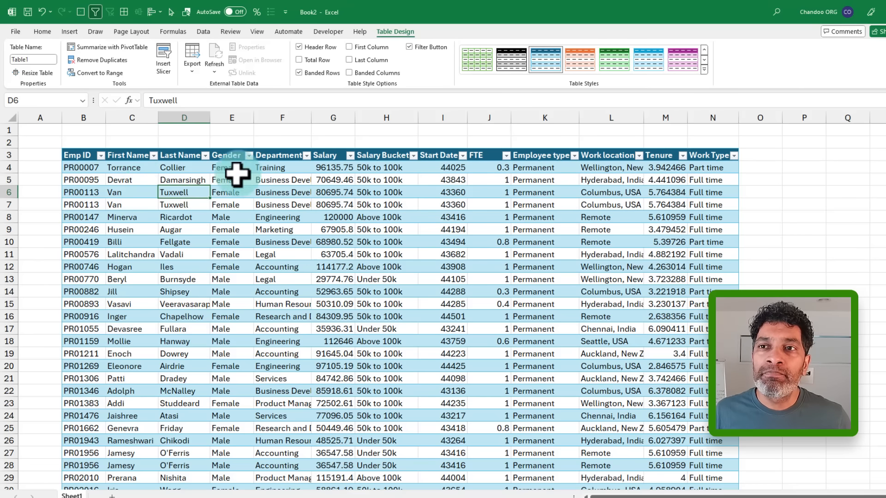
pyautogui.moveTo(79, 155); pyautogui.dragTo(708, 162)
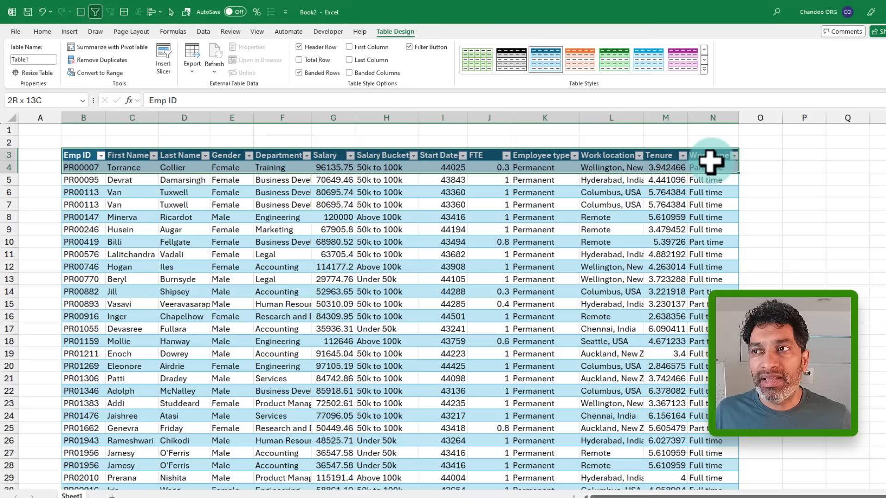
pyautogui.click(435, 156)
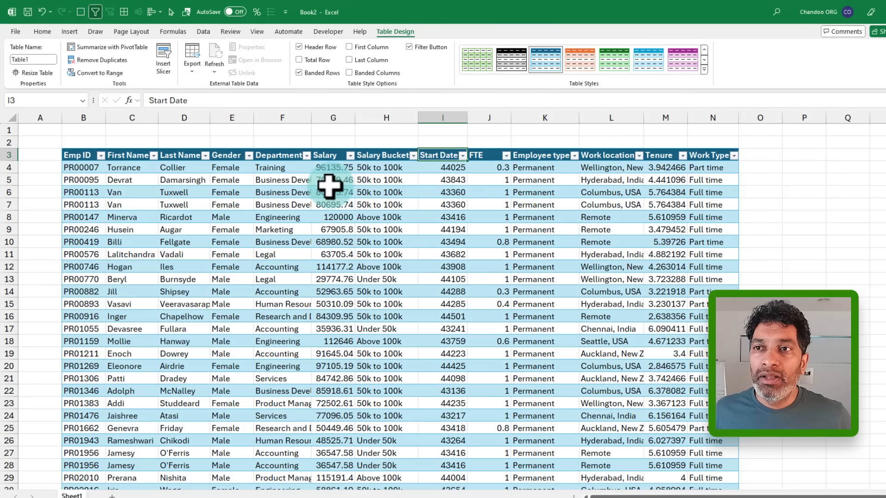
# - Compare the design options offered for a cell outside the table with those inside it, and preview the green table style
pyautogui.click(328, 181)
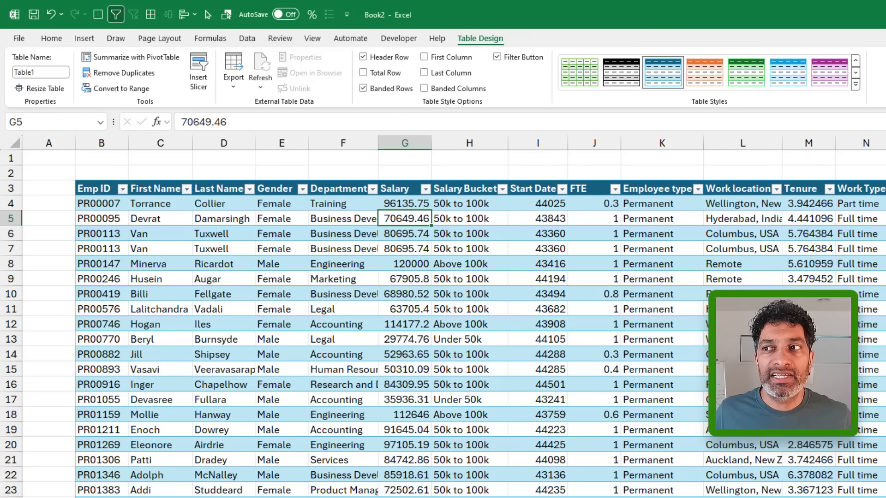
pyautogui.click(885, 264)
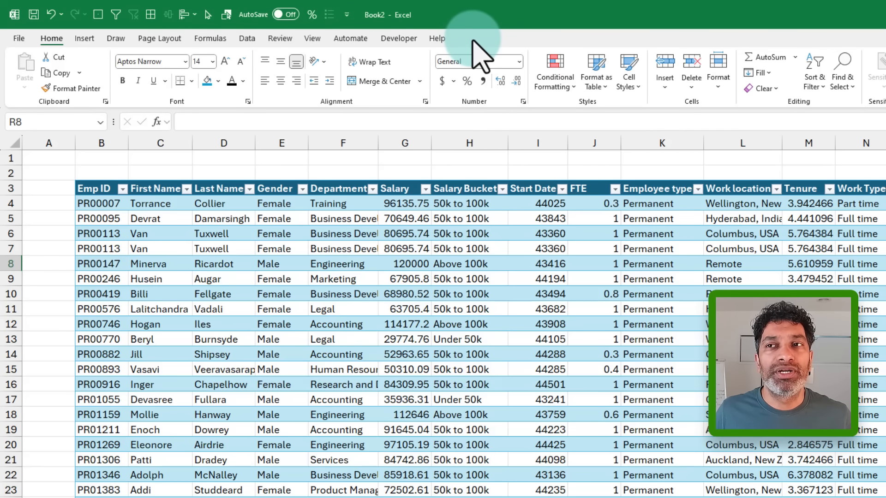
pyautogui.click(405, 262)
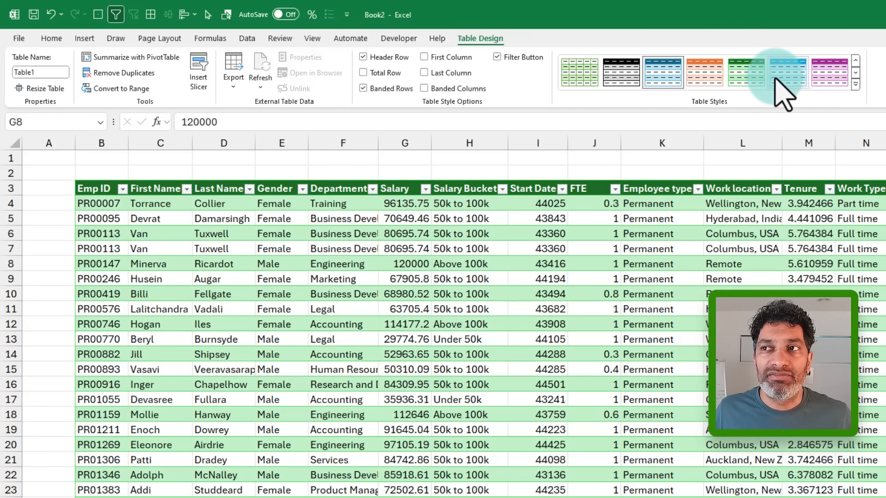
# - Apply the purple style with banded rows to the table and browse the full gallery of table styles
pyautogui.click(824, 78)
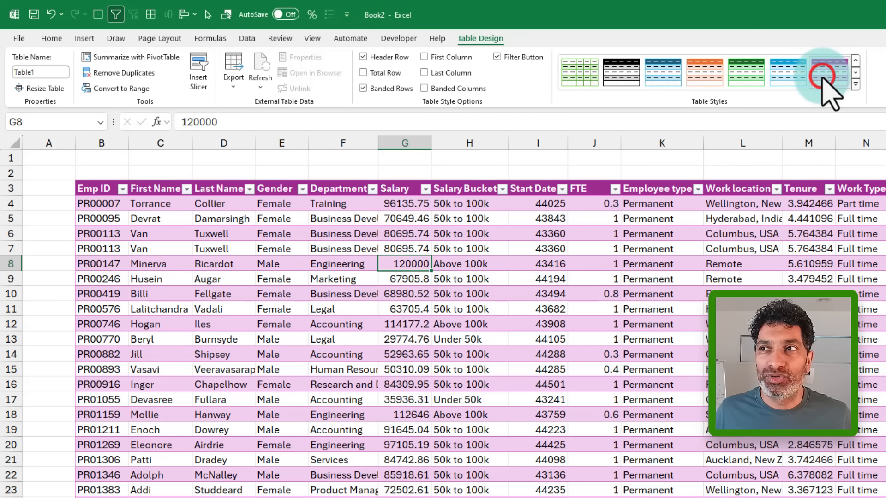
pyautogui.click(856, 84)
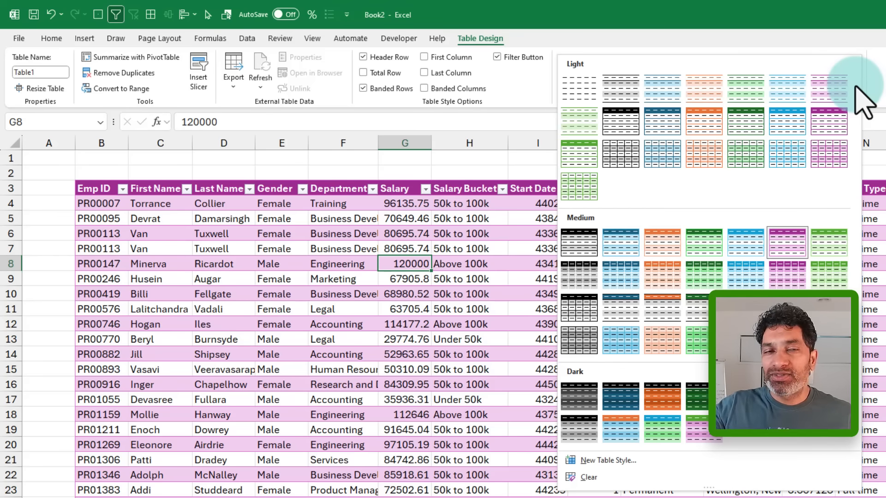
pyautogui.click(880, 83)
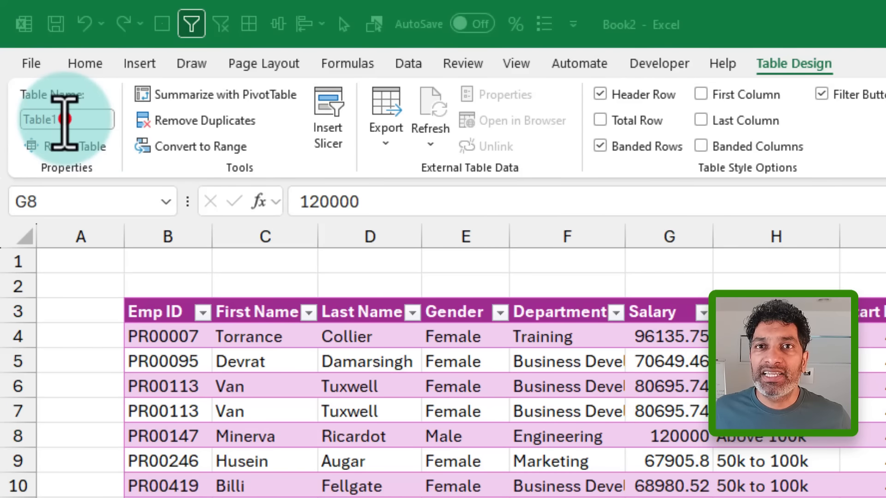
# - Rename the table as STAFF
pyautogui.click(65, 119)
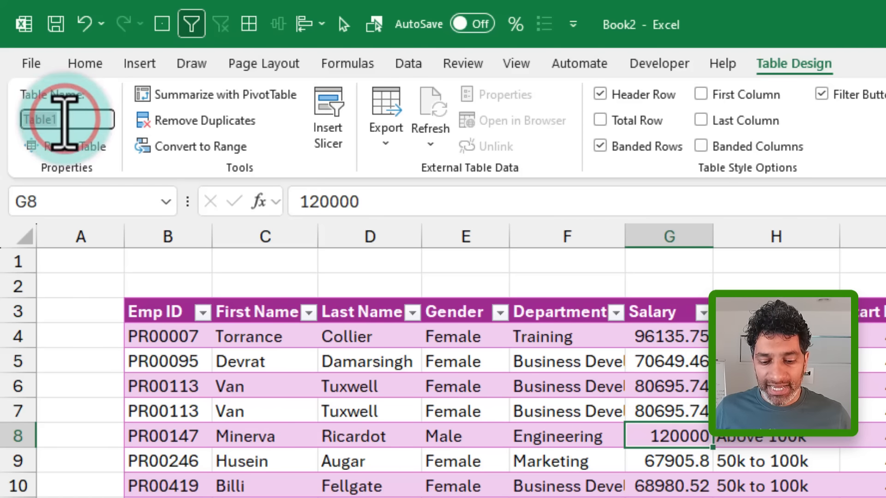
pyautogui.write('STAFF')
pyautogui.press('Return')
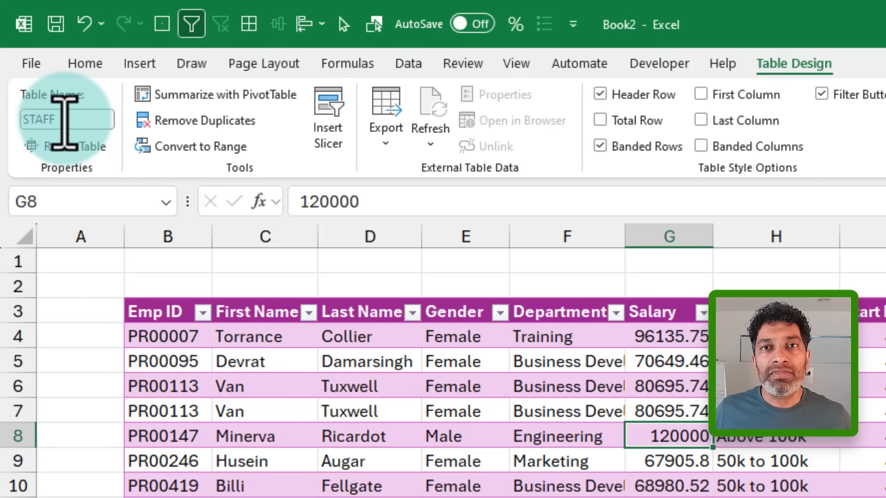
pyautogui.click(64, 119)
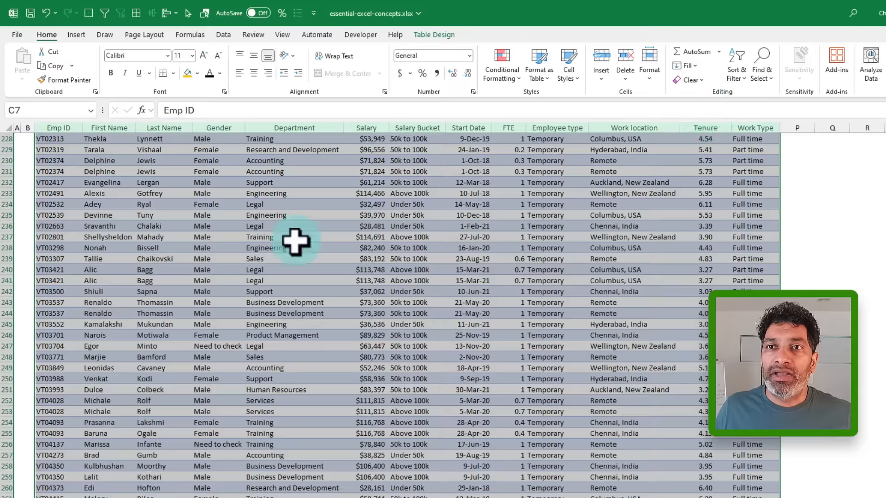
# - In the essential-excel-concepts.xlsx workbook, select a cell of the employee table and check the table's name
pyautogui.click(260, 237)
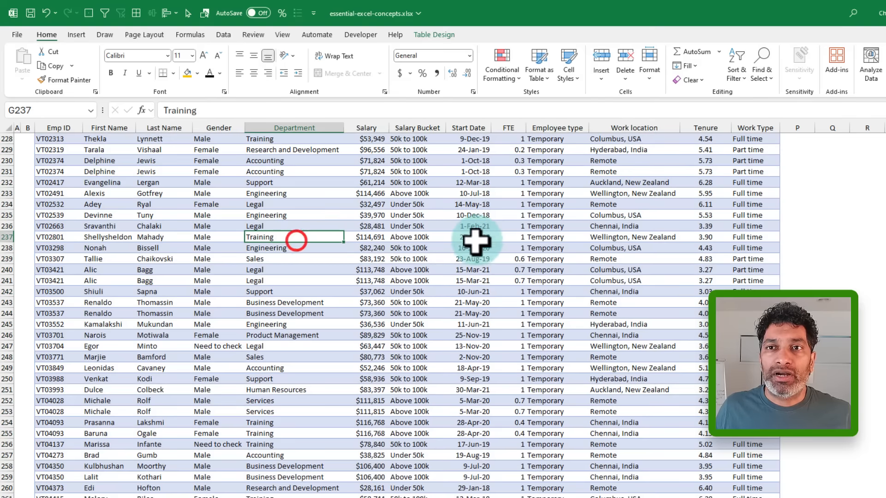
pyautogui.click(445, 35)
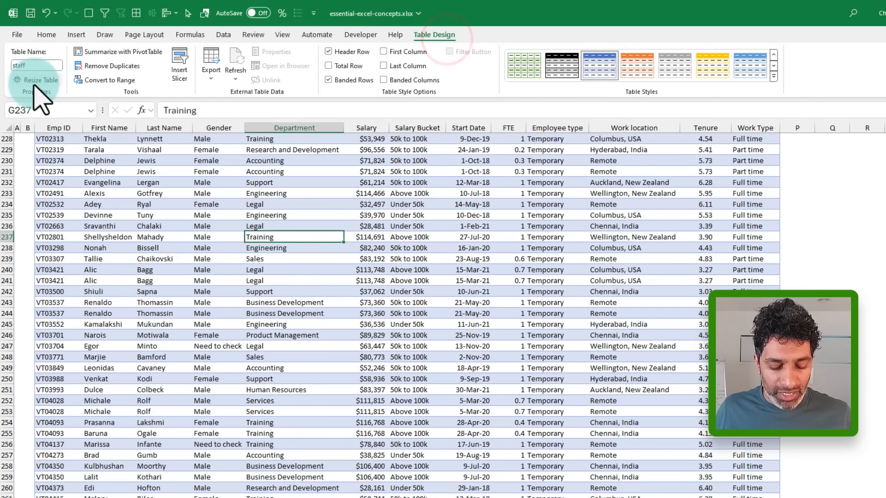
pyautogui.click(14, 66)
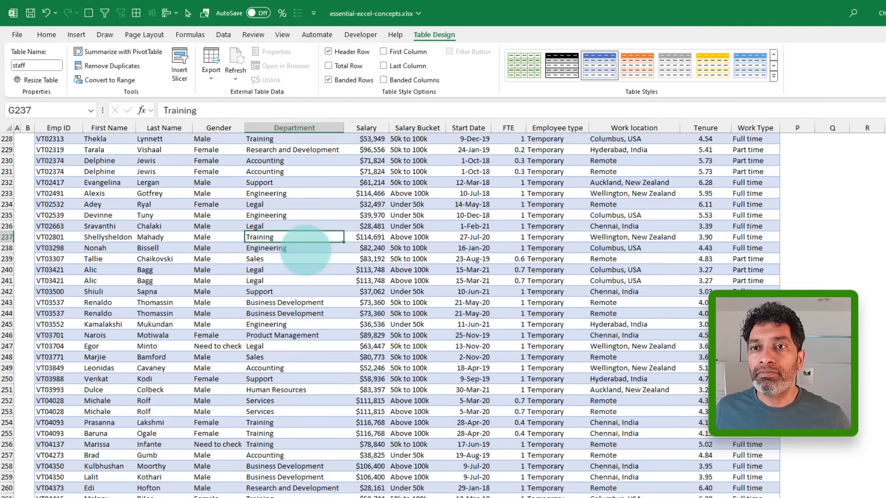
# - Examine how the employee table's column headings are displayed at the header row and further down the rows
pyautogui.scroll(20, 242, 248)
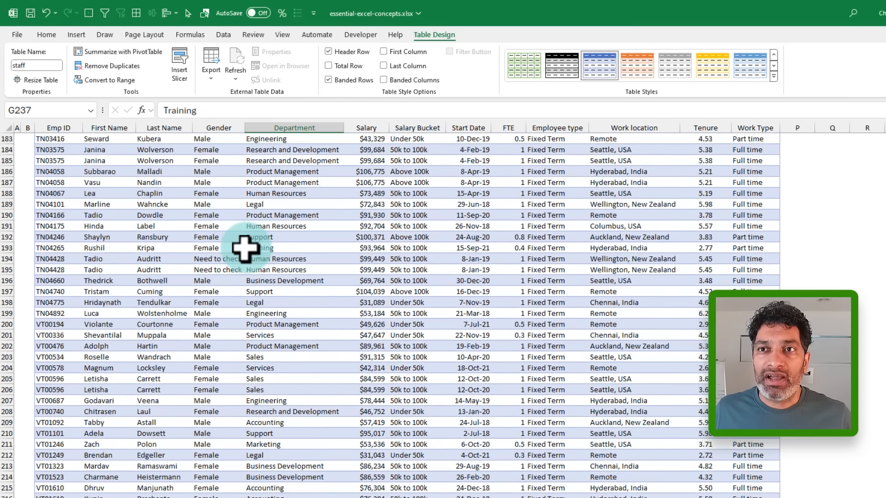
pyautogui.scroll(5, 242, 247)
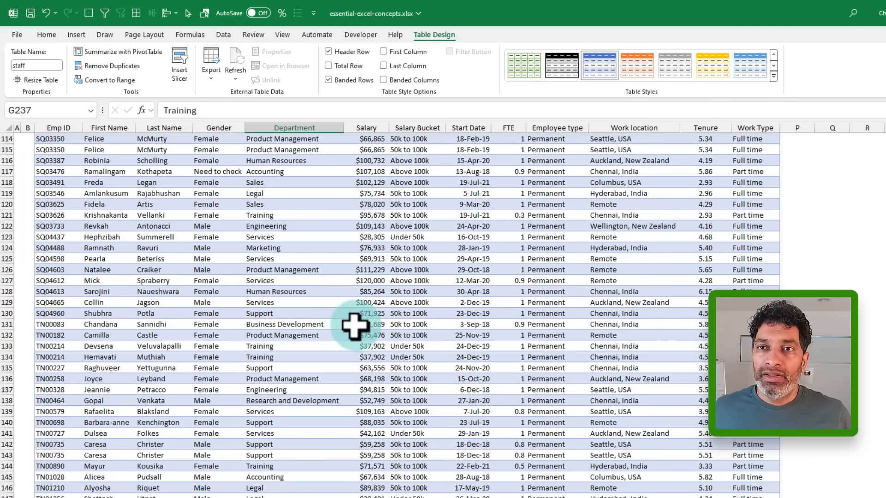
pyautogui.click(356, 325)
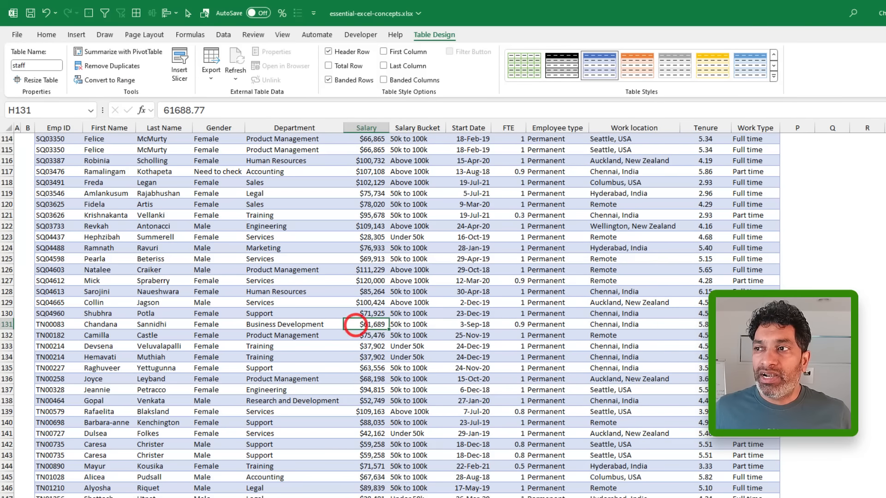
pyautogui.scroll(20, 280, 243)
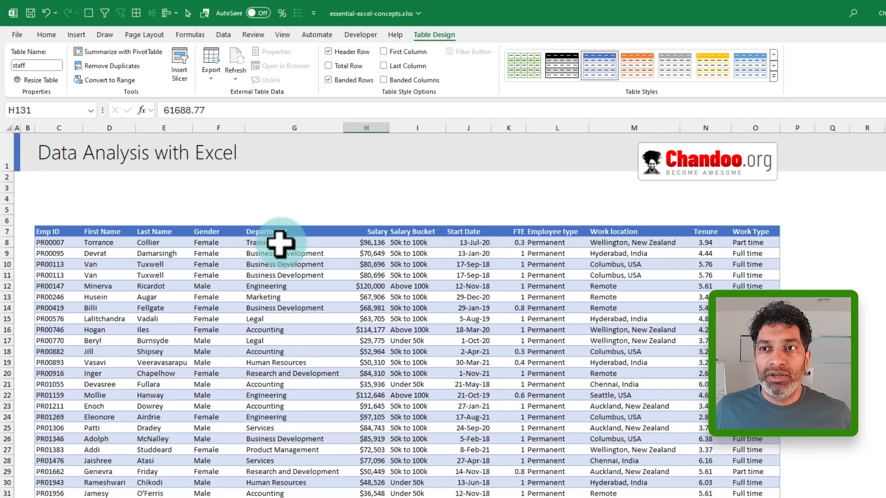
pyautogui.click(259, 233)
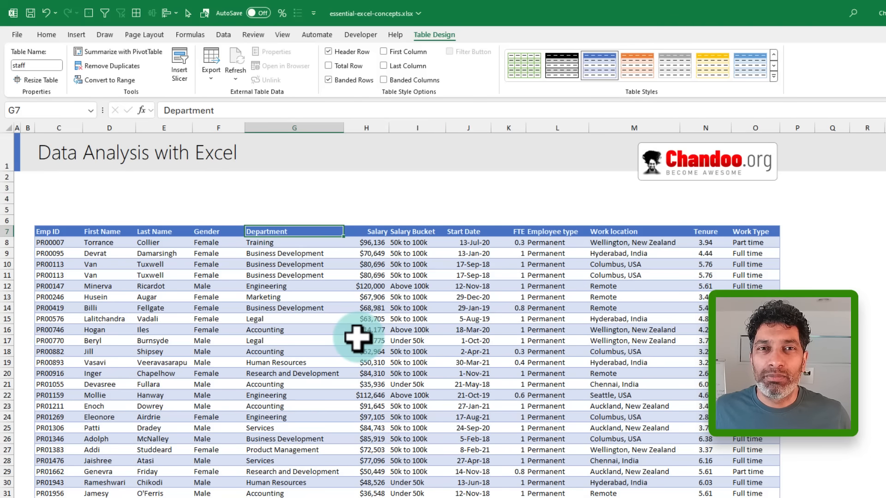
pyautogui.scroll(-1, 293, 267)
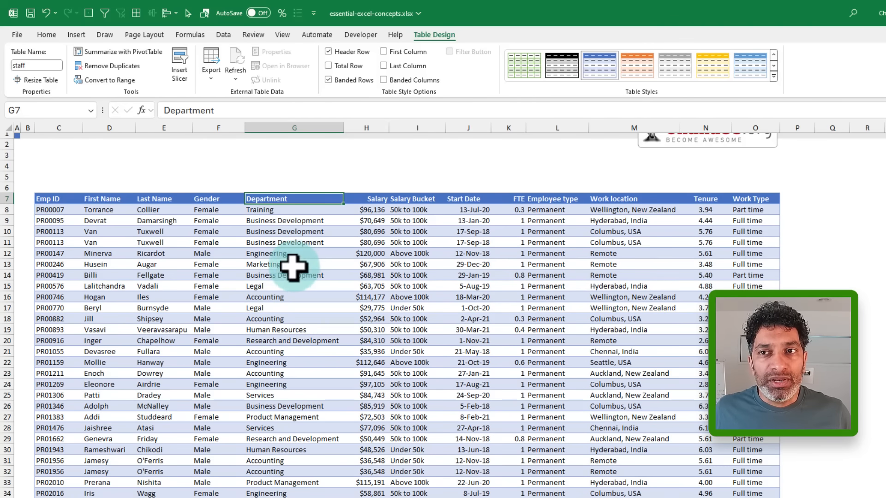
pyautogui.scroll(1, 297, 272)
pyautogui.scroll(-1, 298, 272)
pyautogui.scroll(-3, 298, 272)
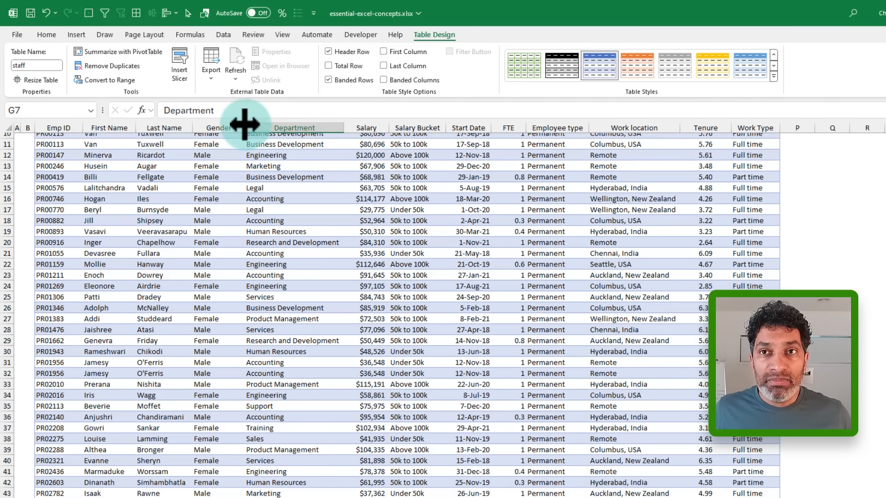
pyautogui.moveTo(33, 120)
pyautogui.mouseDown()
pyautogui.moveTo(297, 137)
pyautogui.moveTo(782, 134)
pyautogui.mouseUp()
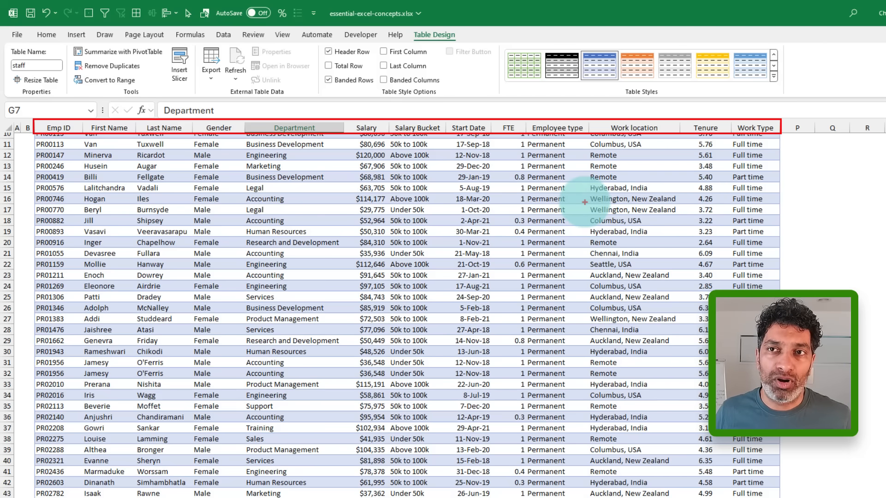
pyautogui.scroll(4, 358, 223)
pyautogui.click(314, 270)
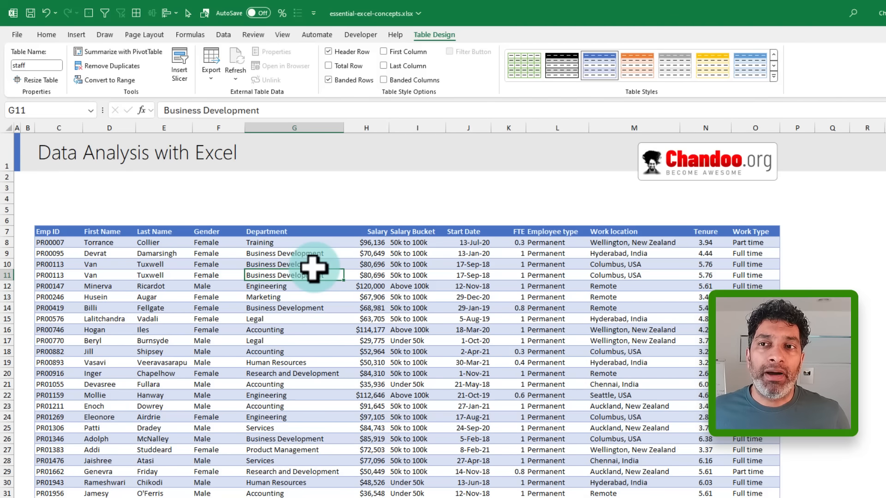
# - Turn on the filter controls in the employee table's header row
pyautogui.click(48, 34)
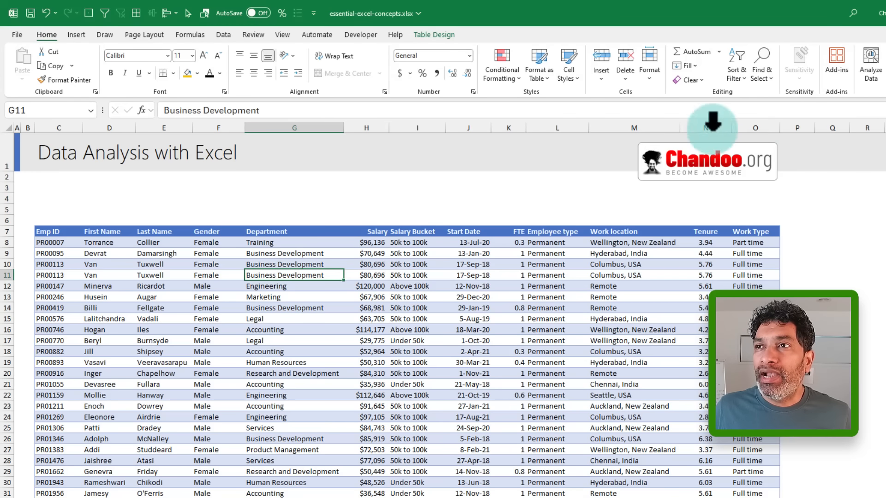
pyautogui.click(737, 73)
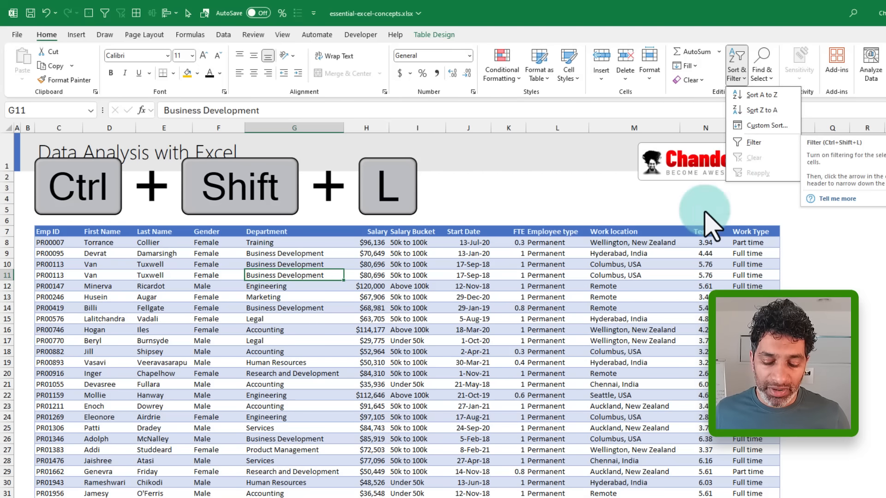
pyautogui.click(577, 291)
pyautogui.hotkey('ctrl', 'shift', 'l')
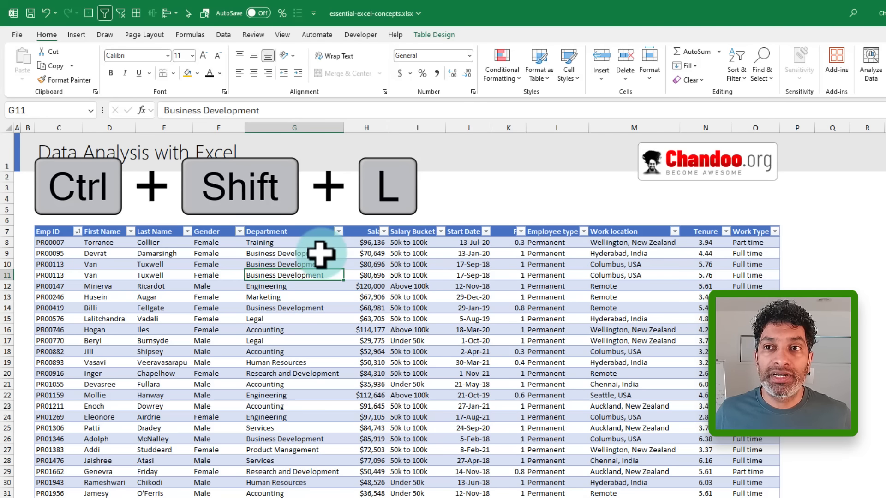
# - Filter the Department column to show only Legal
pyautogui.scroll(-4, 321, 253)
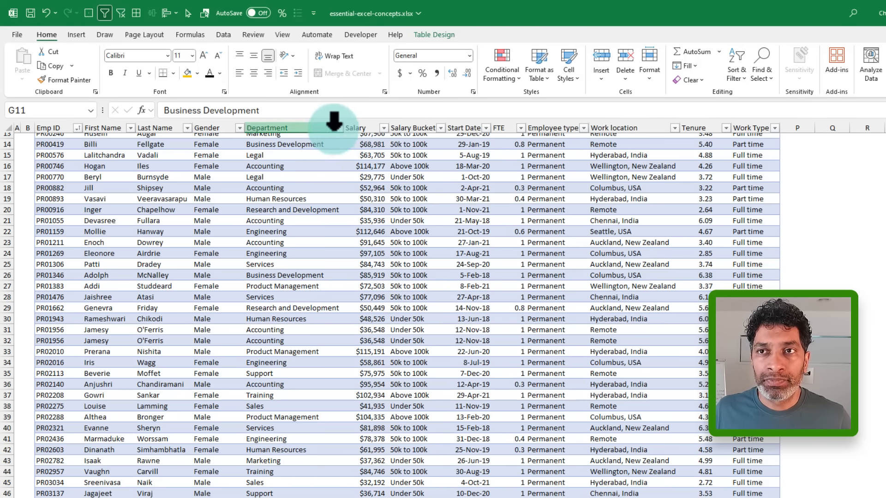
pyautogui.scroll(4, 326, 187)
pyautogui.click(339, 198)
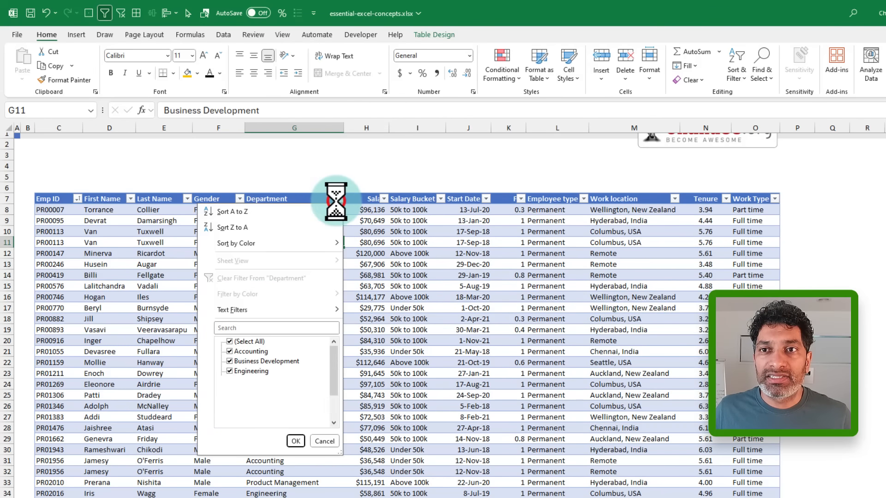
pyautogui.click(245, 339)
pyautogui.click(236, 391)
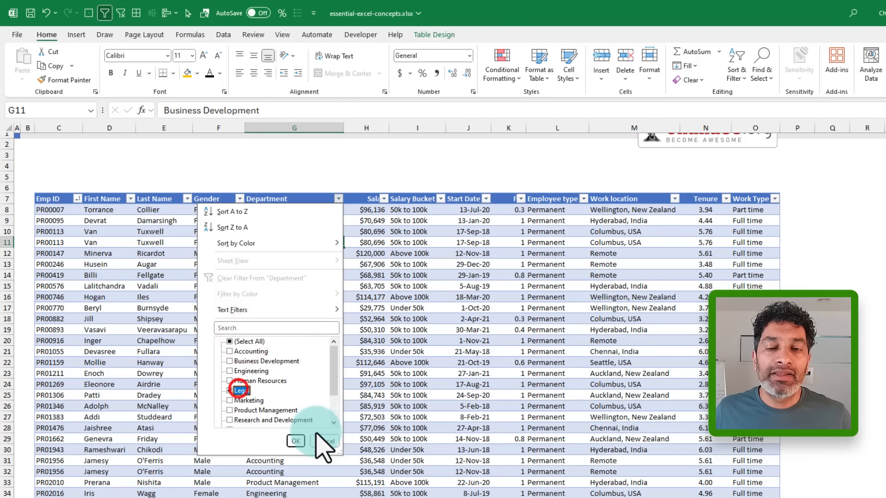
pyautogui.click(296, 439)
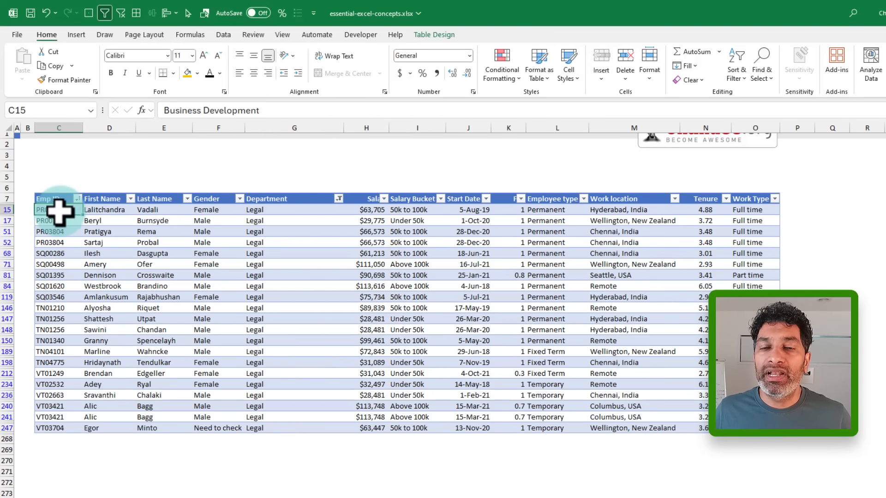
# - Review the filtered Legal employee rows and check how many records match
pyautogui.moveTo(55, 207); pyautogui.dragTo(757, 436)
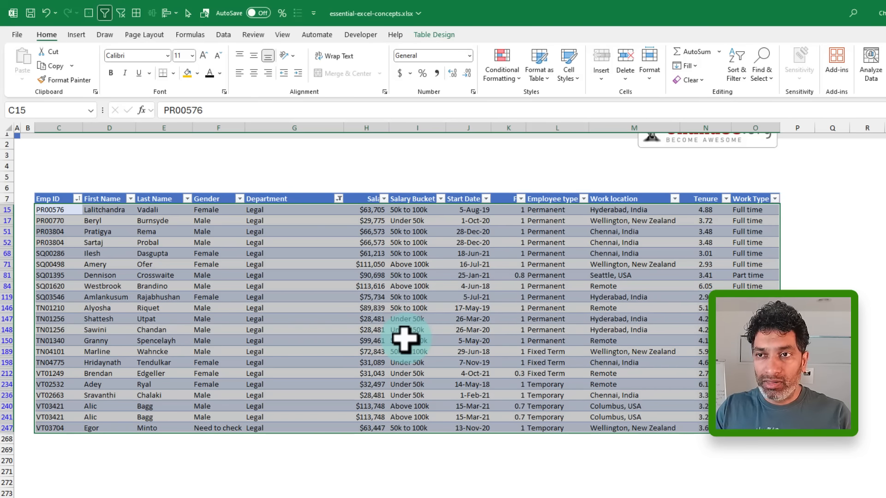
pyautogui.click(372, 276)
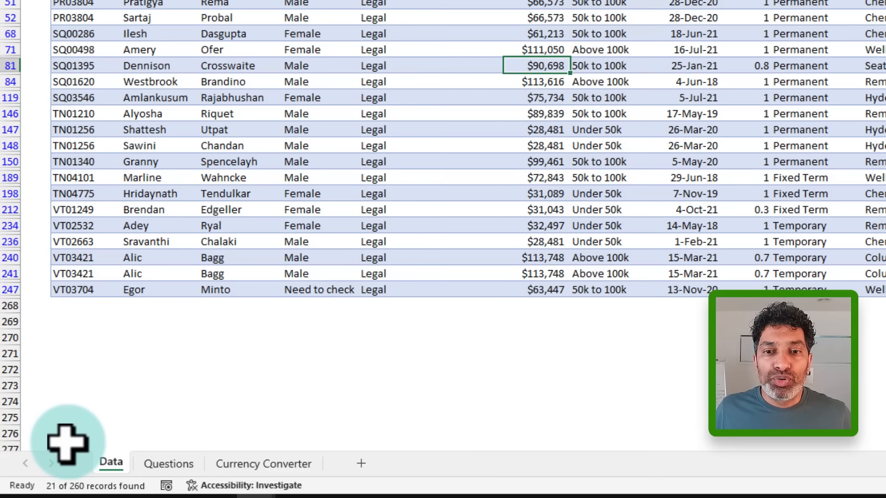
pyautogui.moveTo(5, 476); pyautogui.dragTo(154, 492)
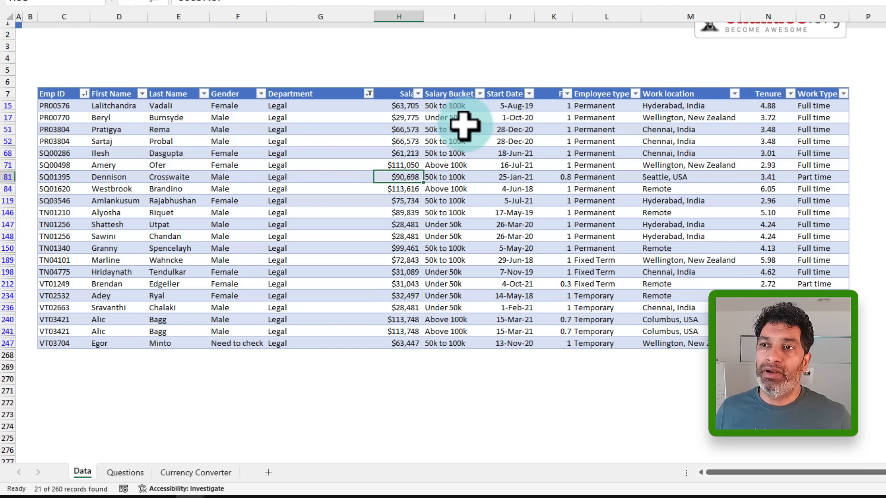
# - Select the Legal employees' FTE values and then their salaries to read the average, count, minimum, maximum and sum
pyautogui.moveTo(563, 105); pyautogui.dragTo(551, 340)
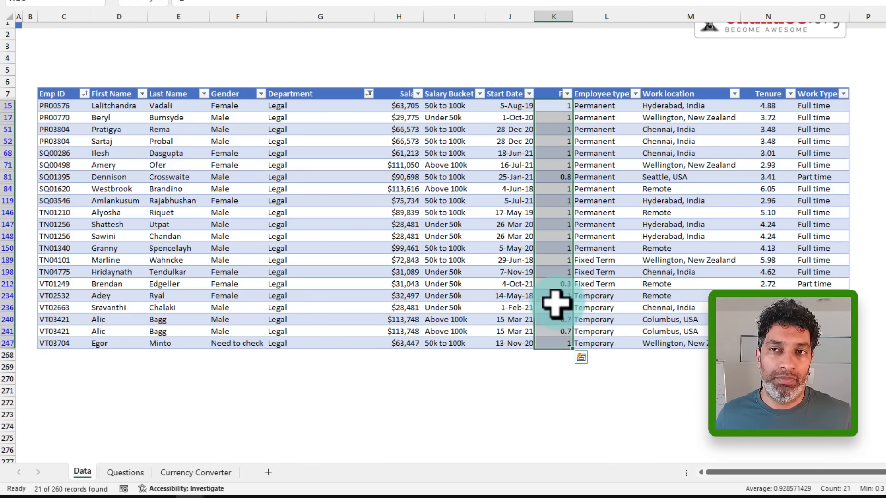
pyautogui.click(395, 106)
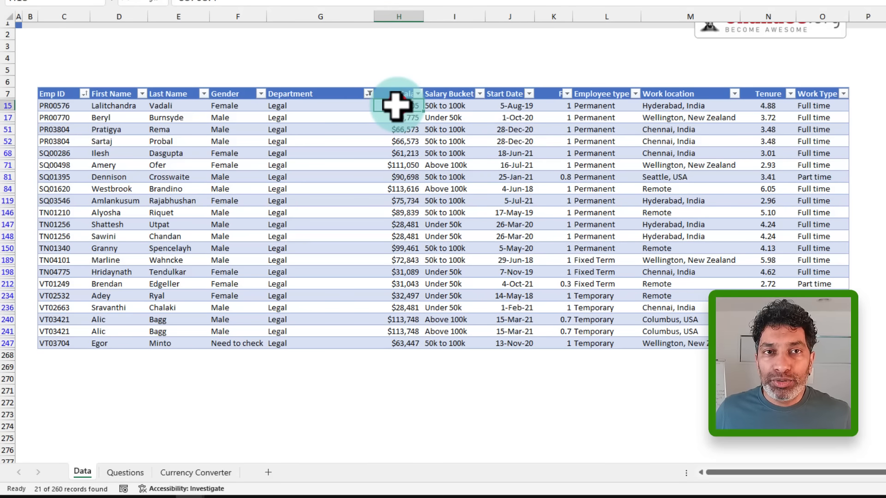
pyautogui.moveTo(396, 105); pyautogui.dragTo(384, 339)
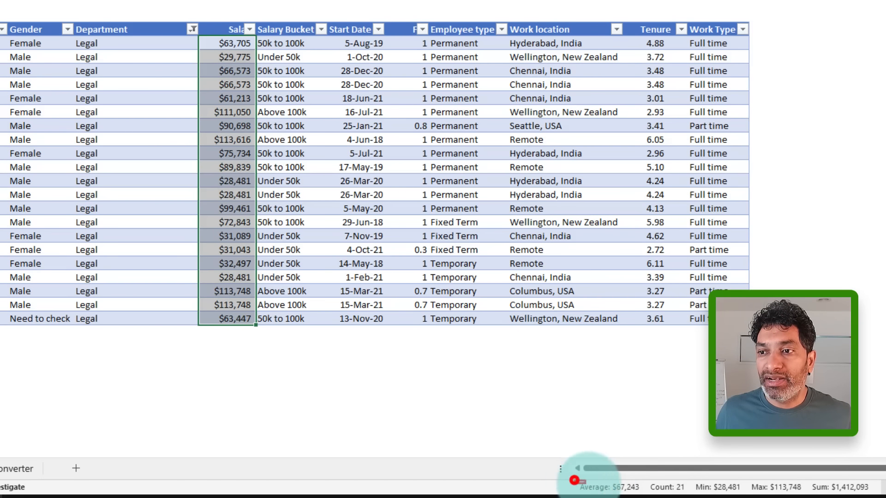
pyautogui.moveTo(575, 482); pyautogui.dragTo(879, 496)
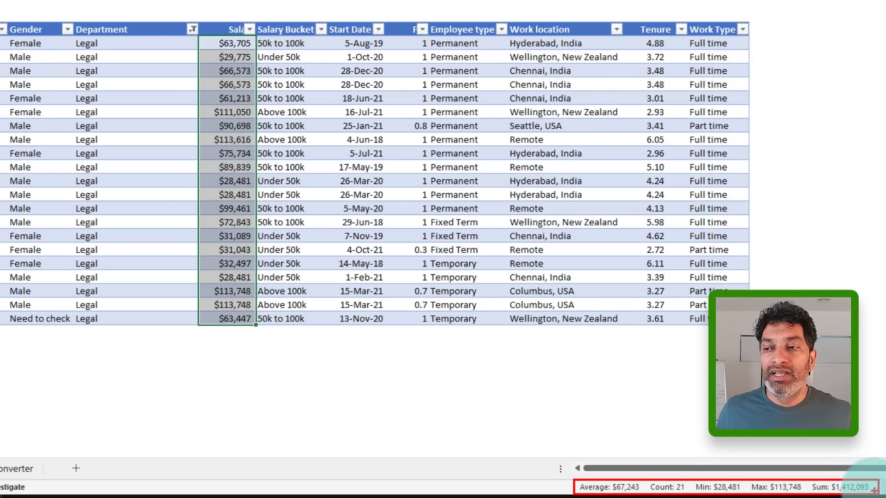
pyautogui.moveTo(787, 474); pyautogui.dragTo(794, 460)
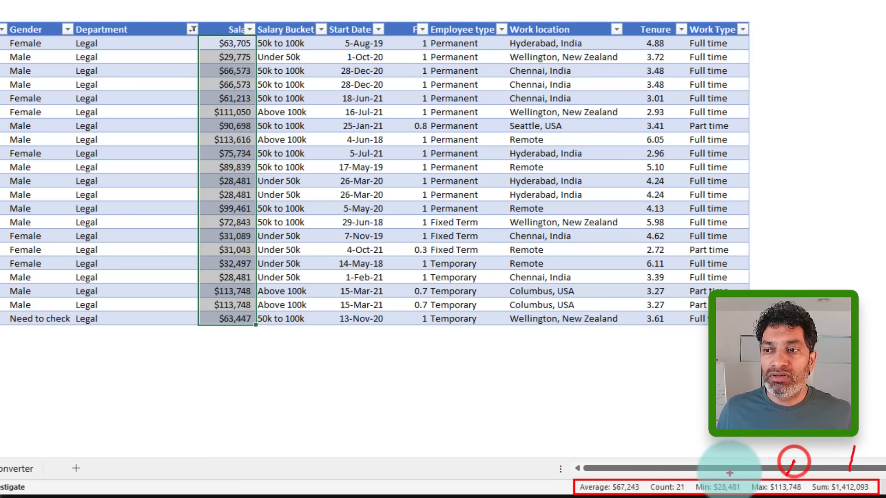
pyautogui.moveTo(722, 479); pyautogui.dragTo(730, 470)
pyautogui.moveTo(618, 481); pyautogui.dragTo(625, 470)
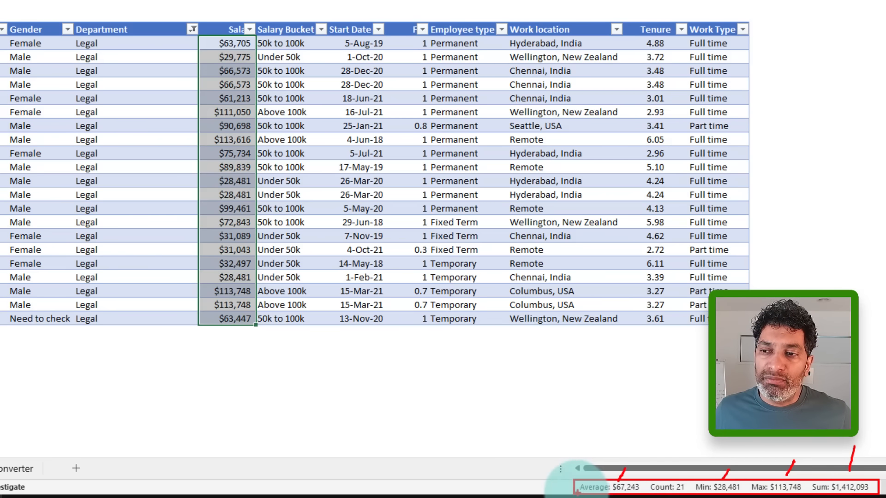
pyautogui.press('Escape')
# - Check which summary statistics the status bar is set to display for the selected salaries
pyautogui.rightClick(561, 486)
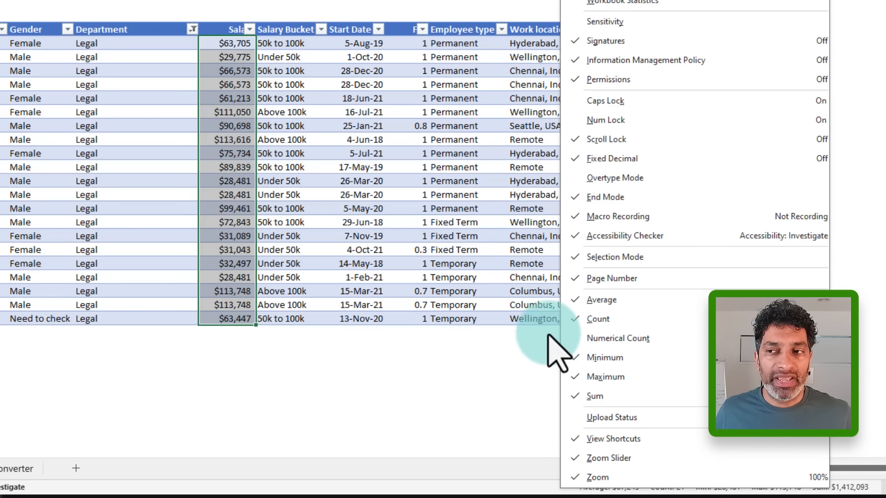
pyautogui.click(488, 418)
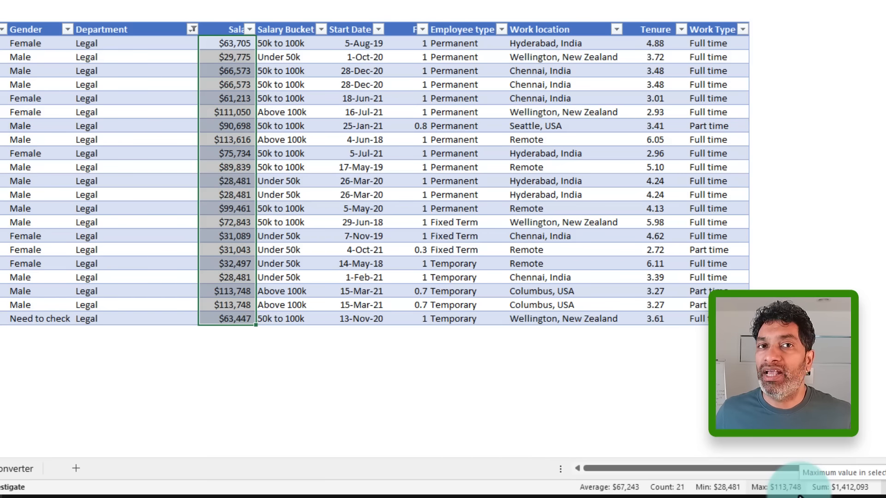
pyautogui.click(337, 182)
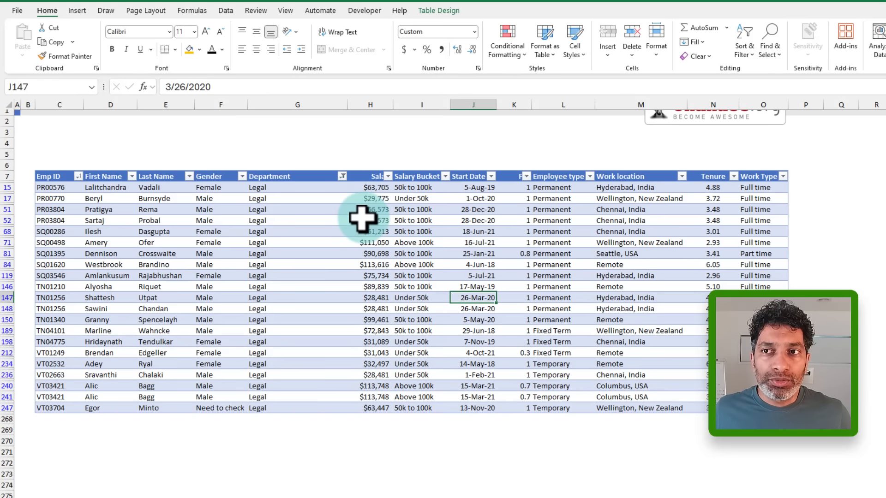
# - Turn on the total row for the staff table and inspect its Work Type count formula
pyautogui.click(221, 82)
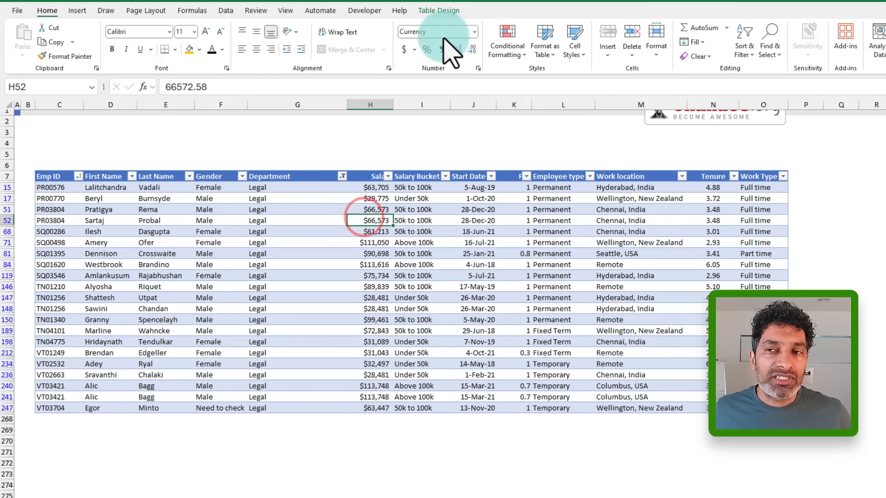
pyautogui.click(437, 10)
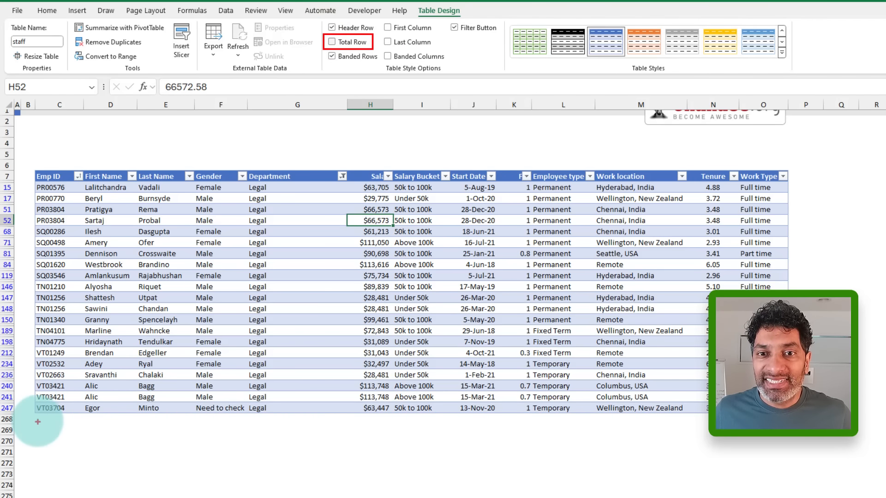
pyautogui.moveTo(36, 418)
pyautogui.mouseDown()
pyautogui.moveTo(641, 479)
pyautogui.moveTo(742, 441)
pyautogui.moveTo(780, 447)
pyautogui.moveTo(788, 439)
pyautogui.mouseUp()
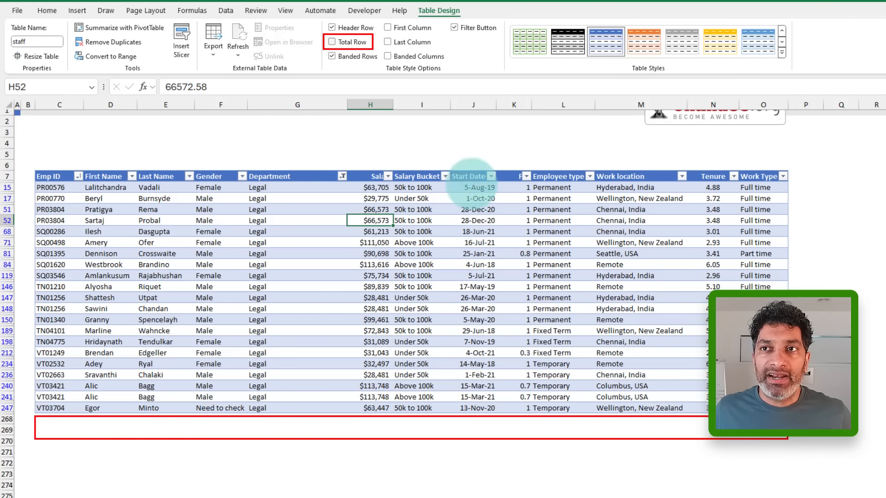
pyautogui.press('Escape')
pyautogui.click(348, 42)
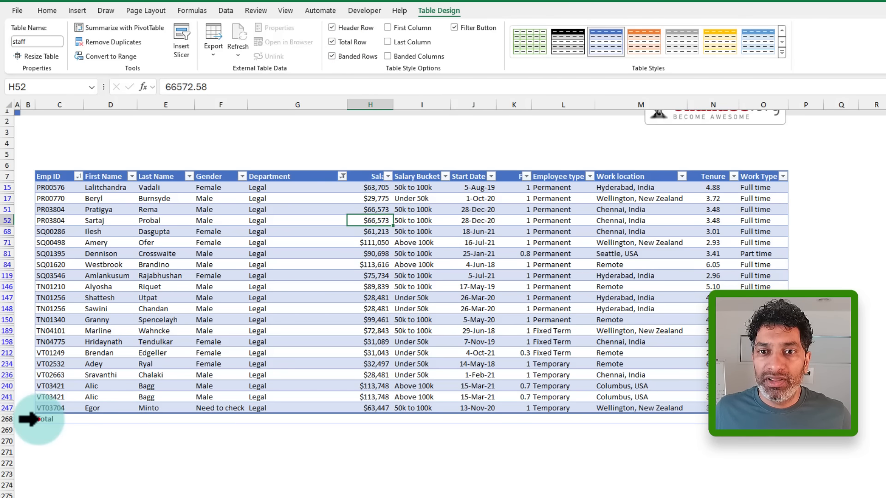
pyautogui.click(38, 419)
pyautogui.click(506, 440)
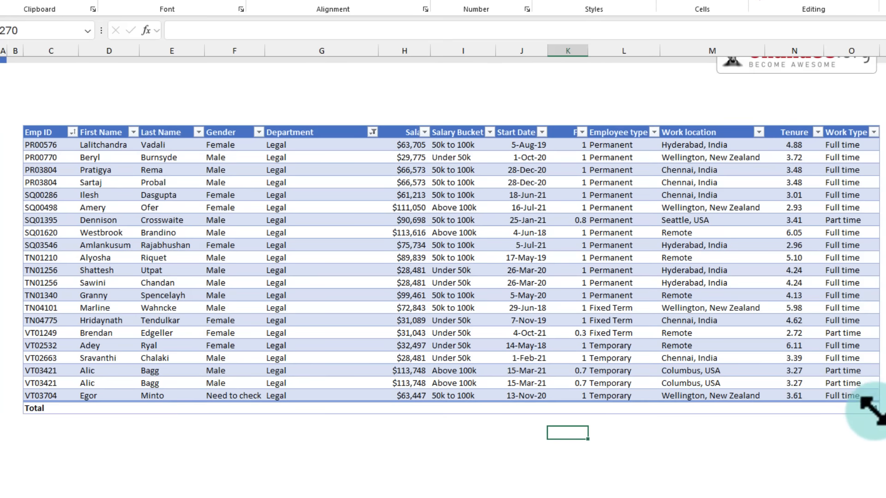
pyautogui.click(868, 409)
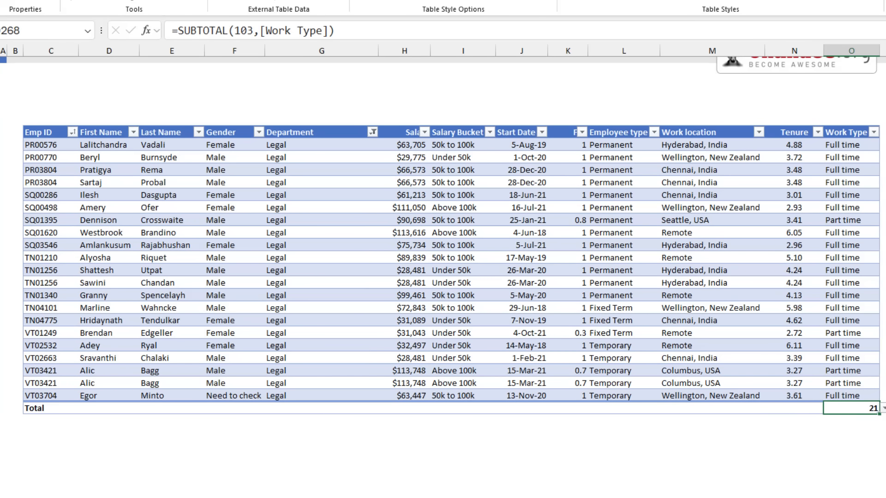
# - Set the Salary column's total row calculation to Sum
pyautogui.click(407, 407)
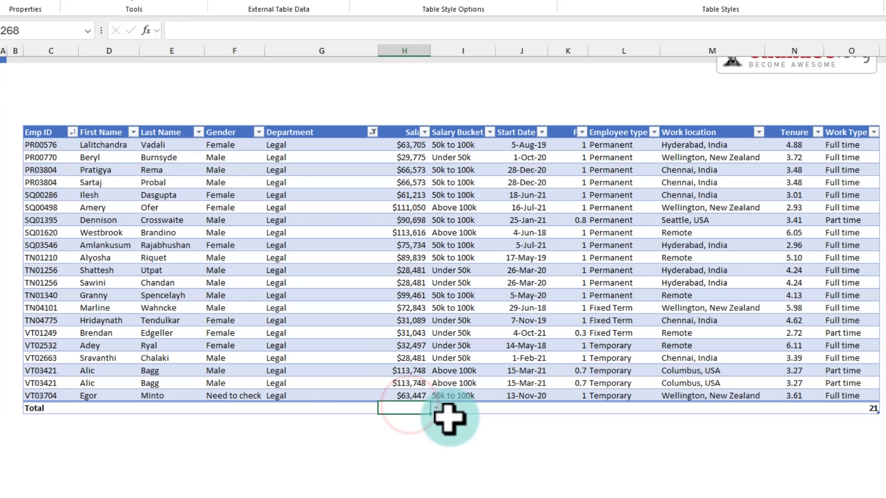
pyautogui.click(436, 408)
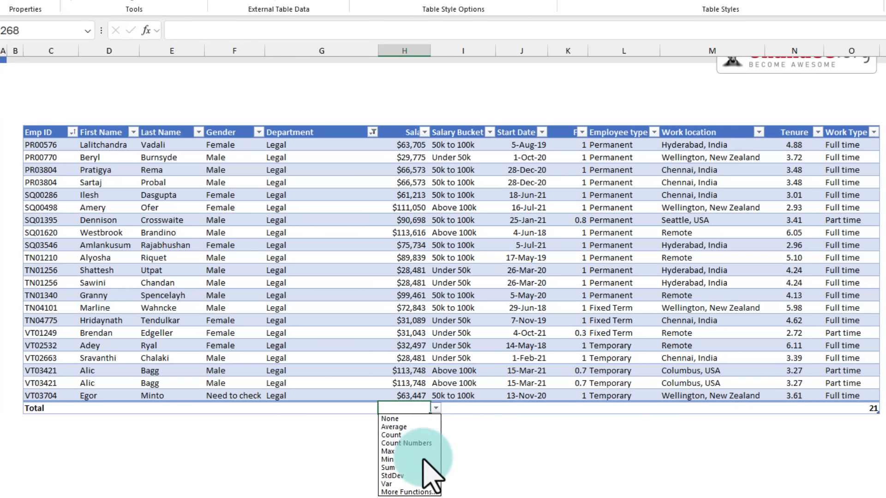
pyautogui.click(405, 468)
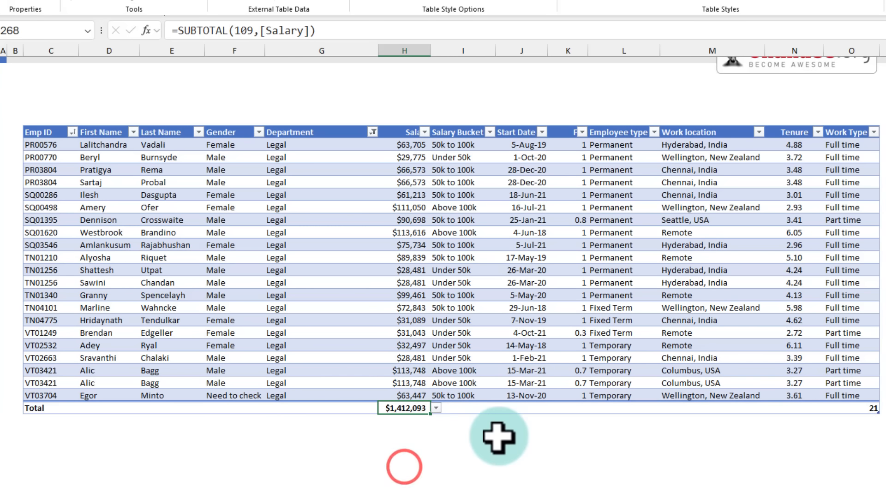
pyautogui.click(464, 419)
pyautogui.click(401, 409)
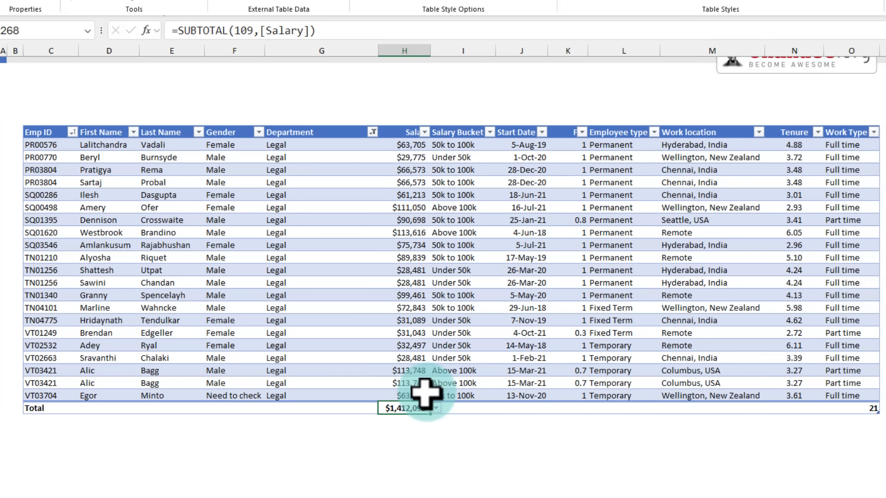
# - Set the FTE column's total row calculation to Sum
pyautogui.click(574, 407)
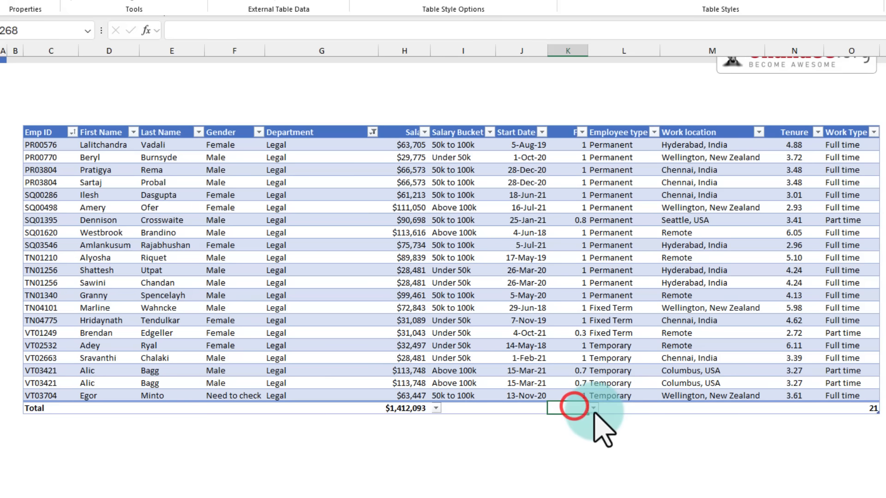
pyautogui.click(594, 409)
pyautogui.click(577, 465)
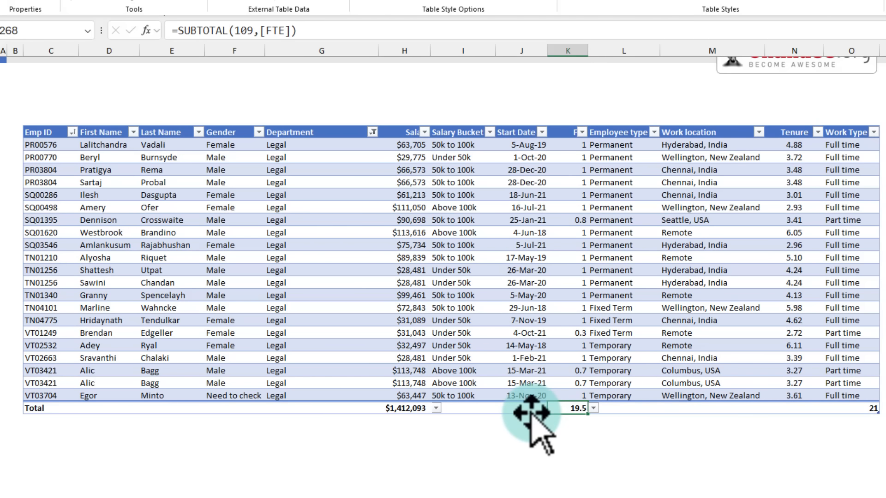
pyautogui.click(441, 308)
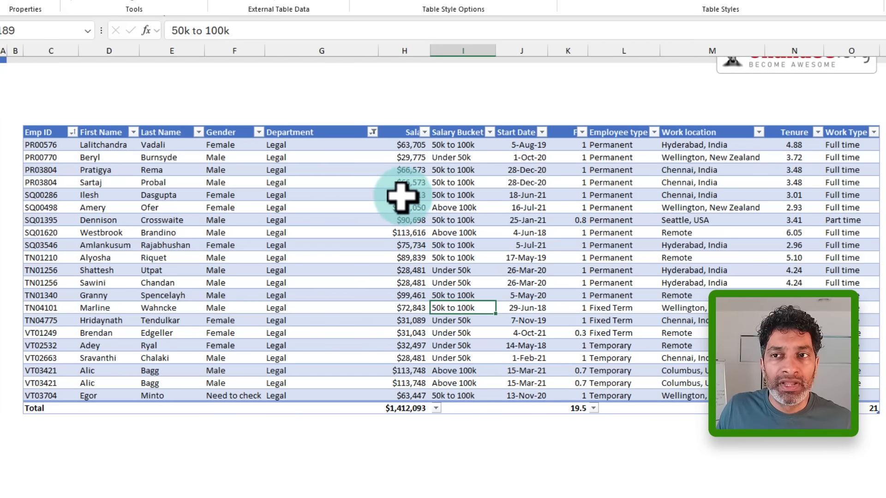
# - Switch the Department filter from Legal to Engineering and check the Salary total
pyautogui.click(373, 134)
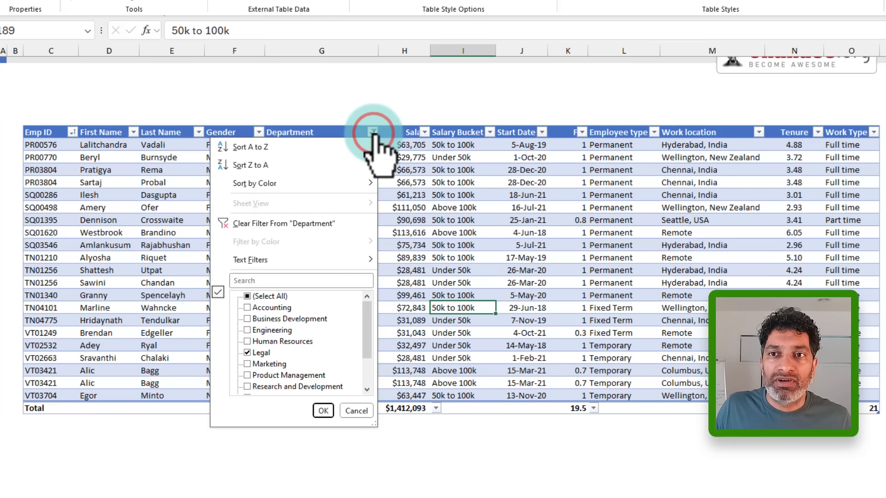
pyautogui.click(261, 352)
pyautogui.click(268, 330)
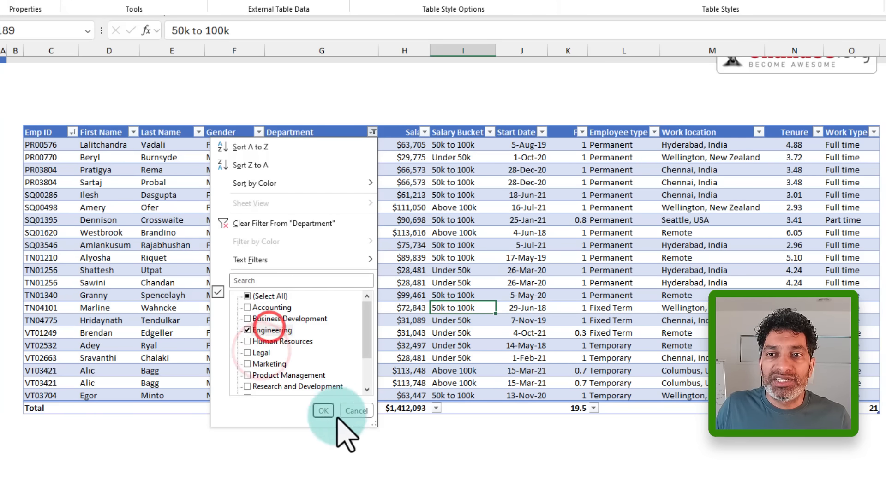
pyautogui.click(323, 411)
pyautogui.click(406, 471)
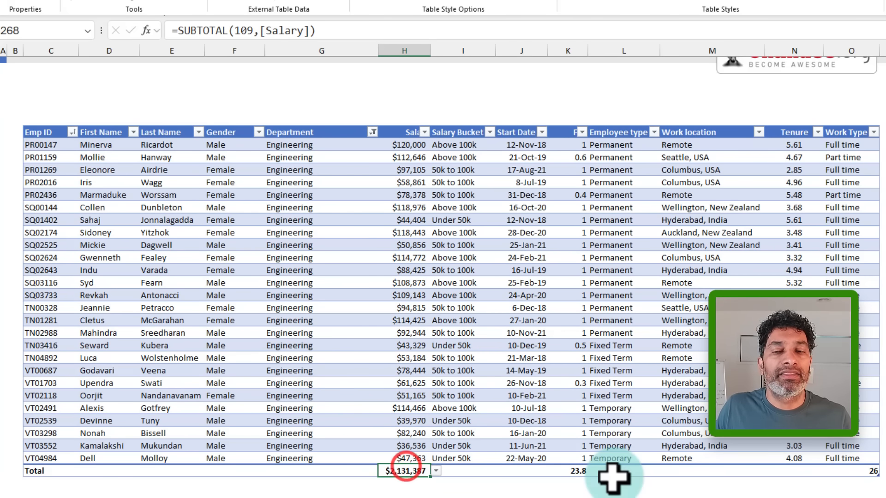
# - Clear the Department filter and check the Salary, FTE and Work Type totals for all employees
pyautogui.click(373, 133)
pyautogui.click(288, 222)
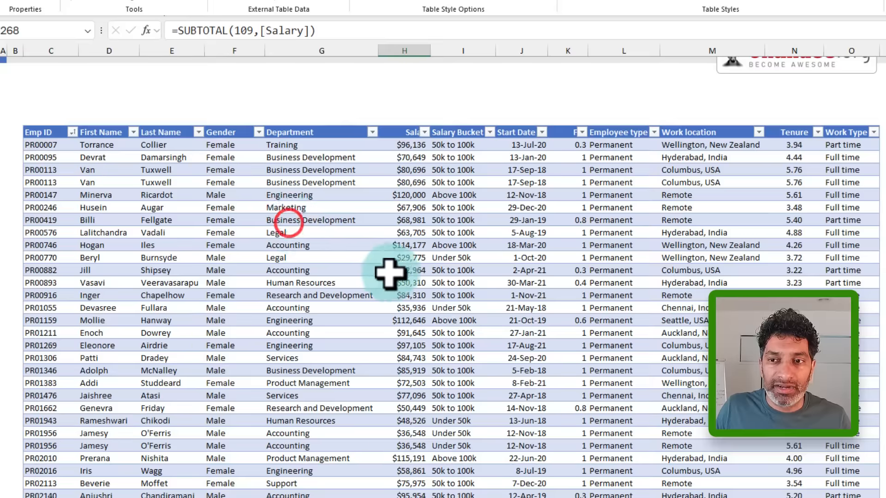
pyautogui.scroll(-20, 389, 273)
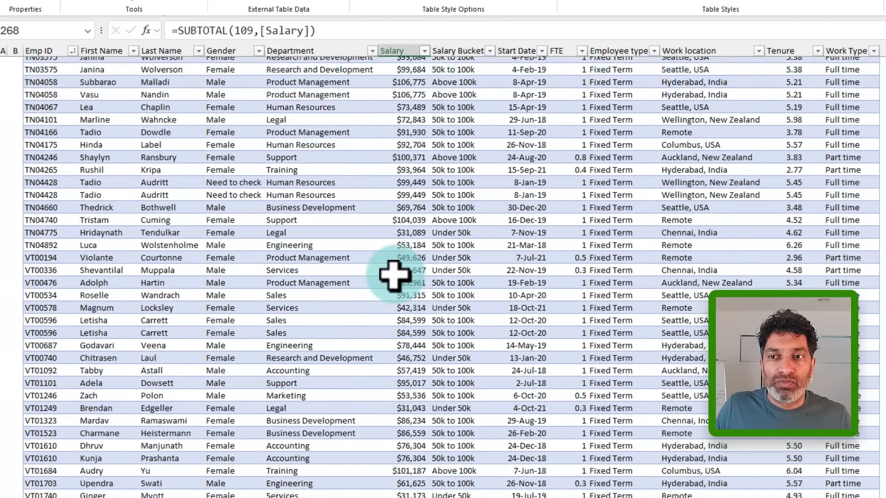
pyautogui.scroll(-20, 393, 276)
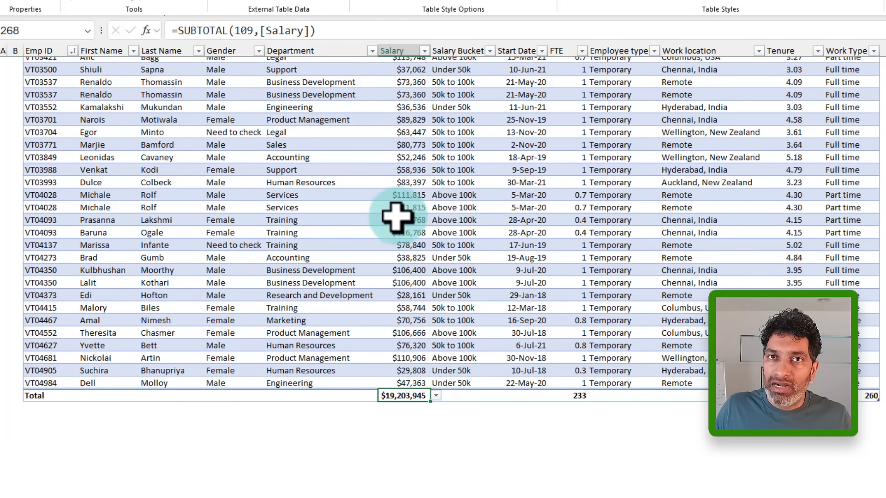
pyautogui.click(410, 399)
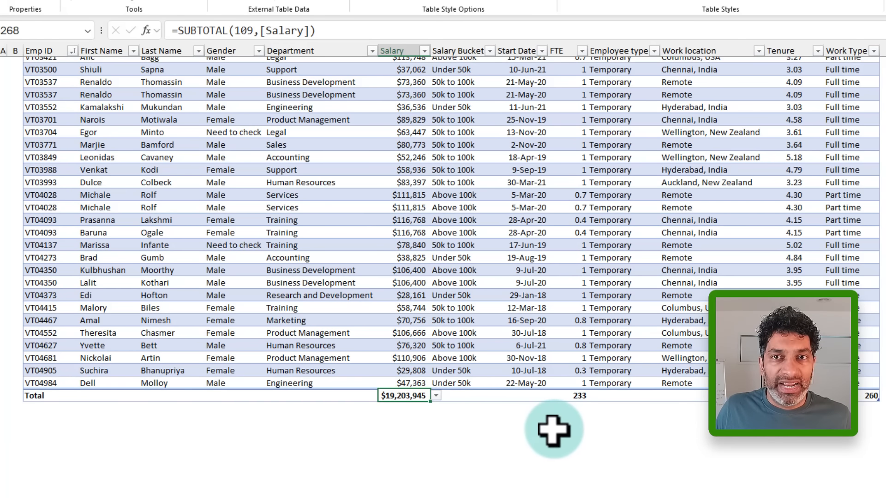
pyautogui.click(572, 396)
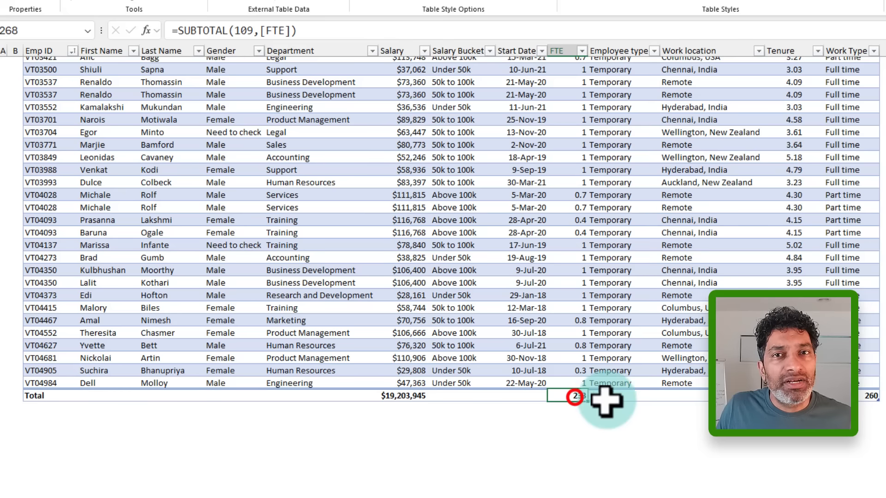
pyautogui.click(871, 396)
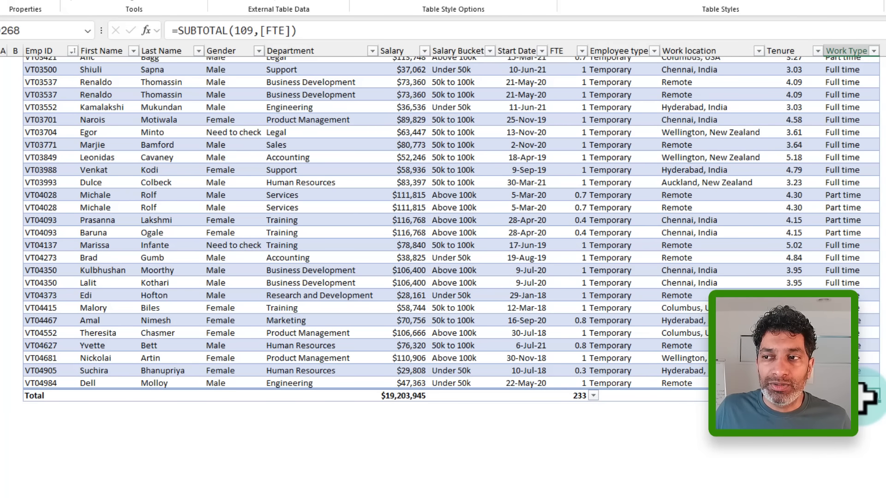
# - Move the whole total row from beneath the table to row 5 above the header, starting in column C
pyautogui.scroll(6, 457, 379)
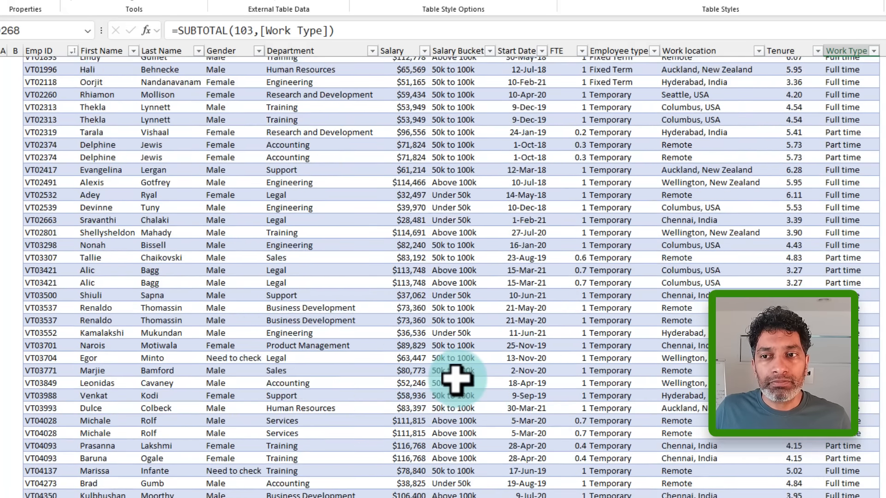
pyautogui.scroll(-7, 397, 376)
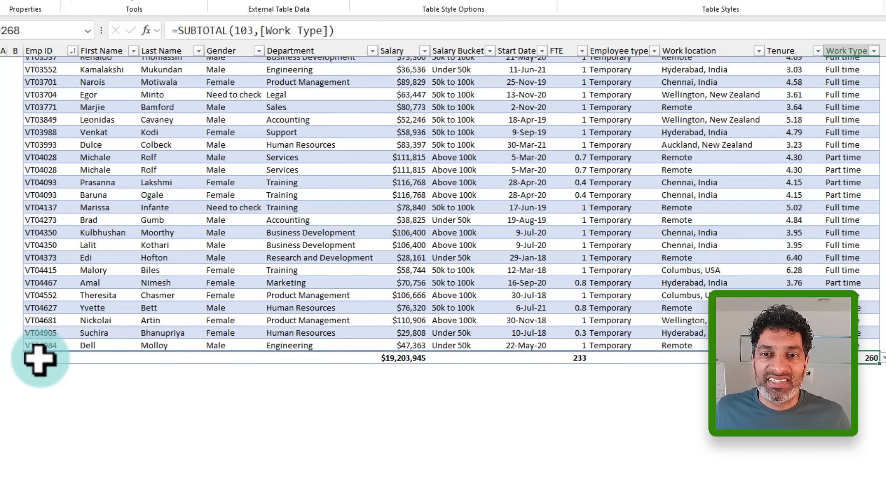
pyautogui.moveTo(36, 359); pyautogui.dragTo(865, 356)
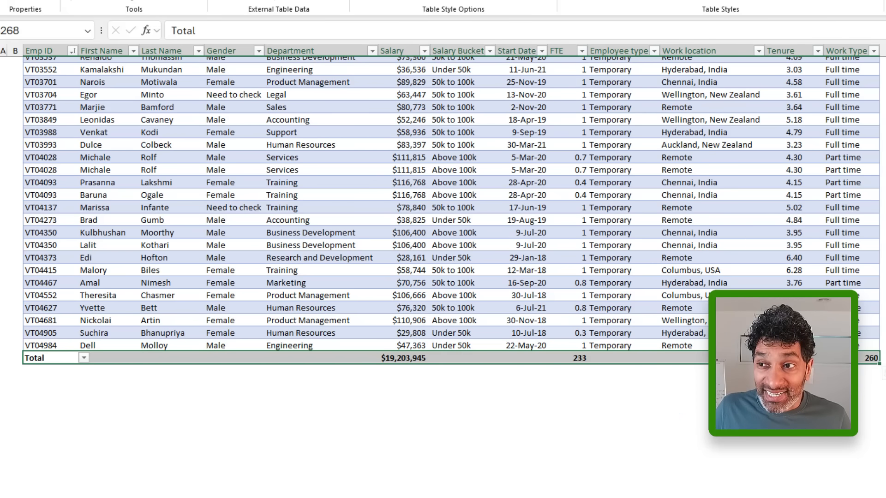
pyautogui.hotkey('ctrl', 'x')
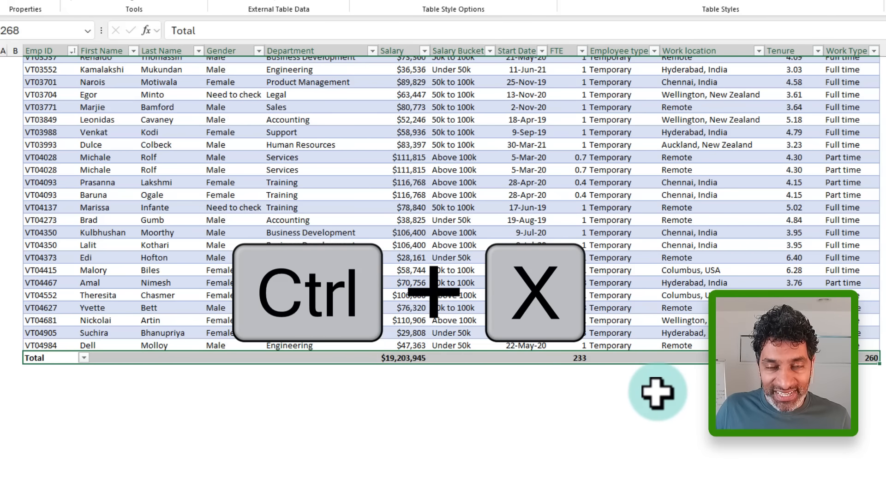
pyautogui.scroll(20, 397, 422)
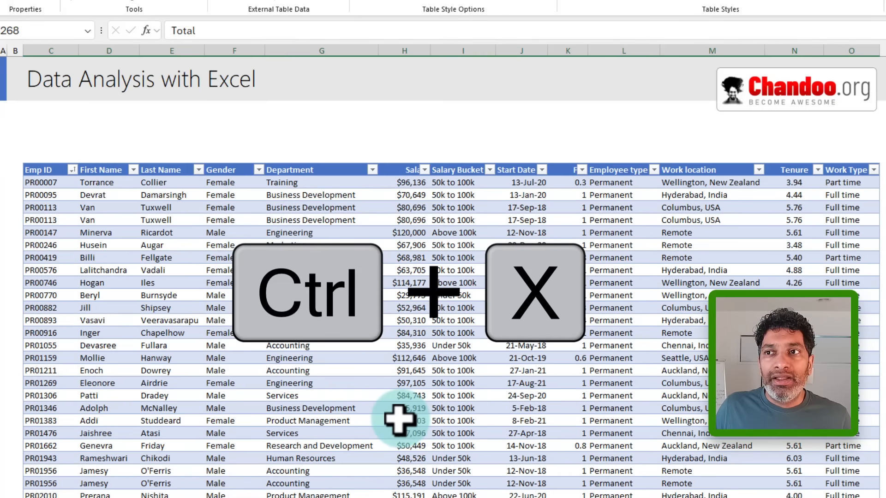
pyautogui.click(34, 143)
pyautogui.hotkey('ctrl', 'v')
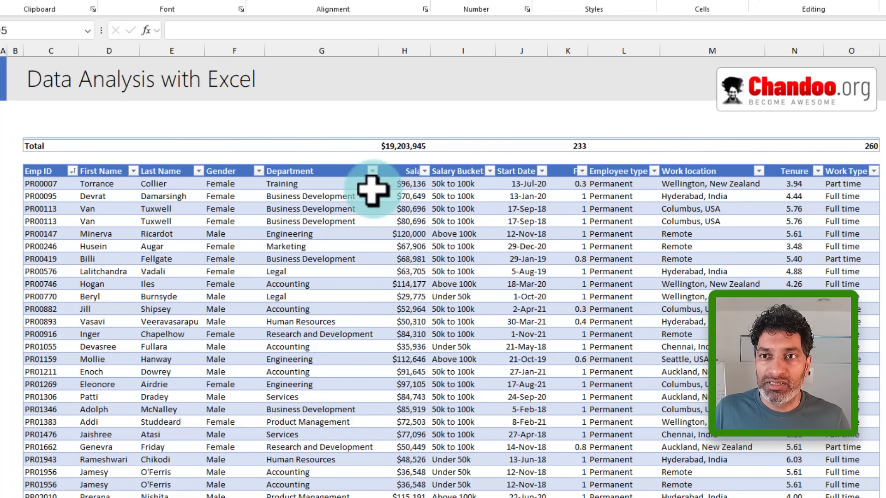
# - Filter the Department column to show only Marketing and inspect the relocated Salary total's formula
pyautogui.click(372, 171)
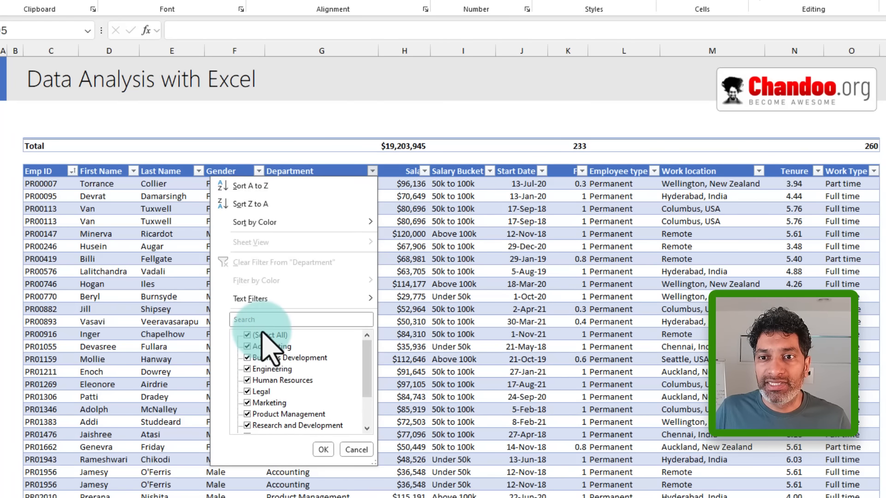
pyautogui.click(257, 335)
pyautogui.click(258, 403)
pyautogui.click(323, 450)
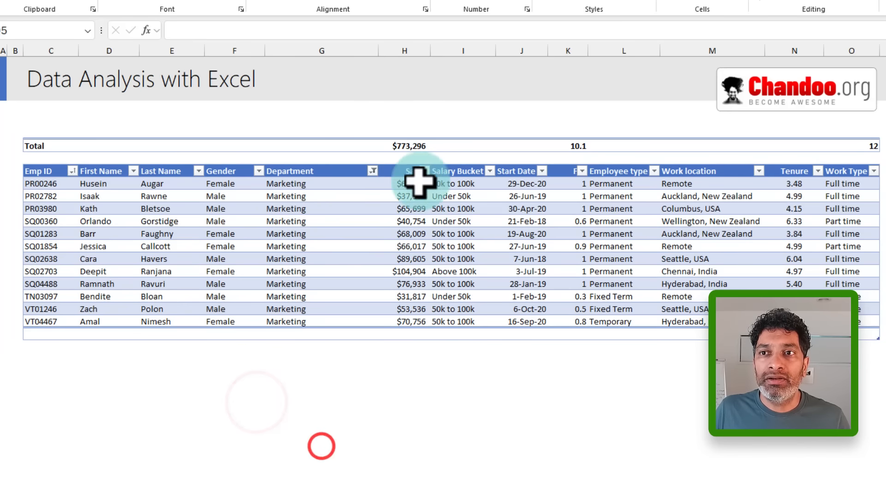
pyautogui.click(396, 144)
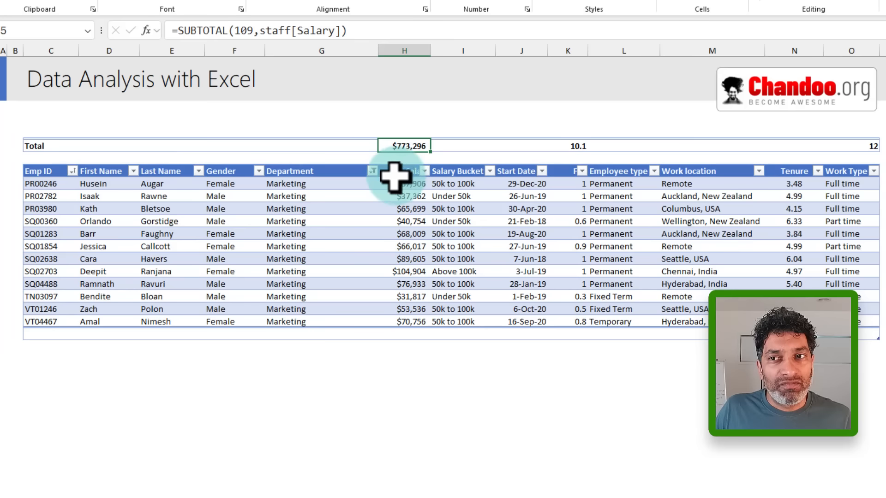
# - Filter the Gender column to show only Male employees and inspect the Salary total's formula above the table
pyautogui.click(260, 171)
pyautogui.click(161, 335)
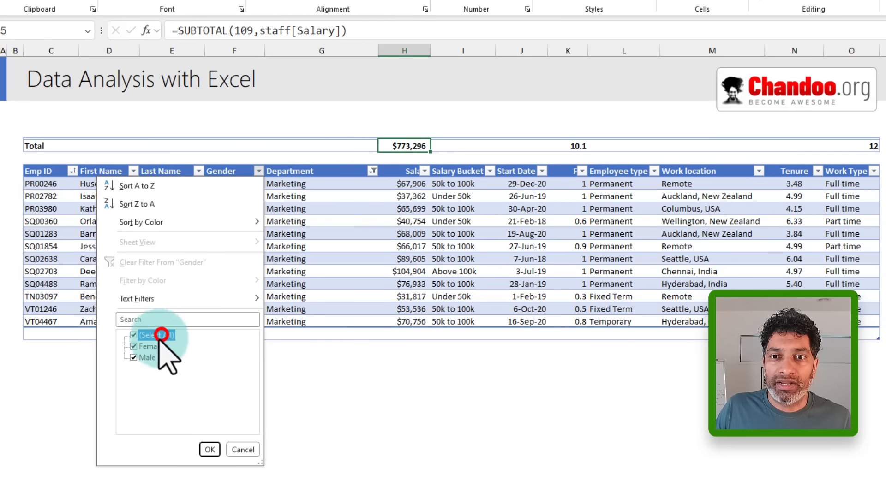
pyautogui.click(139, 358)
pyautogui.click(210, 450)
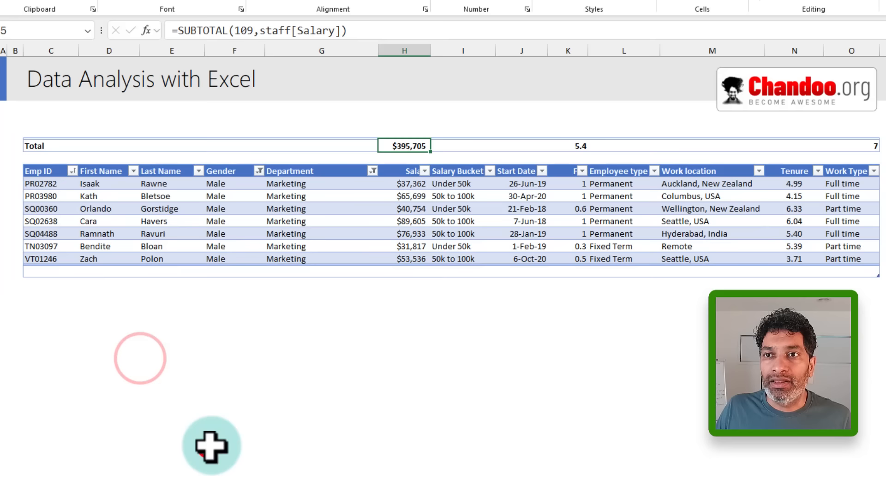
pyautogui.click(393, 148)
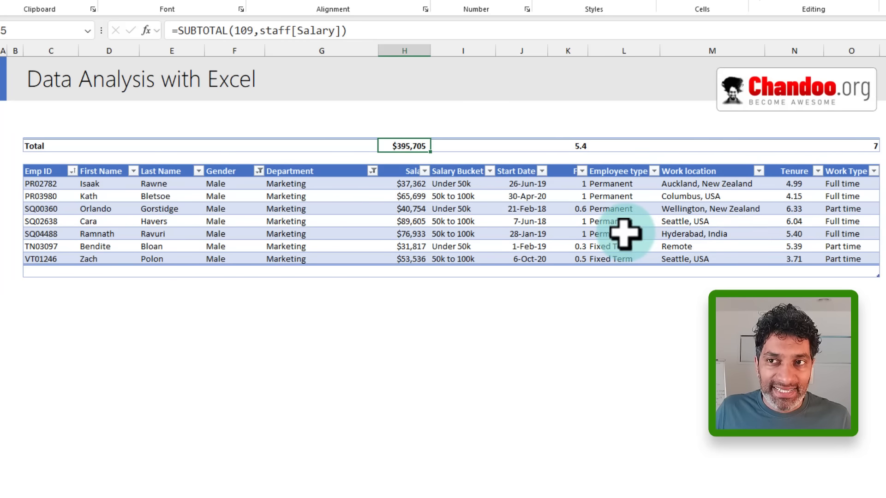
pyautogui.press('F2')
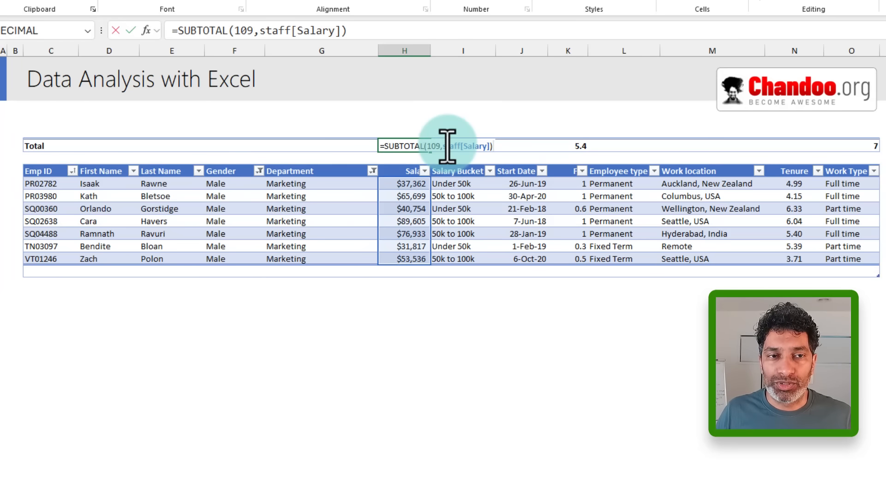
pyautogui.click(283, 261)
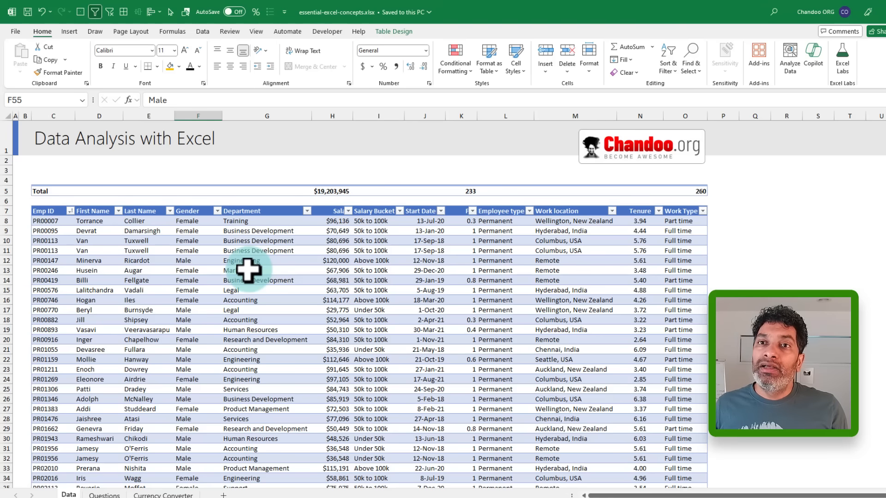
# - Insert a Department slicer for the staff table, placed beside the Work Type column and stretched to 4" high
pyautogui.click(224, 240)
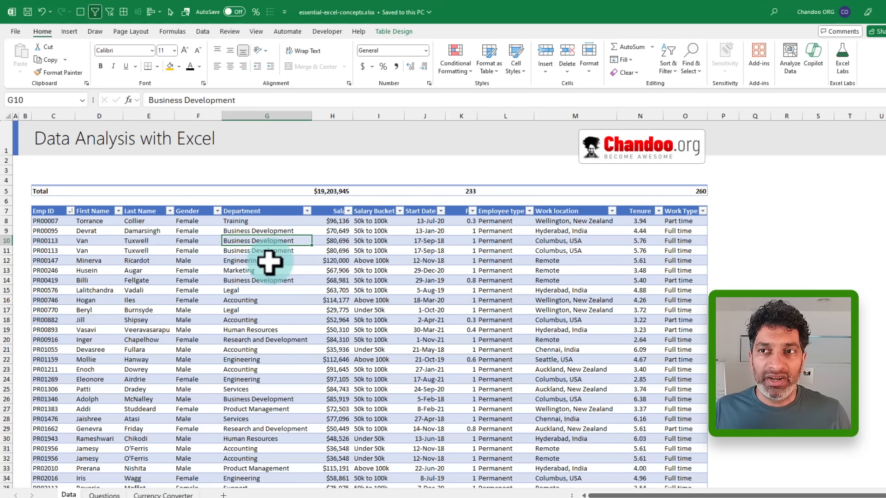
pyautogui.click(386, 29)
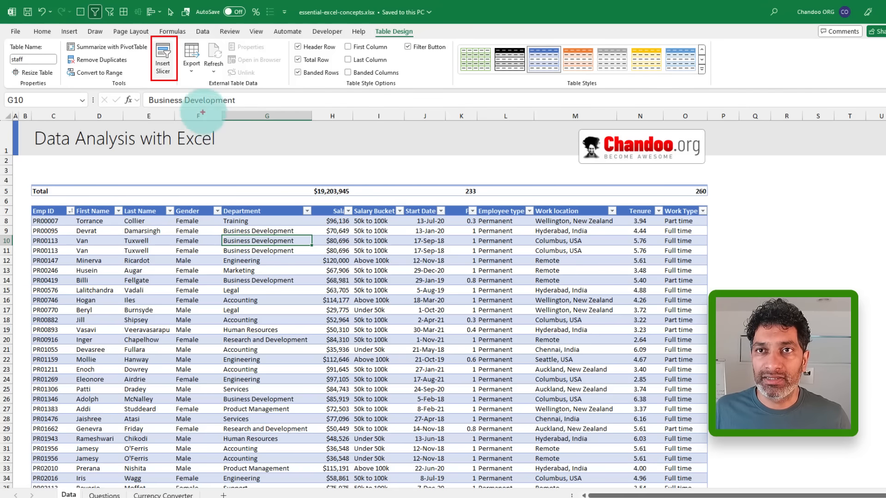
pyautogui.click(165, 59)
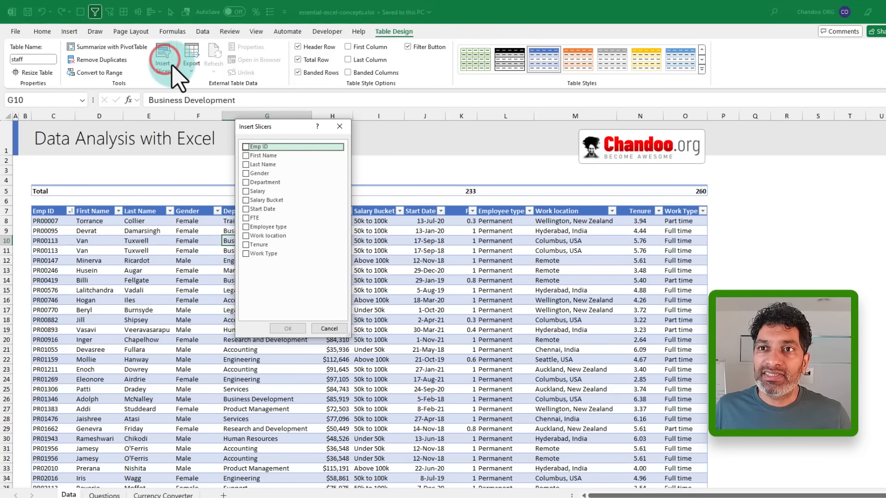
pyautogui.click(251, 182)
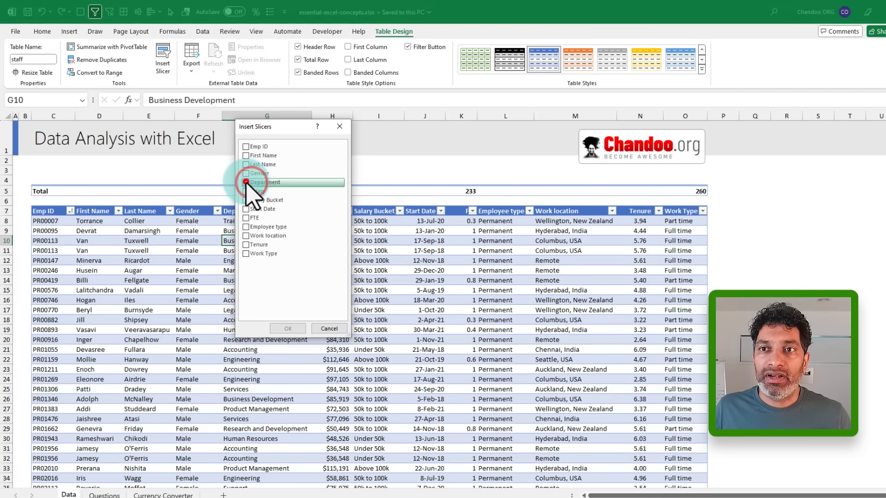
pyautogui.click(288, 328)
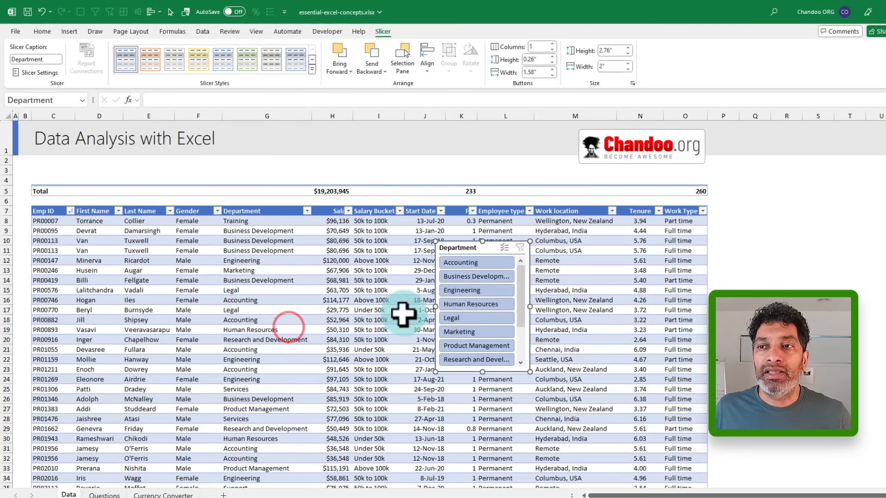
pyautogui.moveTo(475, 250); pyautogui.dragTo(750, 189)
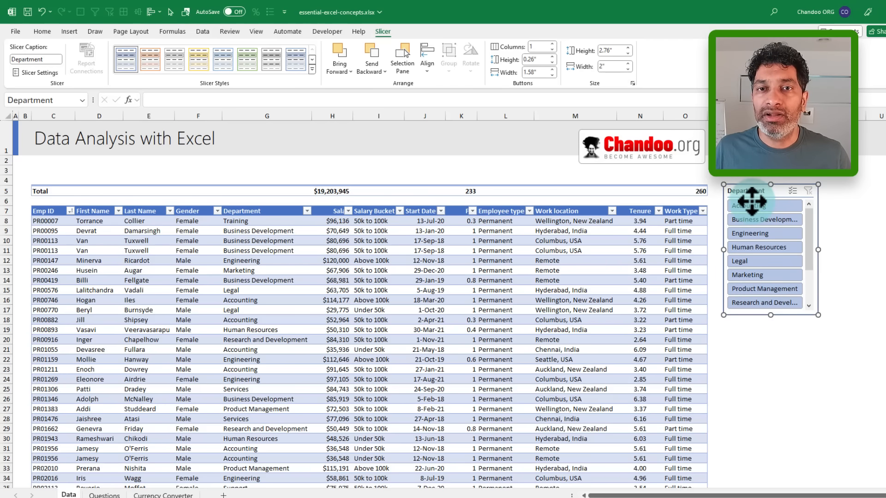
pyautogui.moveTo(770, 318); pyautogui.dragTo(772, 374)
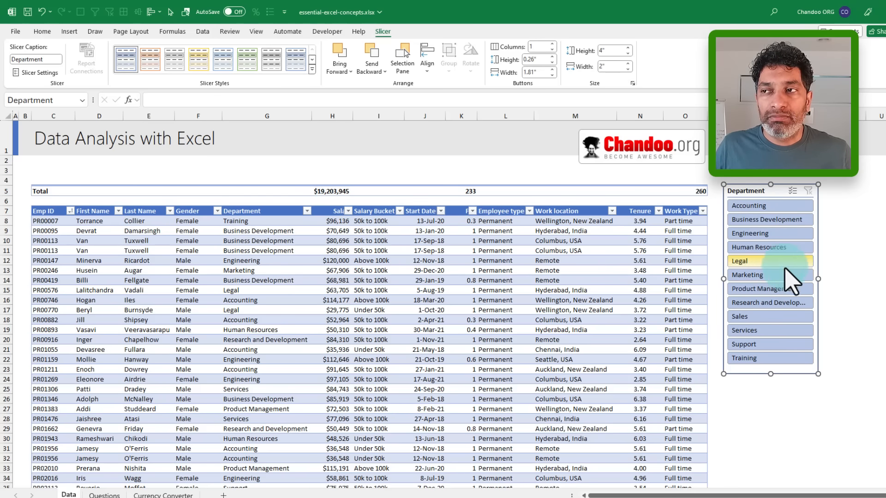
# - Filter with the slicer by Engineering, Legal, Marketing and the Accounting-to-Marketing range, checking the Salary and FTE totals
pyautogui.click(761, 233)
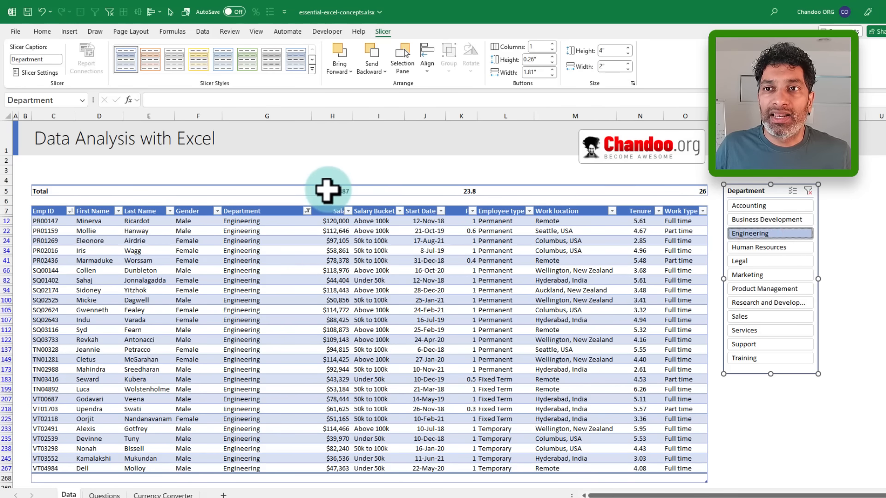
pyautogui.click(328, 191)
pyautogui.click(462, 191)
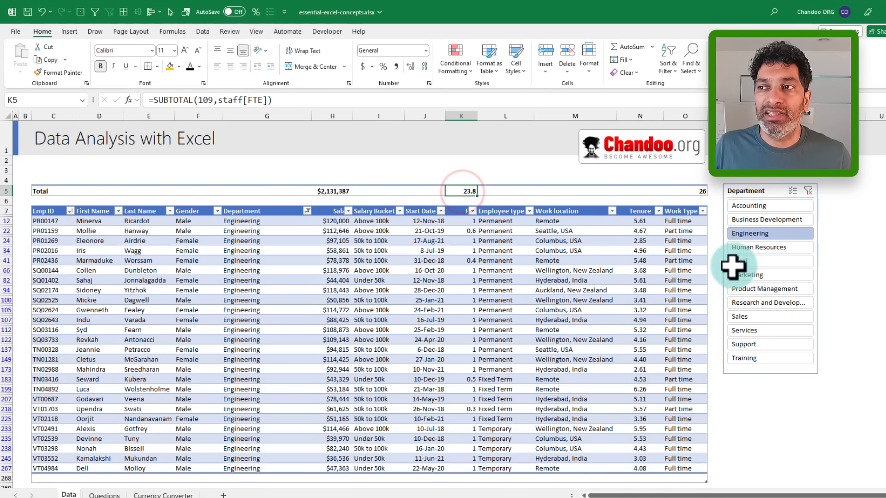
pyautogui.click(762, 261)
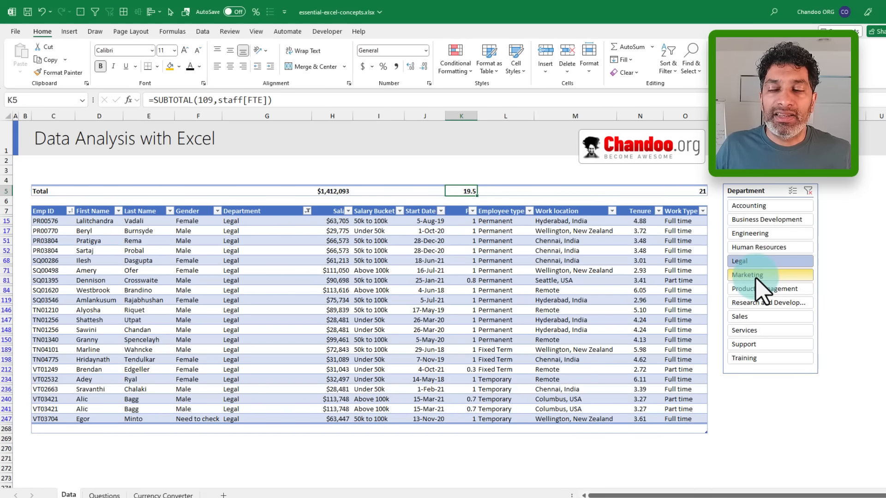
pyautogui.click(756, 276)
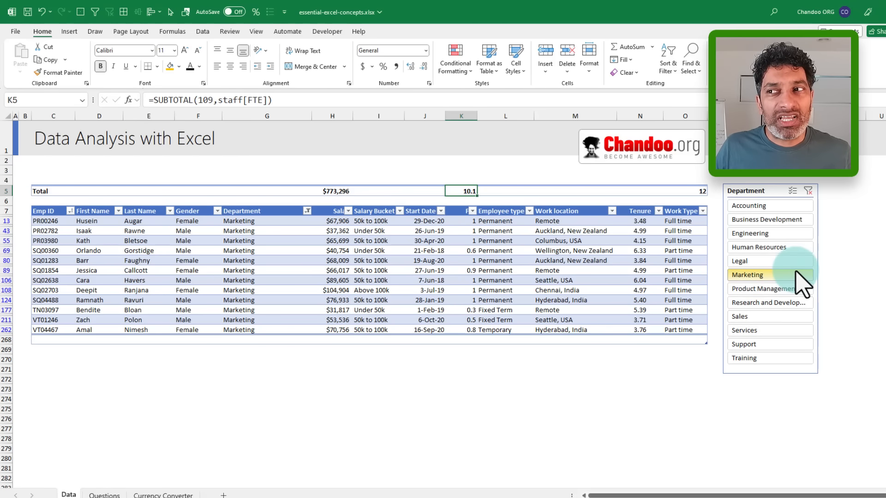
pyautogui.moveTo(769, 208); pyautogui.dragTo(773, 280)
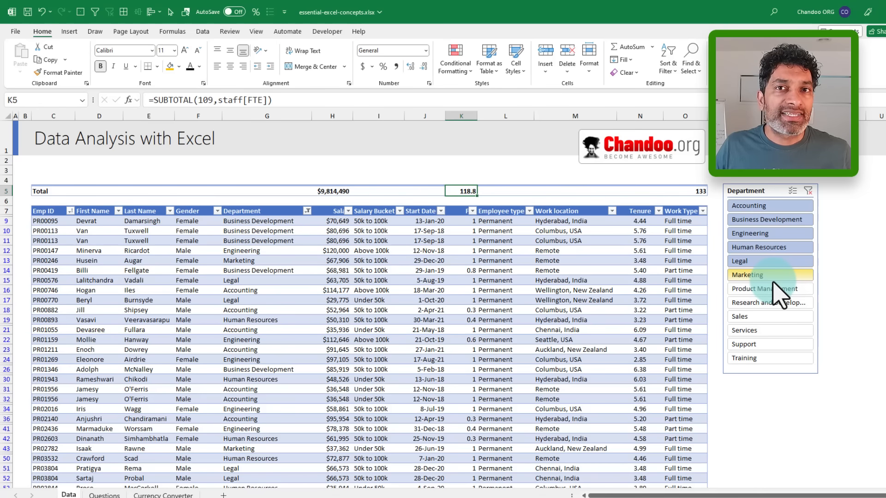
# - Set the Department slicer to show Accounting, Human Resources and Research and Development together
pyautogui.click(757, 206)
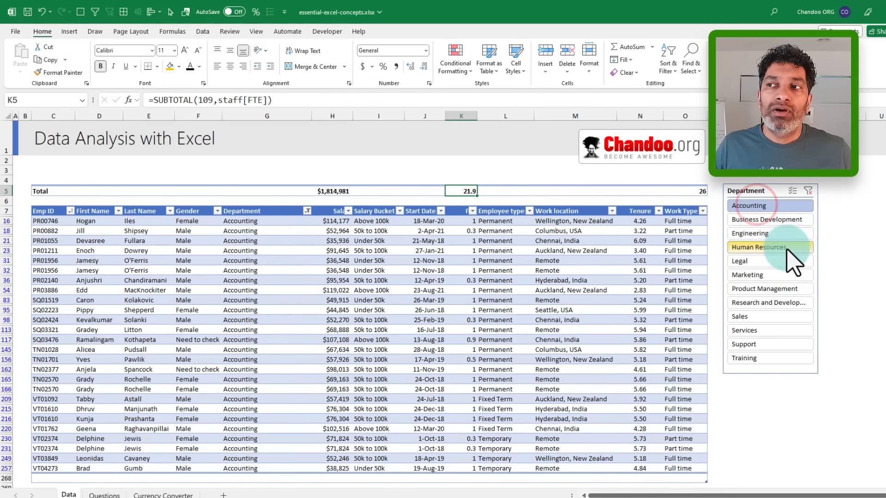
pyautogui.press('ctrl')
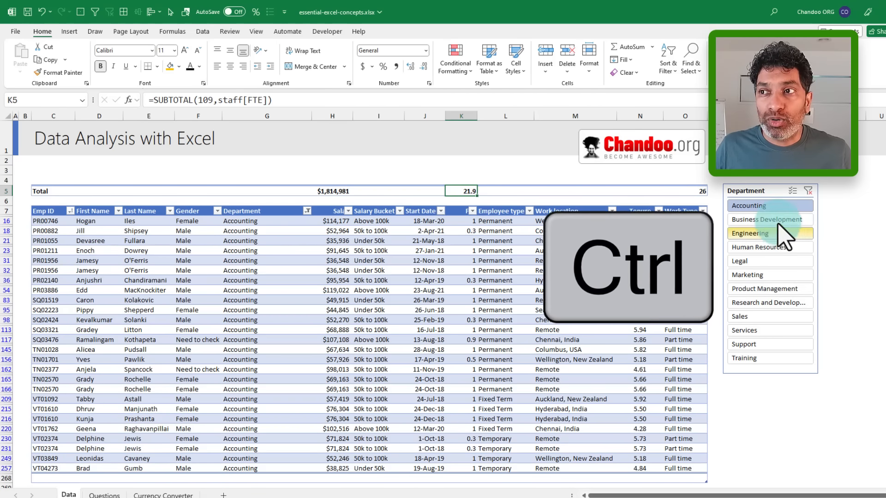
pyautogui.keyDown('ctrl'); pyautogui.click(764, 247); pyautogui.keyUp('ctrl')
pyautogui.keyDown('ctrl'); pyautogui.click(748, 303); pyautogui.keyUp('ctrl')
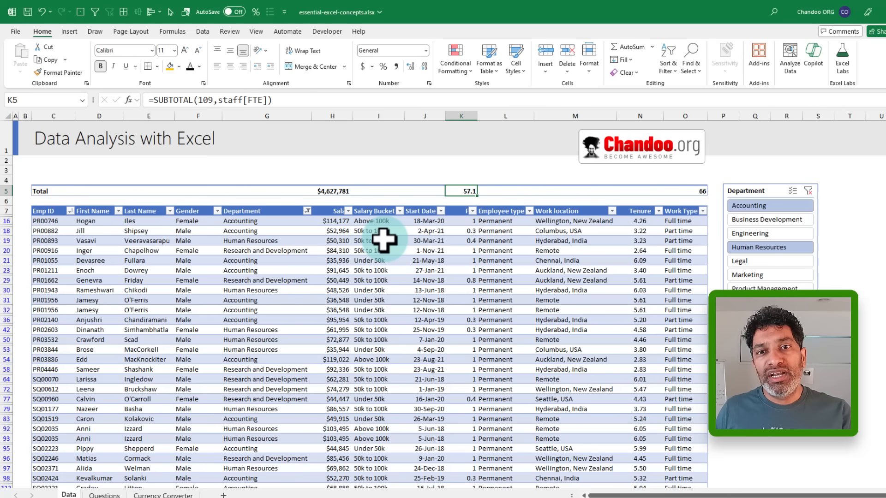
# - Review the second business question on the Questions sheet and the NZD amount and exchange rate cells on the Currency Converter sheet
pyautogui.click(105, 494)
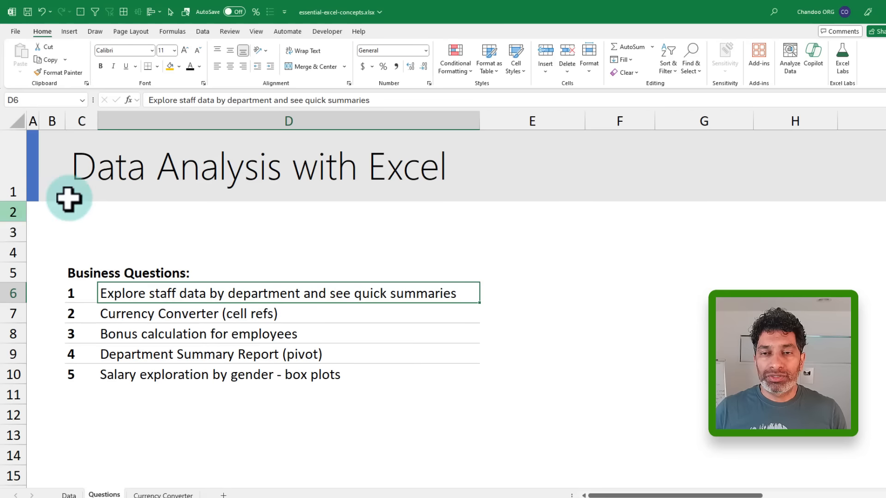
pyautogui.click(169, 313)
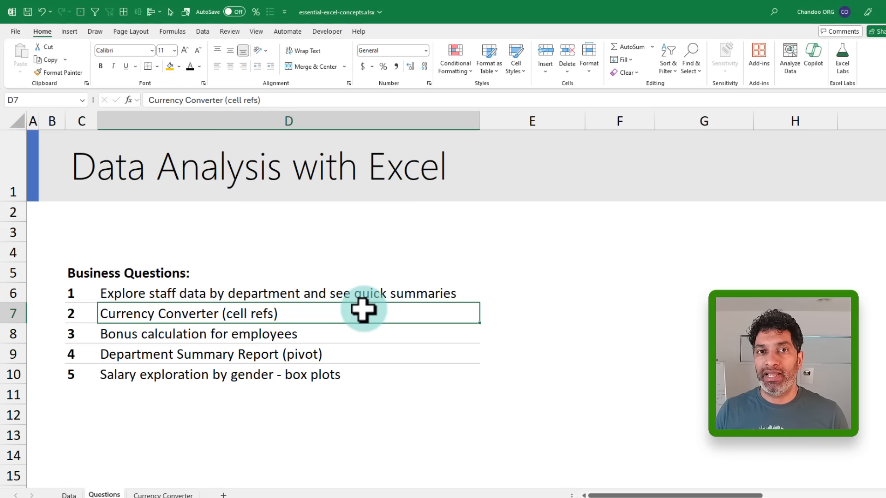
pyautogui.click(134, 494)
pyautogui.scroll(2, 135, 216)
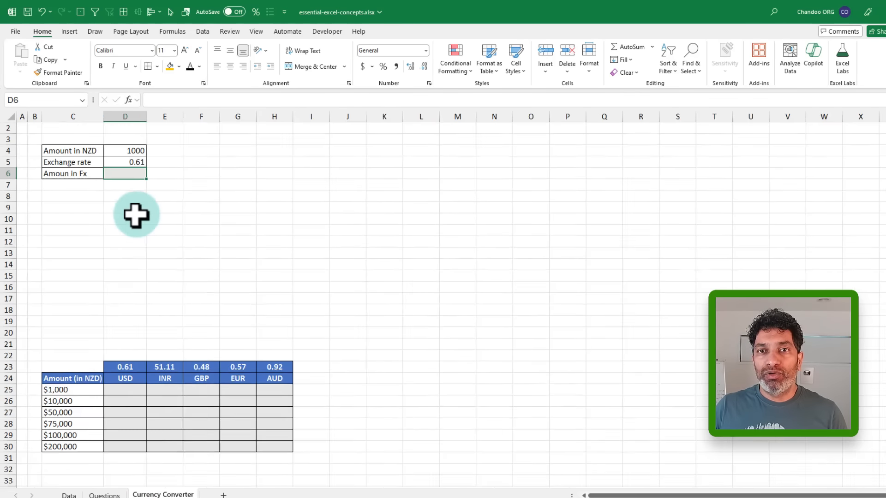
pyautogui.scroll(1, 182, 238)
pyautogui.scroll(1, 146, 235)
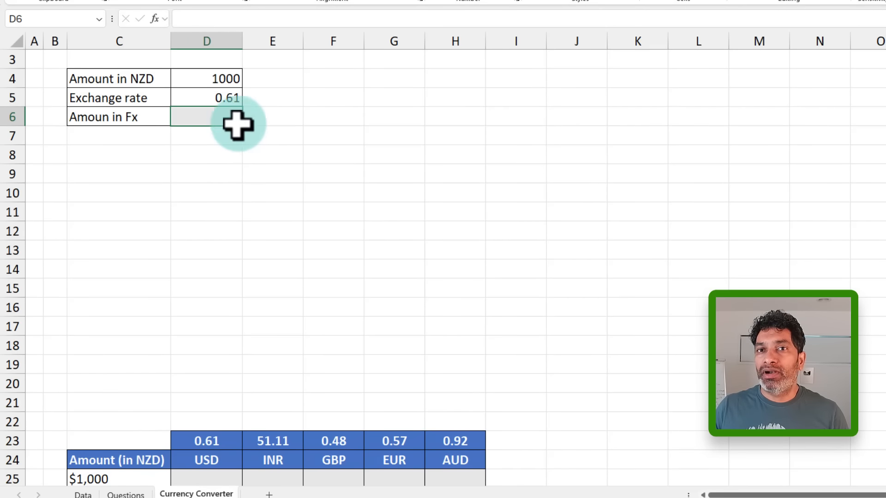
pyautogui.click(193, 150)
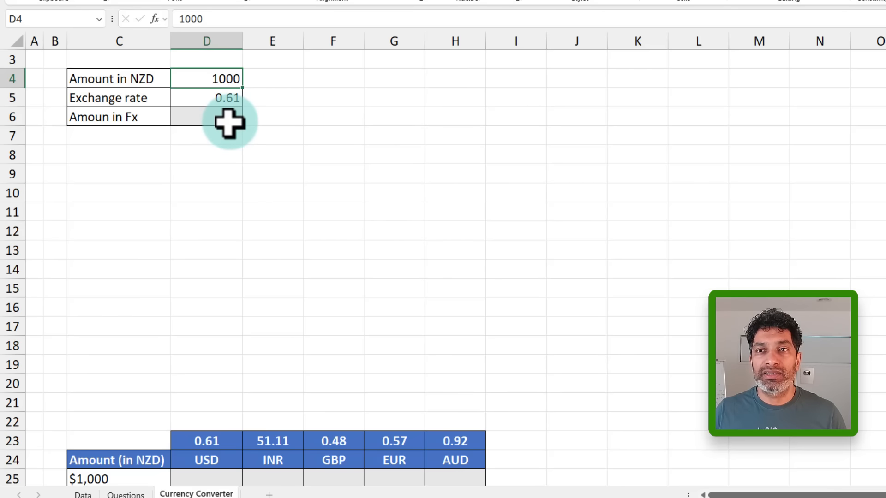
pyautogui.click(220, 96)
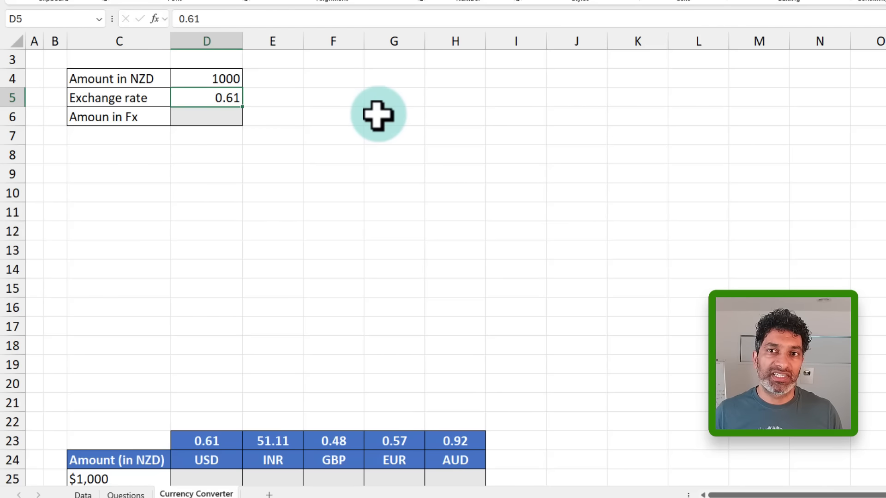
# - Calculate the foreign currency amount in D6 with the formula =D4*D5
pyautogui.click(207, 120)
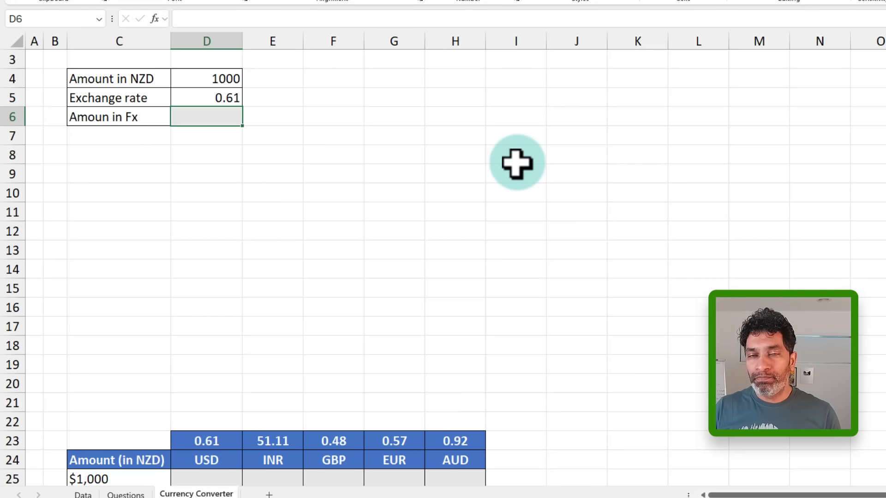
pyautogui.write('=')
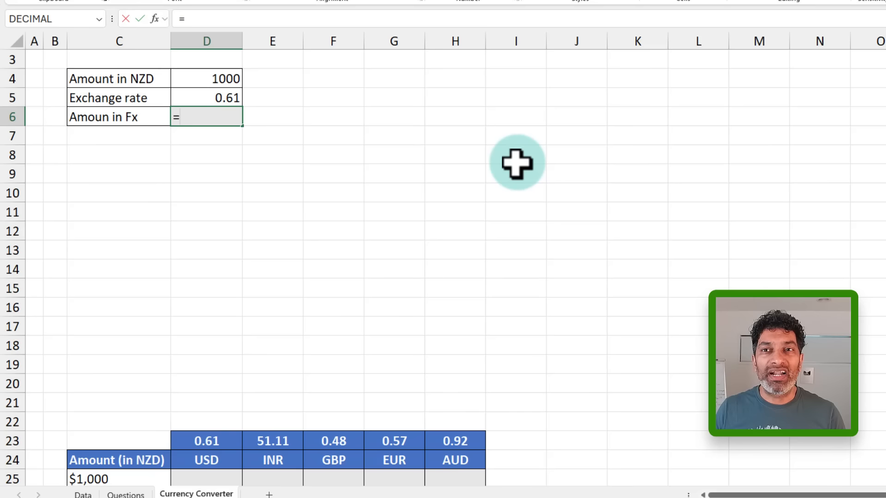
pyautogui.press('Up')
pyautogui.press('Up')
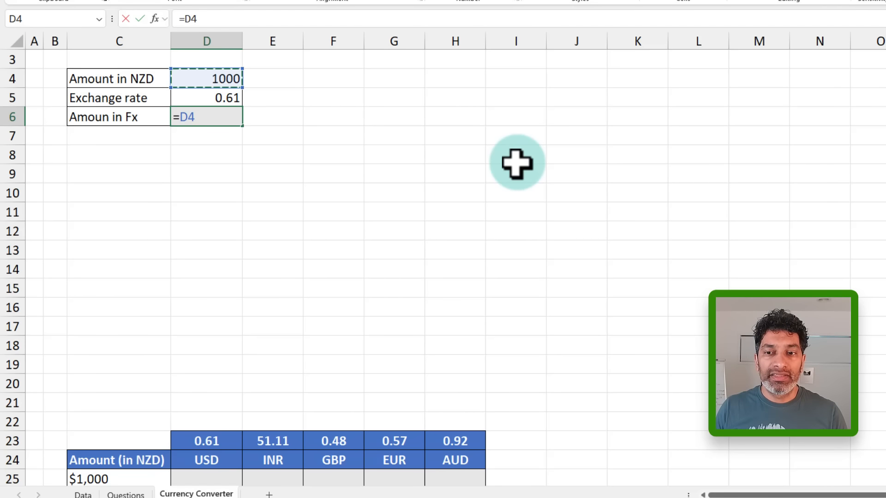
pyautogui.write('*')
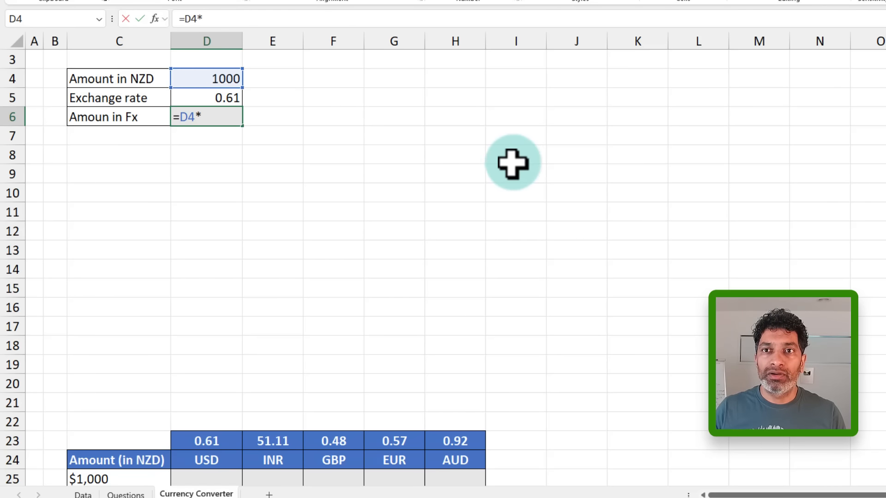
pyautogui.click(212, 96)
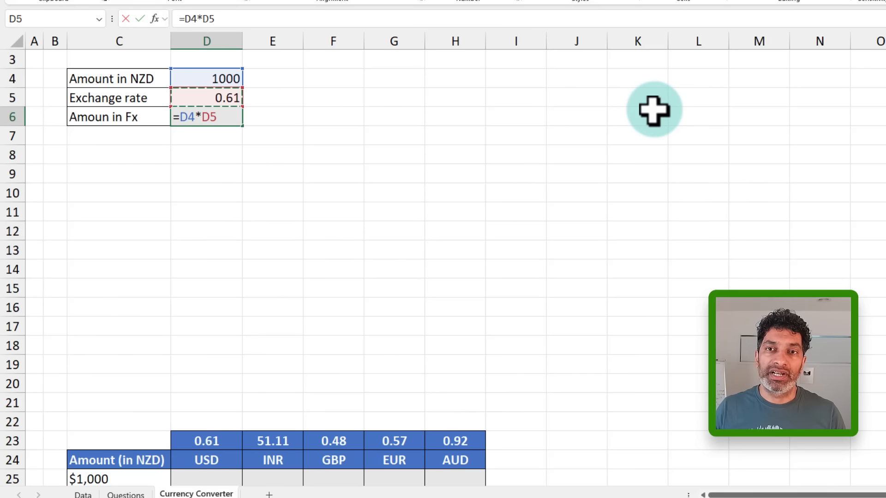
pyautogui.hotkey('ctrl', 'Return')
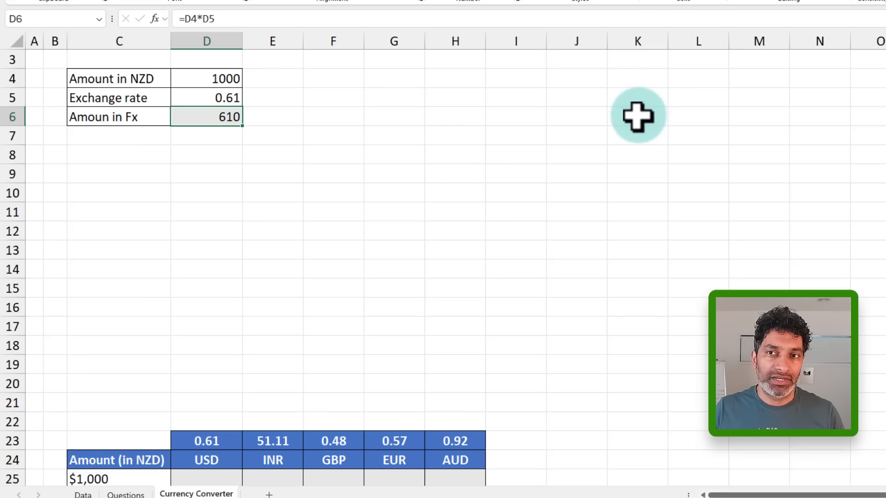
# - Copy the relative-reference formula from D6 to K10 and inspect which cells the pasted formula refers to
pyautogui.click(224, 116)
pyautogui.press('F2')
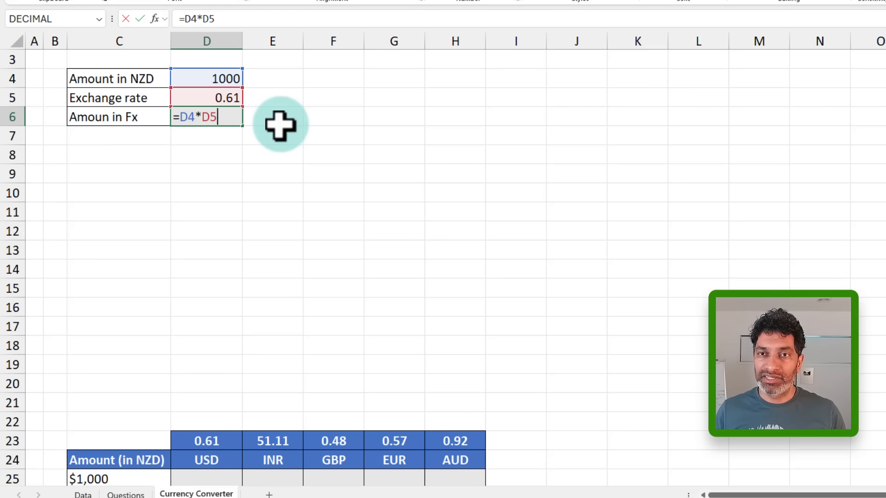
pyautogui.hotkey('ctrl', 'Return')
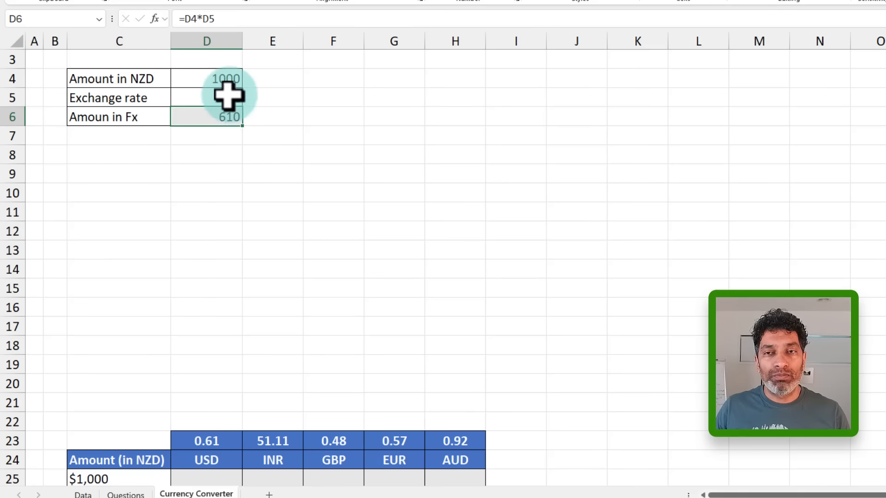
pyautogui.hotkey('ctrl', 'c')
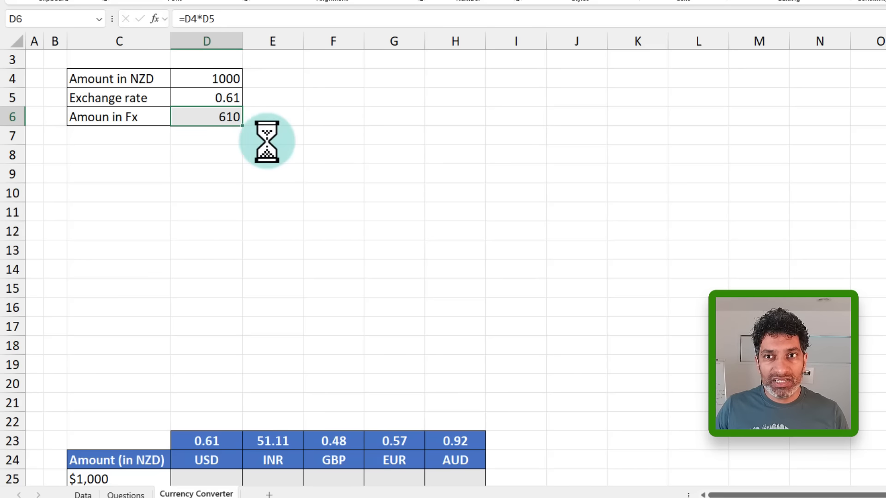
pyautogui.click(610, 190)
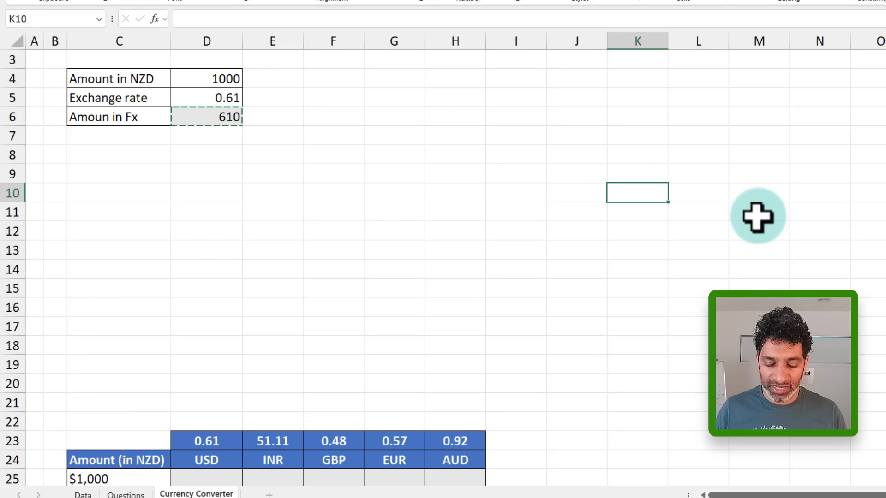
pyautogui.hotkey('ctrl', 'v')
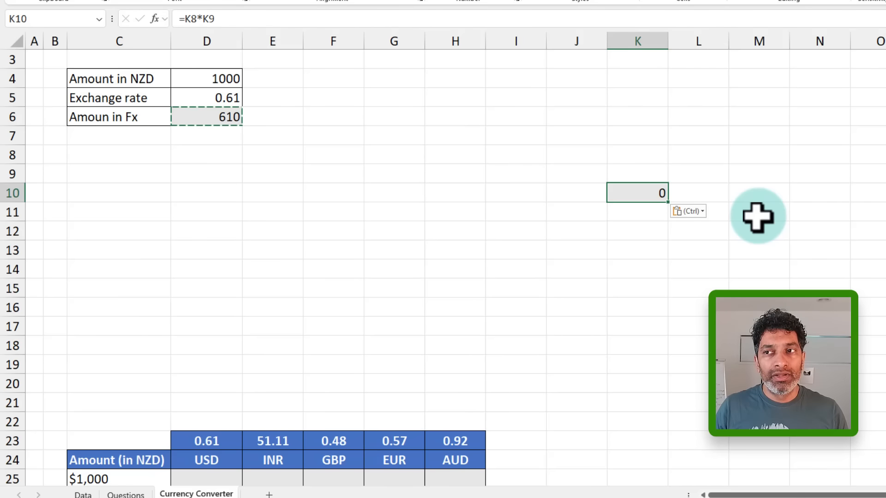
pyautogui.press('Escape')
pyautogui.press('F2')
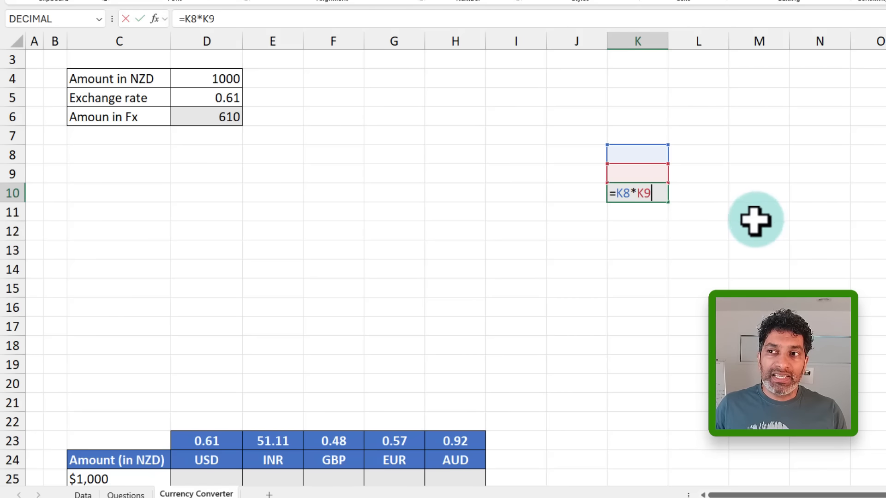
# - Enter 500 in K8 and 59 in K9 as inputs for the formula in K10, and check its references
pyautogui.click(650, 155)
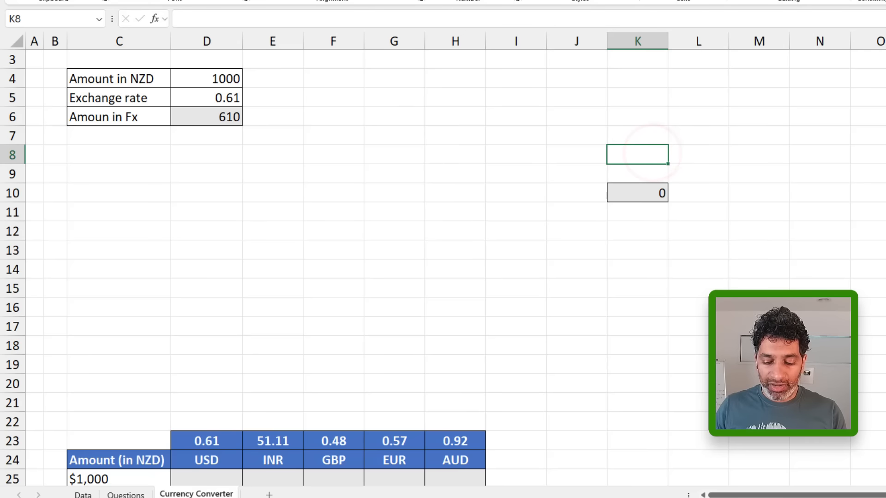
pyautogui.write('500')
pyautogui.press('Return')
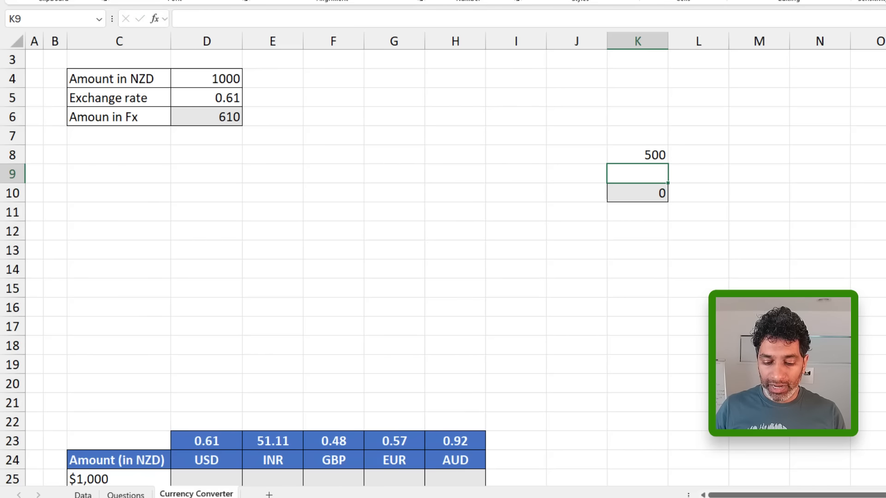
pyautogui.write('59')
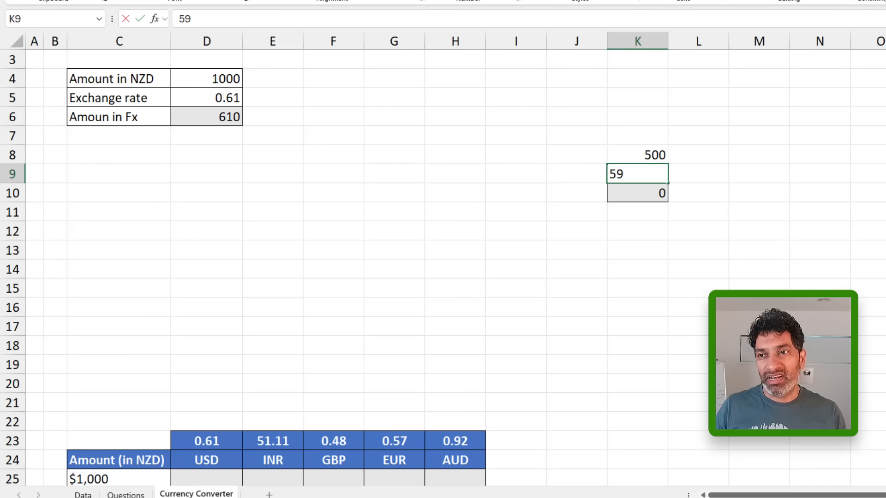
pyautogui.press('Return')
pyautogui.press('F2')
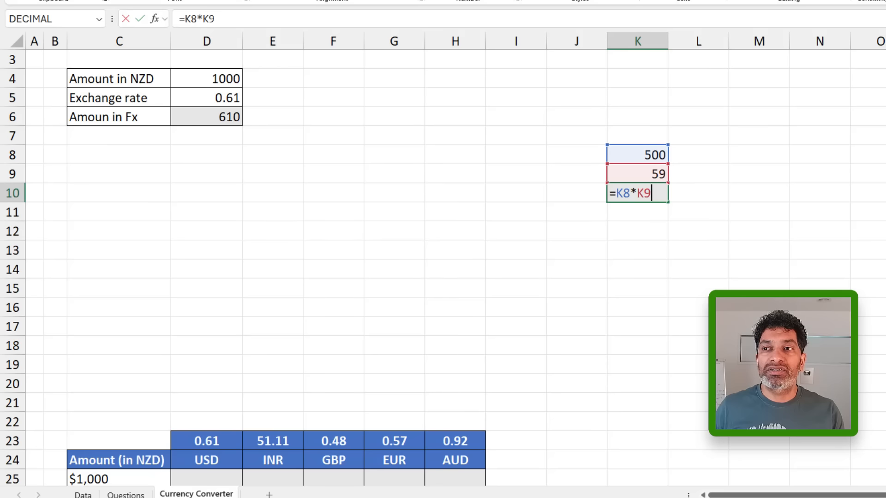
pyautogui.press('Escape')
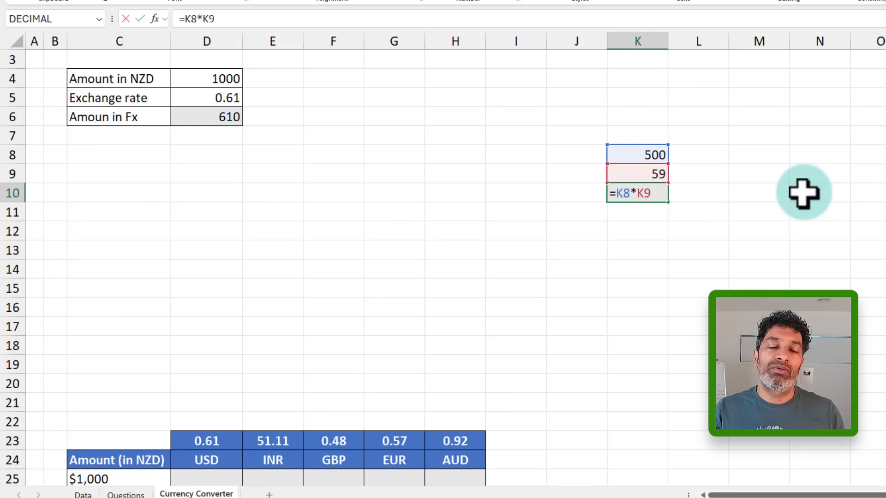
pyautogui.hotkey('ctrl', 'Return')
# - Compare the relative references in the D6 formula with those in the copied K10 formula
pyautogui.click(222, 119)
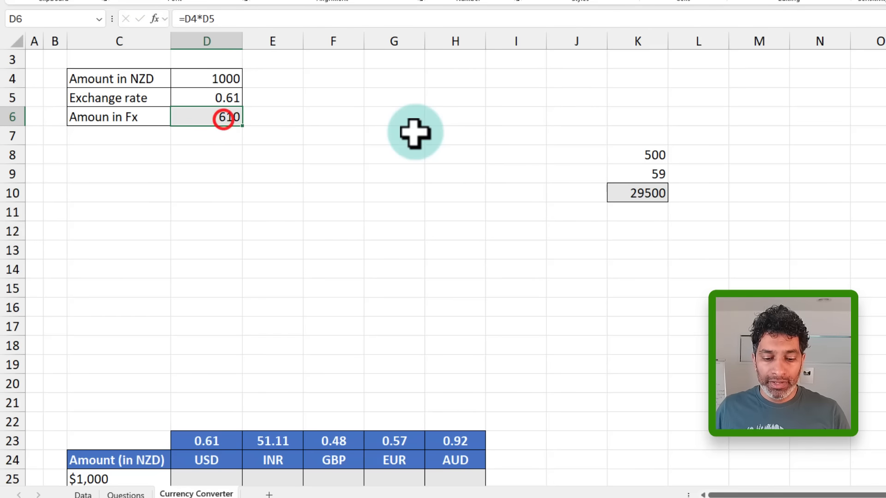
pyautogui.press('F2')
pyautogui.doubleClick(183, 118)
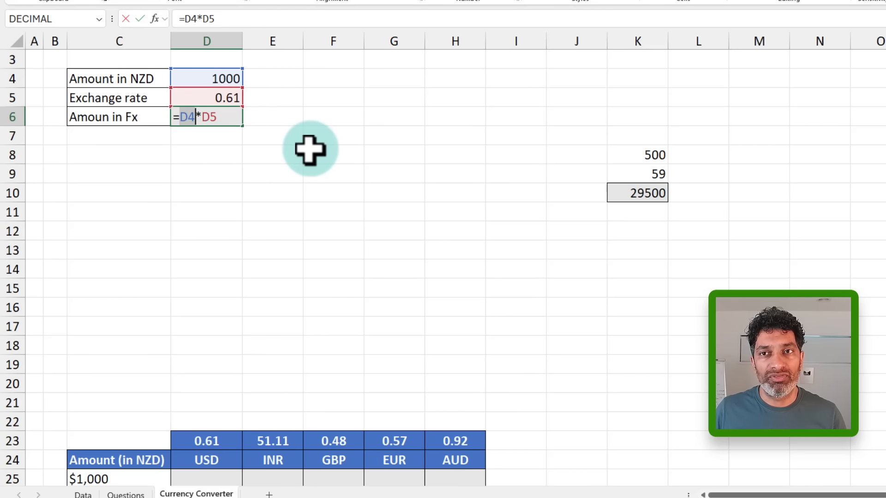
pyautogui.hotkey('ctrl', 'Return')
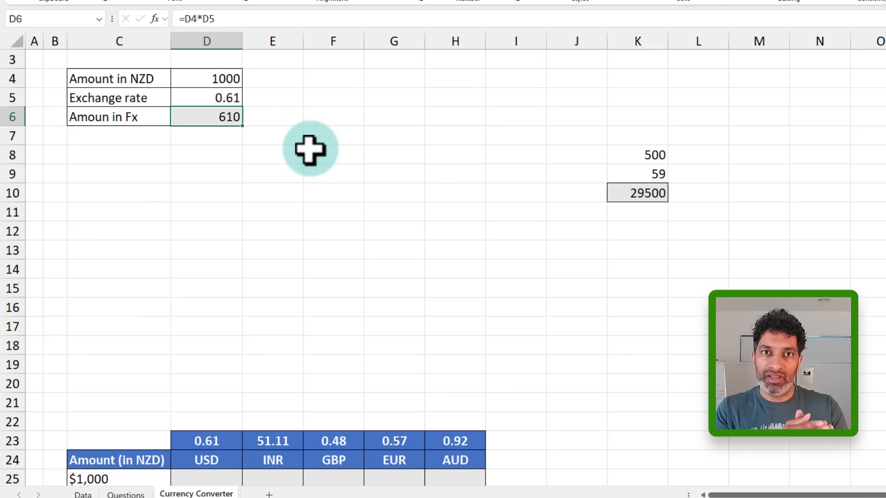
pyautogui.click(655, 194)
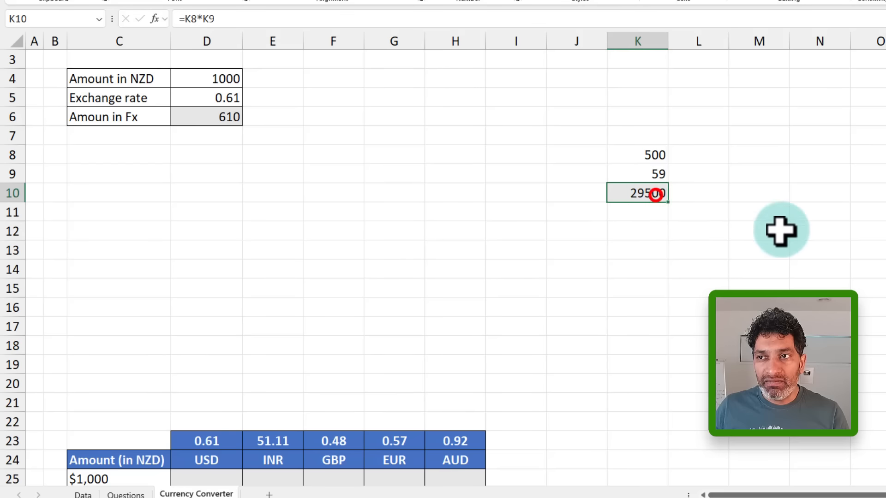
pyautogui.press('F2')
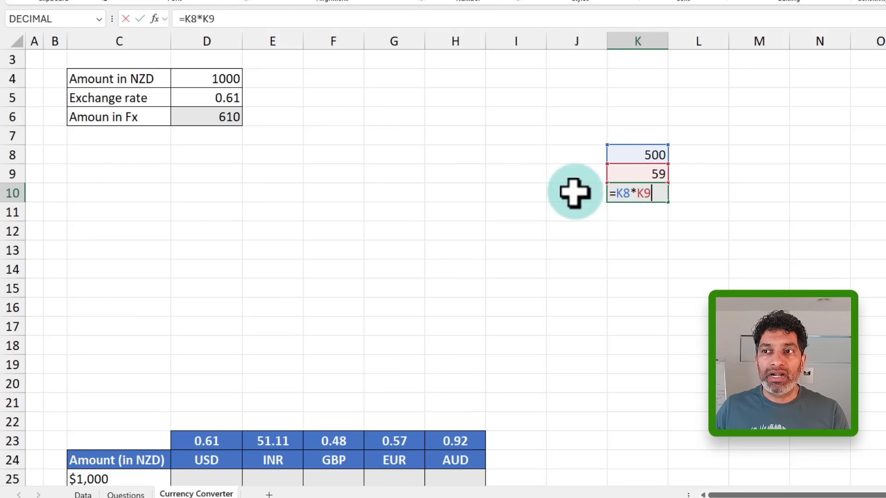
pyautogui.press('Escape')
pyautogui.moveTo(213, 73); pyautogui.dragTo(212, 95)
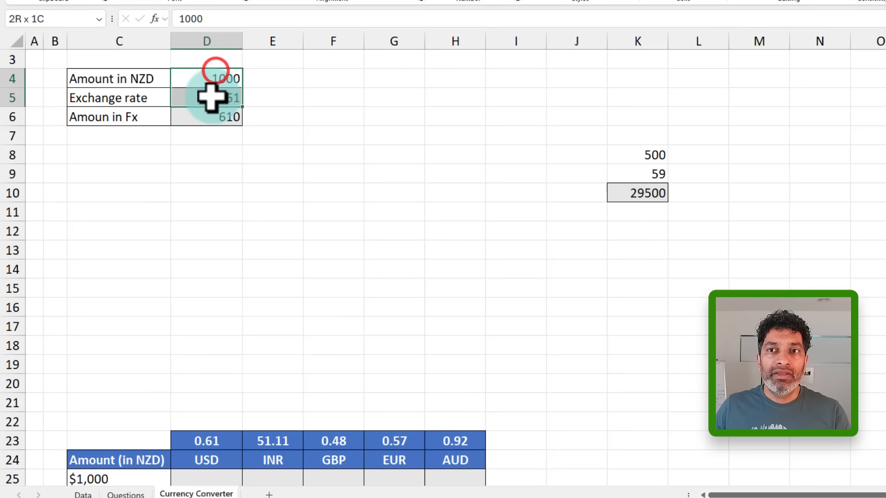
# - Make the D4 reference in D6's formula absolute so that it reads =$D$4*D5
pyautogui.click(229, 118)
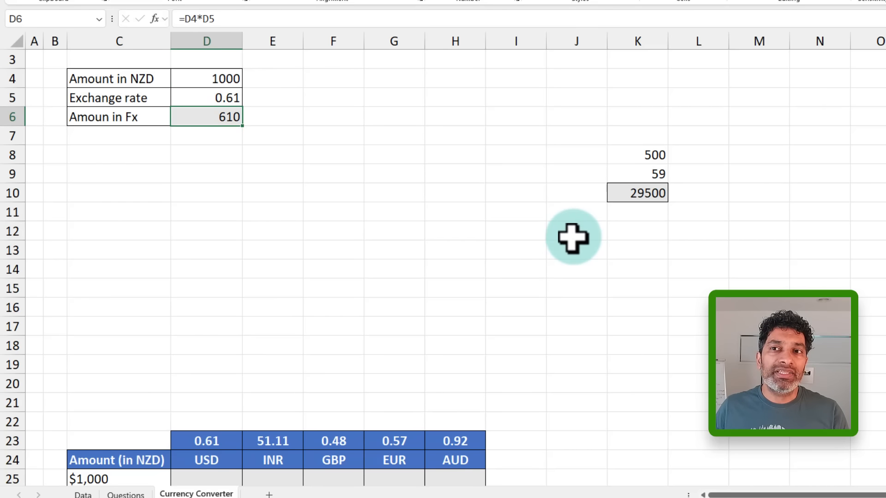
pyautogui.press('F2')
pyautogui.click(189, 115)
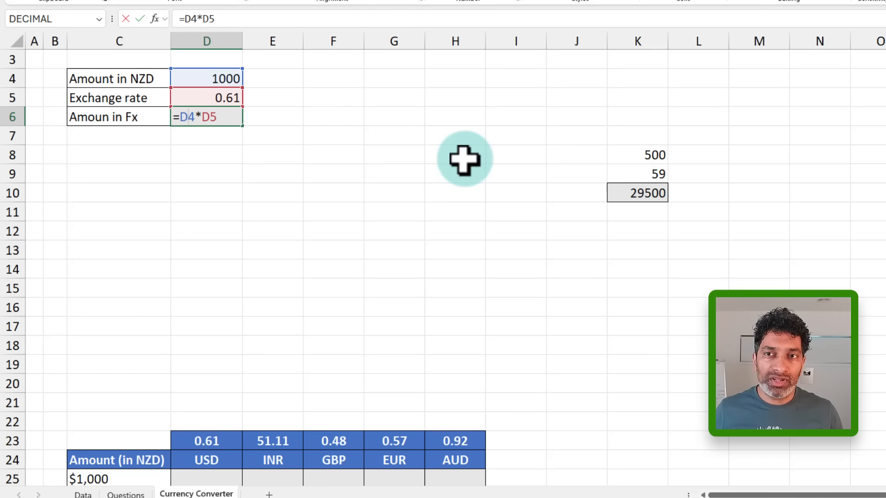
pyautogui.click(182, 120)
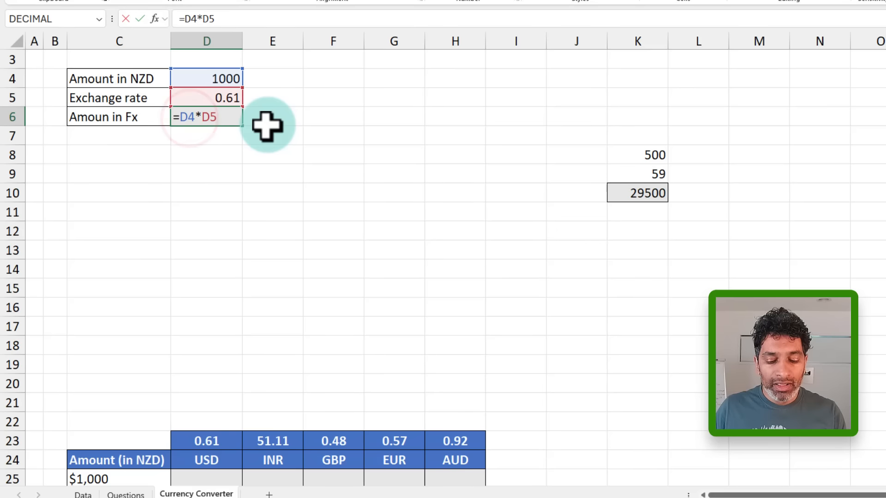
pyautogui.press('F4')
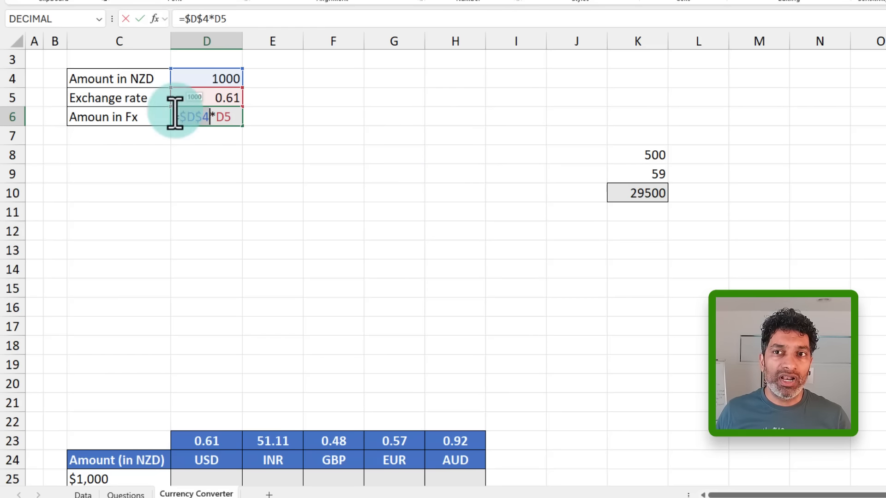
pyautogui.click(192, 115)
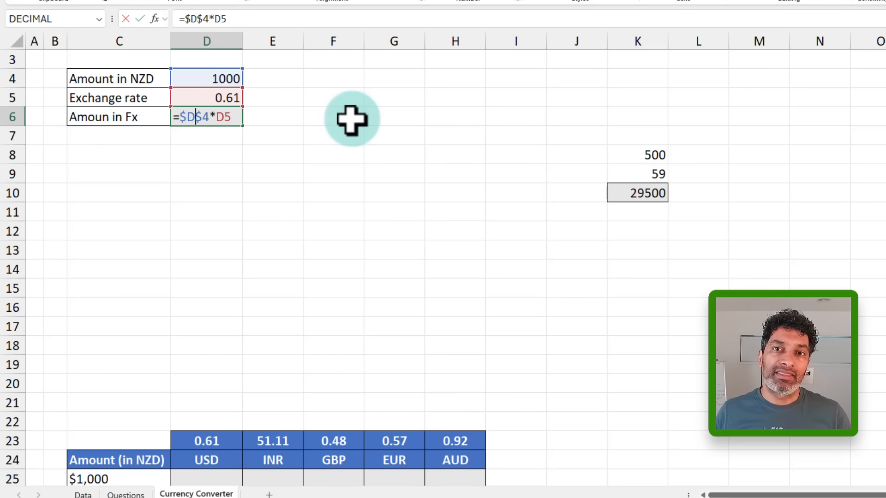
pyautogui.click(182, 116)
pyautogui.moveTo(200, 119); pyautogui.dragTo(209, 119)
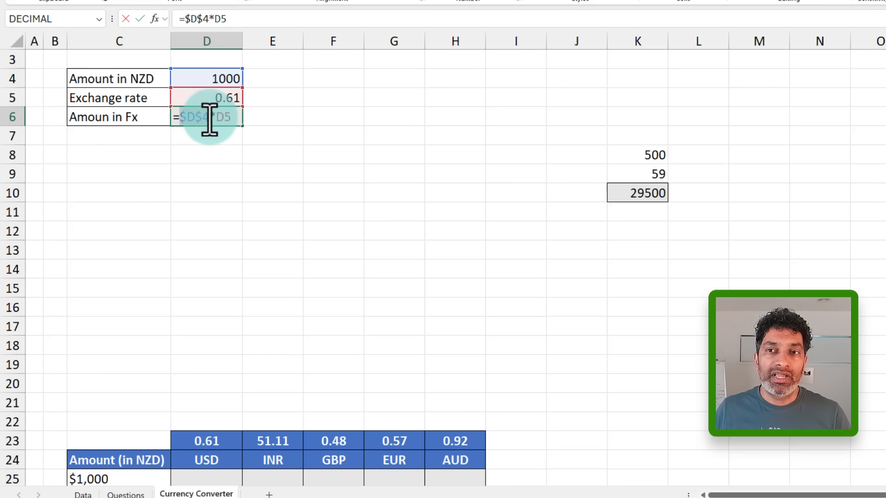
pyautogui.click(213, 116)
pyautogui.click(231, 117)
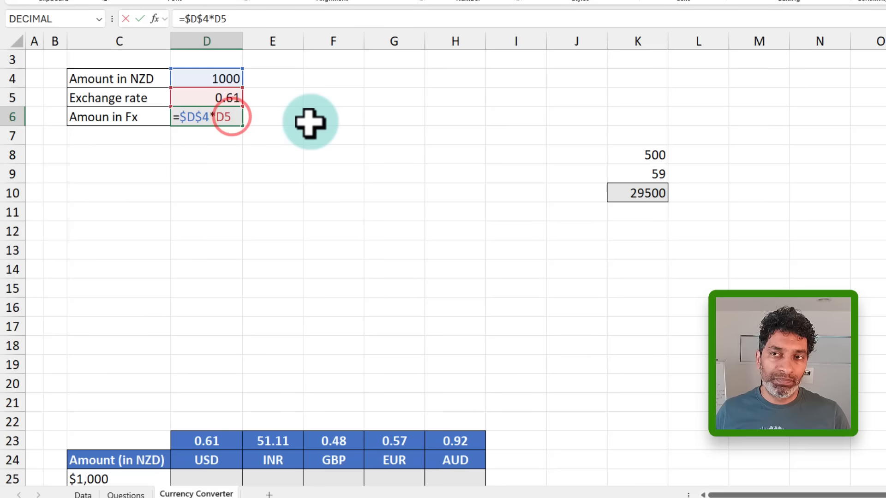
pyautogui.hotkey('ctrl', 'Return')
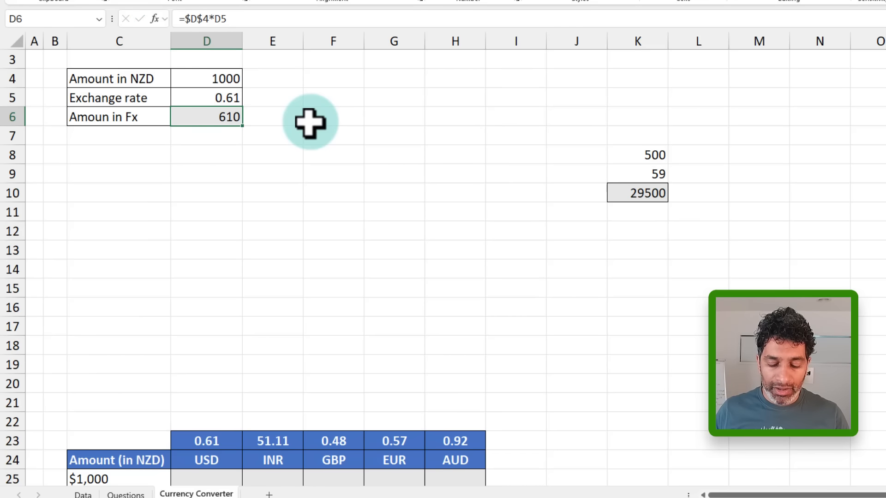
# - Copy the partly absolute formula from D6 over K10 and inspect its fixed and relative references
pyautogui.hotkey('ctrl', 'c')
pyautogui.click(655, 196)
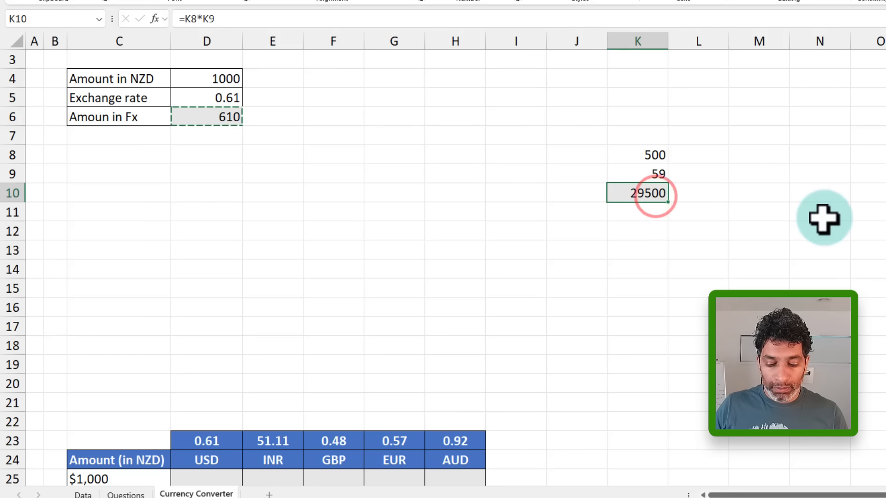
pyautogui.hotkey('ctrl', 'v')
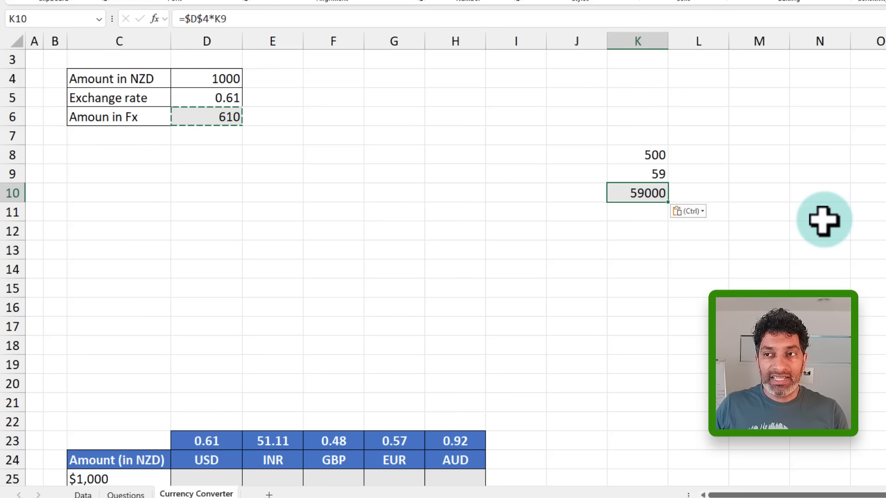
pyautogui.press('Escape')
pyautogui.press('F2')
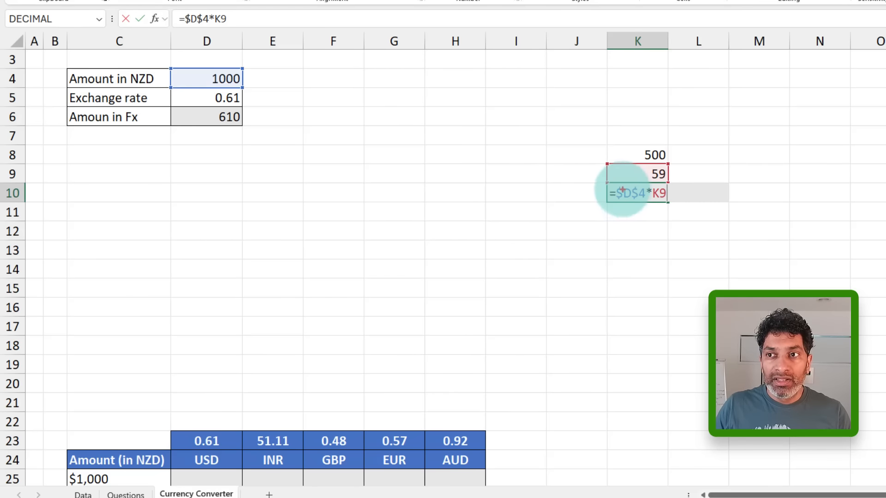
pyautogui.hotkey('ctrl', '2')
pyautogui.moveTo(614, 185)
pyautogui.mouseDown()
pyautogui.moveTo(649, 203)
pyautogui.moveTo(358, 79)
pyautogui.moveTo(243, 80)
pyautogui.mouseUp()
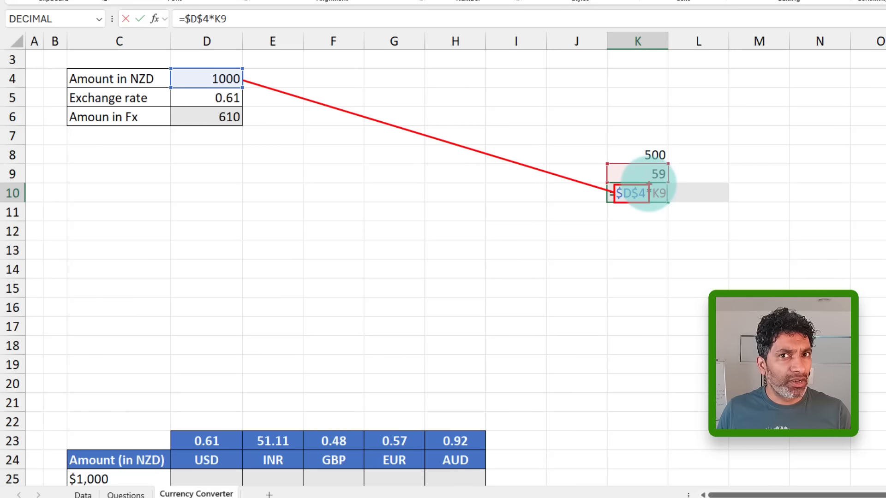
pyautogui.press('Escape')
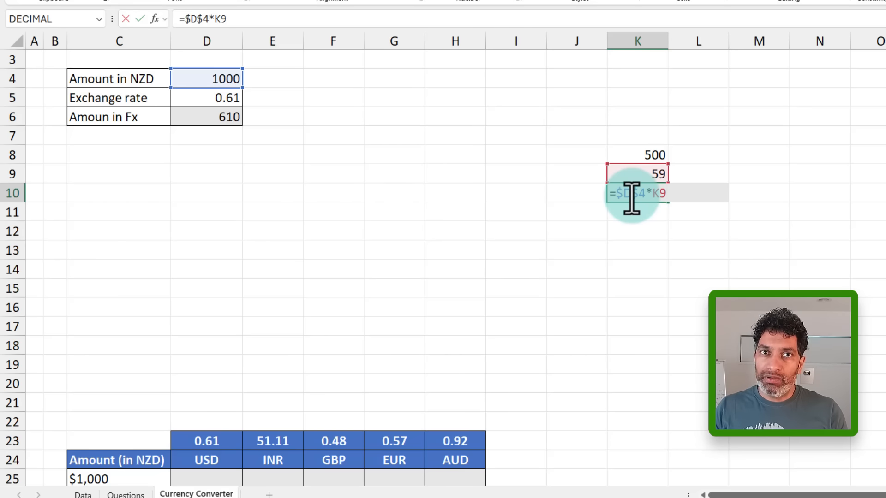
pyautogui.press('Return')
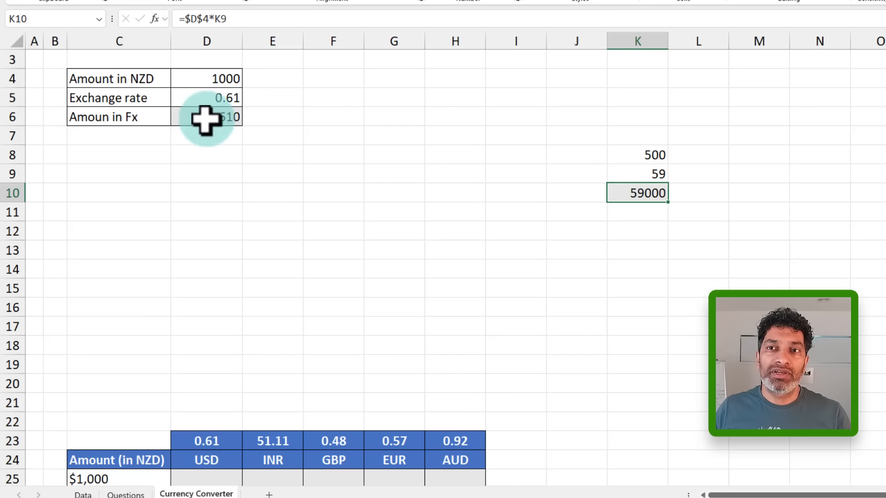
# - Make the D5 reference in D6's formula absolute as well, so that it reads =$D$4*$D$5
pyautogui.click(203, 119)
pyautogui.doubleClick(219, 123)
pyautogui.click(224, 116)
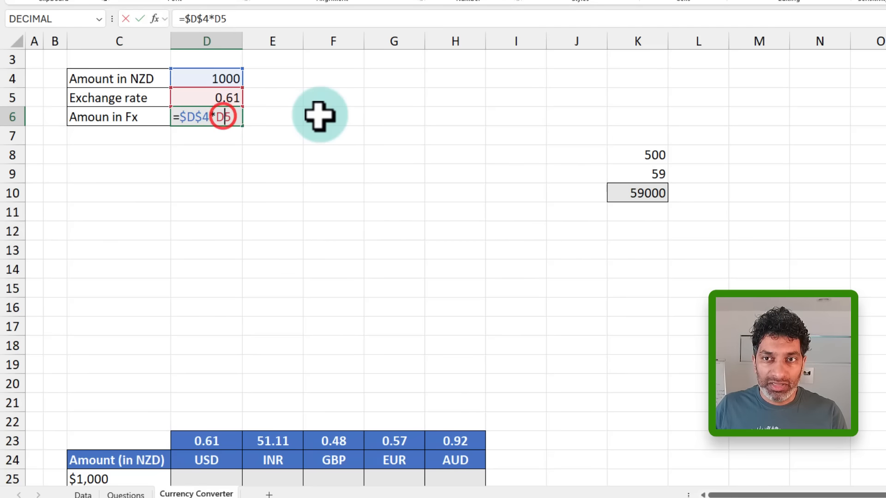
pyautogui.press('F4')
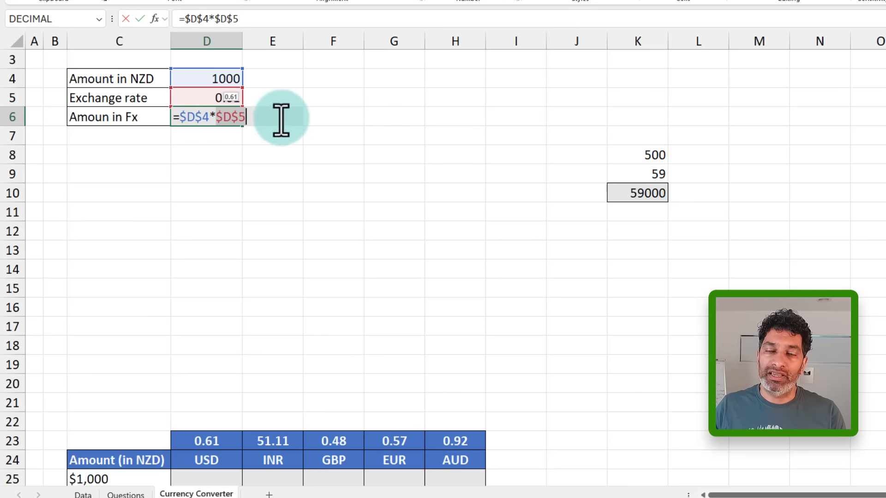
pyautogui.hotkey('ctrl', 'Return')
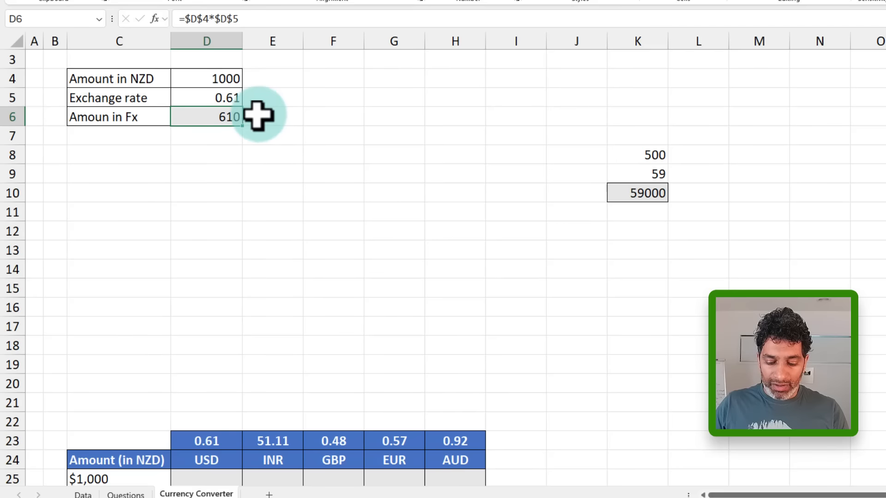
# - Copy the fully absolute formula from D6 over the formula in K10
pyautogui.hotkey('ctrl', 'c')
pyautogui.click(625, 188)
pyautogui.hotkey('ctrl', 'v')
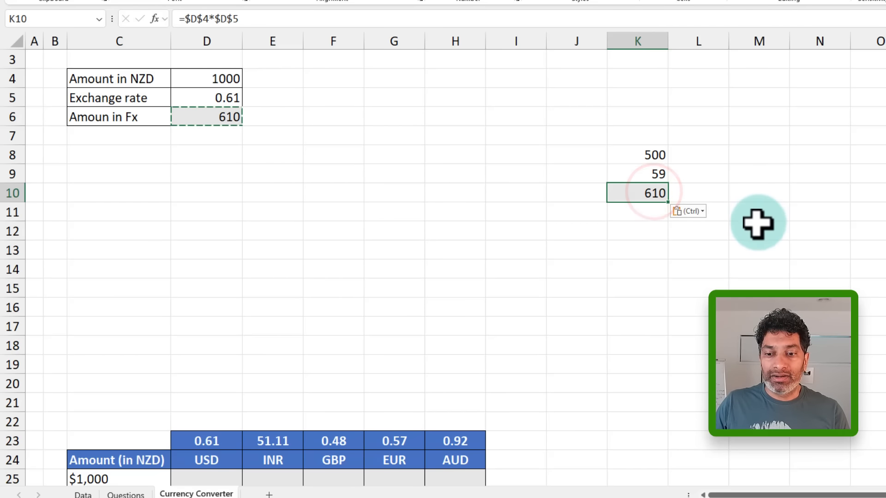
# - Inspect the absolute references in K10's formula, marking on screen how they point back to the amount and exchange rate cells
pyautogui.press('F2')
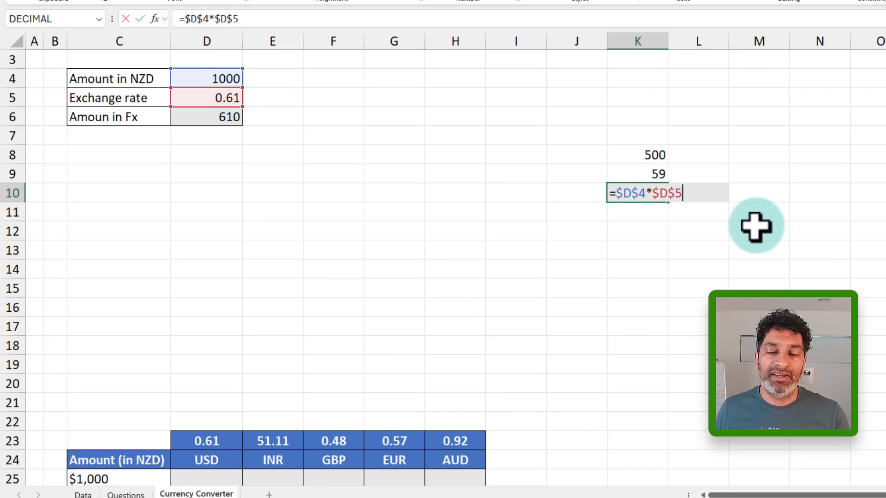
pyautogui.press('Escape')
pyautogui.press('F2')
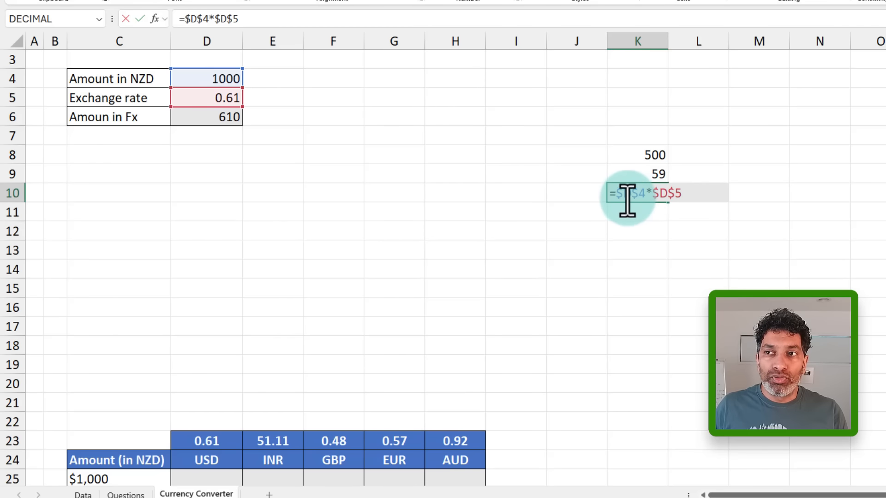
pyautogui.hotkey('ctrl', '2')
pyautogui.moveTo(613, 183)
pyautogui.mouseDown()
pyautogui.moveTo(620, 194)
pyautogui.moveTo(687, 202)
pyautogui.mouseUp()
pyautogui.moveTo(611, 193)
pyautogui.mouseDown()
pyautogui.moveTo(273, 79)
pyautogui.moveTo(251, 89)
pyautogui.mouseUp()
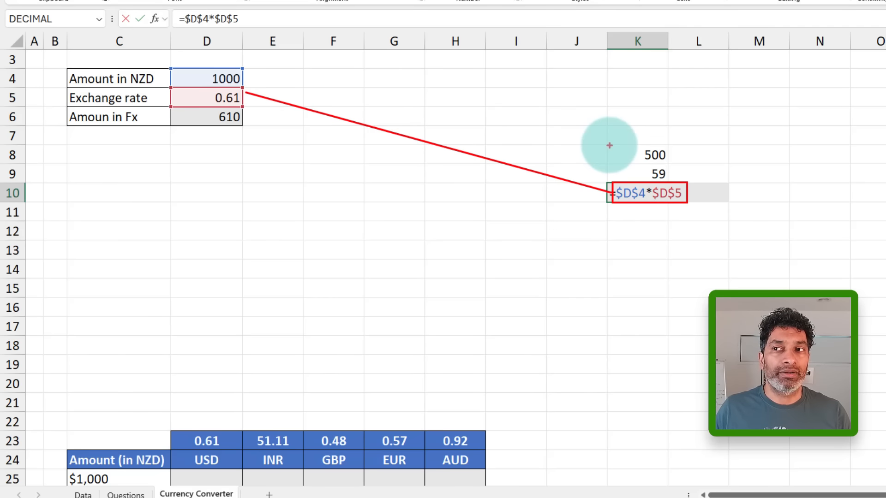
pyautogui.moveTo(646, 143)
pyautogui.mouseDown()
pyautogui.moveTo(639, 152)
pyautogui.moveTo(672, 161)
pyautogui.moveTo(649, 166)
pyautogui.moveTo(643, 178)
pyautogui.mouseUp()
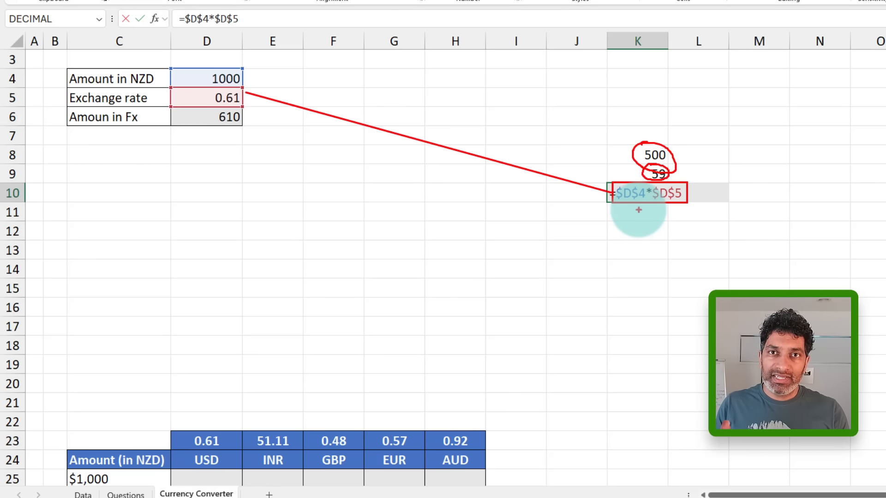
# - Enter the sample reference d4 in F4 and label it relative in G4
pyautogui.click(319, 105)
pyautogui.click(349, 76)
pyautogui.write('d4')
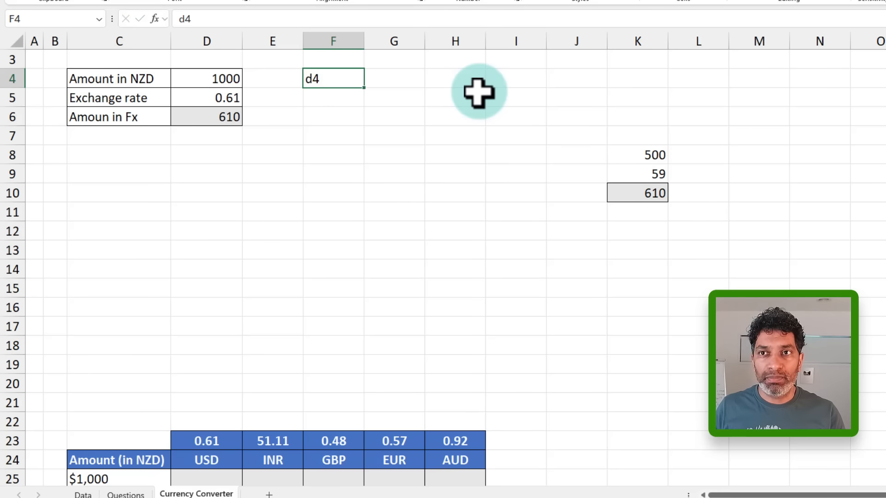
pyautogui.press('Tab')
pyautogui.write('relative')
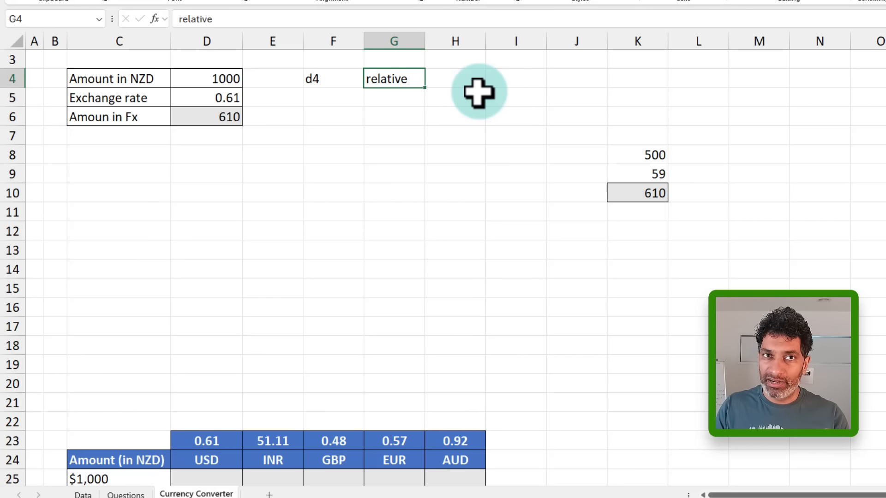
pyautogui.press('Return')
# - Enter the sample reference $d$4 in F5 and label it absolute in G5
pyautogui.press('Left')
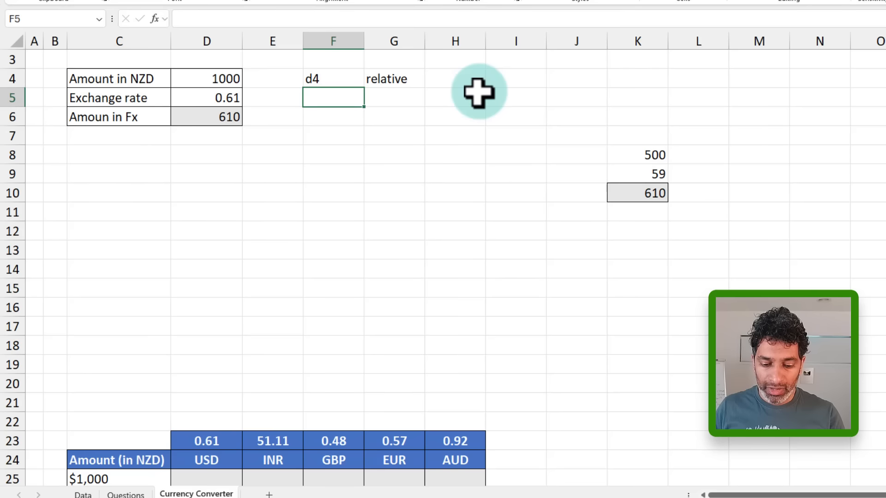
pyautogui.write('$d$')
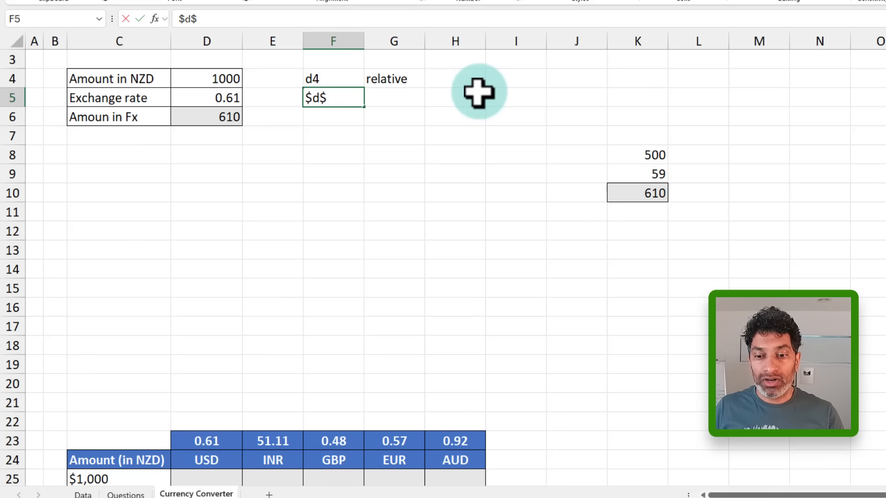
pyautogui.write('4')
pyautogui.press('Tab')
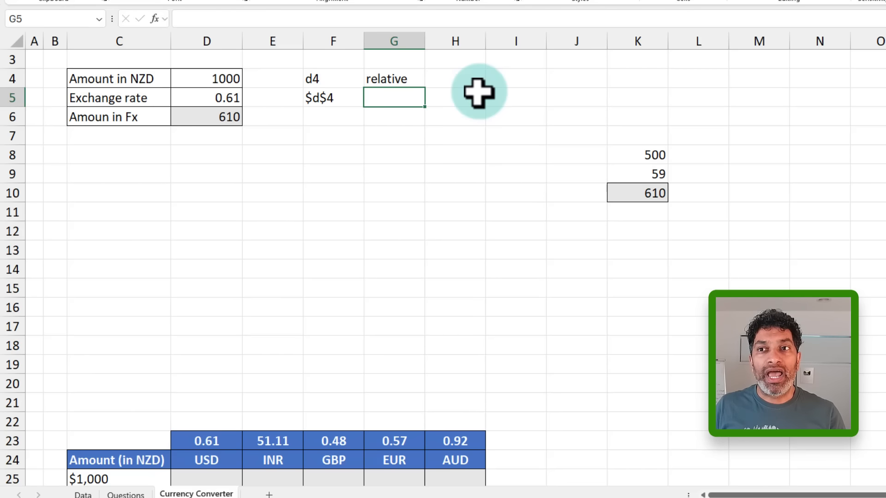
pyautogui.write('absolute')
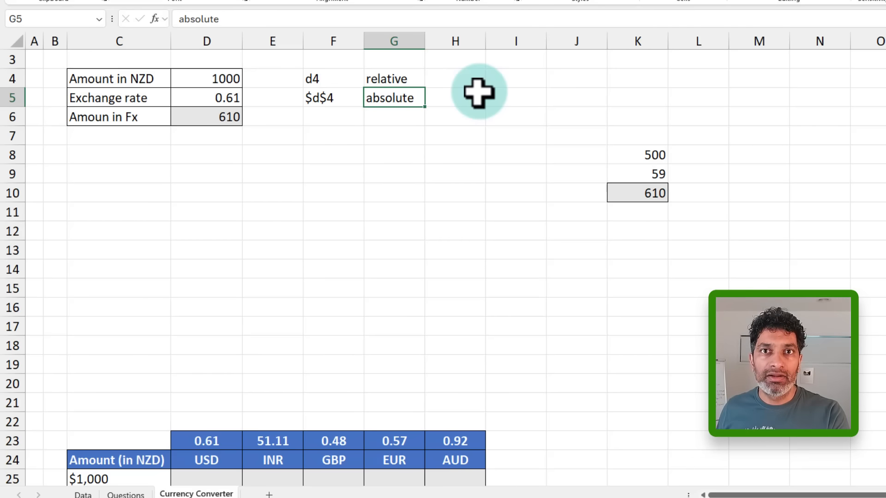
# - Add the two partly fixed sample references, $d4 in F6 and d$4 in F7
pyautogui.press('Down')
pyautogui.press('Left')
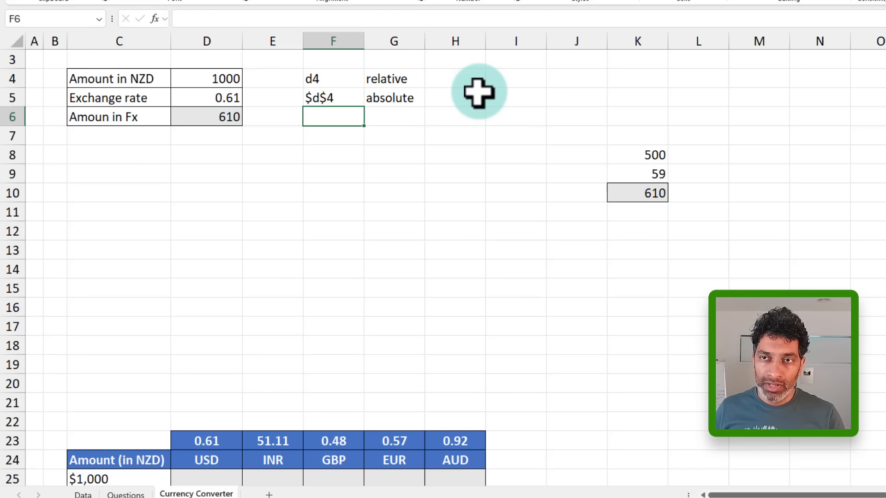
pyautogui.write('$d$4')
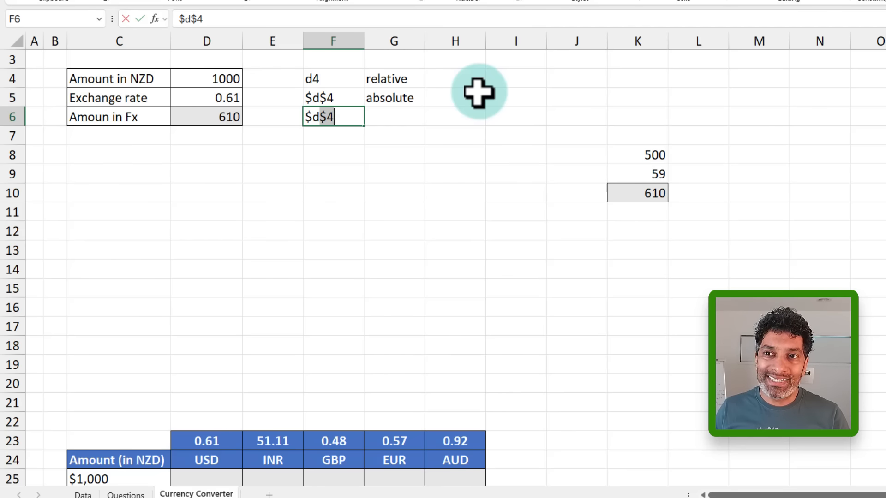
pyautogui.press('BackSpace')
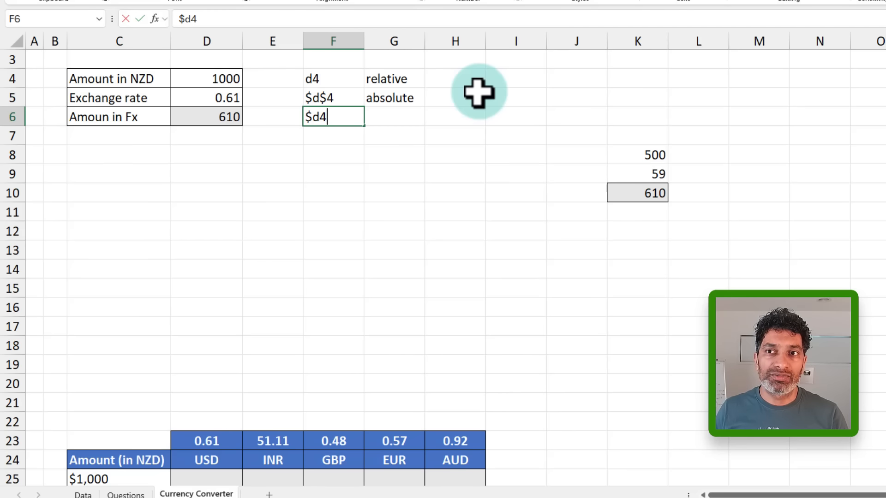
pyautogui.press('Return')
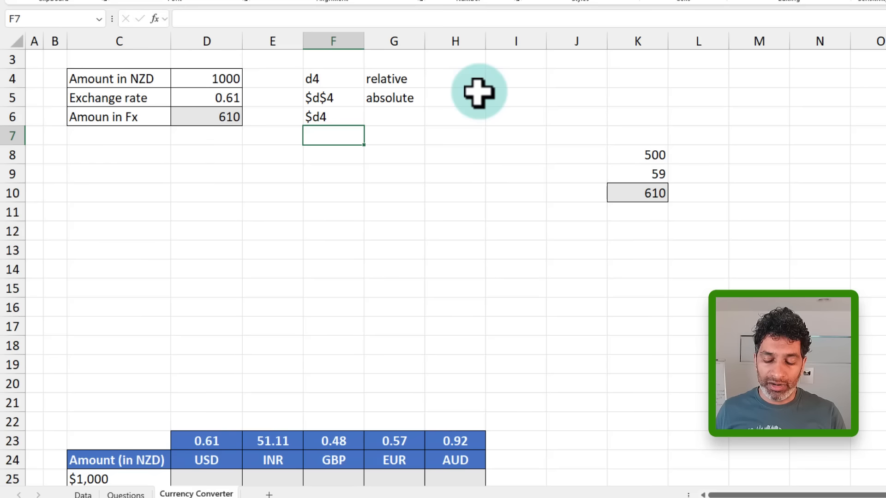
pyautogui.write('d4')
pyautogui.press('BackSpace')
pyautogui.write('$')
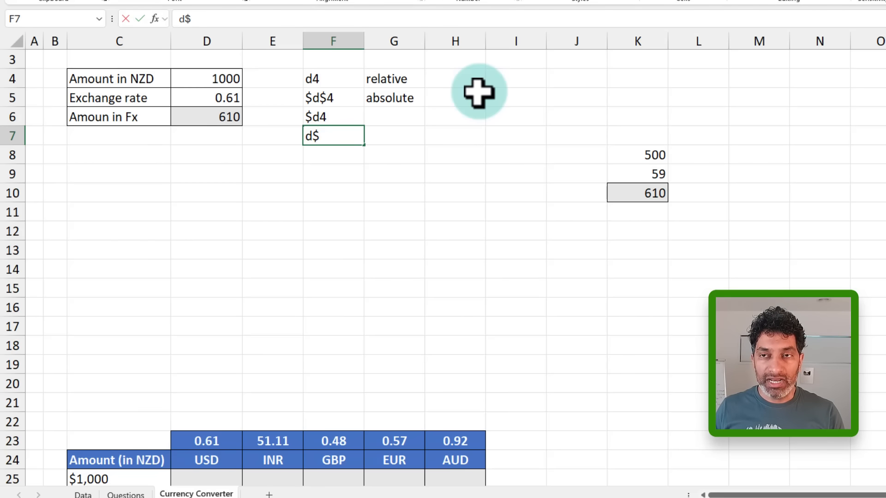
pyautogui.write('4')
pyautogui.press('Tab')
pyautogui.hotkey('shift', 'Tab')
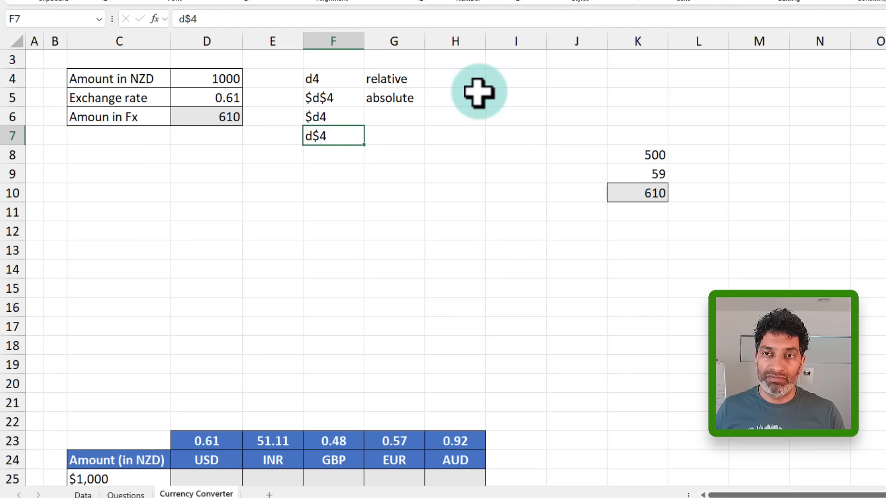
# - Label the partly fixed references as mixed in G6
pyautogui.press('Right')
pyautogui.press('Up')
pyautogui.write('mixed')
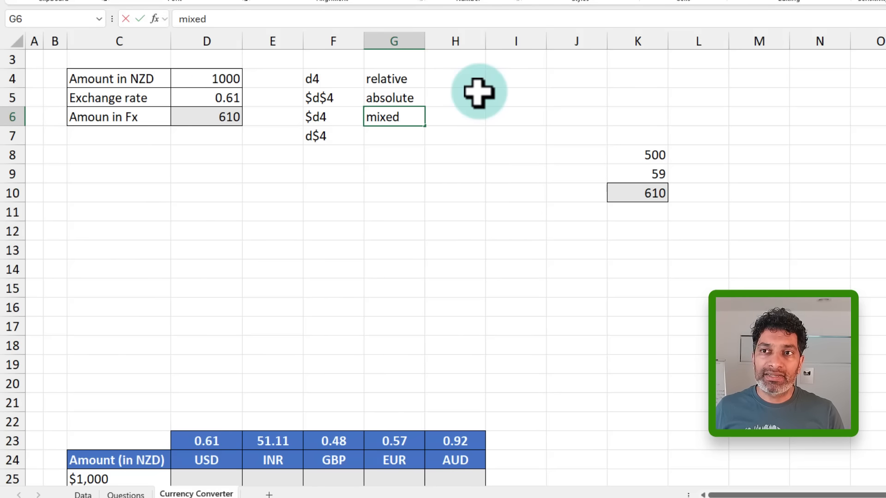
pyautogui.press('Return')
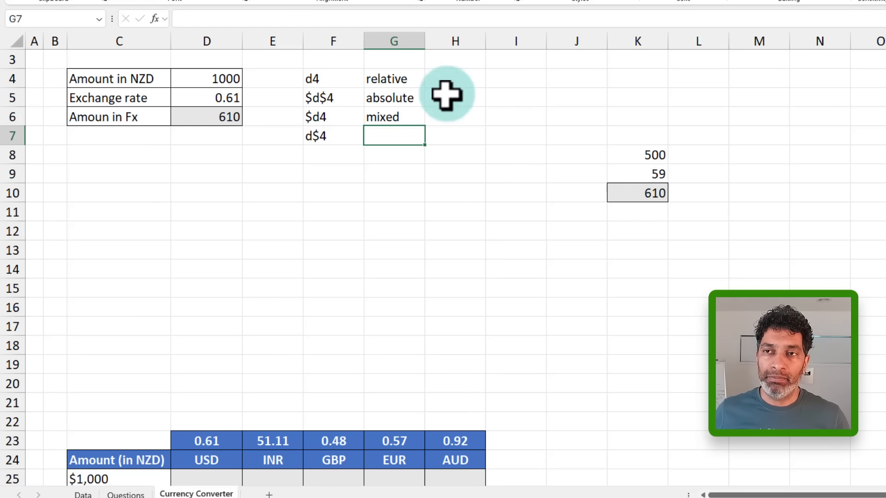
# - Examine the multi-currency conversion grid's NZD amounts in C25:C30, currency headings in D24:H24 and exchange rates in D23:H23
pyautogui.scroll(-3, 305, 214)
pyautogui.scroll(-2, 305, 213)
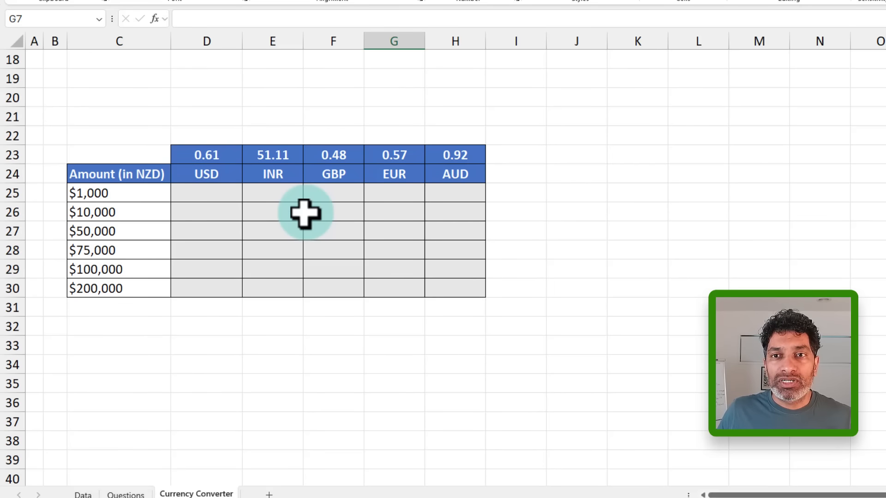
pyautogui.scroll(-1, 303, 215)
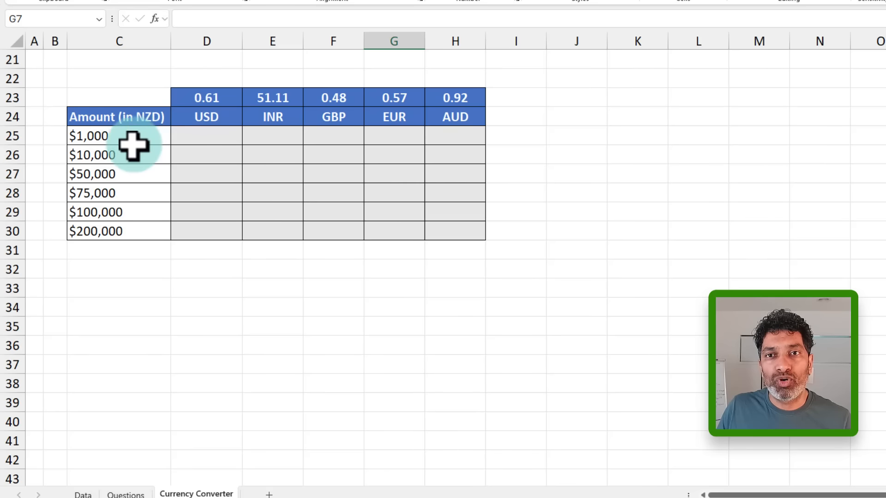
pyautogui.moveTo(136, 135); pyautogui.dragTo(127, 231)
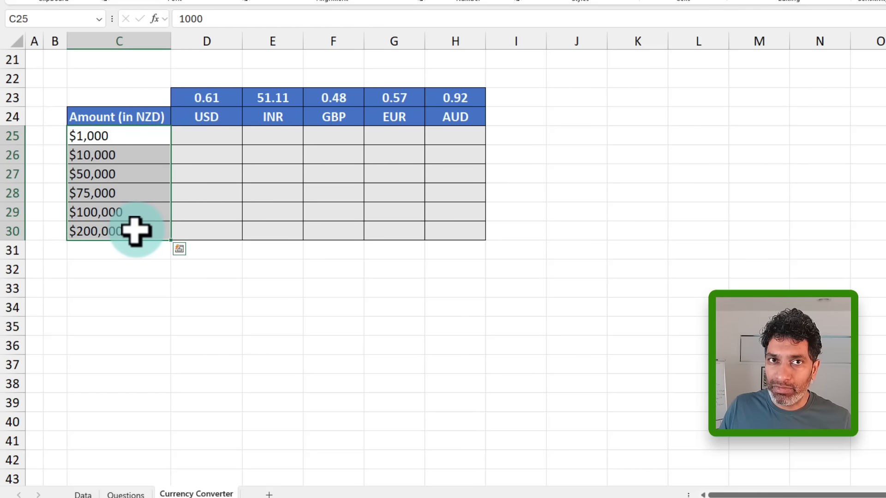
pyautogui.moveTo(190, 116); pyautogui.dragTo(457, 116)
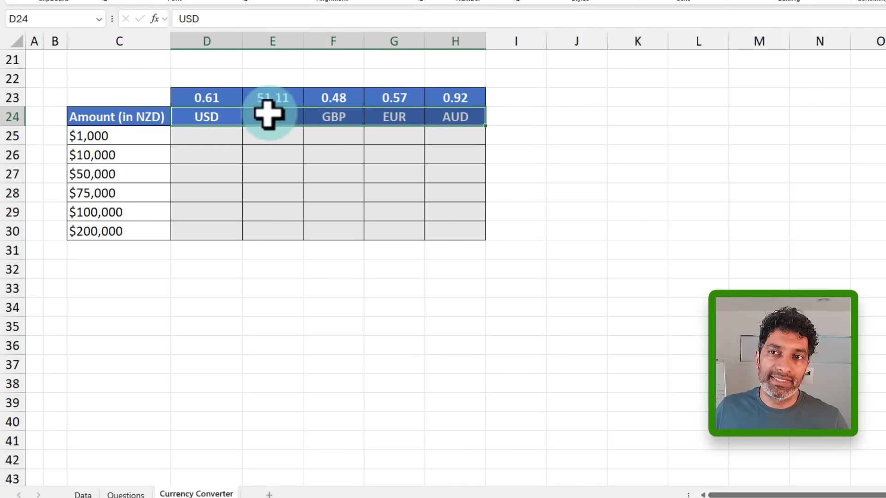
pyautogui.moveTo(222, 99); pyautogui.dragTo(459, 98)
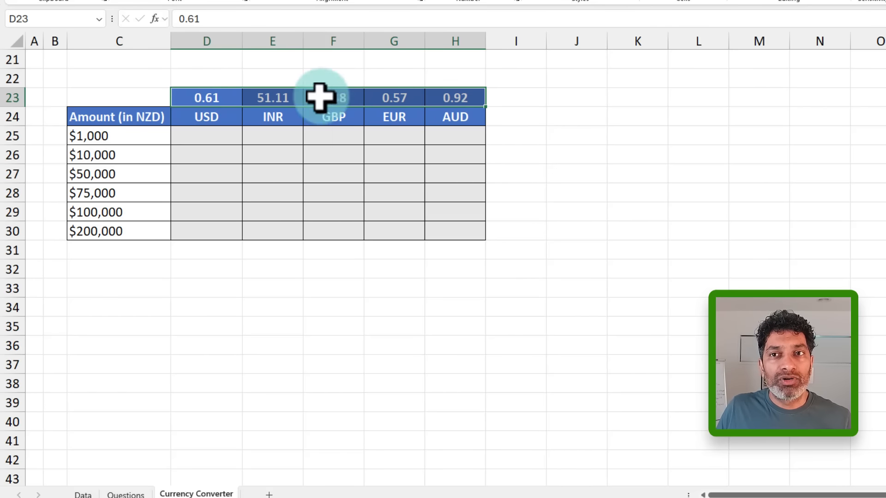
pyautogui.click(199, 95)
pyautogui.click(270, 95)
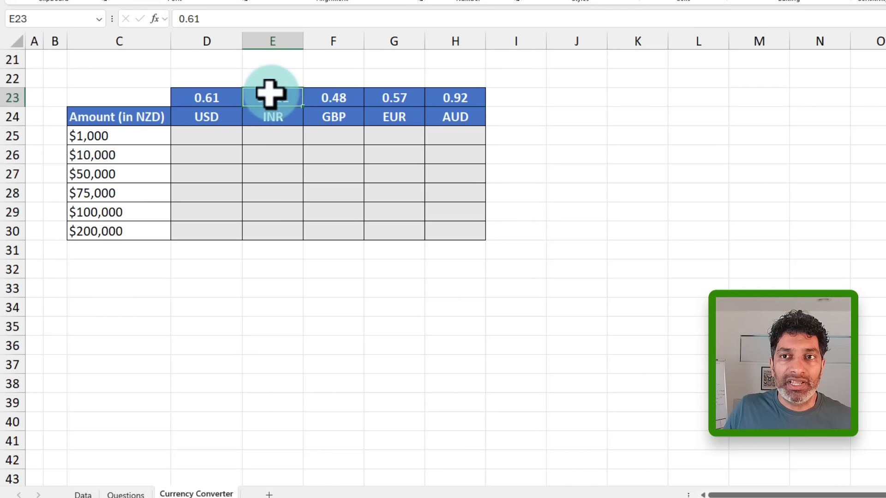
pyautogui.click(320, 95)
pyautogui.click(386, 96)
pyautogui.click(451, 96)
# - Enter the formula =C25*D23 in D25 to convert the $1,000 amount to USD
pyautogui.click(211, 138)
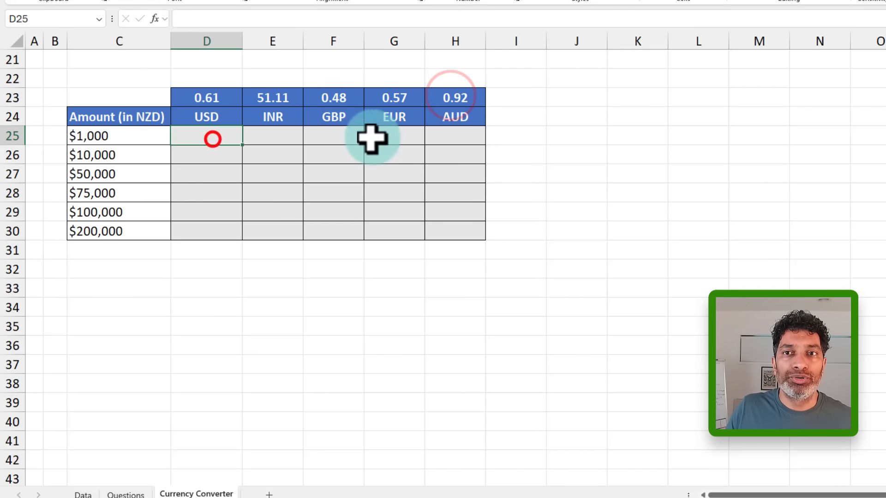
pyautogui.write('=')
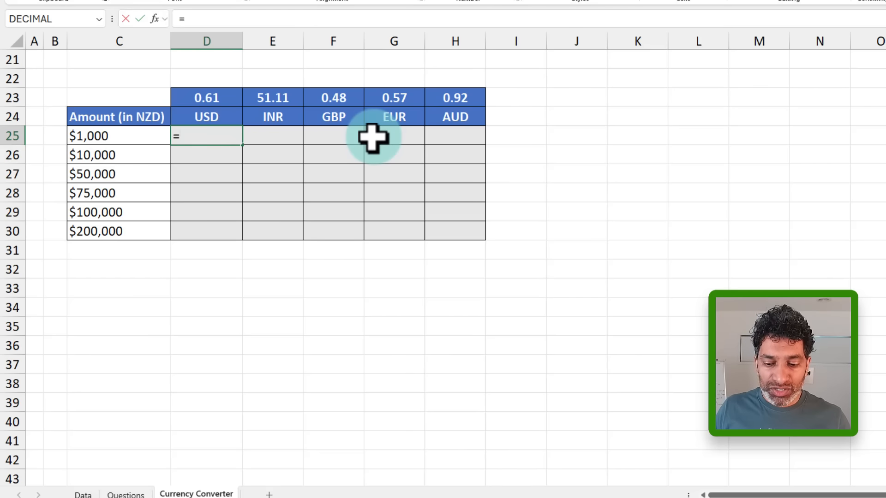
pyautogui.press('Left')
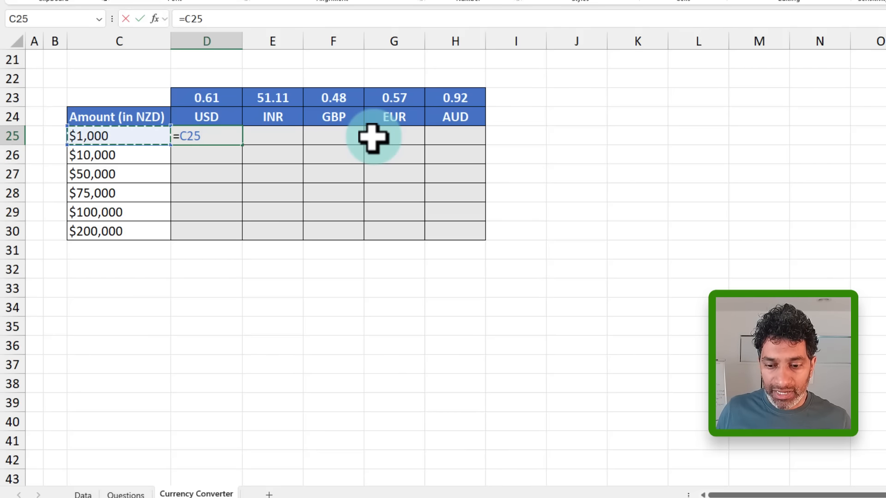
pyautogui.write('*')
pyautogui.press('Up')
pyautogui.press('Up')
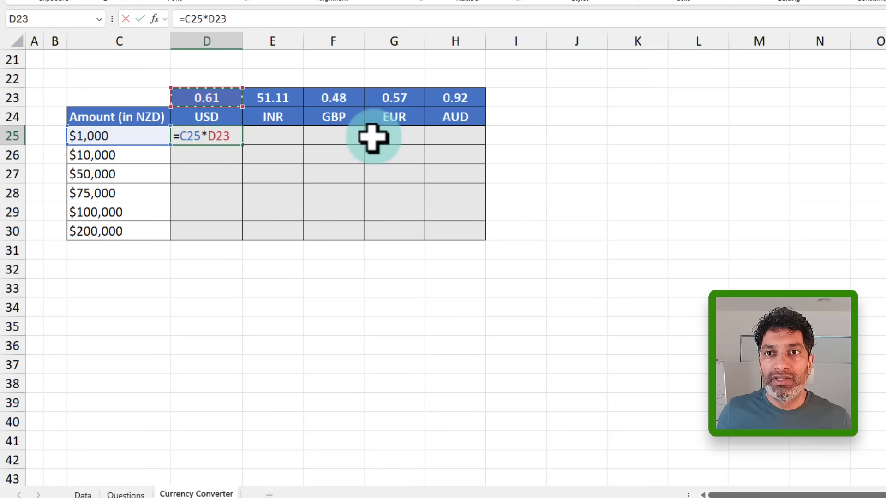
pyautogui.hotkey('ctrl', 'Return')
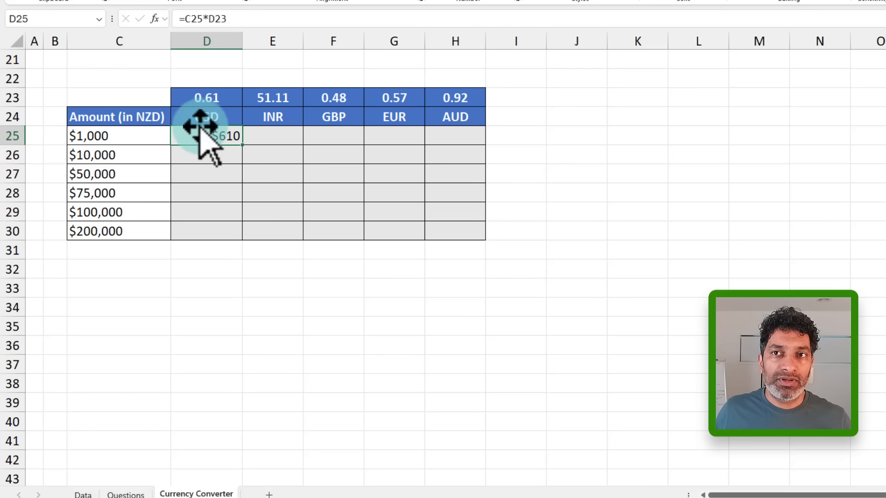
# - Copy the USD conversion formula from D25 into D26
pyautogui.click(214, 158)
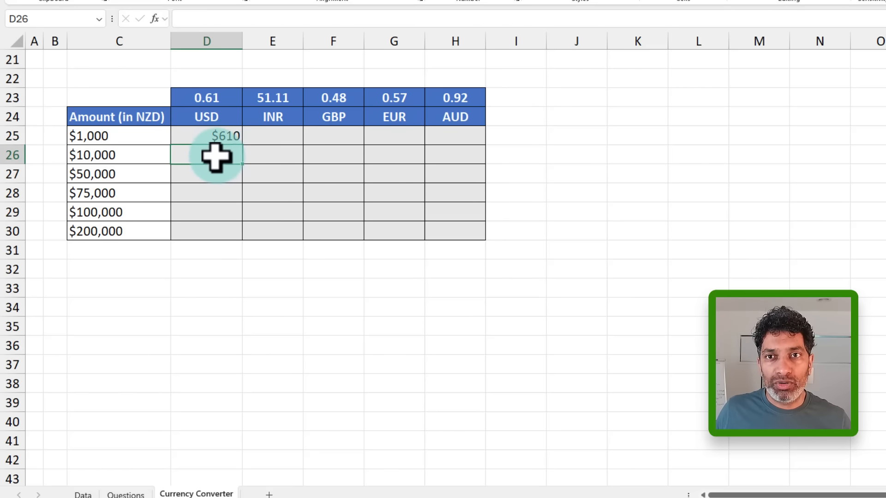
pyautogui.click(217, 137)
pyautogui.hotkey('ctrl', 'c')
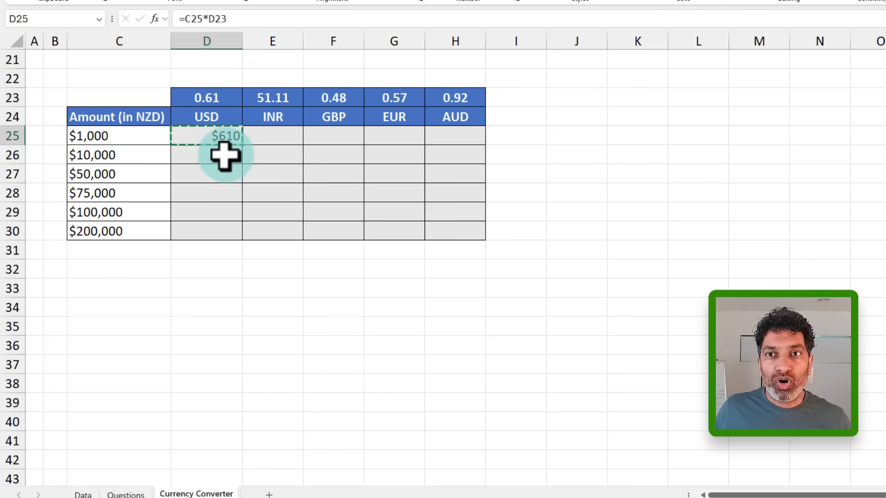
pyautogui.click(223, 154)
pyautogui.hotkey('ctrl', 'v')
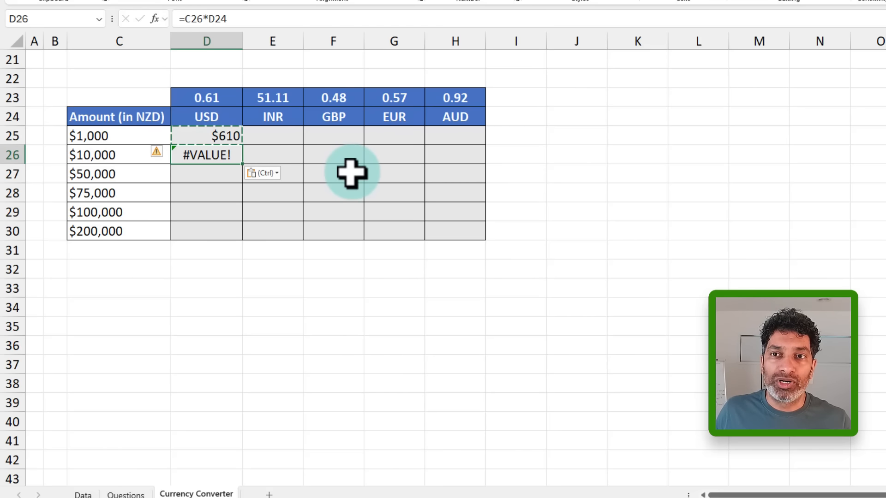
# - Examine which amount and rate cells the USD conversion formulas in D25 and D26 refer to
pyautogui.click(221, 135)
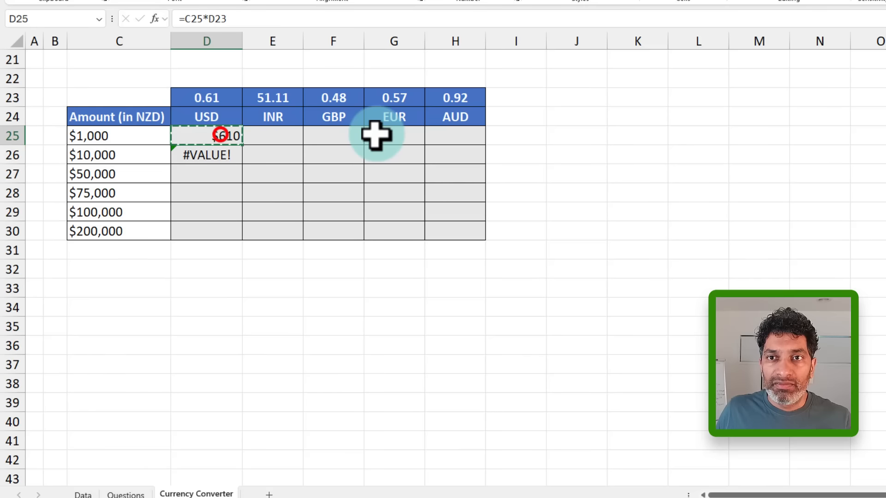
pyautogui.press('F2')
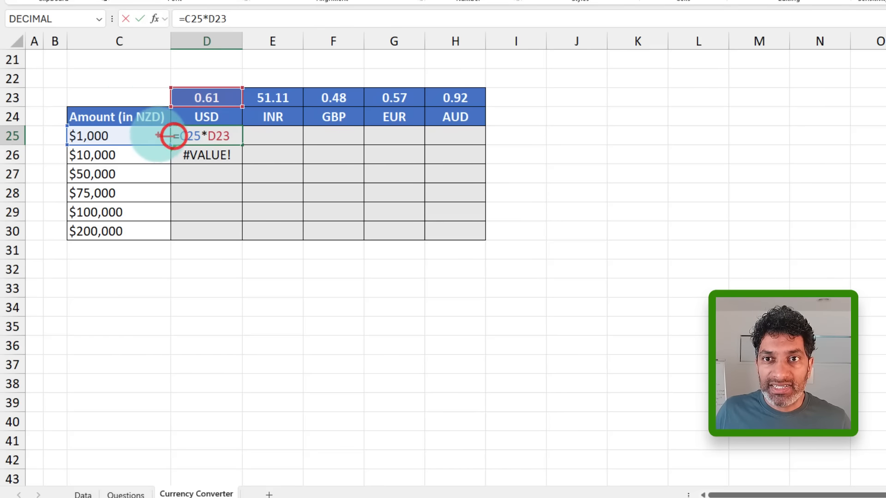
pyautogui.moveTo(219, 129); pyautogui.dragTo(228, 104)
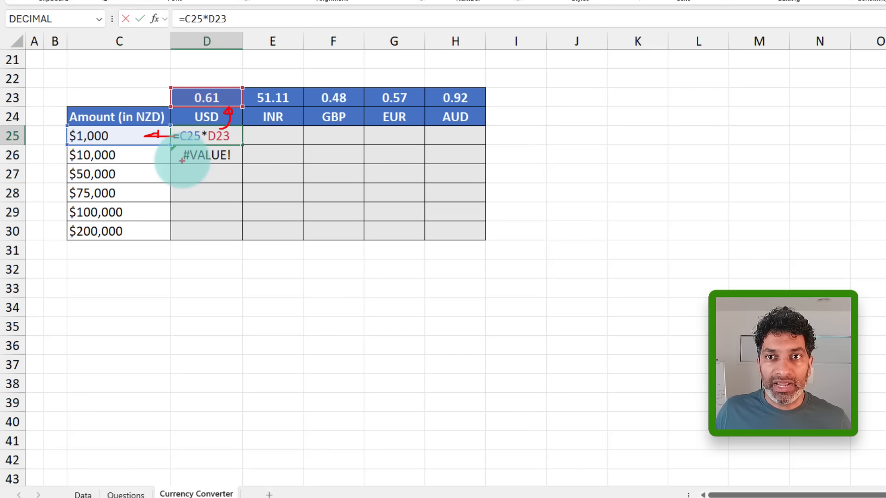
pyautogui.moveTo(179, 155); pyautogui.dragTo(162, 154)
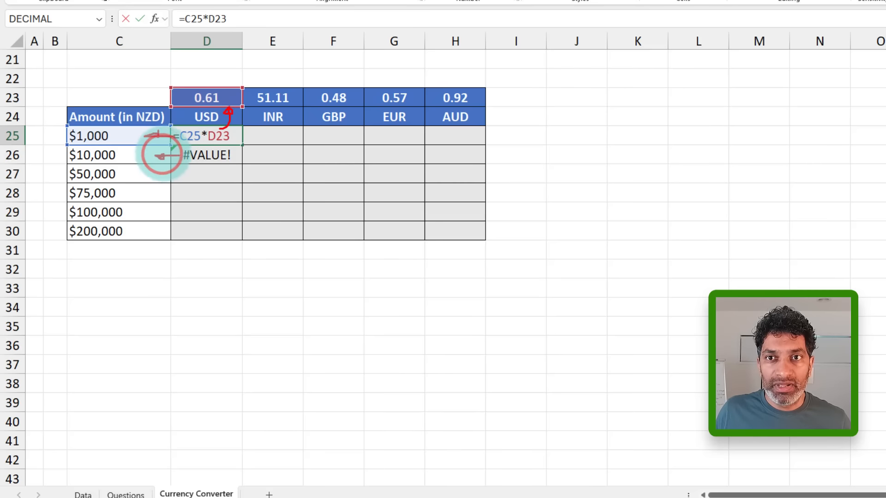
pyautogui.moveTo(232, 153)
pyautogui.mouseDown()
pyautogui.moveTo(246, 136)
pyautogui.moveTo(231, 113)
pyautogui.mouseUp()
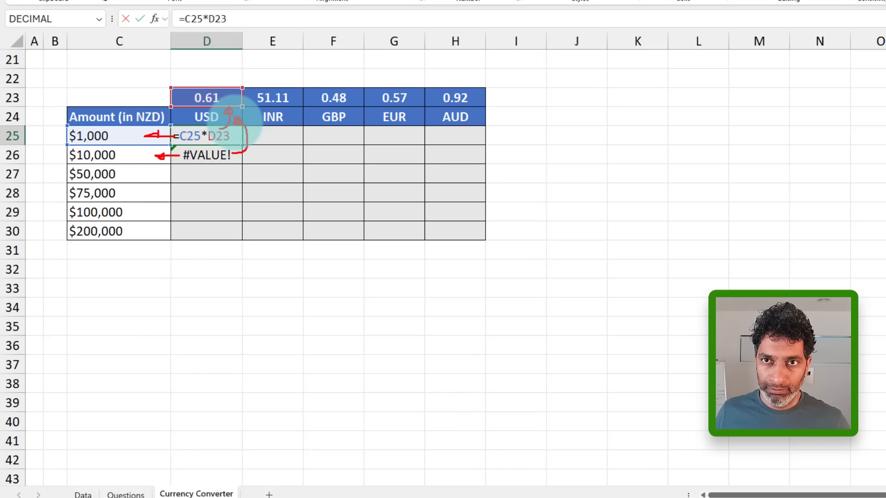
pyautogui.hotkey('ctrl', 'Return')
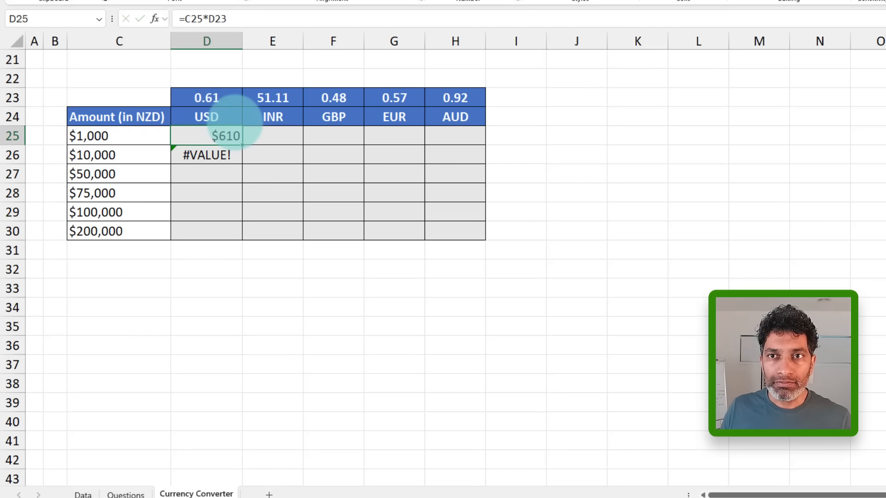
pyautogui.press('Down')
pyautogui.press('F2')
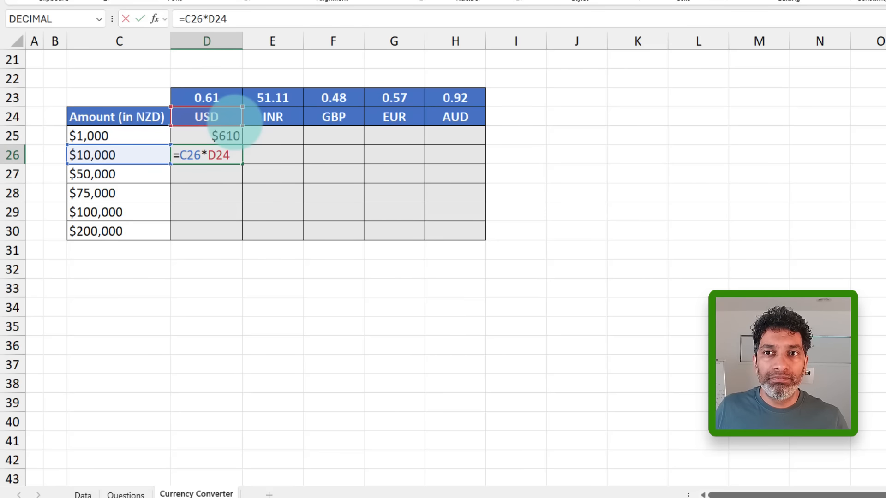
# - Change the D25 formula to =C25*$D$23 with an absolute rate reference and copy it into D26
pyautogui.click(215, 134)
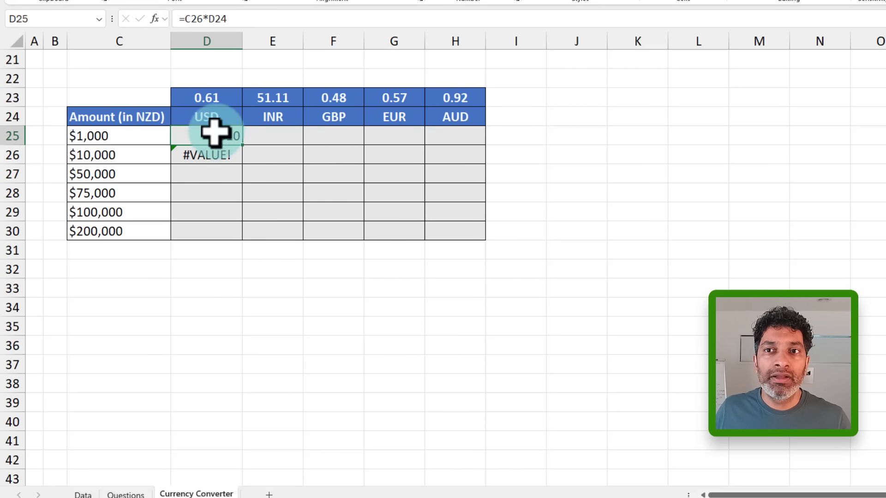
pyautogui.press('F2')
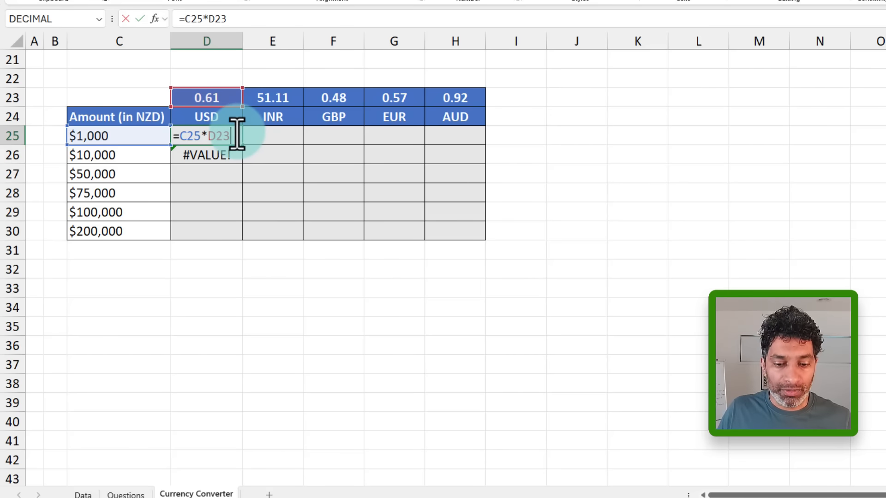
pyautogui.press('F4')
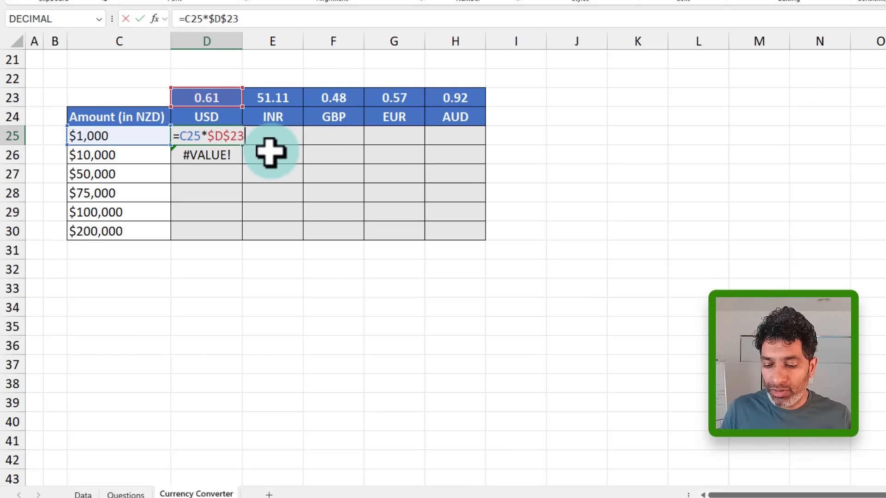
pyautogui.hotkey('ctrl', 'Return')
pyautogui.hotkey('ctrl', 'c')
pyautogui.click(205, 152)
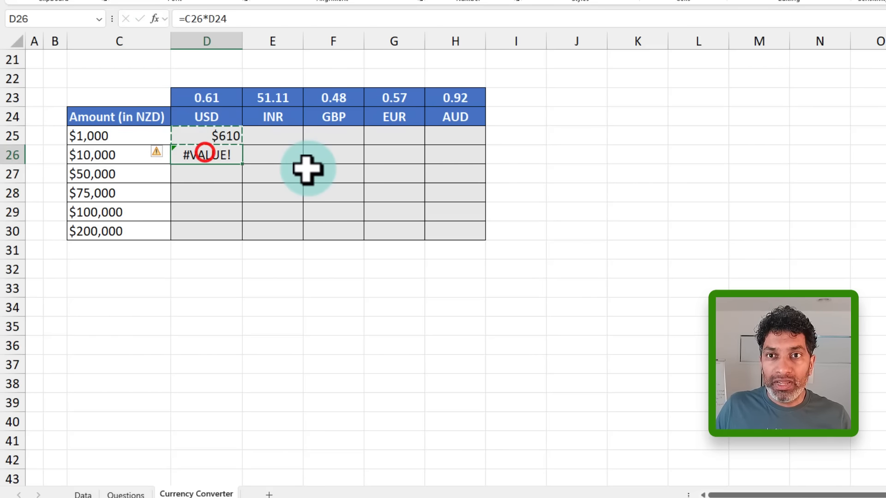
pyautogui.hotkey('ctrl', 'v')
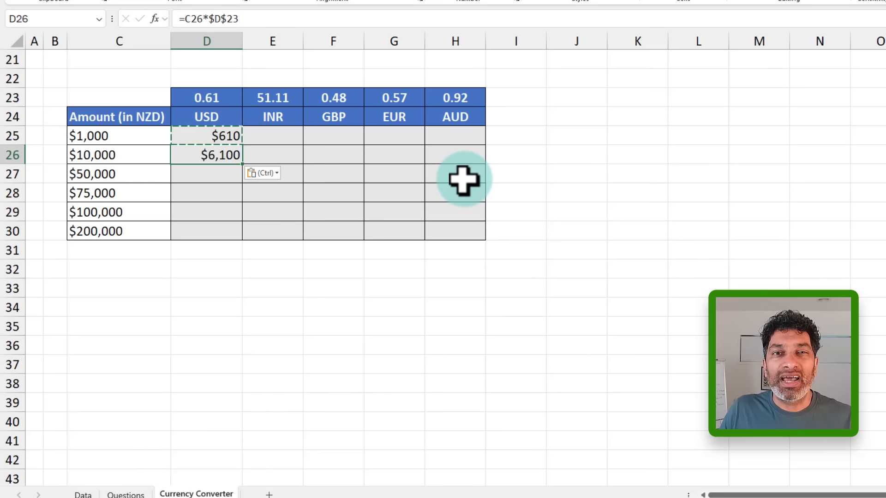
# - Check the references in D26 and copy its USD conversion formula into D27:D30
pyautogui.moveTo(127, 157); pyautogui.dragTo(231, 153)
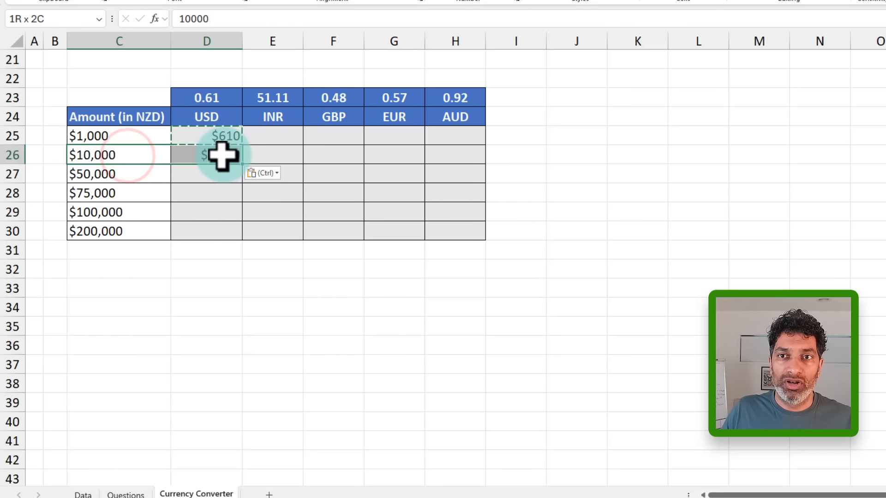
pyautogui.click(223, 154)
pyautogui.press('F2')
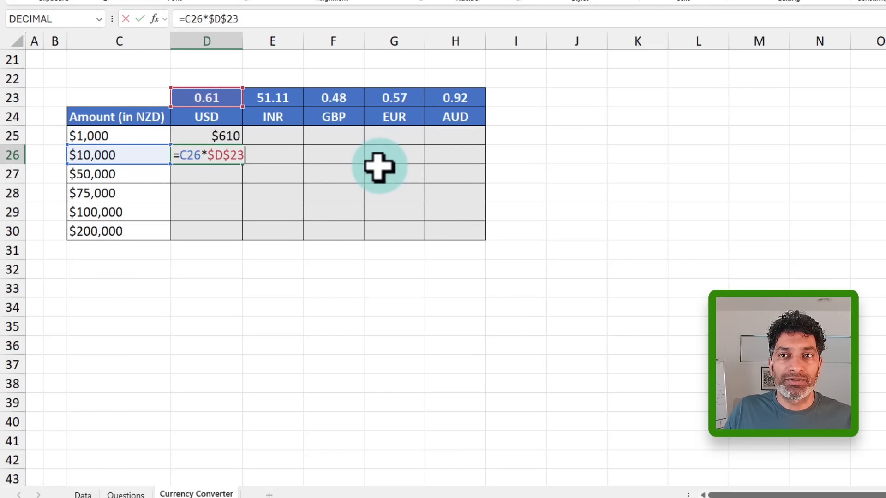
pyautogui.press('Escape')
pyautogui.hotkey('ctrl', 'c')
pyautogui.click(230, 172)
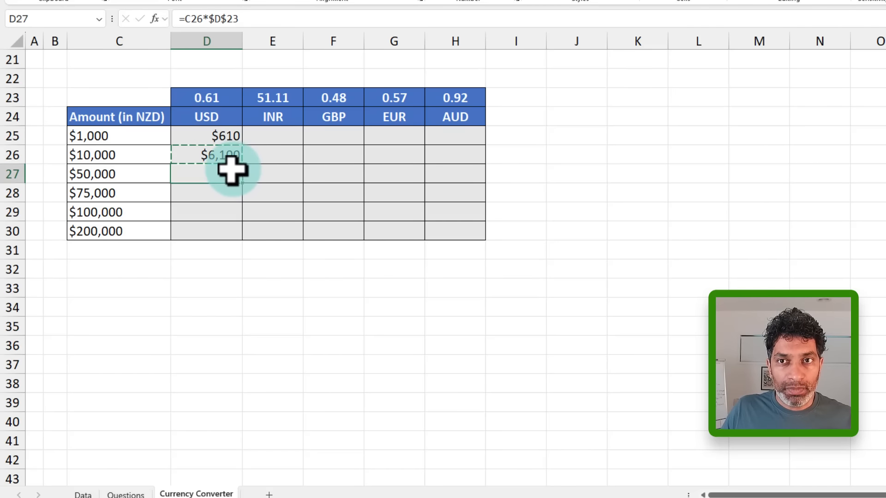
pyautogui.moveTo(231, 172); pyautogui.dragTo(229, 228)
pyautogui.hotkey('ctrl', 'v')
pyautogui.click(242, 292)
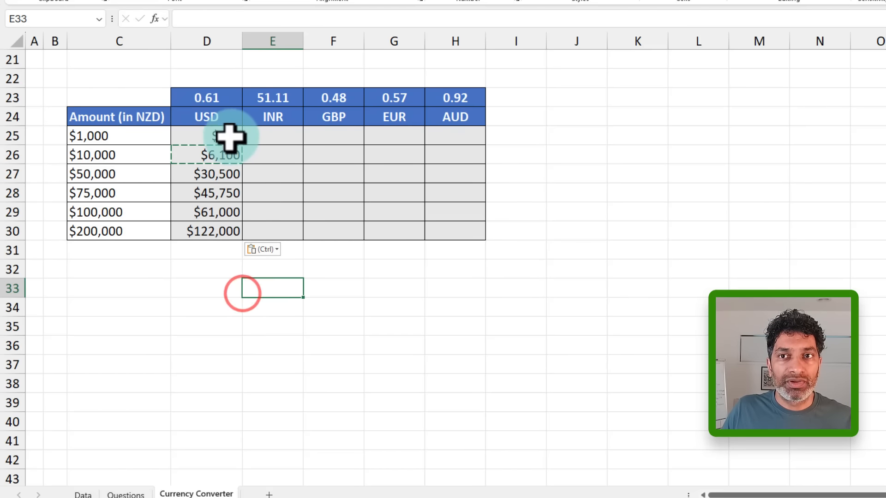
# - Try reusing the USD formula from D25 for INR by copying it into E25
pyautogui.moveTo(229, 136); pyautogui.dragTo(228, 237)
pyautogui.moveTo(268, 136); pyautogui.dragTo(273, 233)
pyautogui.click(223, 134)
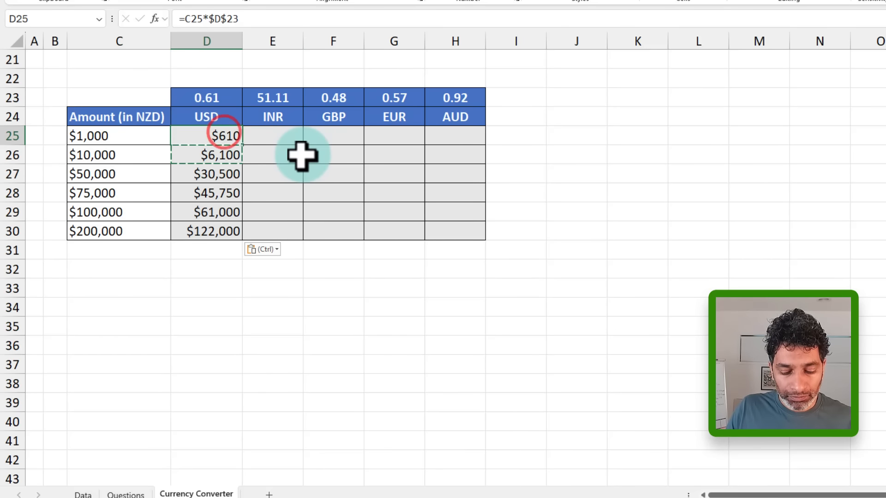
pyautogui.hotkey('ctrl', 'c')
pyautogui.click(273, 137)
pyautogui.hotkey('ctrl', 'v')
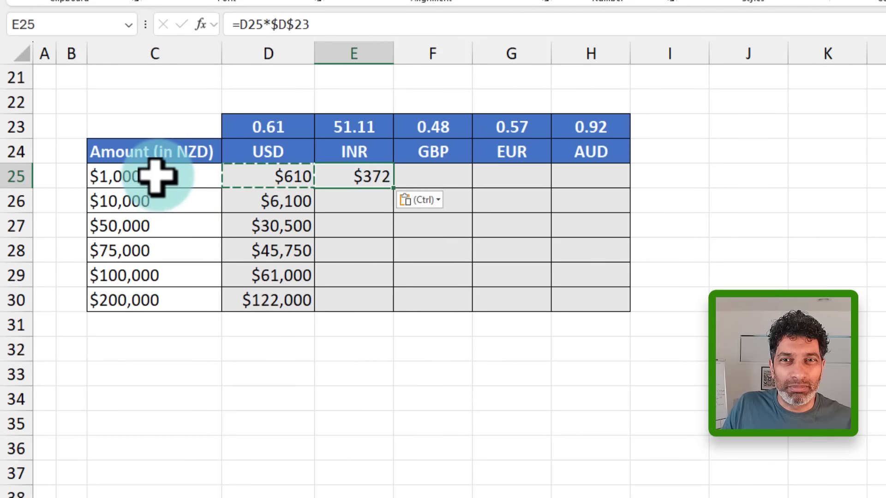
# - Examine the cell references in the INR formula in E25 against the amount in C25 and the INR rate in E23
pyautogui.click(130, 137)
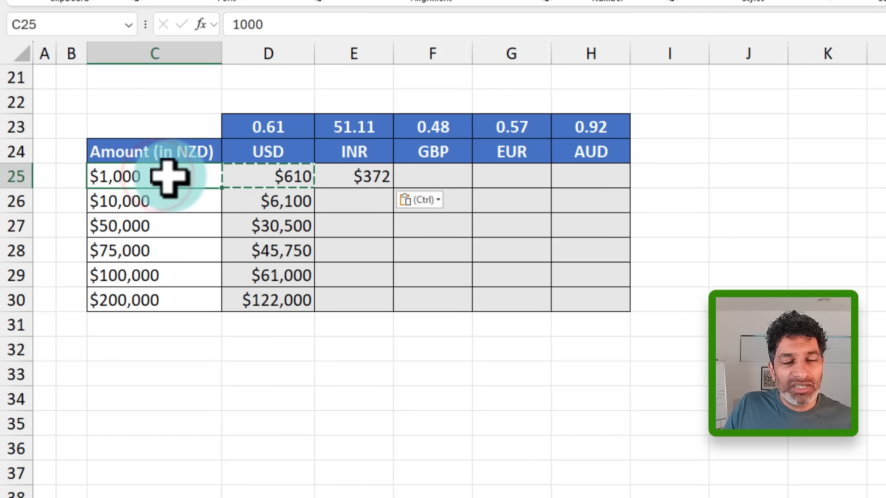
pyautogui.click(366, 136)
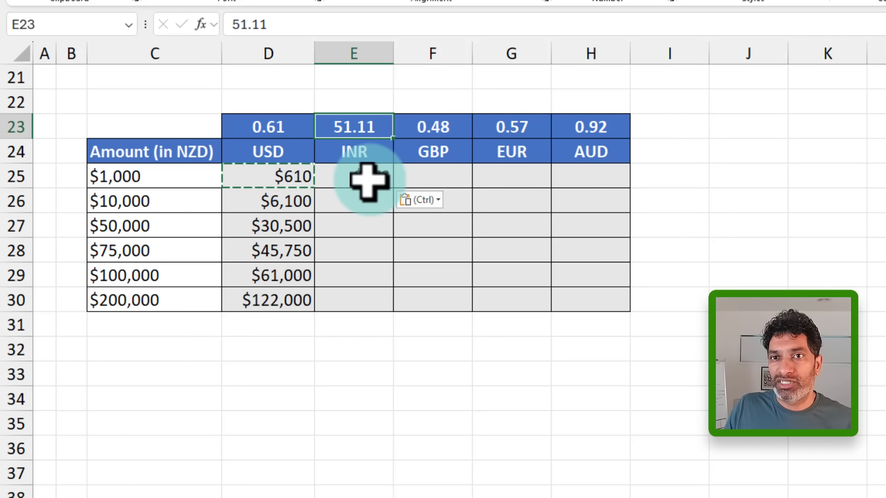
pyautogui.click(368, 178)
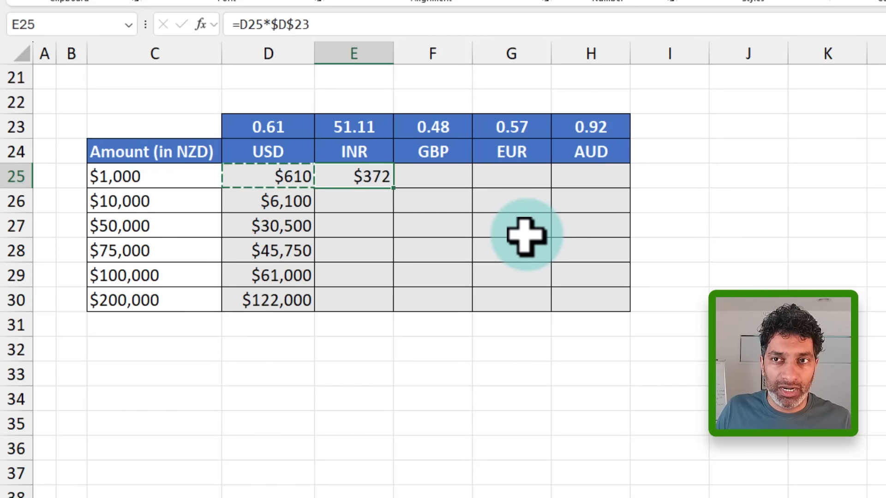
pyautogui.press('F2')
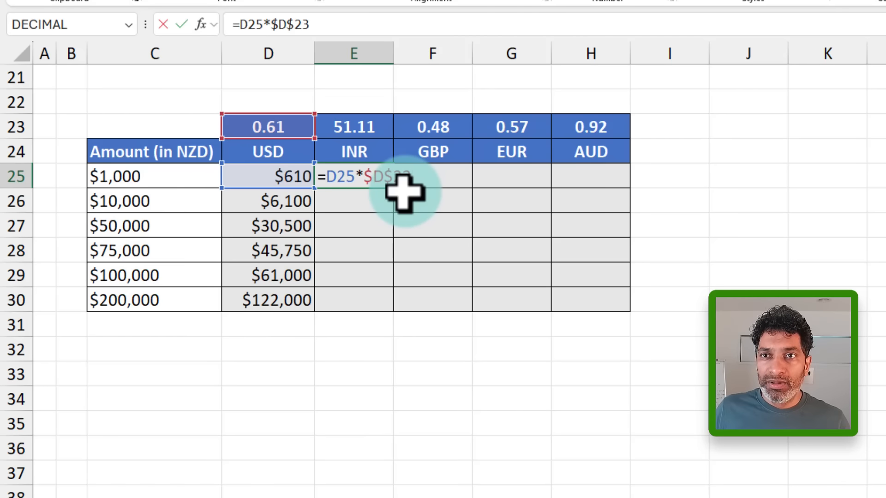
pyautogui.hotkey('ctrl', 'Return')
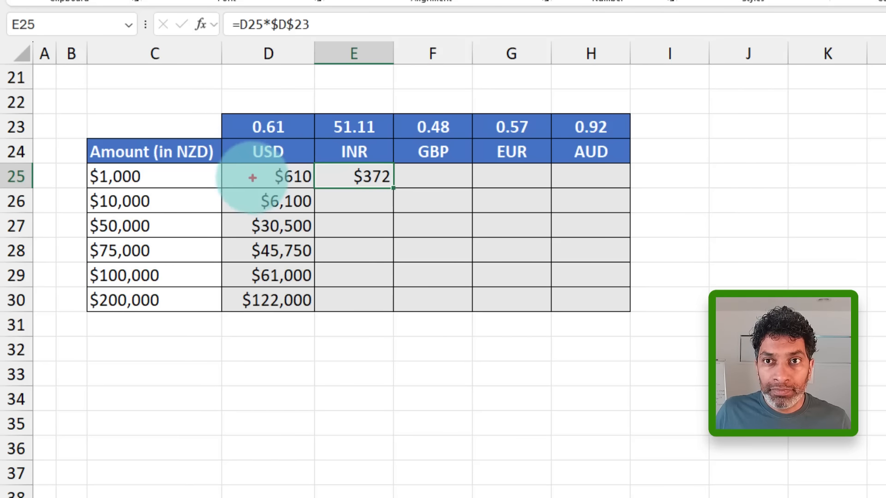
pyautogui.moveTo(261, 174); pyautogui.dragTo(197, 176)
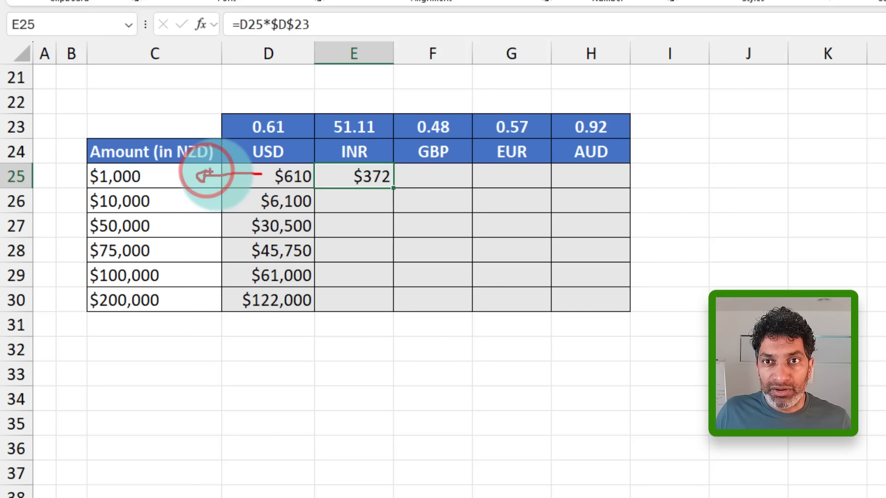
pyautogui.moveTo(346, 176)
pyautogui.mouseDown()
pyautogui.moveTo(307, 175)
pyautogui.moveTo(319, 181)
pyautogui.mouseUp()
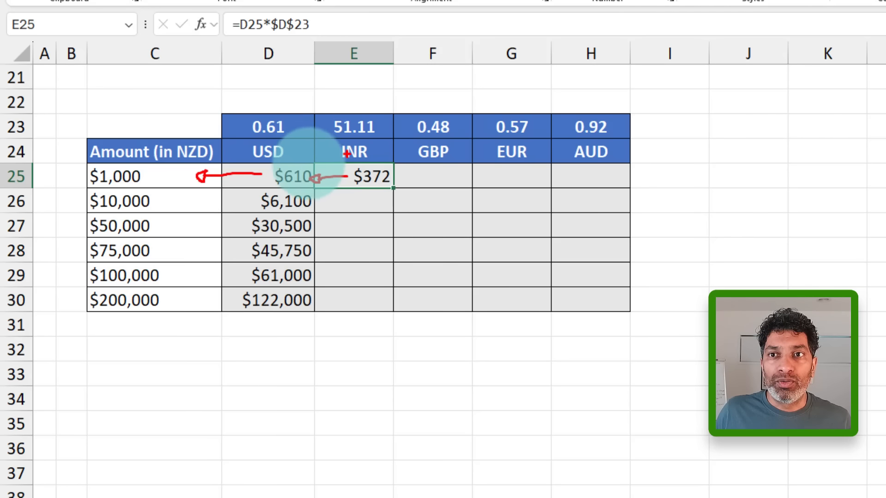
pyautogui.moveTo(307, 162)
pyautogui.mouseDown()
pyautogui.moveTo(296, 115)
pyautogui.moveTo(327, 168)
pyautogui.moveTo(362, 177)
pyautogui.mouseUp()
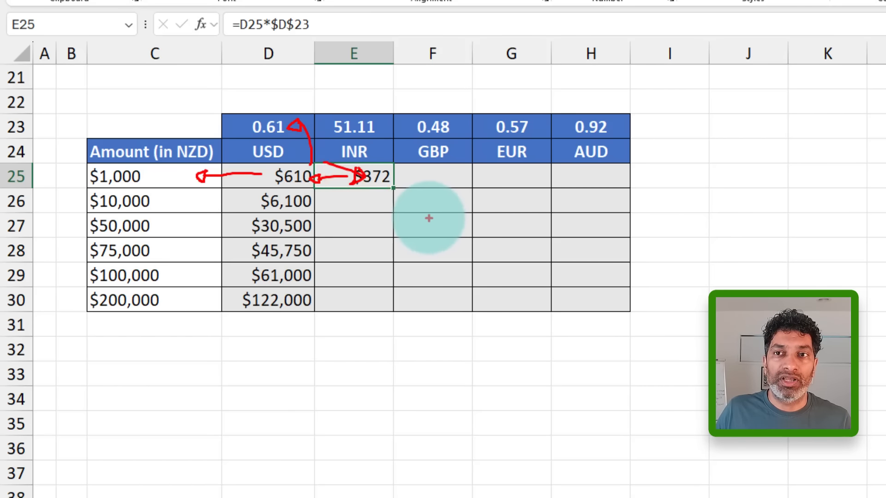
pyautogui.click(366, 178)
pyautogui.press('F2')
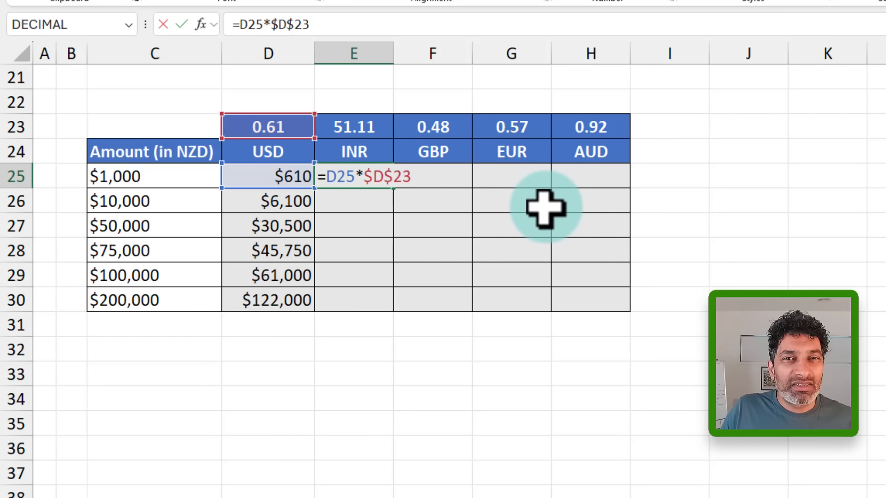
pyautogui.press('Escape')
# - Clear the USD and INR conversion formulas from D25:E30
pyautogui.moveTo(283, 175); pyautogui.dragTo(365, 298)
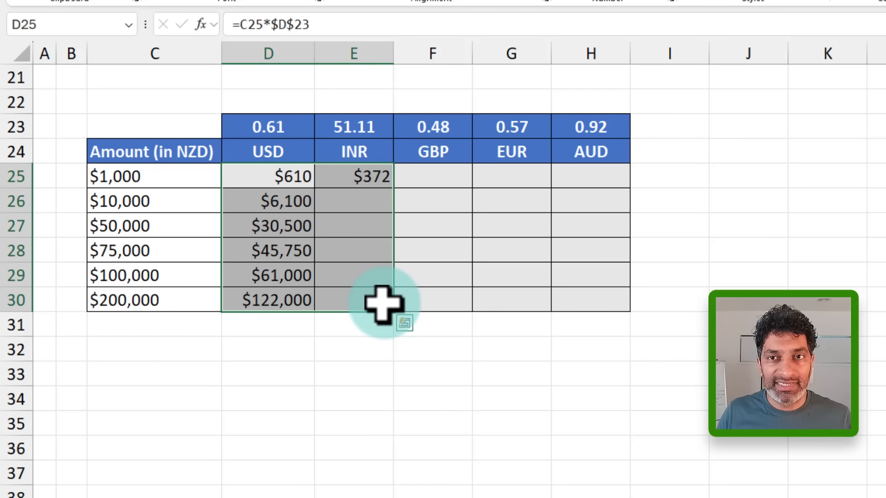
pyautogui.press('Delete')
pyautogui.press('Down')
pyautogui.press('Up')
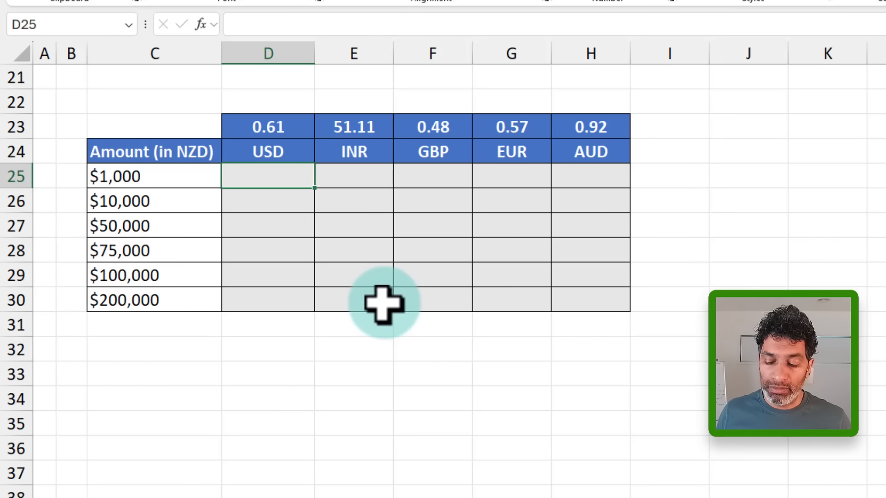
# - Enter the mixed-reference formula =$C25*D$23 in D25, fixing the amount's column and the rate's row
pyautogui.write('=')
pyautogui.press('Left')
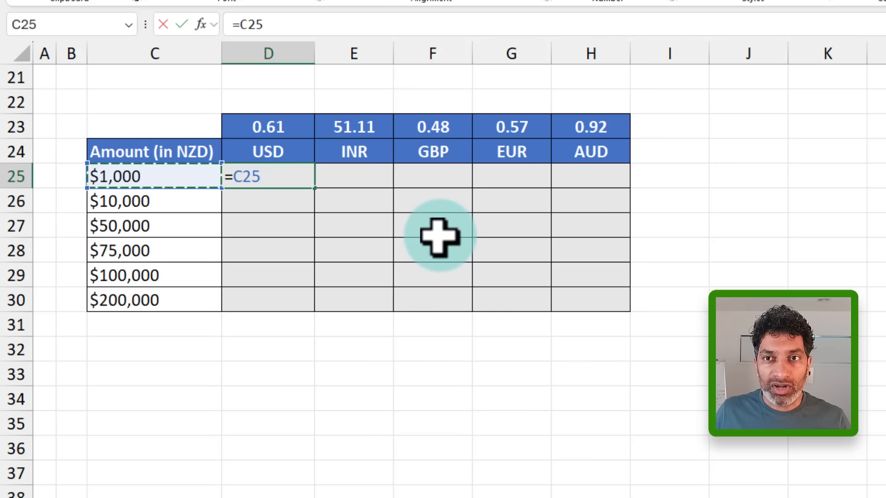
pyautogui.press('F4')
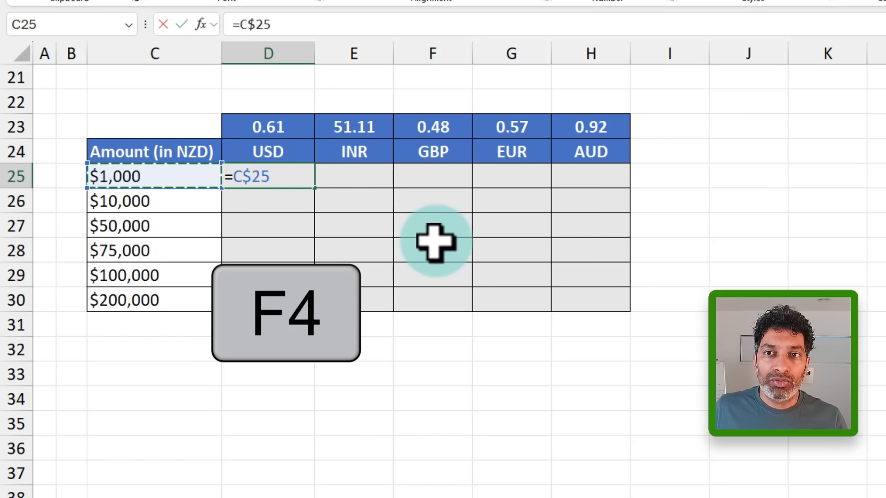
pyautogui.press('F4')
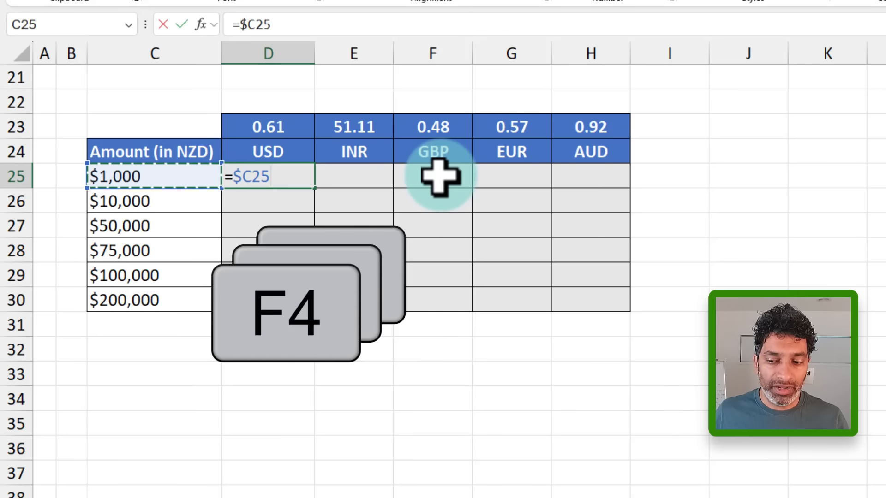
pyautogui.write('*')
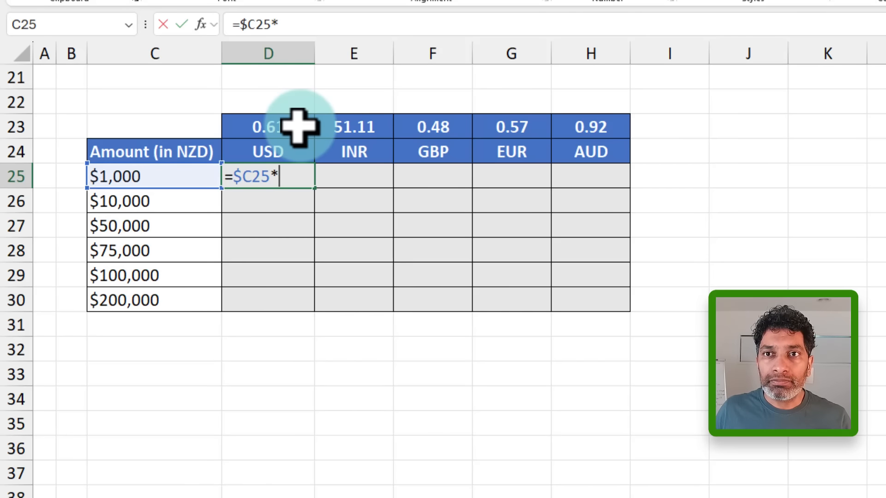
pyautogui.click(298, 124)
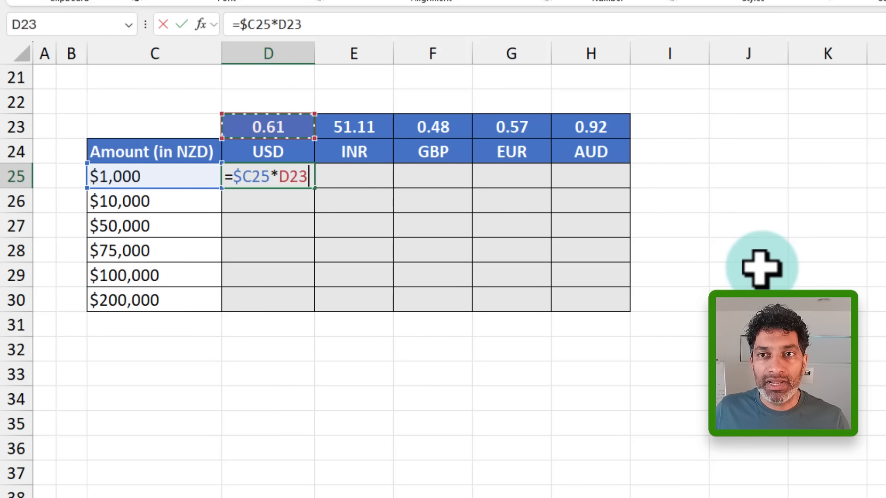
pyautogui.press('F4')
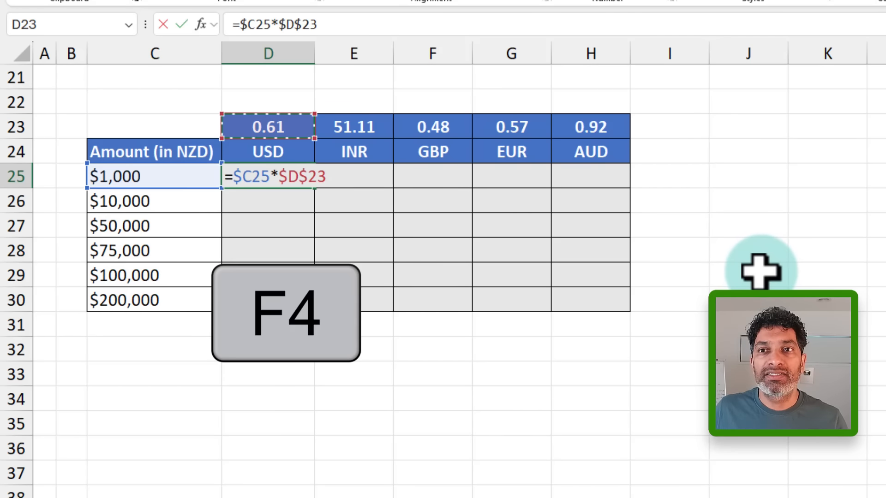
pyautogui.press('F4')
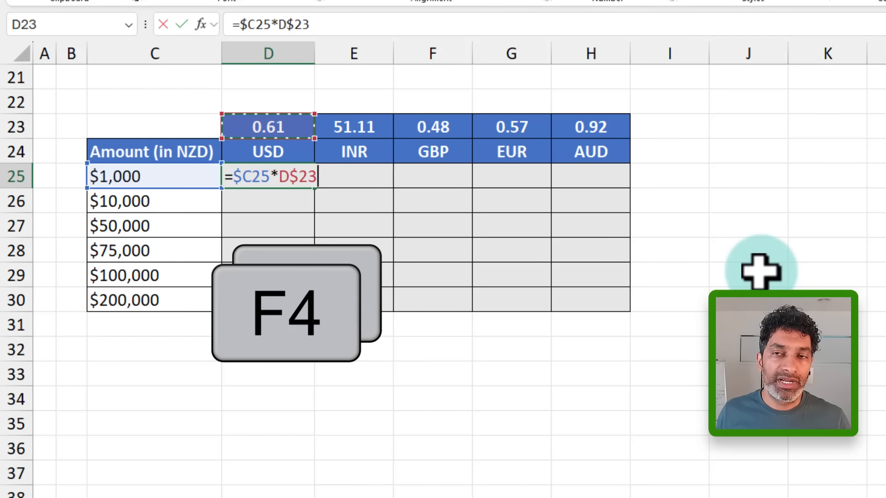
# - Complete the formula =$C25*D$23 in D25 and copy it across the whole conversion grid D25:H30
pyautogui.hotkey('ctrl', 'Return')
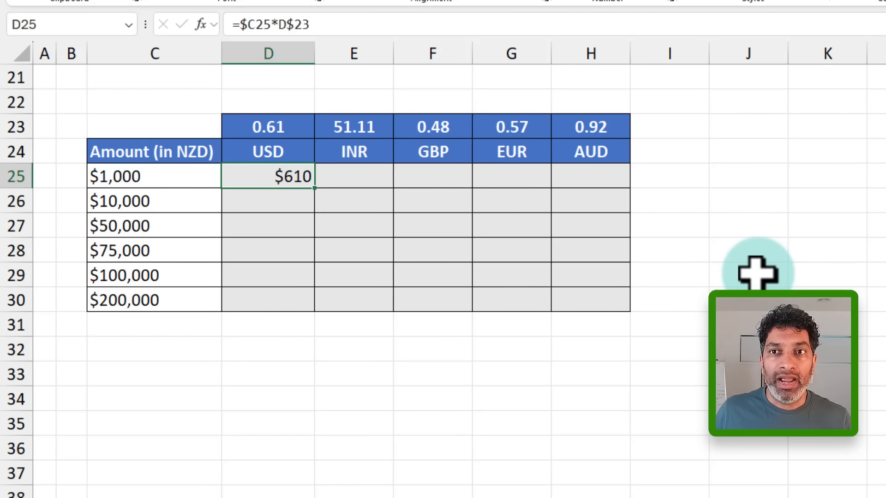
pyautogui.hotkey('ctrl', 'c')
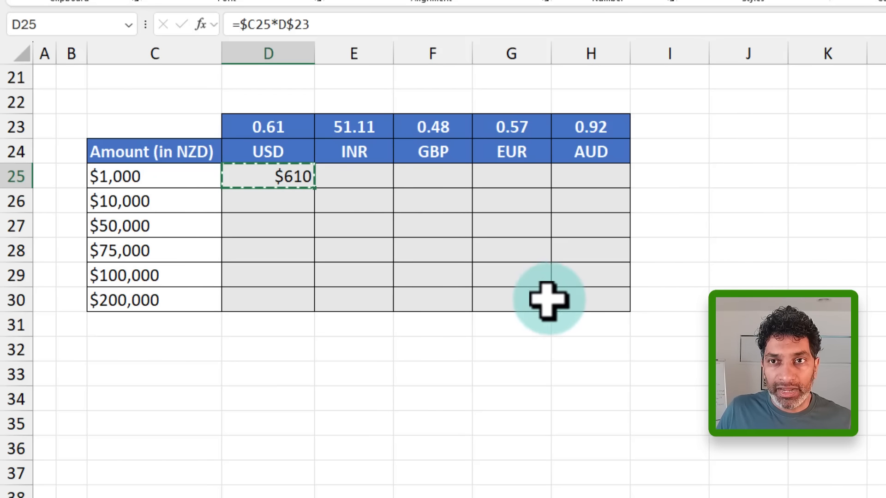
pyautogui.keyDown('shift'); pyautogui.click(589, 300); pyautogui.keyUp('shift')
pyautogui.hotkey('ctrl', 'v')
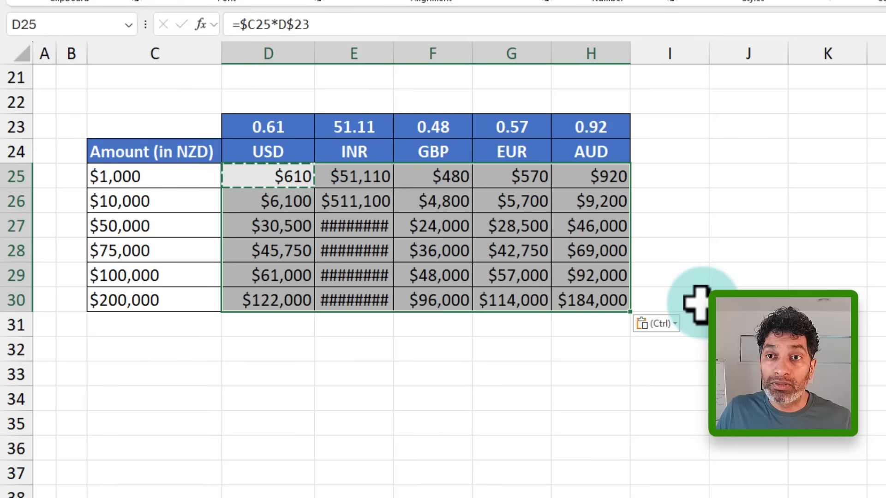
# - Widen columns D through H together to one equal width that fits the large INR amounts
pyautogui.click(737, 277)
pyautogui.click(280, 48)
pyautogui.moveTo(280, 49); pyautogui.dragTo(561, 53)
pyautogui.moveTo(315, 55); pyautogui.dragTo(331, 54)
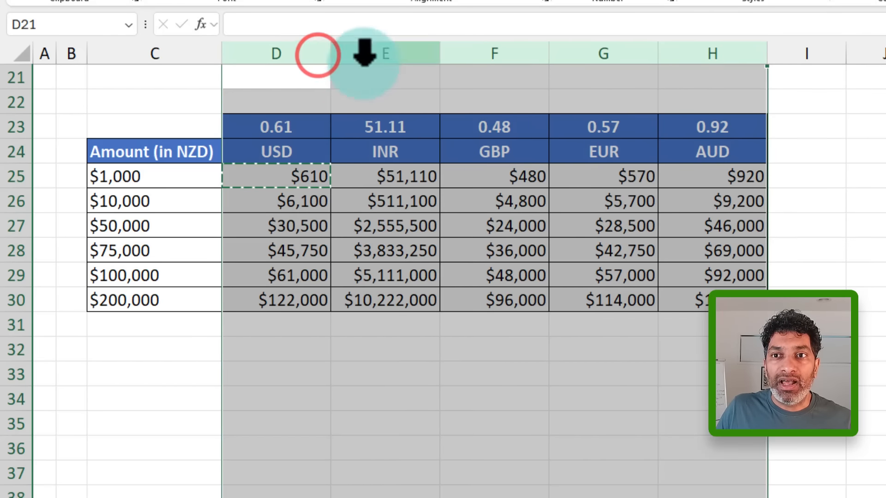
# - Compare the converted amounts in the USD and INR columns, rows 25 to 30
pyautogui.click(355, 245)
pyautogui.click(383, 303)
pyautogui.click(281, 305)
pyautogui.click(411, 301)
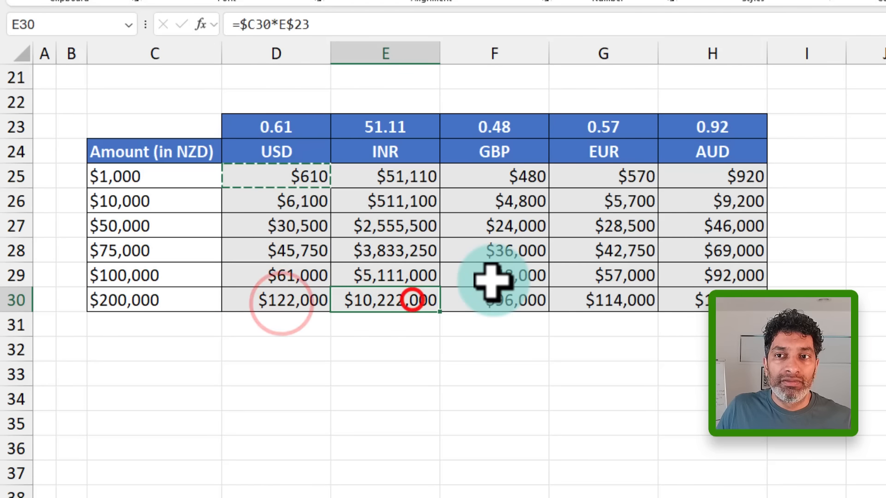
pyautogui.moveTo(380, 175); pyautogui.dragTo(381, 301)
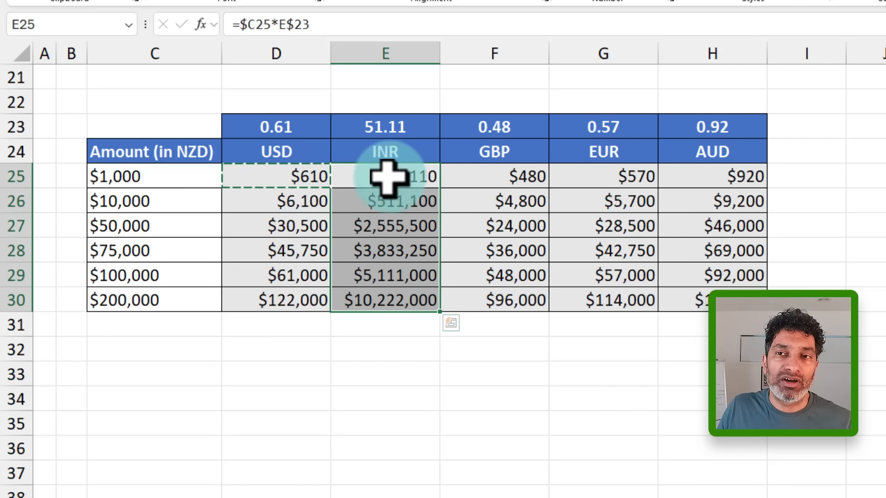
pyautogui.moveTo(266, 177); pyautogui.dragTo(283, 300)
pyautogui.moveTo(391, 175); pyautogui.dragTo(406, 298)
# - Format the INR amounts E25:E30 as Currency with the symbol ₹ English (India)
pyautogui.click(422, 171)
pyautogui.moveTo(417, 209); pyautogui.dragTo(431, 287)
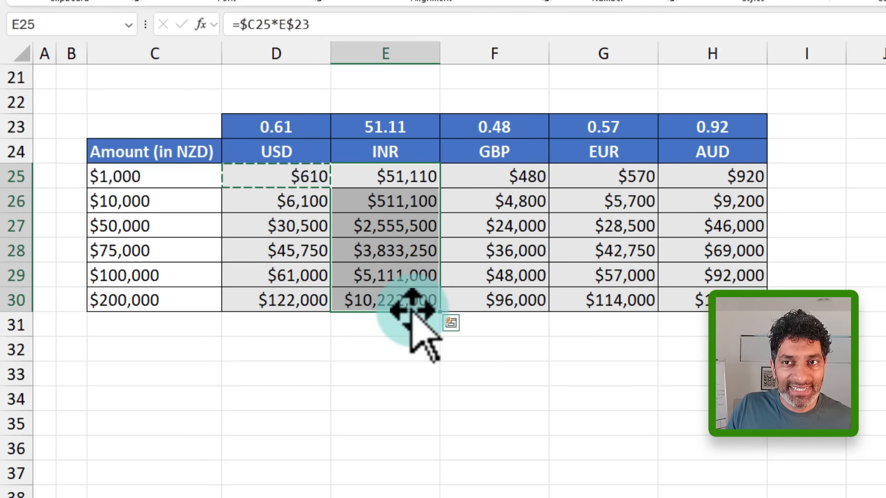
pyautogui.rightClick(395, 261)
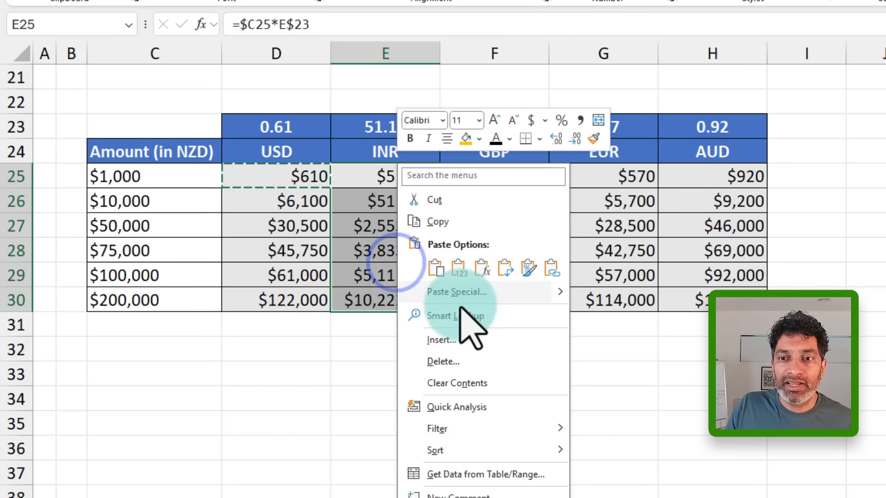
pyautogui.hotkey('ctrl', '1')
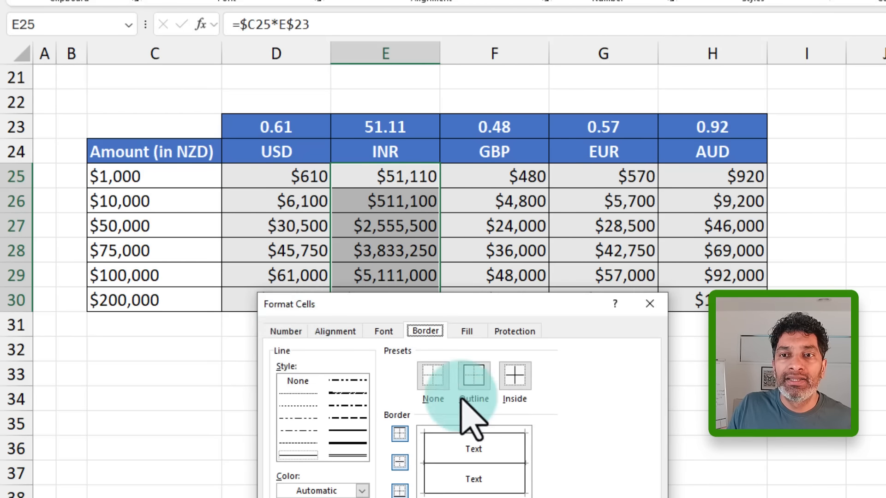
pyautogui.click(285, 331)
pyautogui.moveTo(442, 313); pyautogui.dragTo(607, 116)
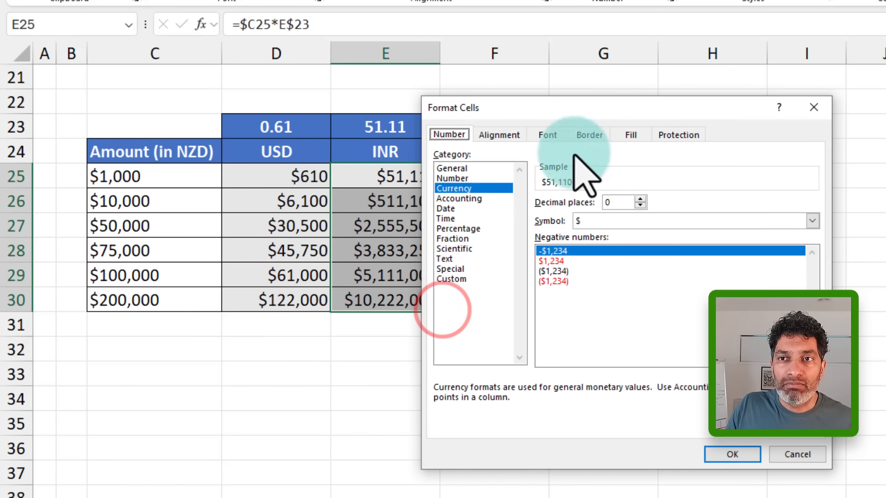
pyautogui.click(580, 221)
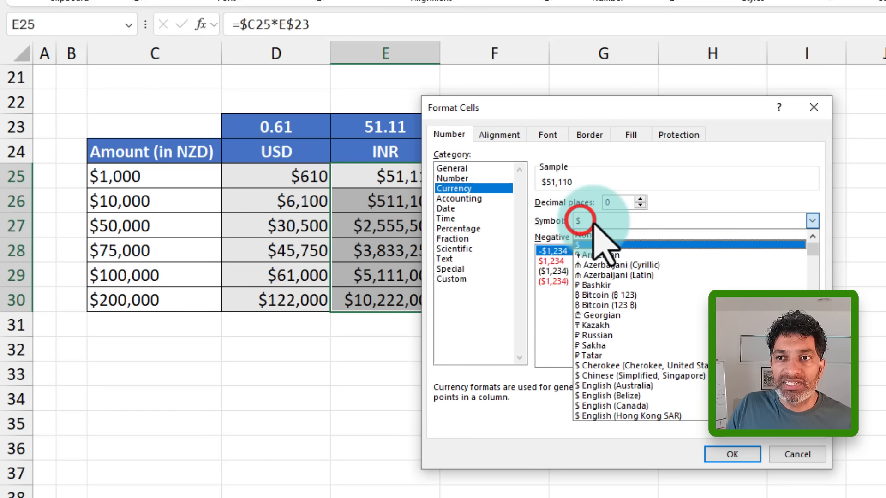
pyautogui.scroll(-20, 633, 307)
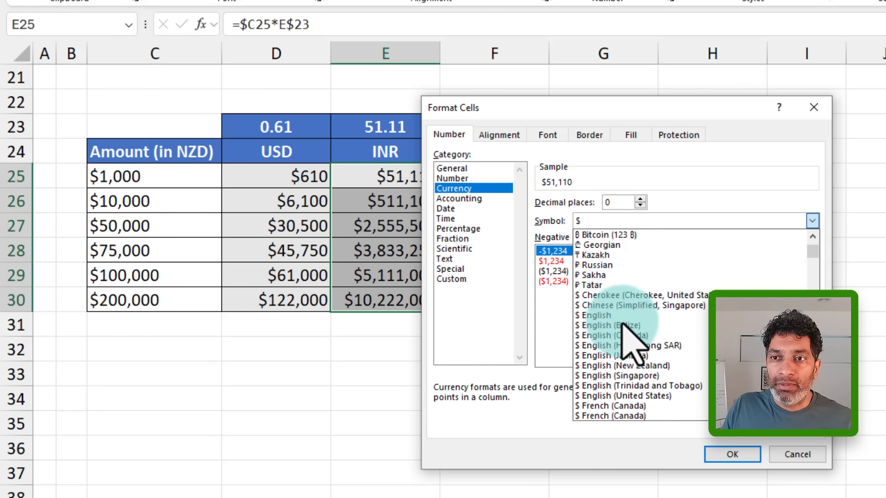
pyautogui.scroll(-20, 623, 328)
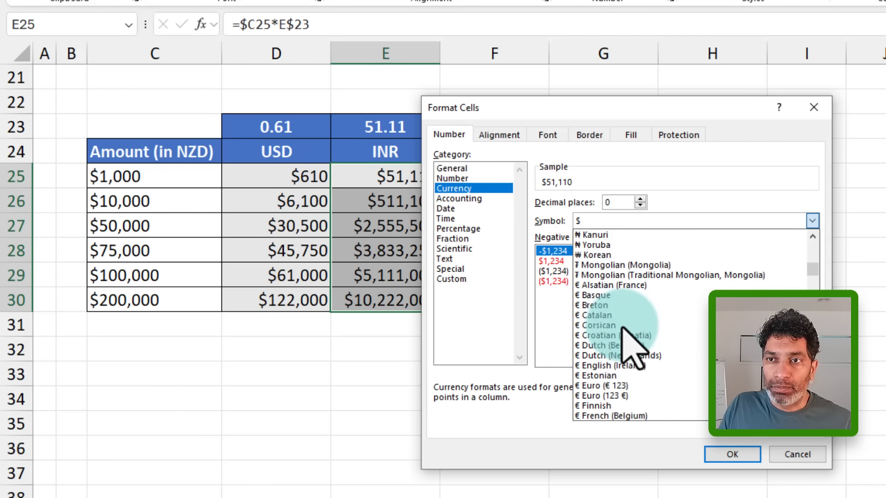
pyautogui.scroll(-8, 622, 329)
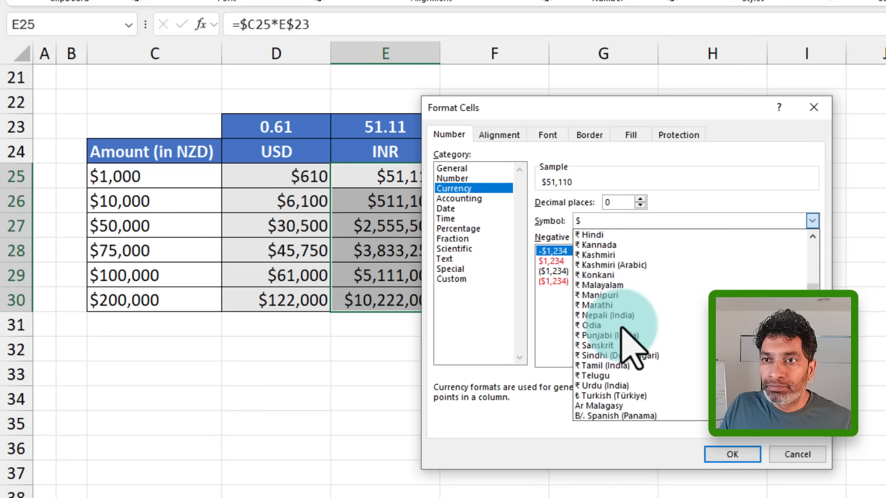
pyautogui.scroll(1, 628, 300)
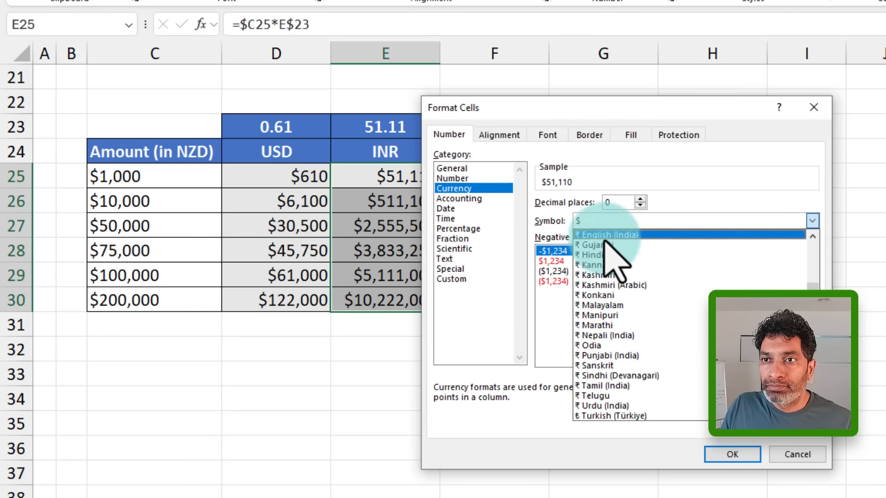
pyautogui.click(605, 235)
pyautogui.click(738, 455)
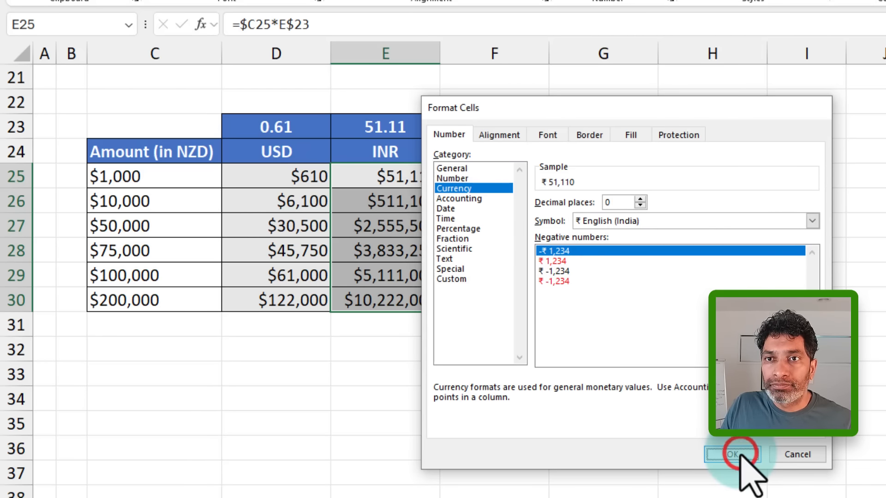
pyautogui.click(421, 346)
pyautogui.click(530, 180)
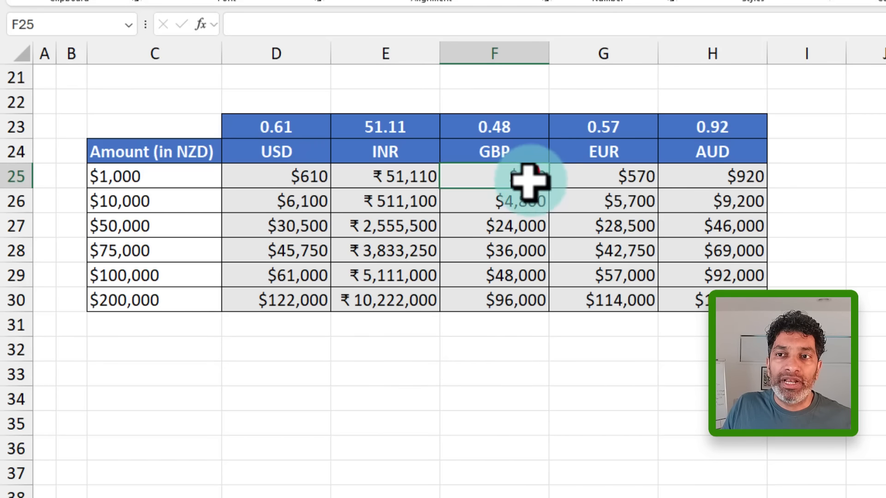
pyautogui.moveTo(529, 180); pyautogui.dragTo(530, 293)
pyautogui.moveTo(642, 181); pyautogui.dragTo(643, 306)
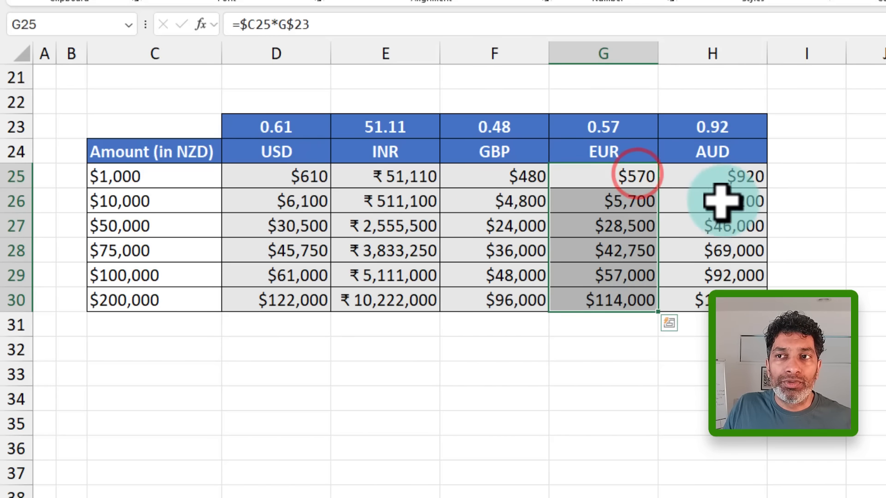
pyautogui.moveTo(727, 175); pyautogui.dragTo(713, 302)
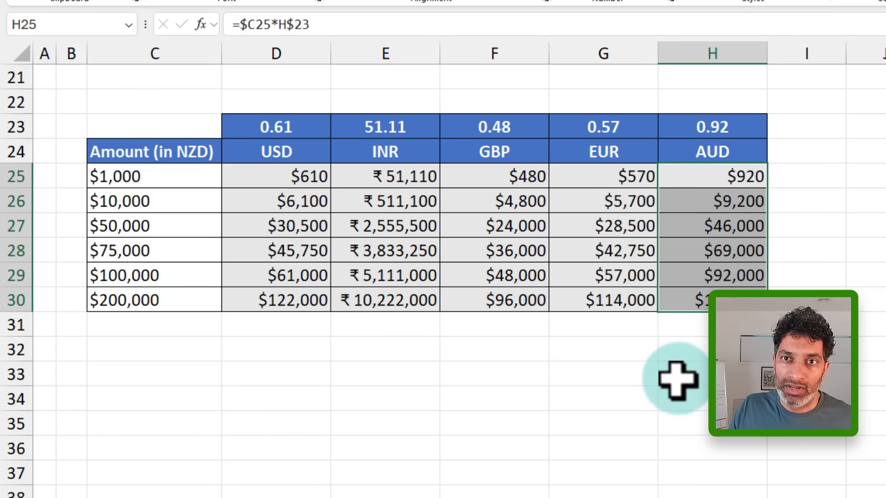
pyautogui.click(660, 356)
pyautogui.moveTo(268, 177); pyautogui.dragTo(706, 301)
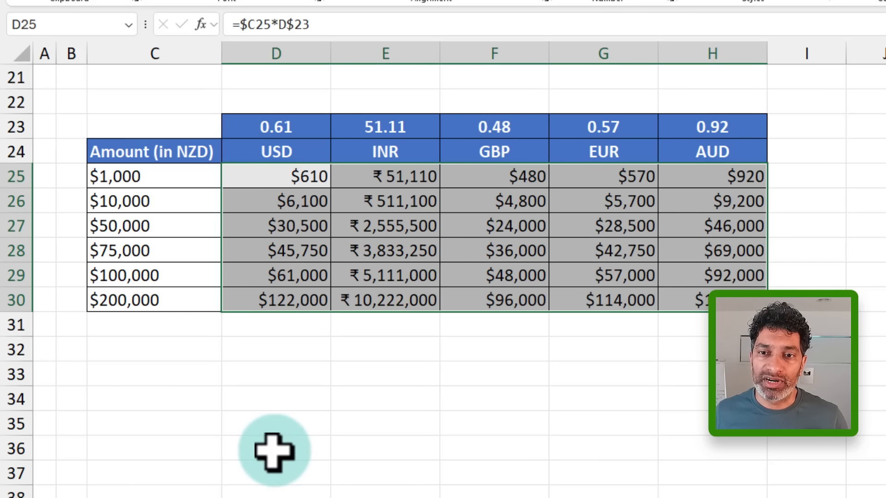
# - Enter the array formula =C46:C51*D44:H44 in D46 to fill the yellow-headed conversion table
pyautogui.scroll(-7, 266, 445)
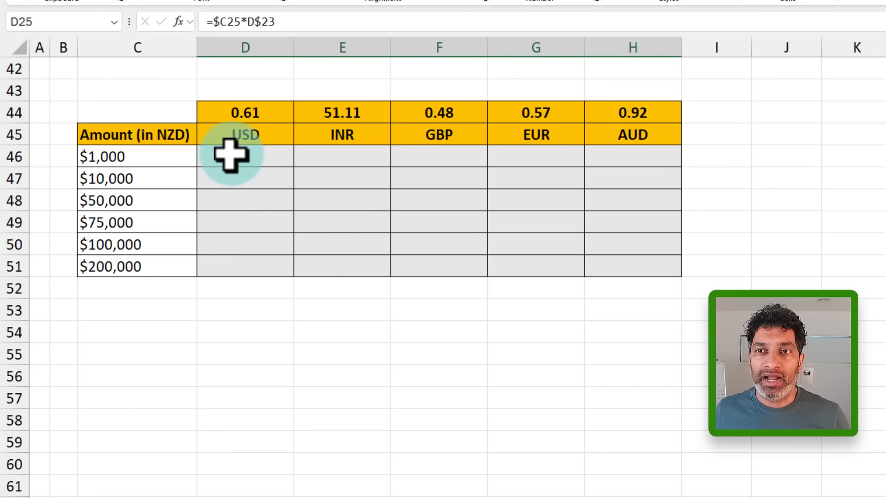
pyautogui.moveTo(233, 155); pyautogui.dragTo(612, 270)
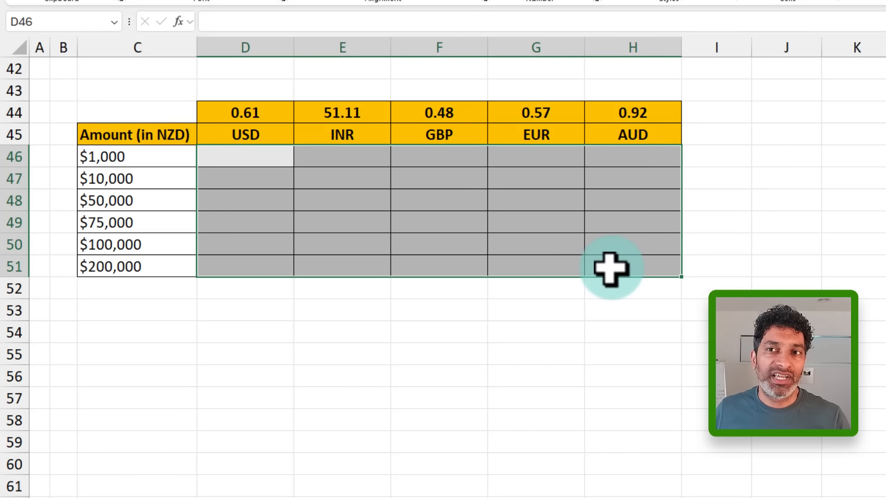
pyautogui.click(549, 341)
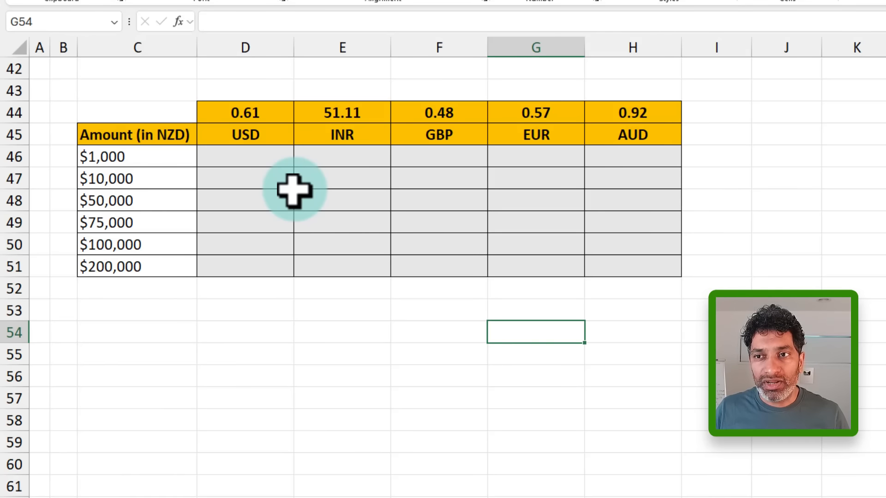
pyautogui.click(263, 155)
pyautogui.write('=')
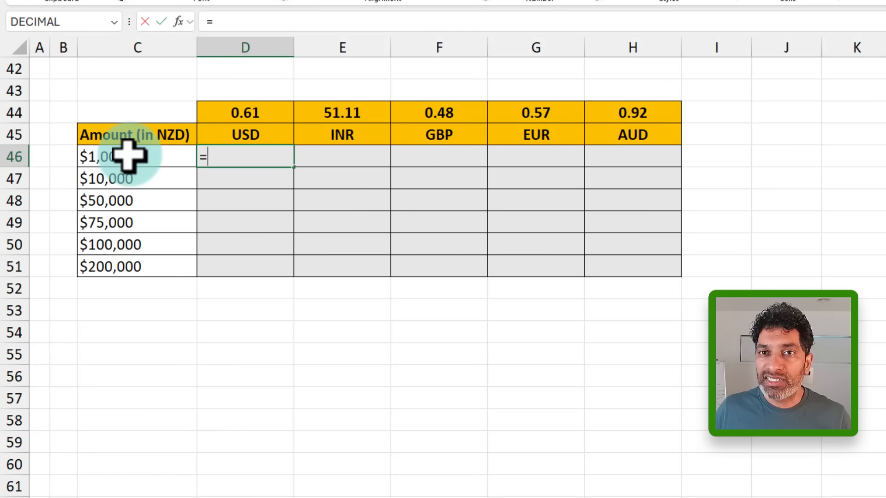
pyautogui.moveTo(129, 156); pyautogui.dragTo(131, 259)
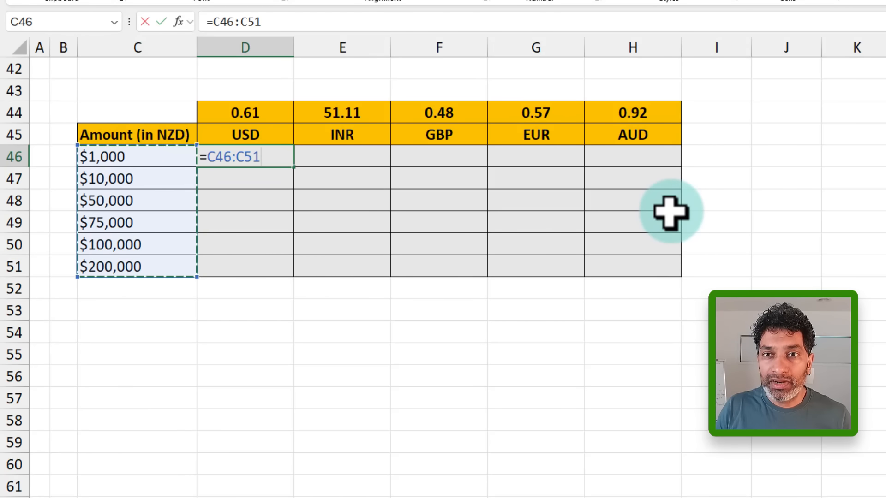
pyautogui.write('*')
pyautogui.moveTo(243, 113); pyautogui.dragTo(630, 114)
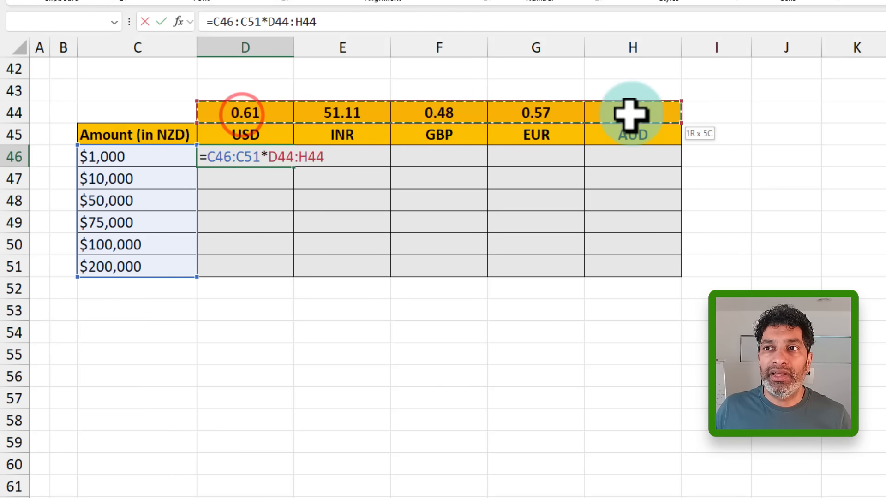
pyautogui.hotkey('ctrl', 'Return')
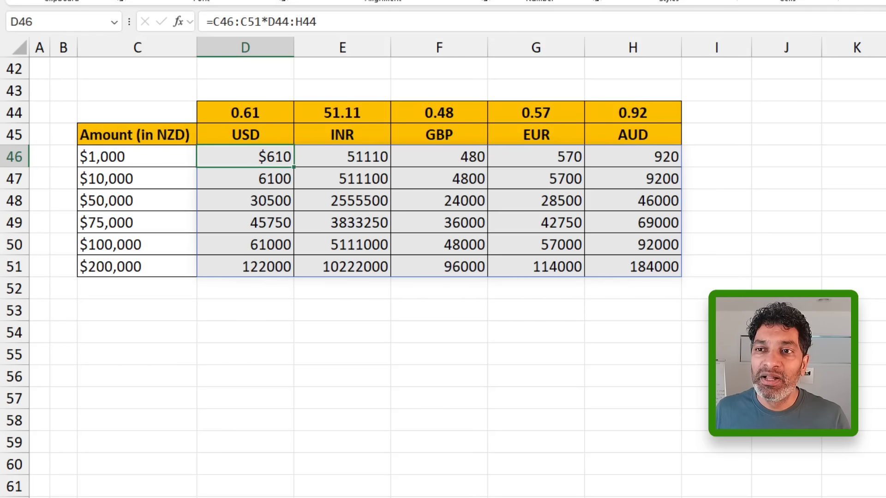
pyautogui.press('F2')
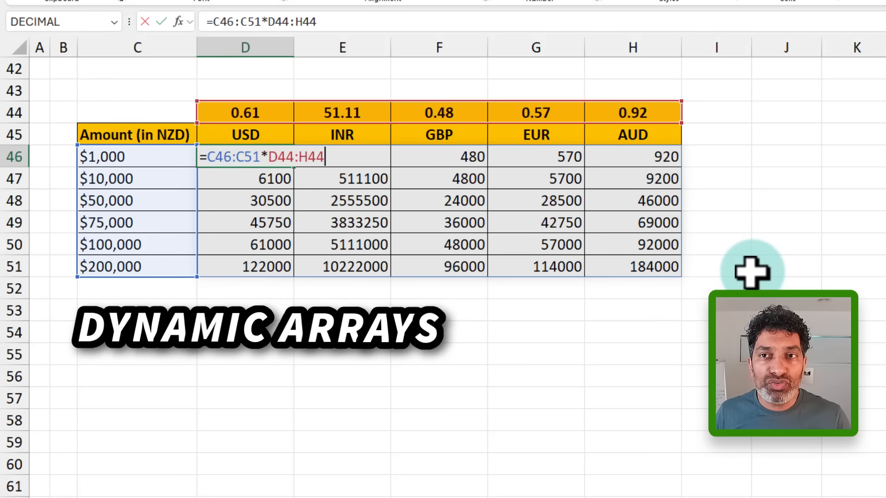
pyautogui.hotkey('ctrl', 'Return')
pyautogui.click(844, 158)
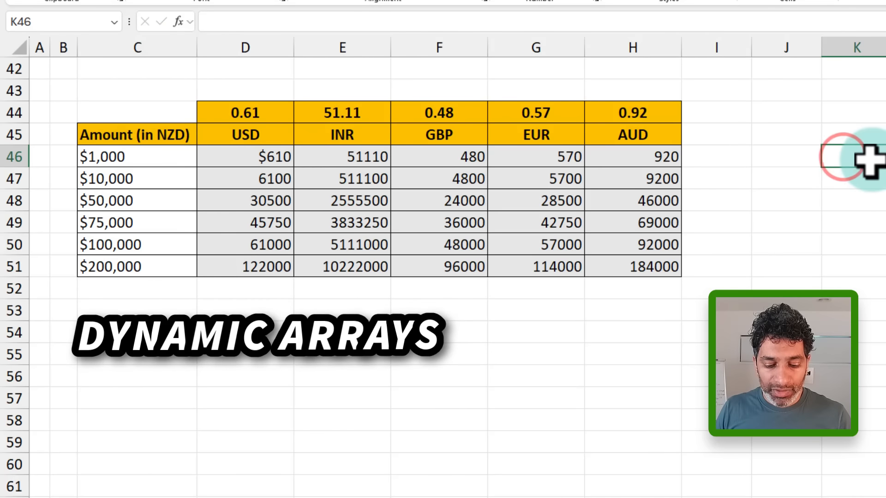
pyautogui.write('#')
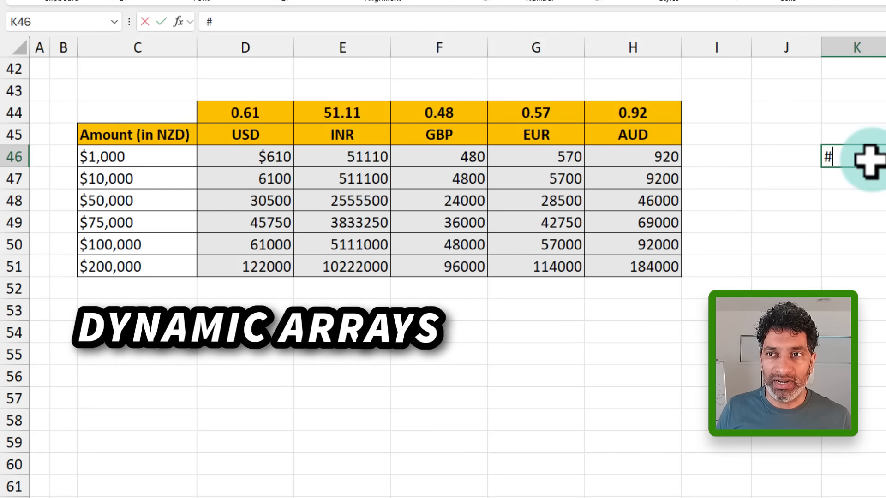
pyautogui.press('Escape')
pyautogui.scroll(2, 297, 234)
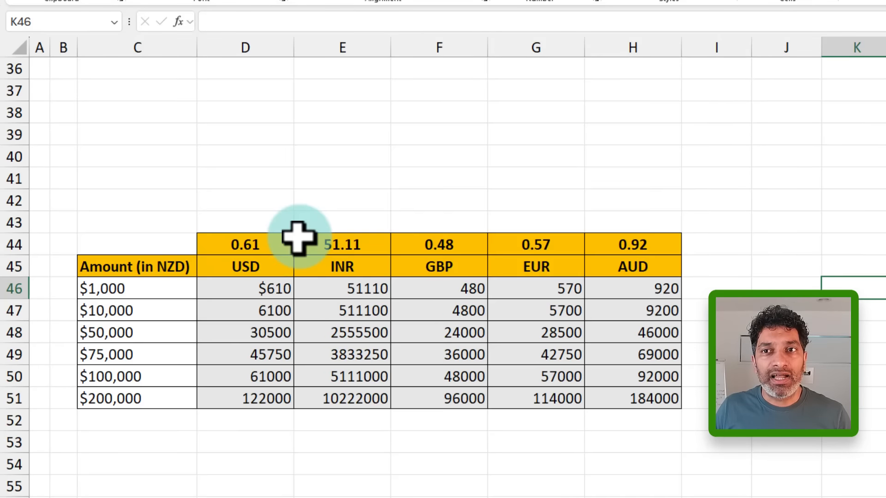
pyautogui.scroll(11, 297, 238)
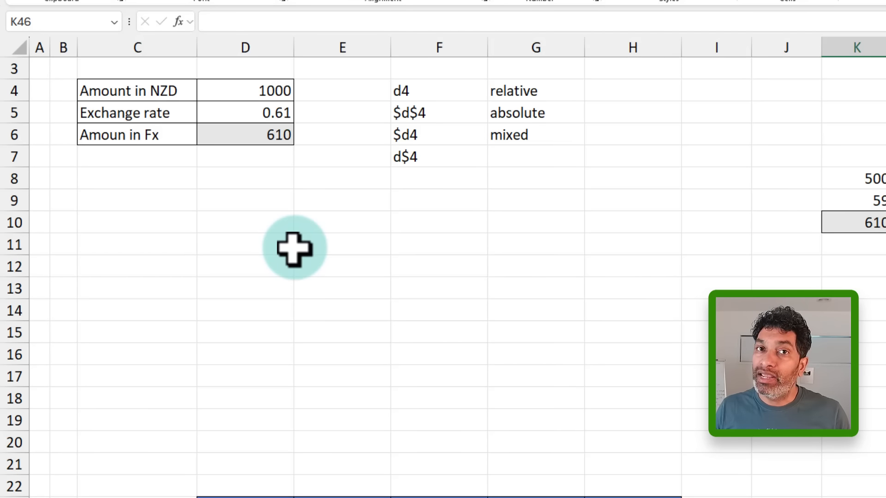
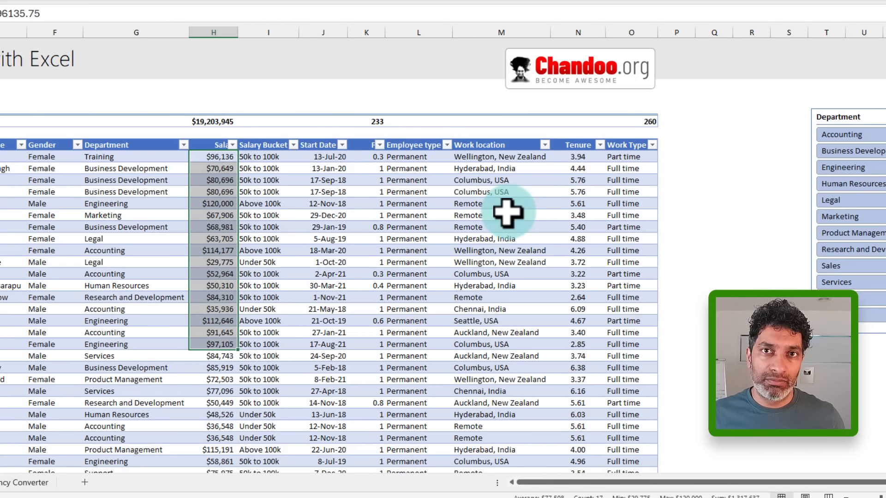
# - Add a new column headed Bonus to the employee table, directly after the Work Type column
pyautogui.click(211, 159)
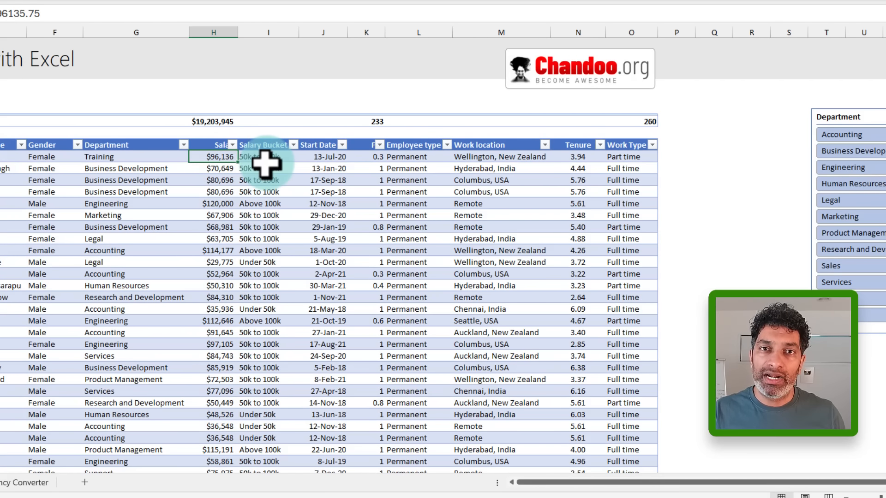
pyautogui.moveTo(668, 147); pyautogui.dragTo(686, 447)
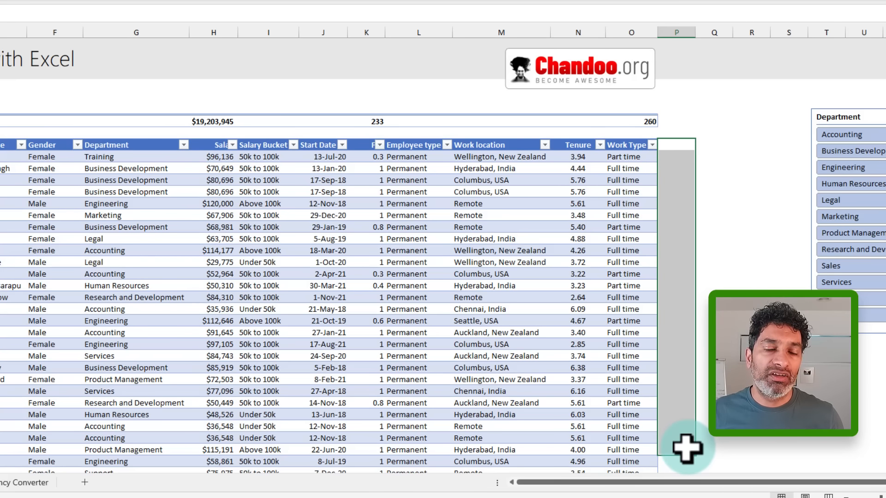
pyautogui.press('Down')
pyautogui.press('Up')
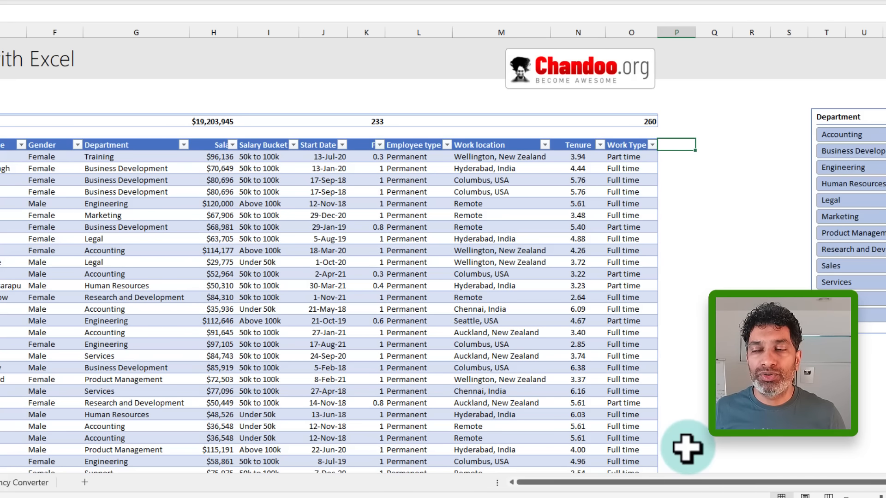
pyautogui.moveTo(845, 482); pyautogui.dragTo(880, 483)
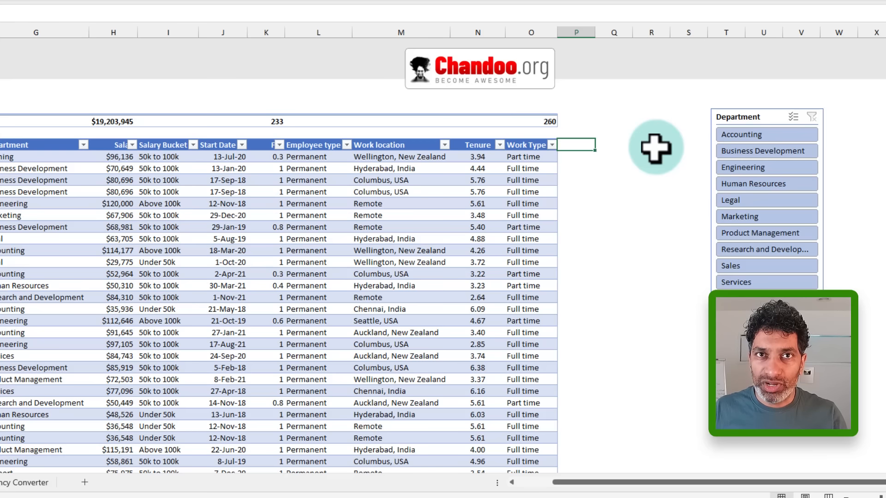
pyautogui.write('Bonus')
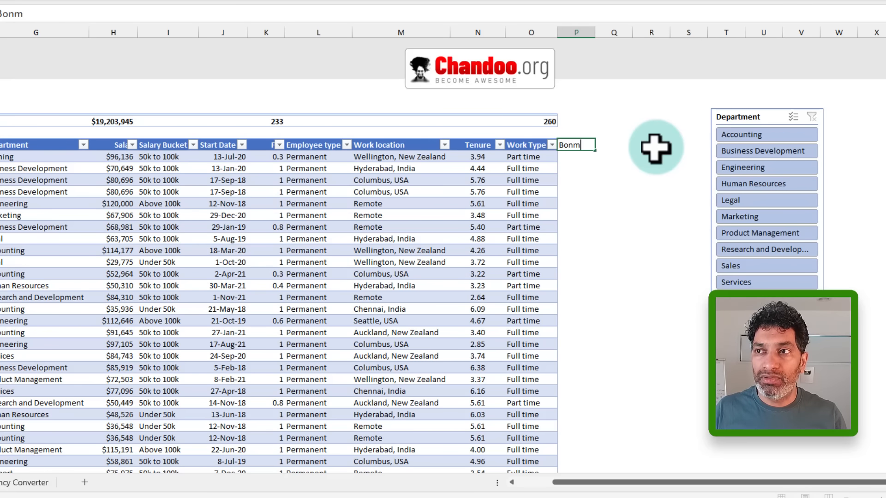
pyautogui.press('BackSpace')
pyautogui.press('BackSpace')
pyautogui.write('us')
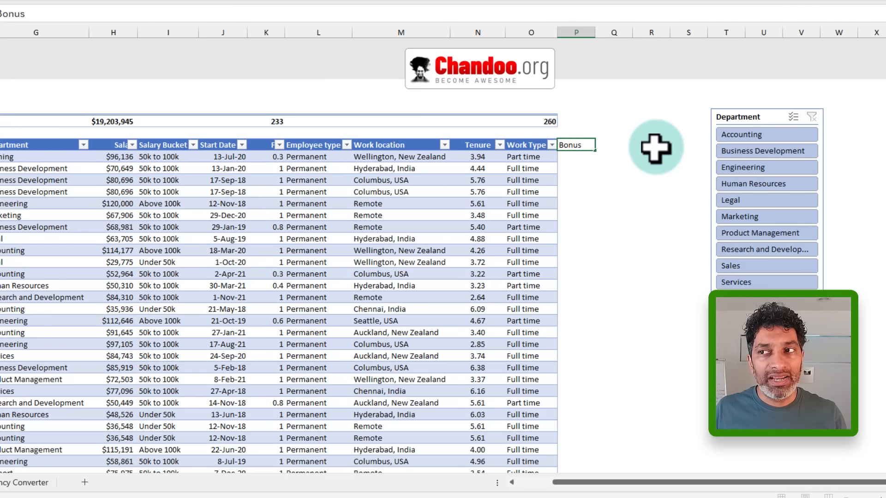
pyautogui.hotkey('ctrl', 'Return')
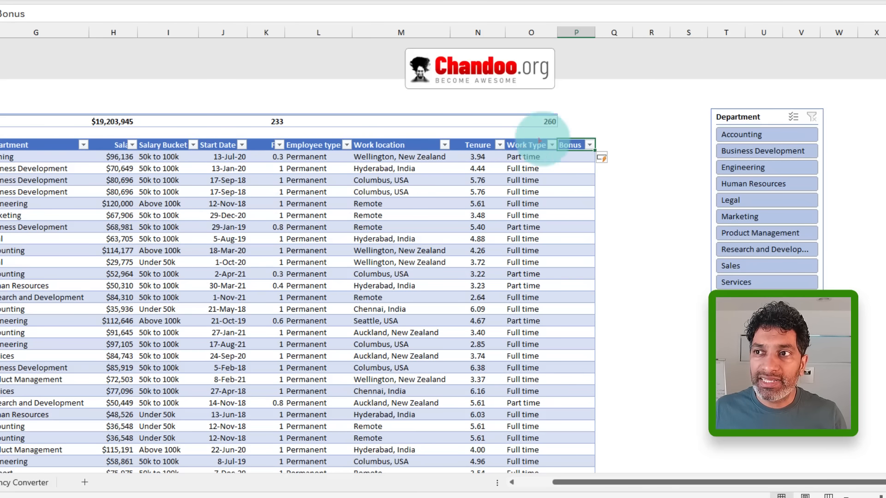
pyautogui.hotkey('ctrl', '2')
pyautogui.moveTo(558, 134)
pyautogui.mouseDown()
pyautogui.moveTo(585, 278)
pyautogui.moveTo(596, 471)
pyautogui.mouseUp()
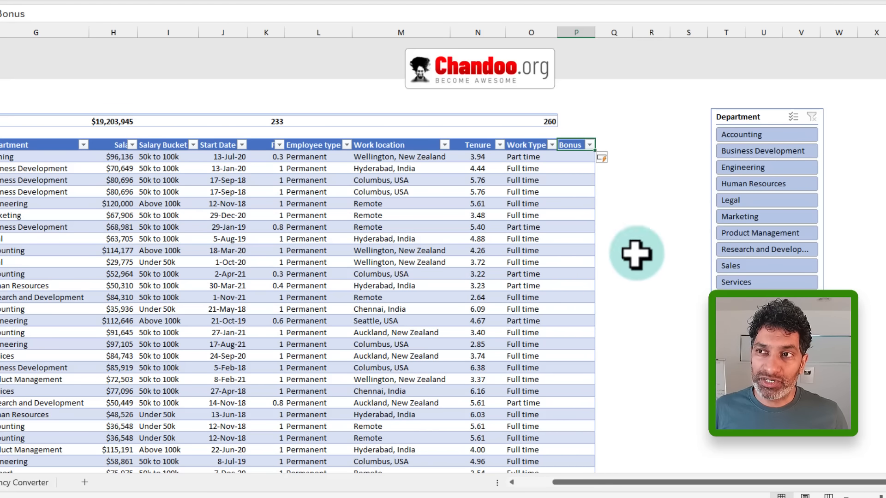
# - Begin a formula in the first Bonus cell with a reference to the same row's Salary
pyautogui.click(573, 156)
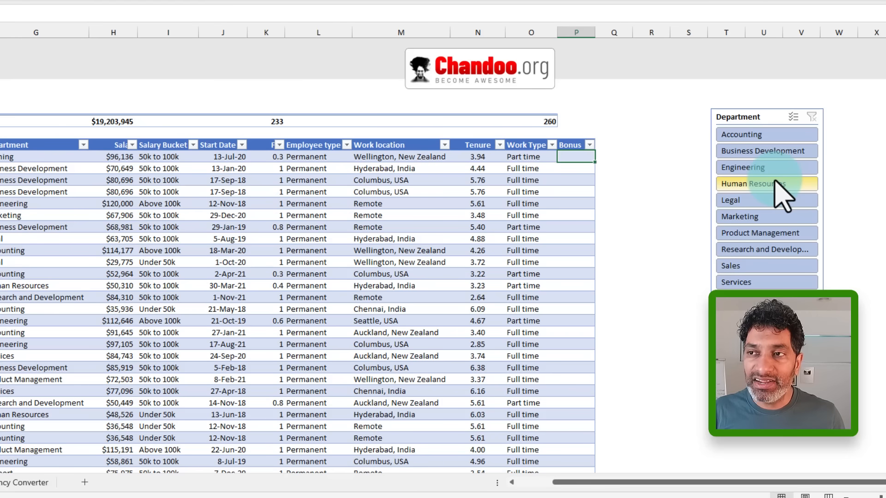
pyautogui.write('=')
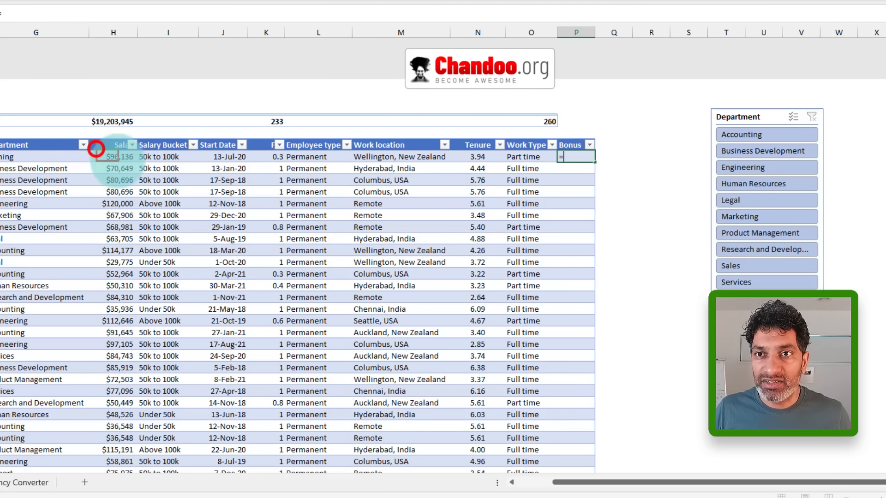
pyautogui.click(116, 149)
pyautogui.moveTo(117, 149)
pyautogui.mouseDown()
pyautogui.moveTo(109, 89)
pyautogui.moveTo(117, 41)
pyautogui.mouseUp()
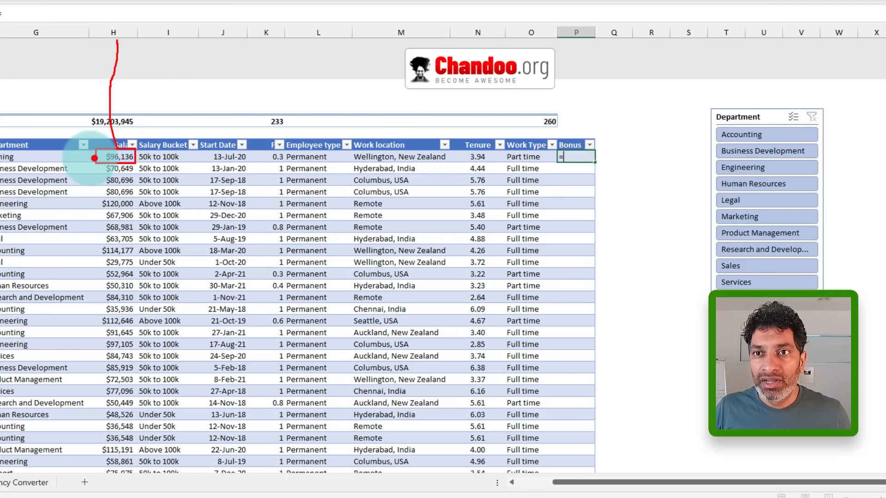
pyautogui.moveTo(95, 158); pyautogui.dragTo(0, 159)
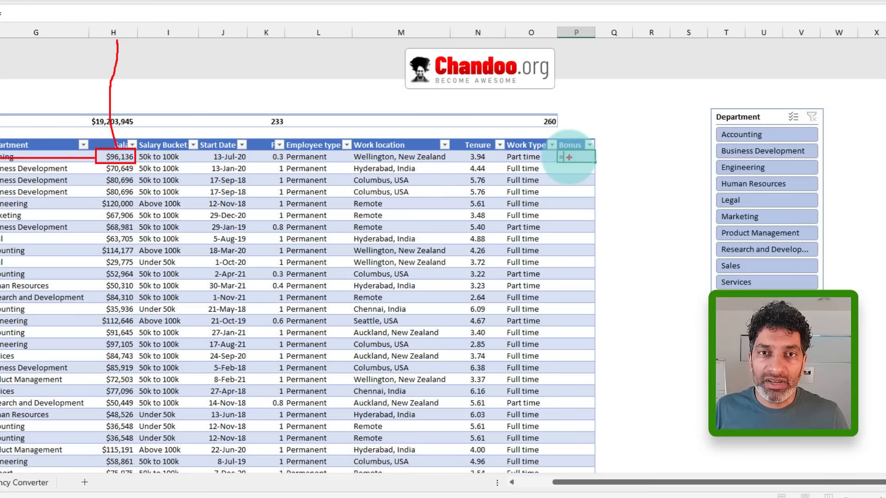
pyautogui.press('Escape')
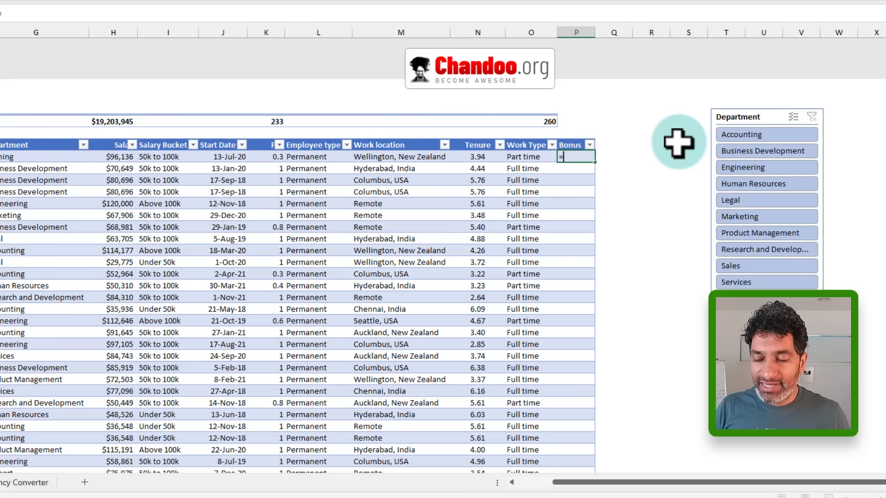
pyautogui.click(119, 158)
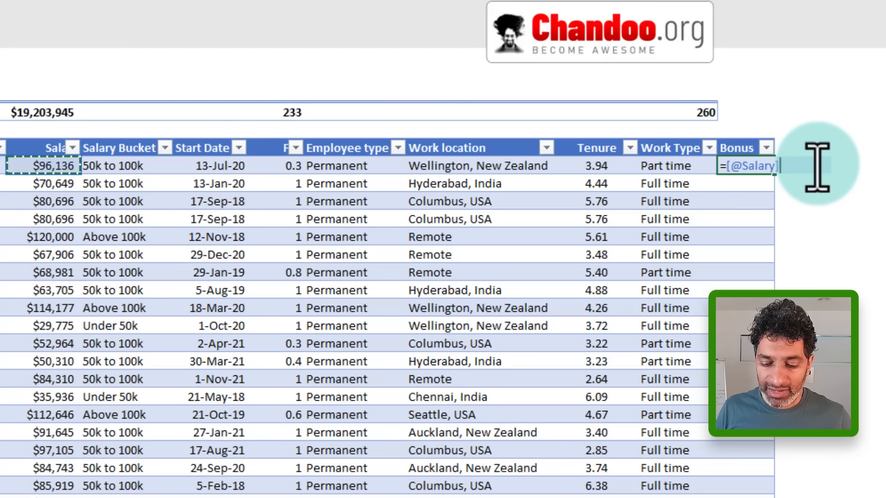
pyautogui.write('*staff[@]')
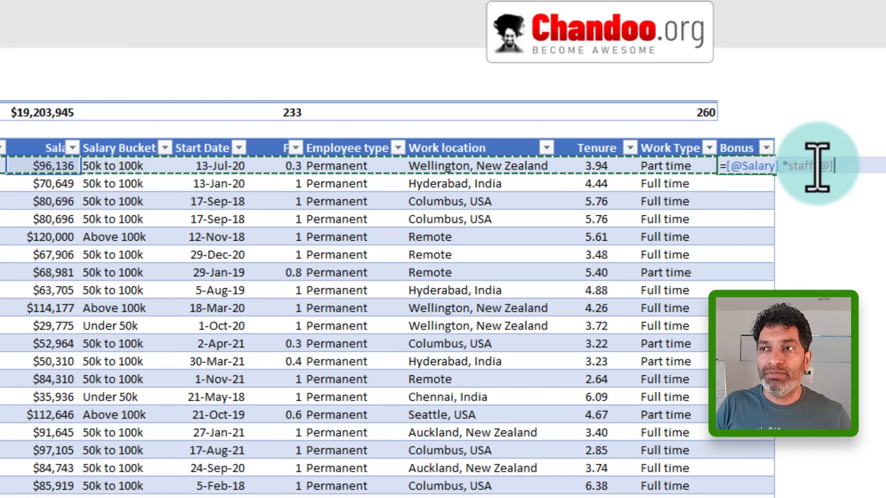
pyautogui.press('BackSpace')
pyautogui.press('BackSpace')
pyautogui.press('BackSpace')
pyautogui.press('BackSpace')
pyautogui.press('BackSpace')
pyautogui.press('BackSpace')
pyautogui.press('BackSpace')
pyautogui.press('BackSpace')
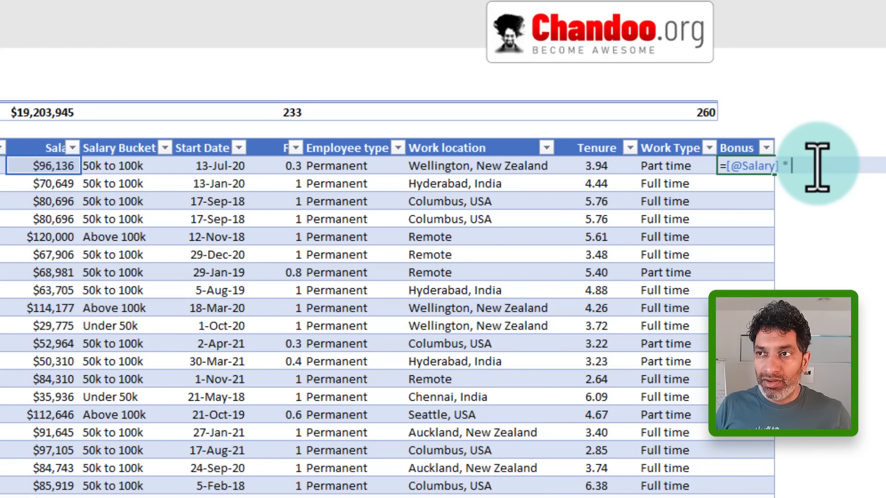
pyautogui.write('5%')
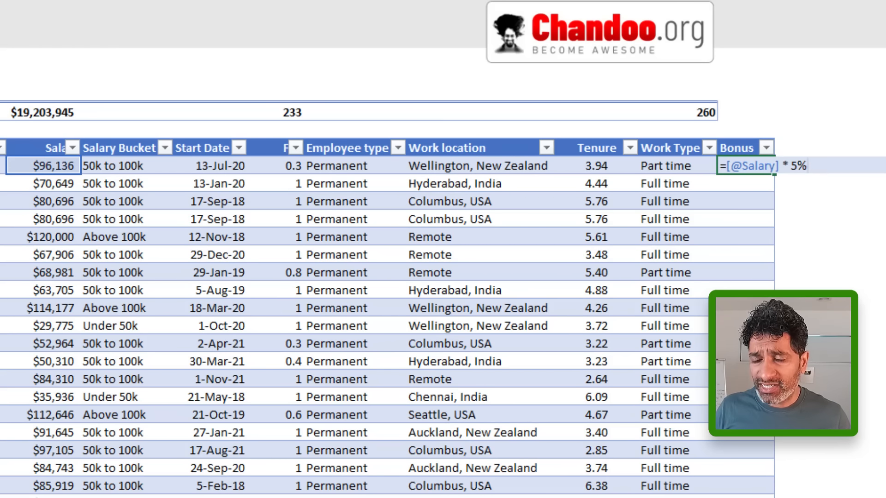
pyautogui.hotkey('ctrl', 'Return')
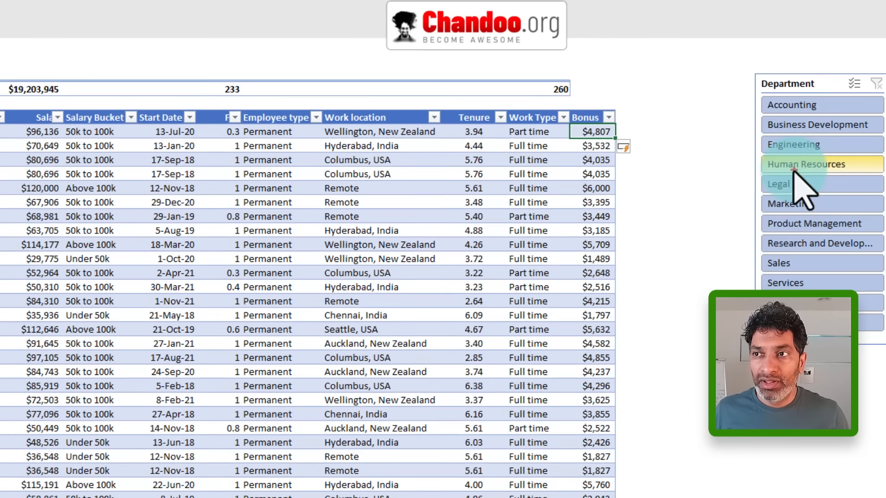
# - Trace the calculated Bonus values in the second and third rows back to their Salary cells
pyautogui.hotkey('ctrl', '2')
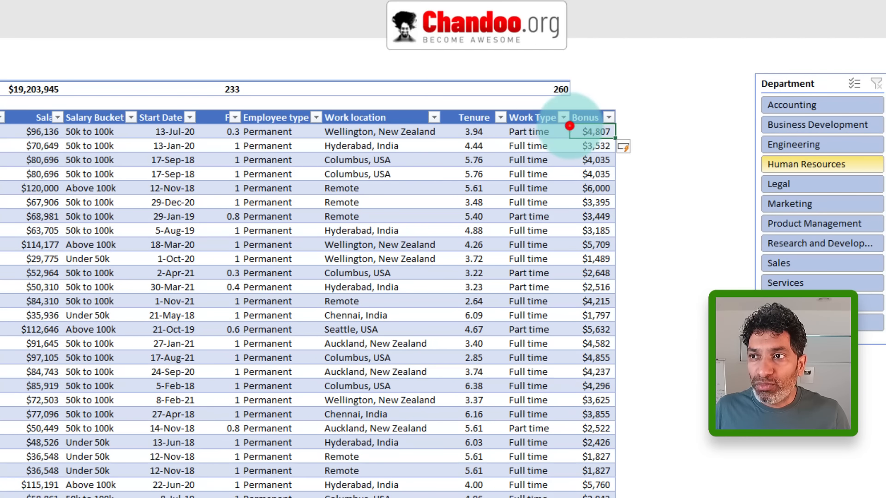
pyautogui.moveTo(569, 126)
pyautogui.mouseDown()
pyautogui.moveTo(617, 360)
pyautogui.moveTo(605, 475)
pyautogui.moveTo(618, 497)
pyautogui.mouseUp()
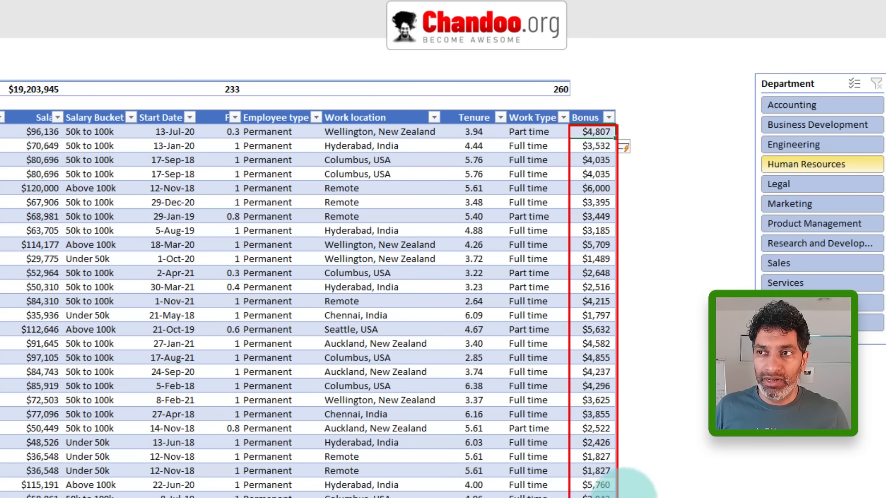
pyautogui.moveTo(575, 148); pyautogui.dragTo(44, 147)
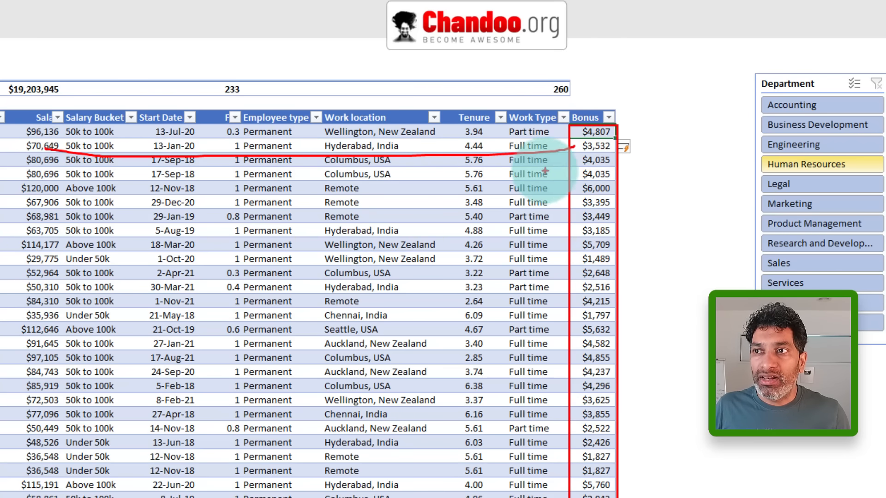
pyautogui.moveTo(572, 160); pyautogui.dragTo(65, 171)
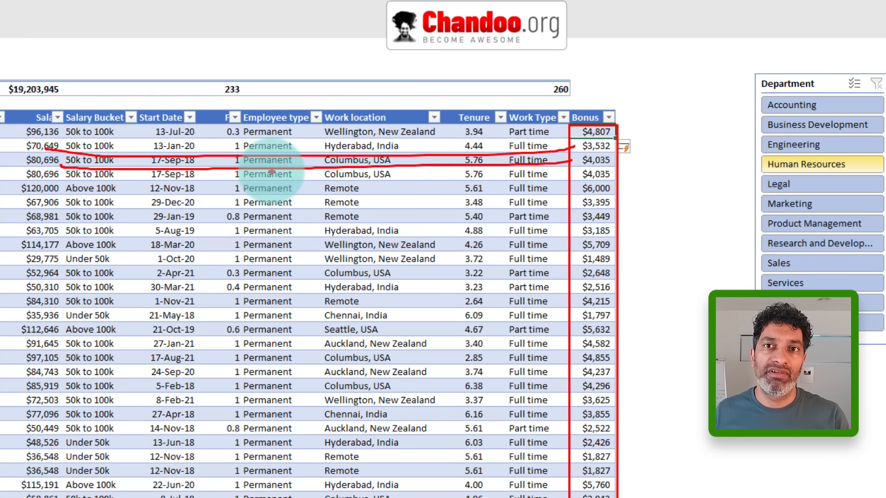
pyautogui.press('Escape')
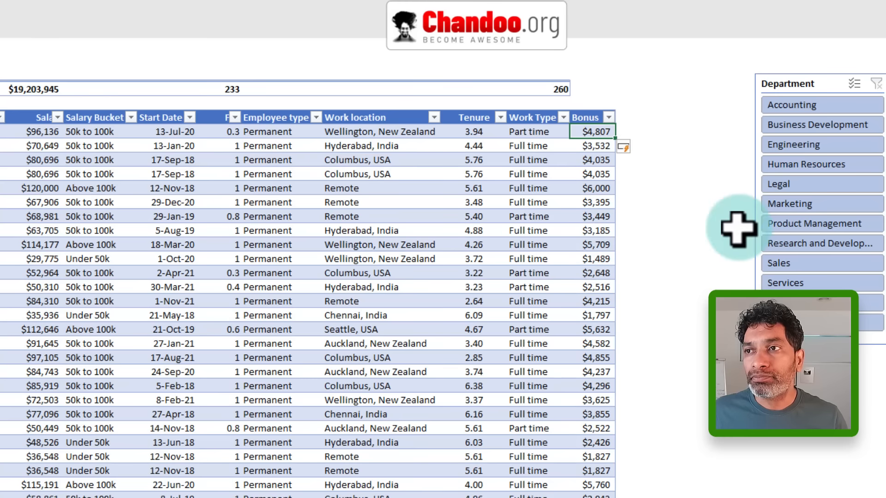
# - Check the calculated-column AutoCorrect options and the formula in the first Bonus cell
pyautogui.click(636, 148)
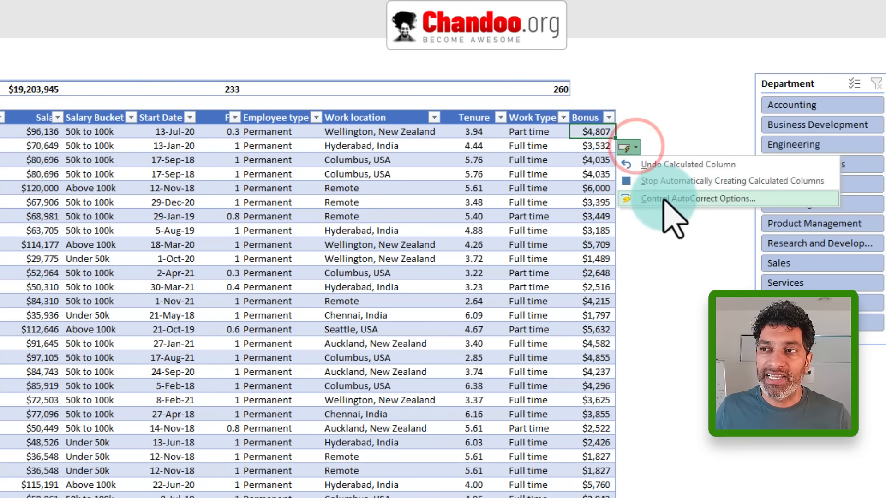
pyautogui.click(728, 183)
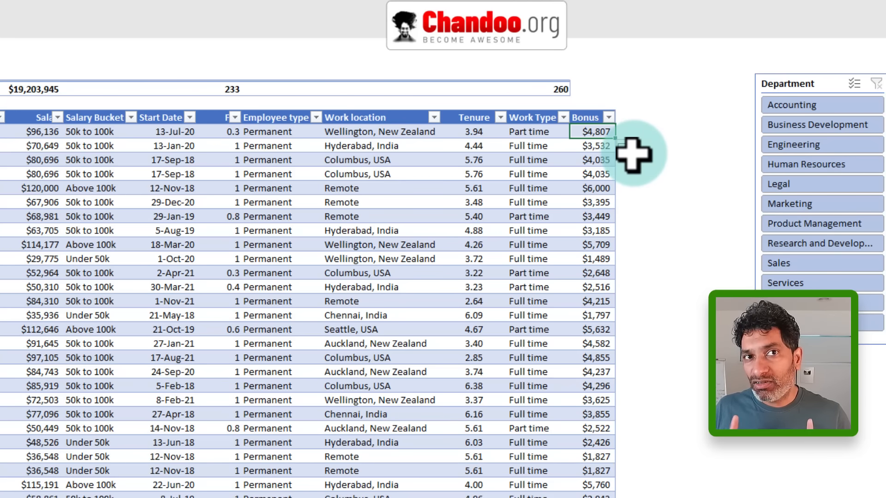
pyautogui.press('F2')
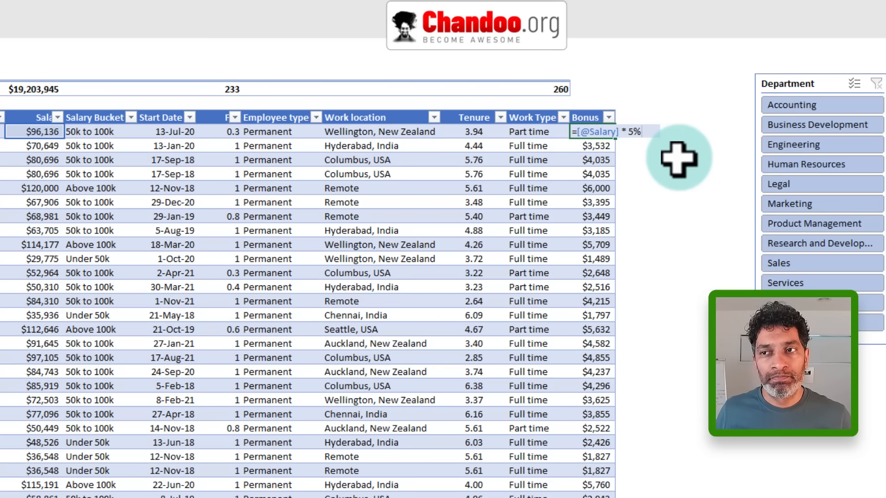
pyautogui.doubleClick(632, 133)
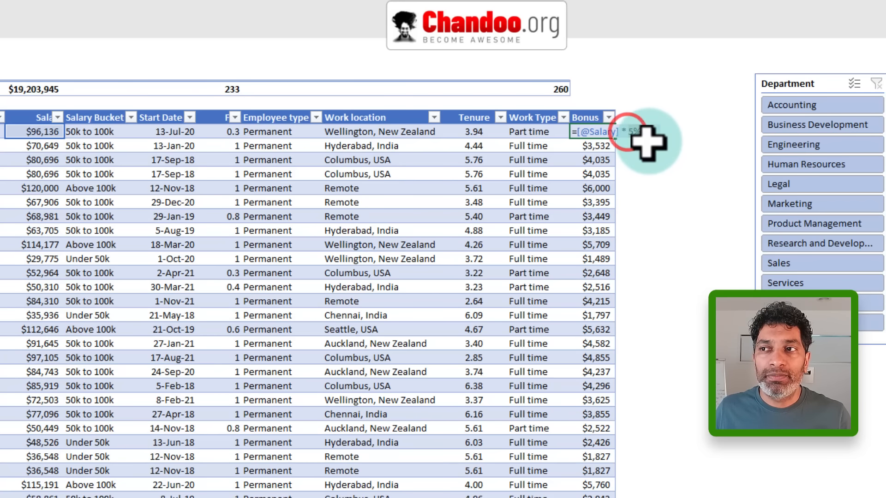
pyautogui.hotkey('ctrl', 'Return')
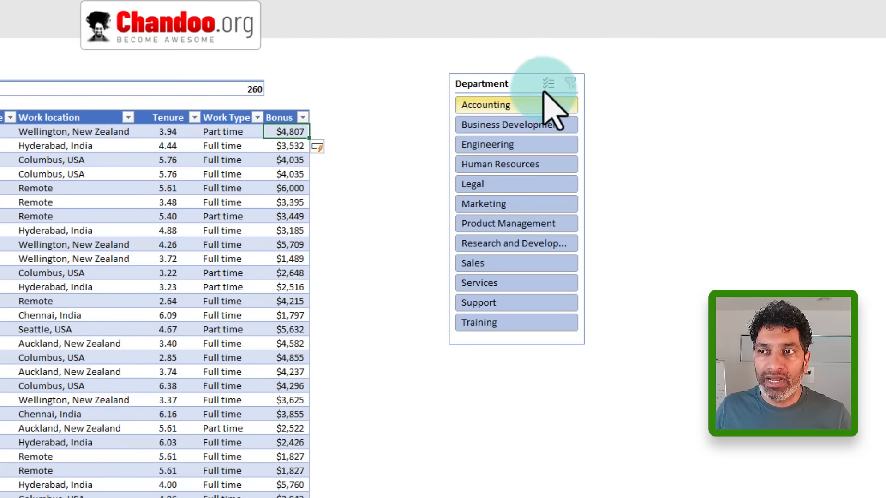
# - Move the Department slicer farther from the table and add the label Bonus 1 with an orange-filled 5% input cell in the freed space
pyautogui.click(821, 84)
pyautogui.moveTo(514, 84); pyautogui.dragTo(722, 89)
pyautogui.click(358, 54)
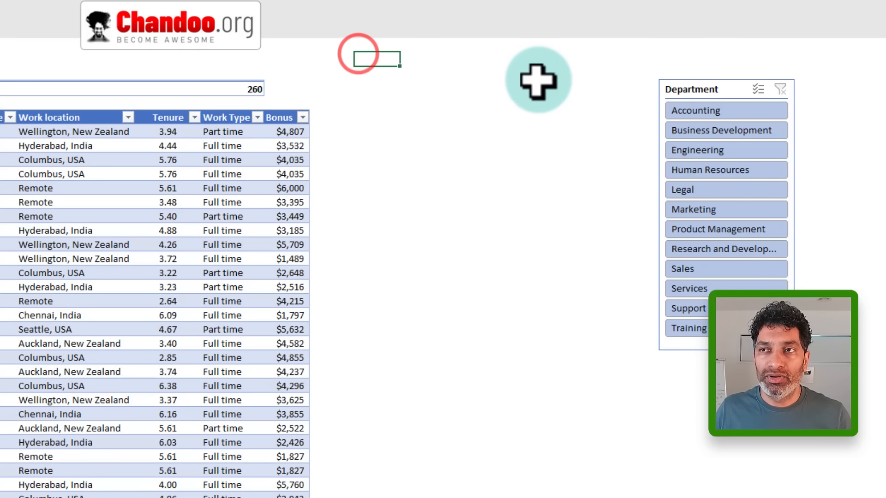
pyautogui.write('Bonus 1')
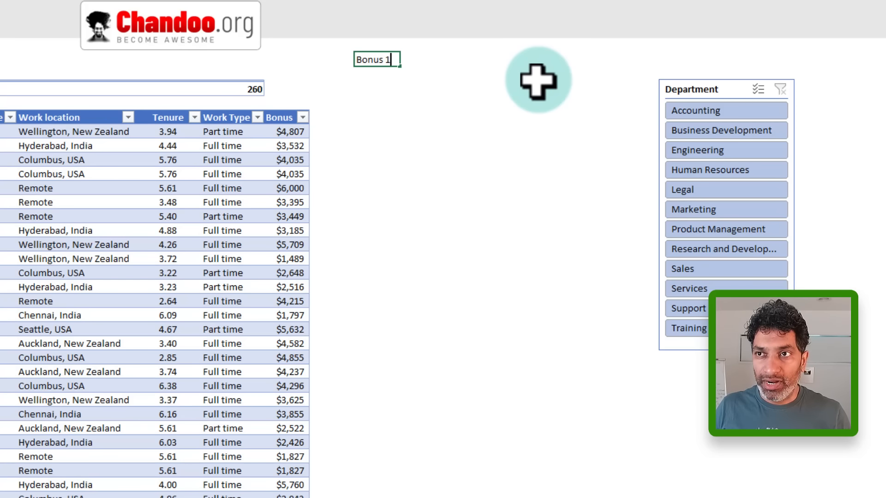
pyautogui.press('Tab')
pyautogui.write('5%')
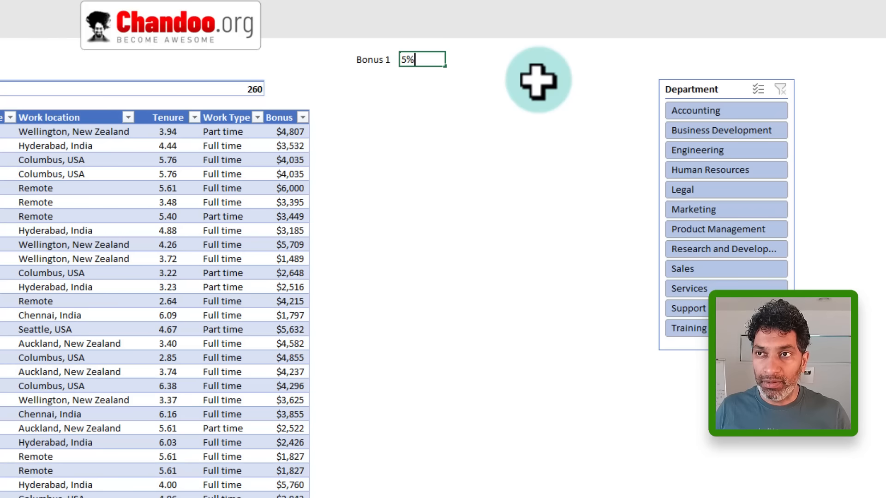
pyautogui.hotkey('ctrl', 'Return')
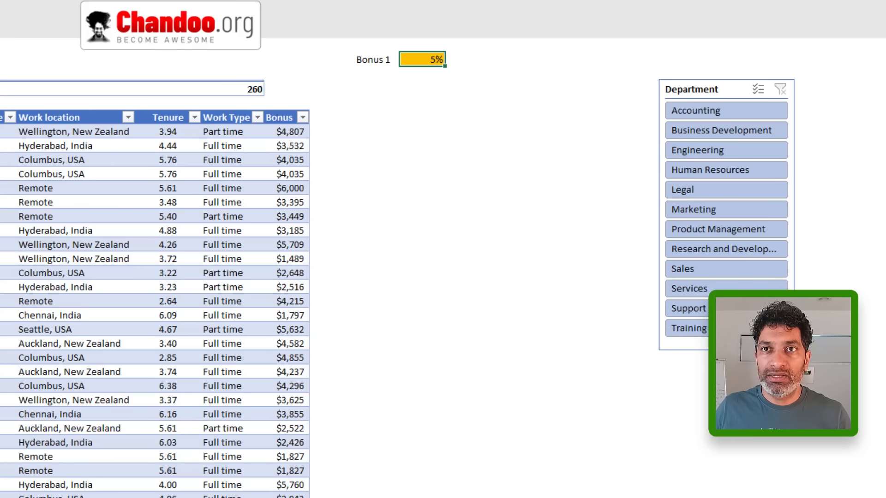
pyautogui.click(503, 151)
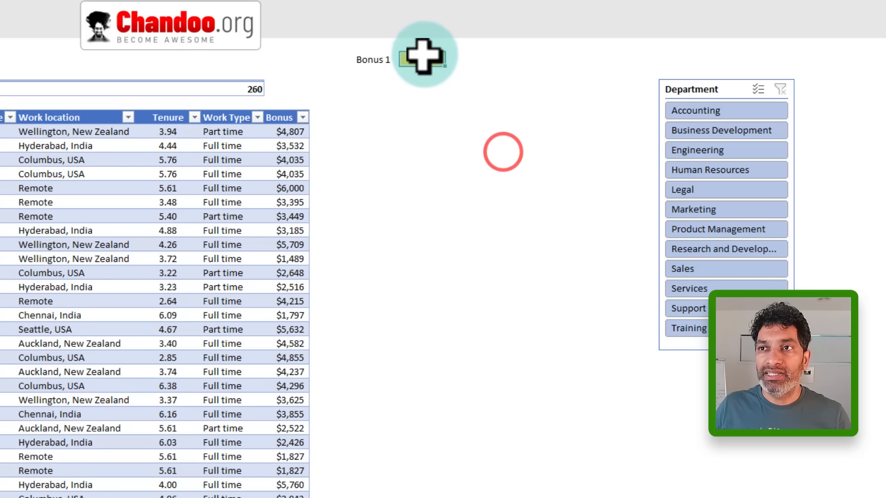
pyautogui.click(422, 57)
pyautogui.click(293, 128)
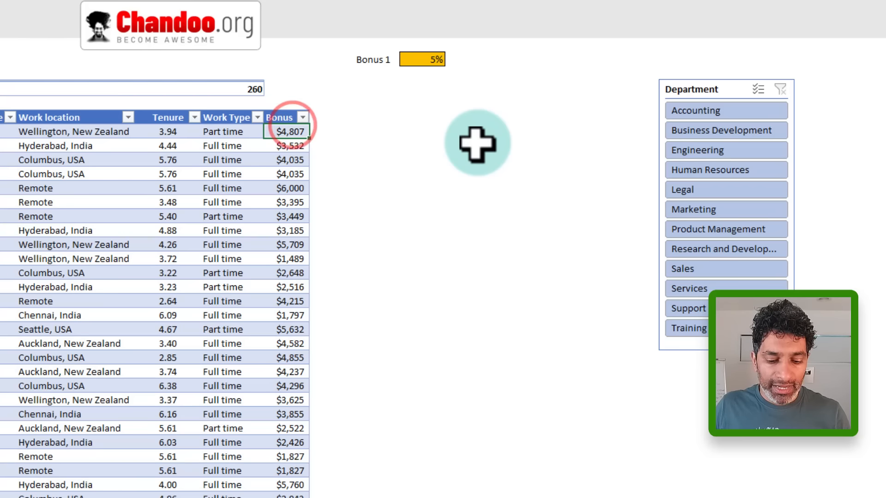
pyautogui.press('F2')
pyautogui.click(323, 129)
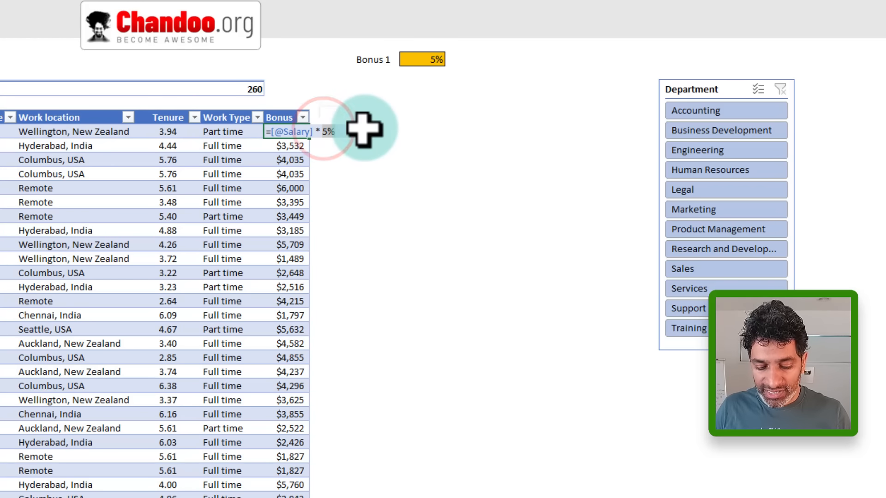
pyautogui.press('BackSpace')
pyautogui.press('BackSpace')
pyautogui.write('s3')
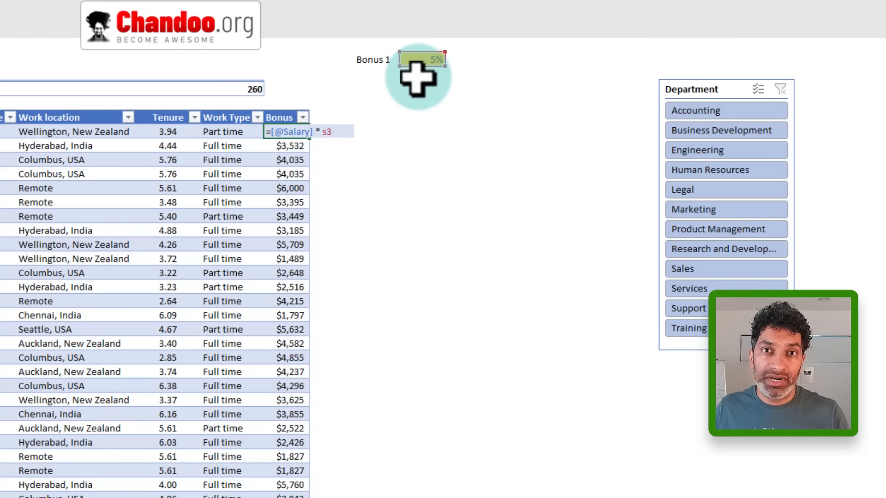
pyautogui.press('F4')
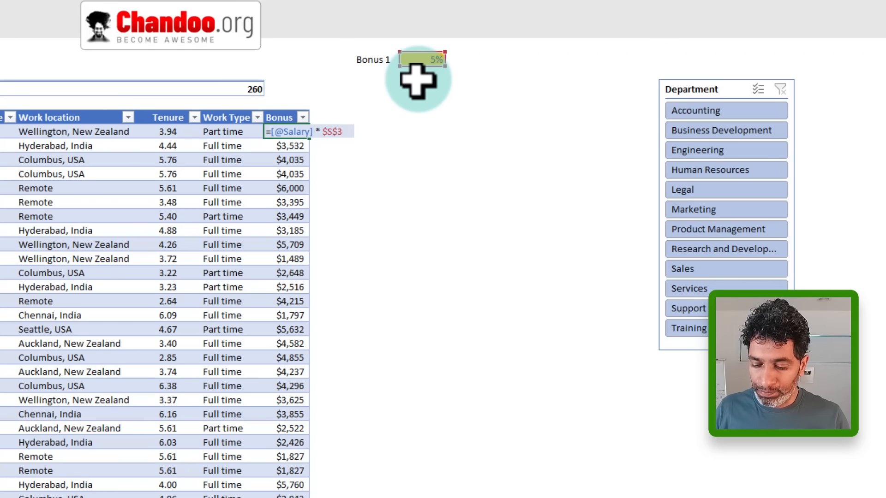
pyautogui.hotkey('ctrl', 'Return')
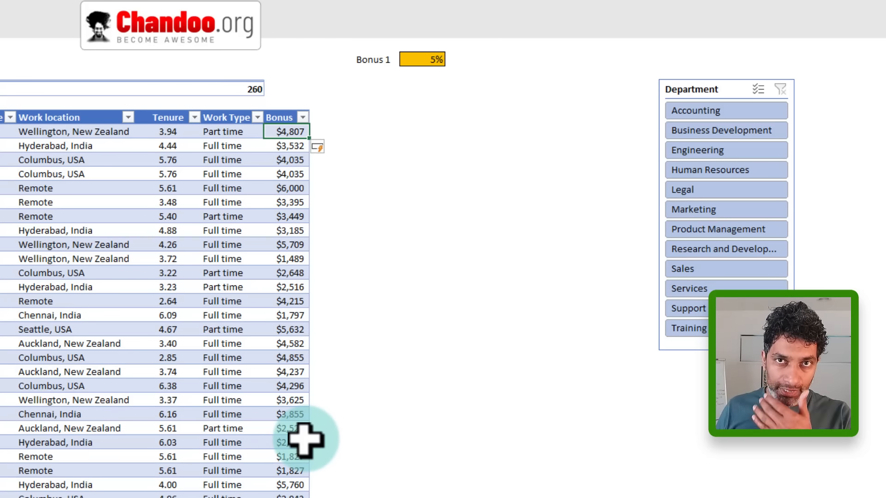
# - Set the Bonus 1 input cell to 10% and select the upper rows of the Bonus and Tenure columns to review them
pyautogui.click(415, 59)
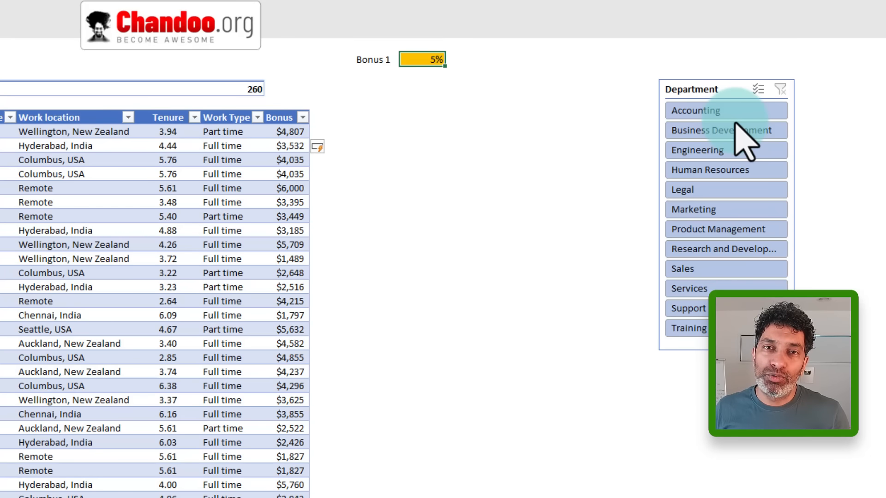
pyautogui.write('10')
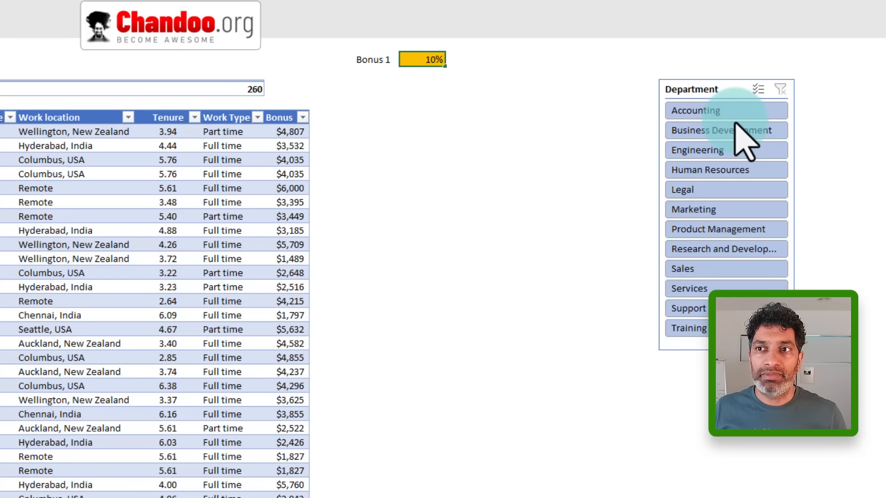
pyautogui.hotkey('ctrl', 'Return')
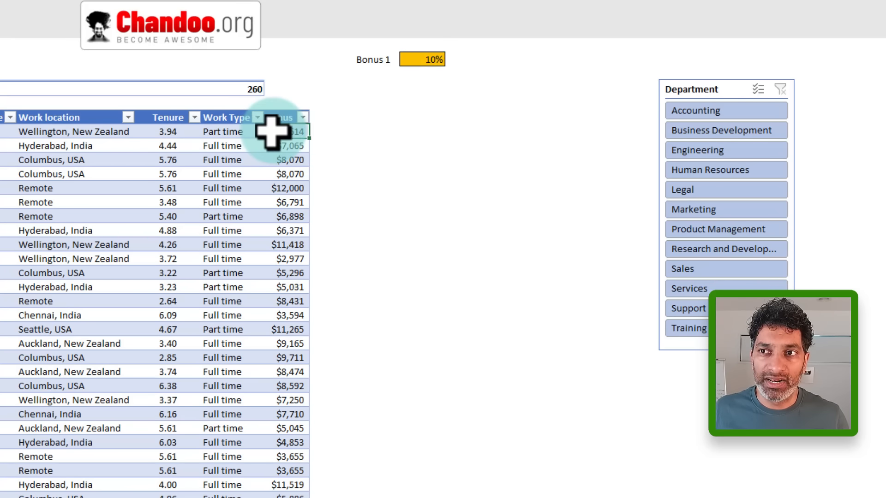
pyautogui.moveTo(274, 131); pyautogui.dragTo(283, 429)
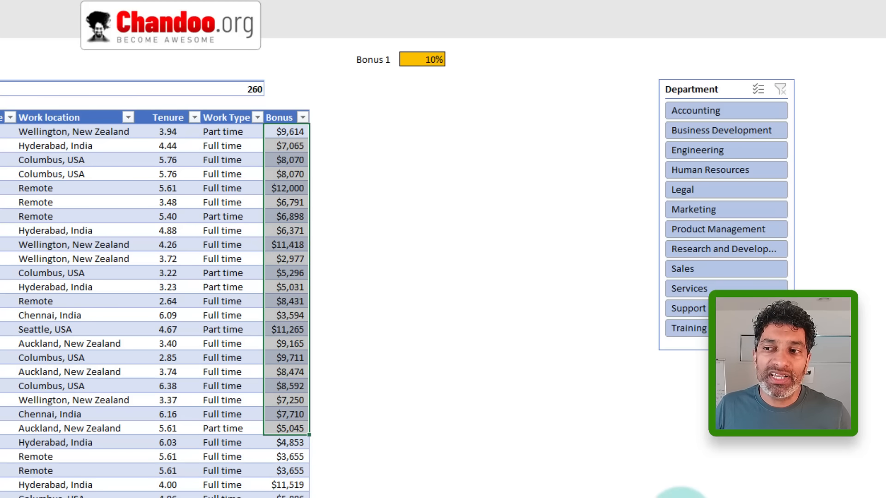
pyautogui.moveTo(166, 133); pyautogui.dragTo(161, 428)
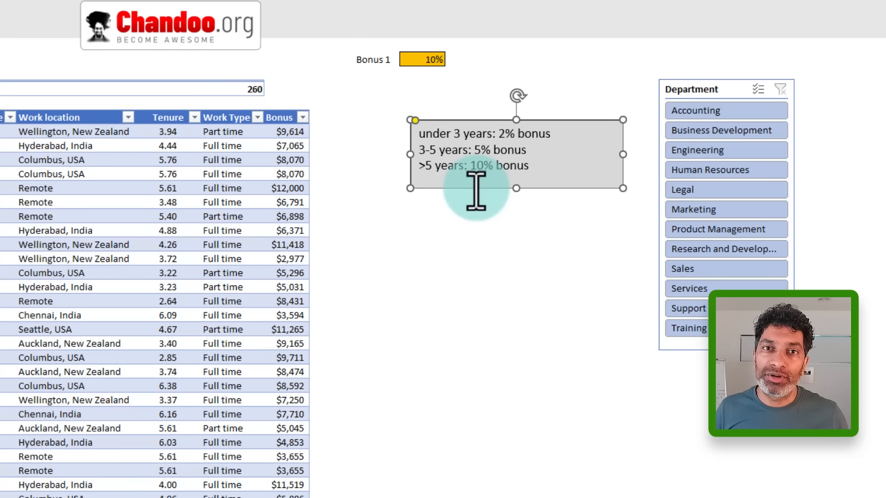
# - Move the bonus rules text box over the Department slicer and add a Bonus 2 column directly after Bonus in the table
pyautogui.click(328, 119)
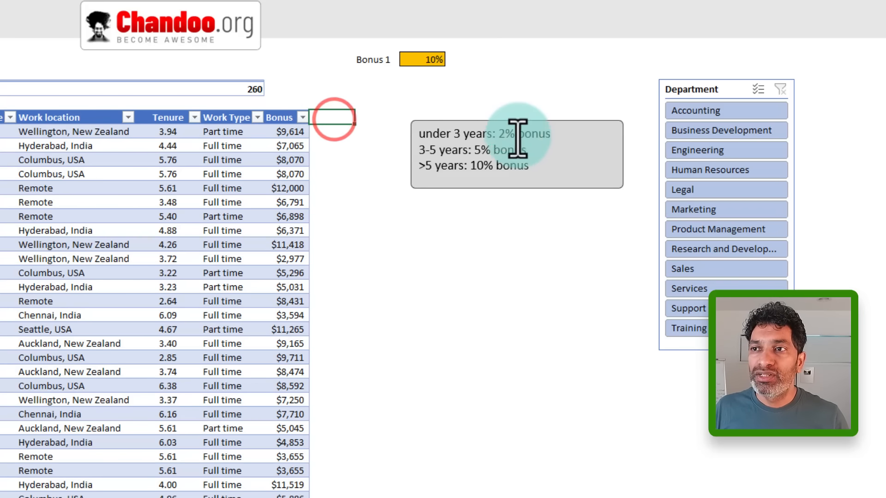
pyautogui.moveTo(538, 121); pyautogui.dragTo(774, 137)
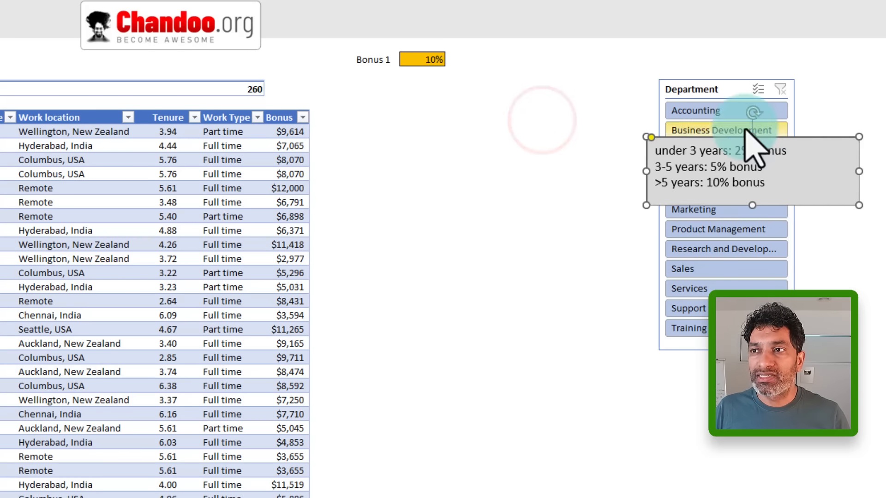
pyautogui.click(322, 119)
pyautogui.write('Bo')
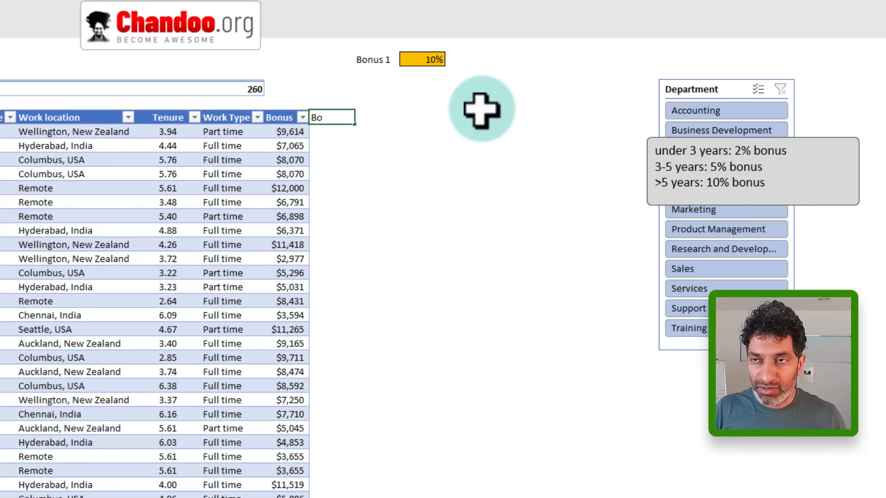
pyautogui.write('nus 2')
pyautogui.press('Return')
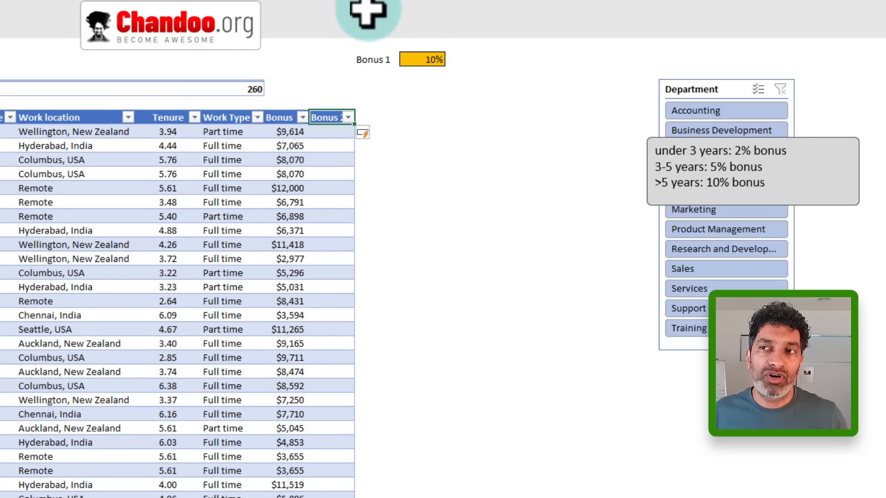
pyautogui.click(419, 72)
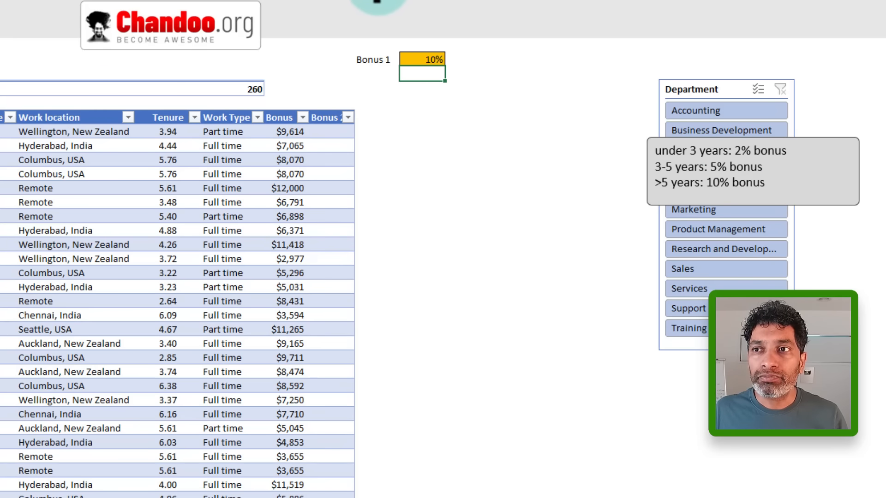
pyautogui.click(347, 132)
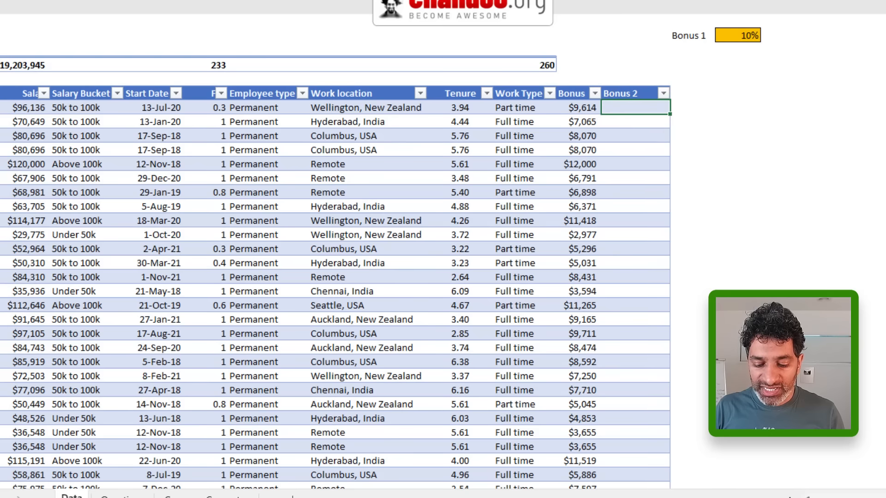
pyautogui.write('=')
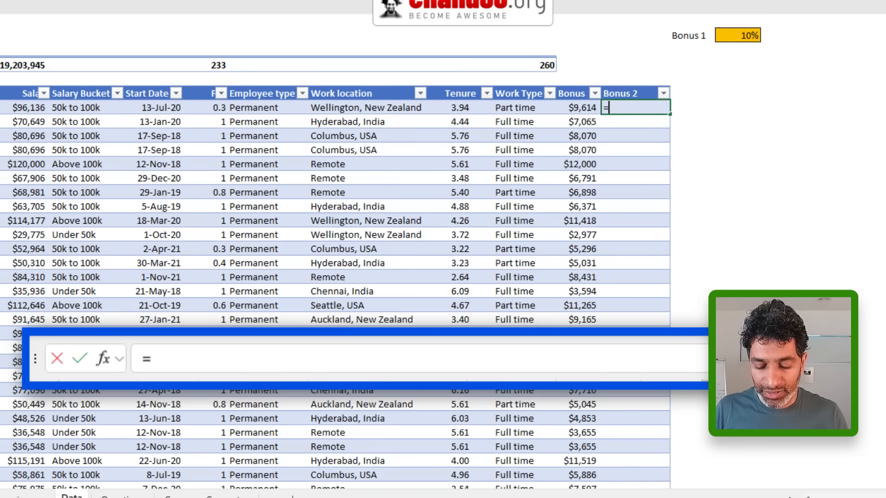
pyautogui.write('if')
pyautogui.press('Tab')
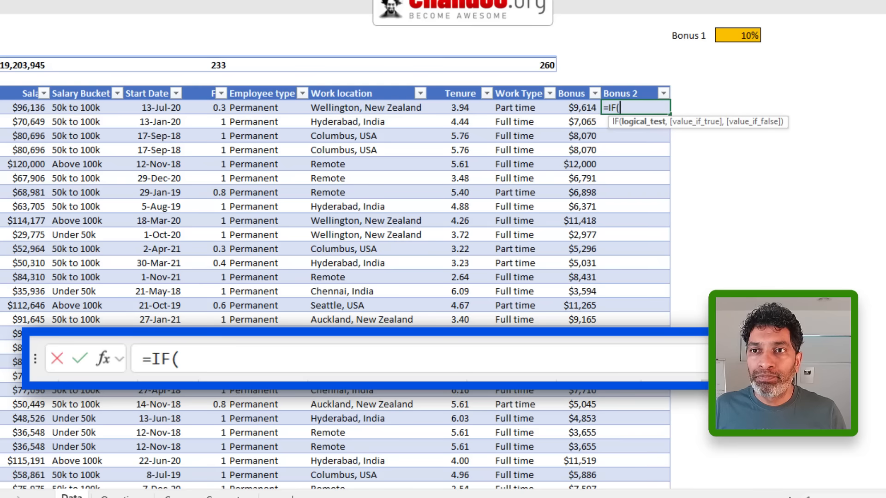
pyautogui.click(463, 109)
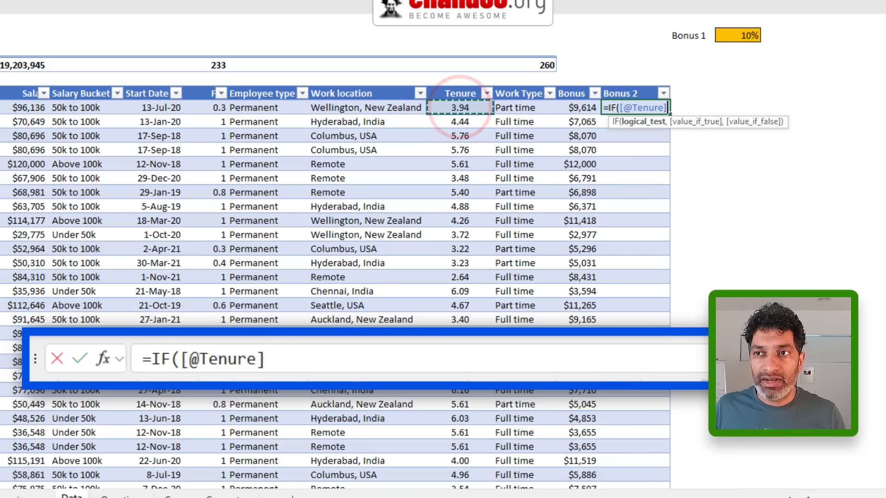
pyautogui.write('<3')
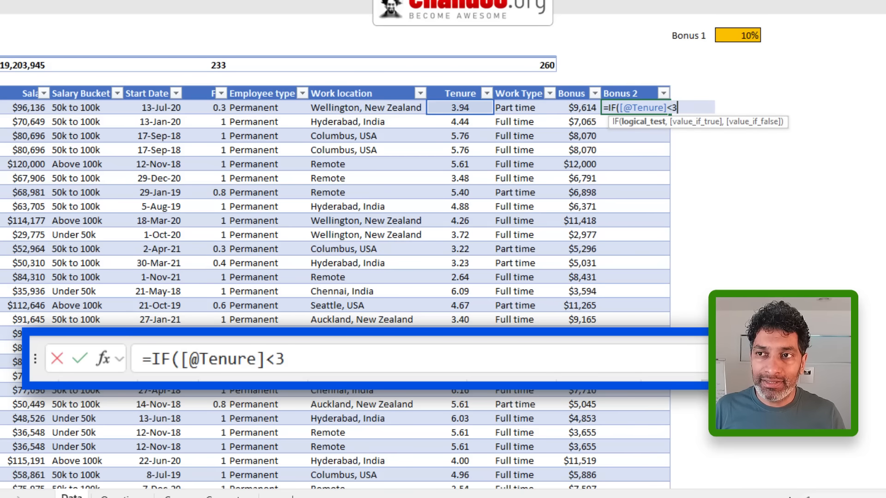
pyautogui.write(', 2')
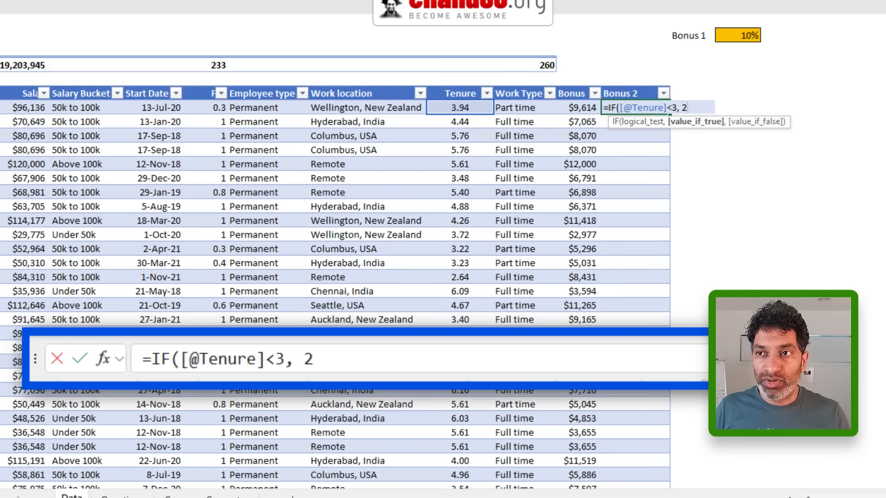
pyautogui.write('%,')
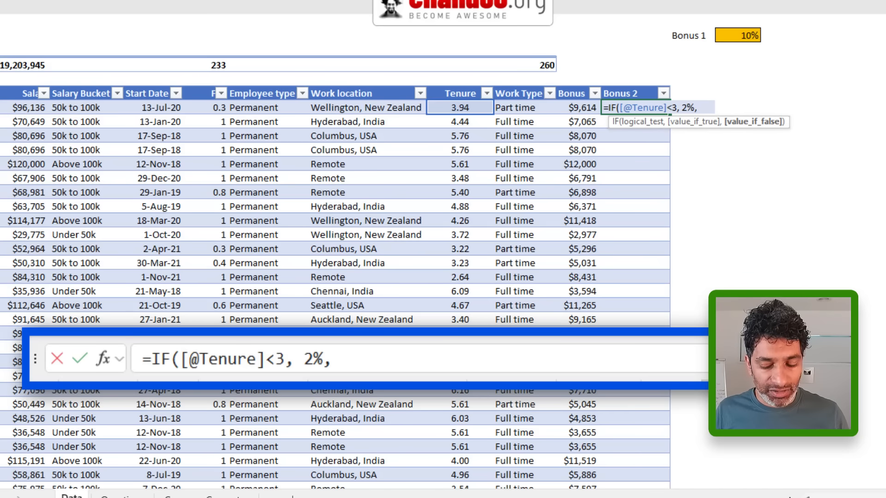
pyautogui.write('i')
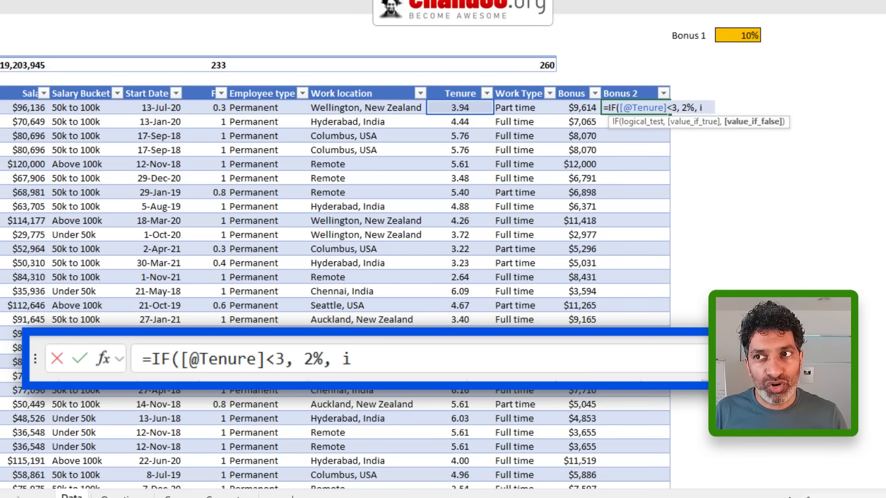
pyautogui.write('f(')
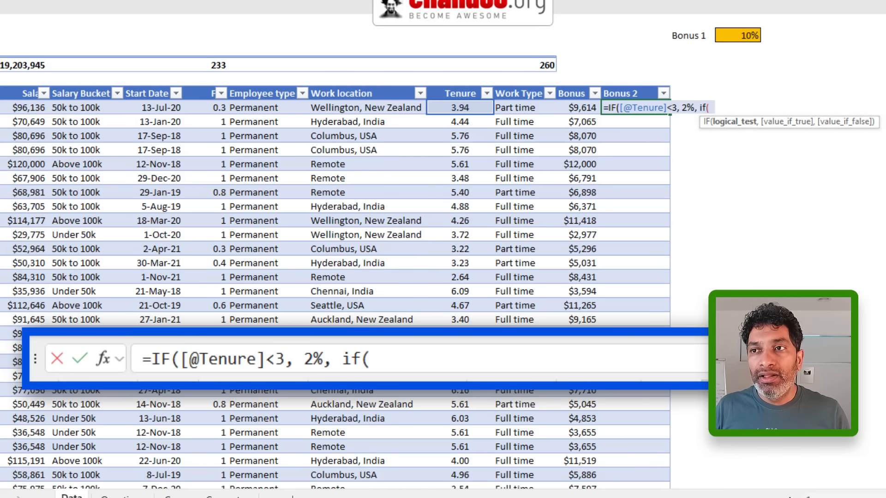
pyautogui.click(450, 106)
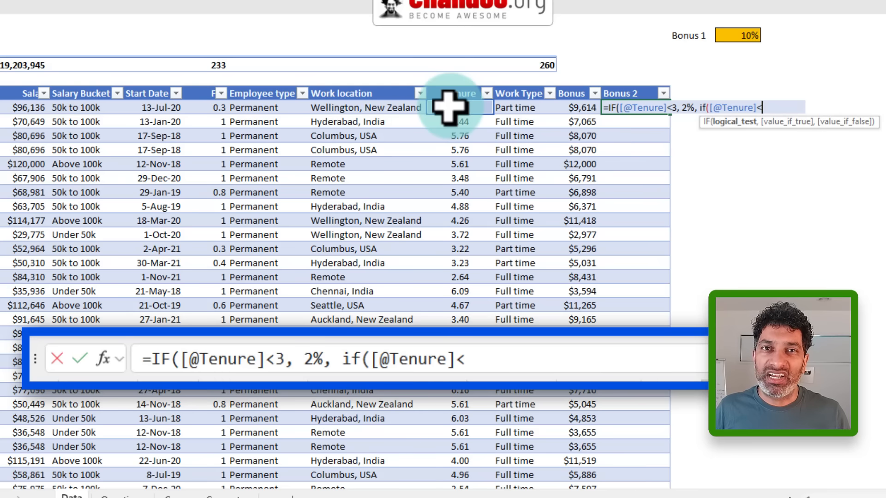
pyautogui.write('<')
pyautogui.write('5')
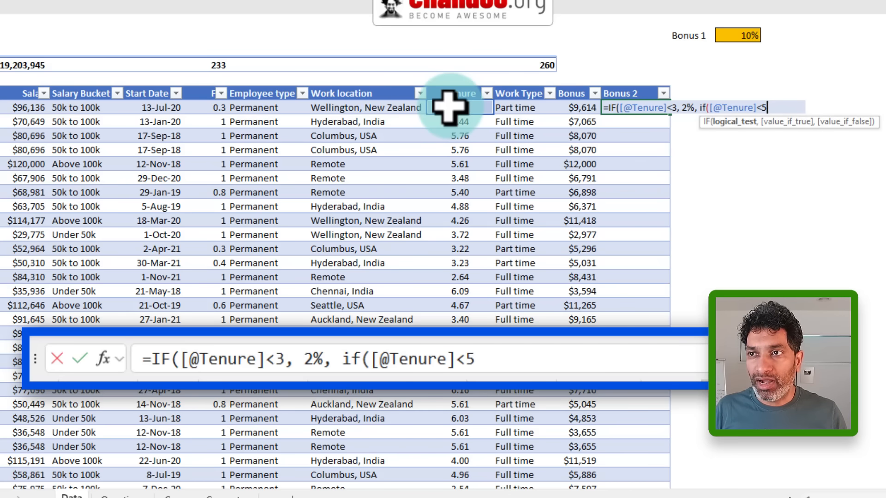
pyautogui.write(', 5%, ')
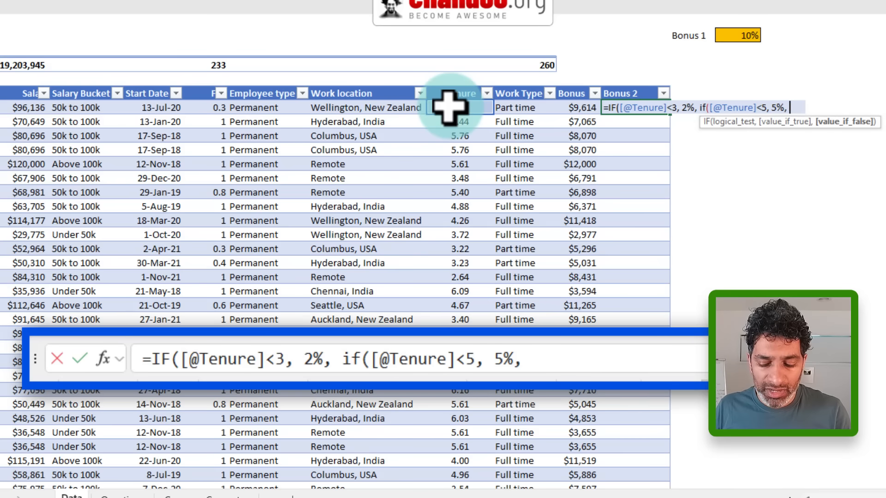
pyautogui.write('10%')
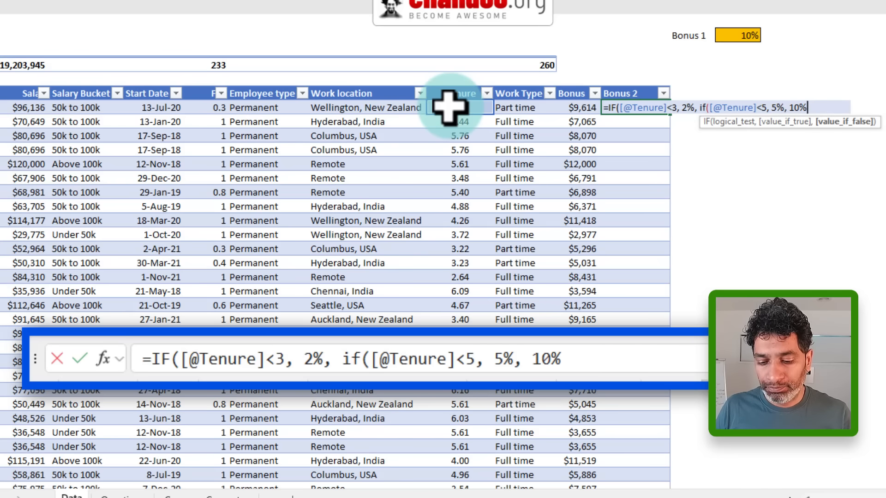
pyautogui.write('))')
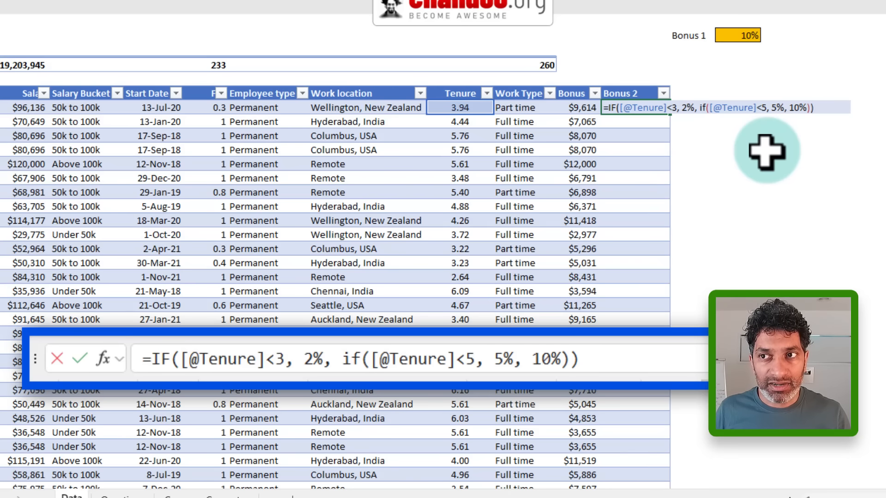
pyautogui.hotkey('ctrl', 'Return')
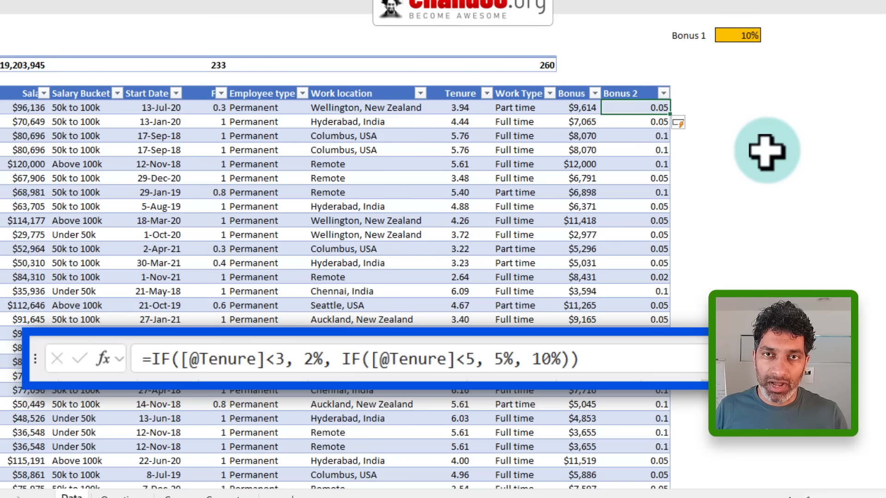
pyautogui.press('F2')
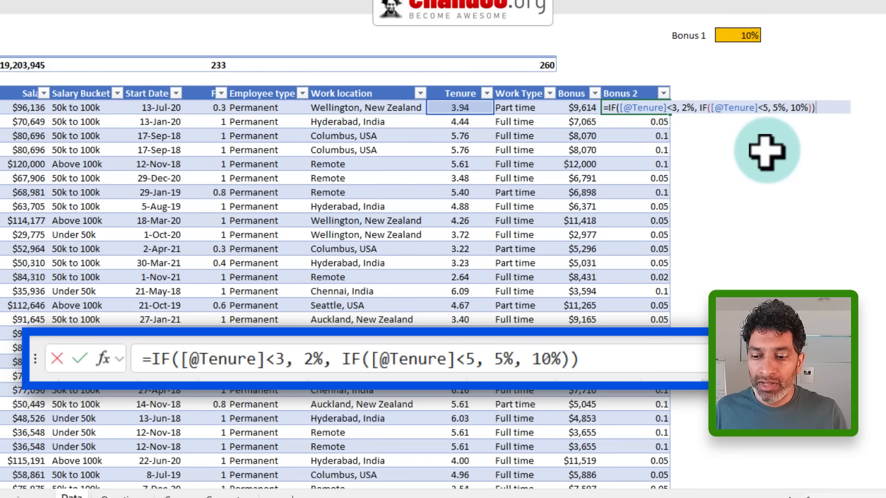
pyautogui.write('*')
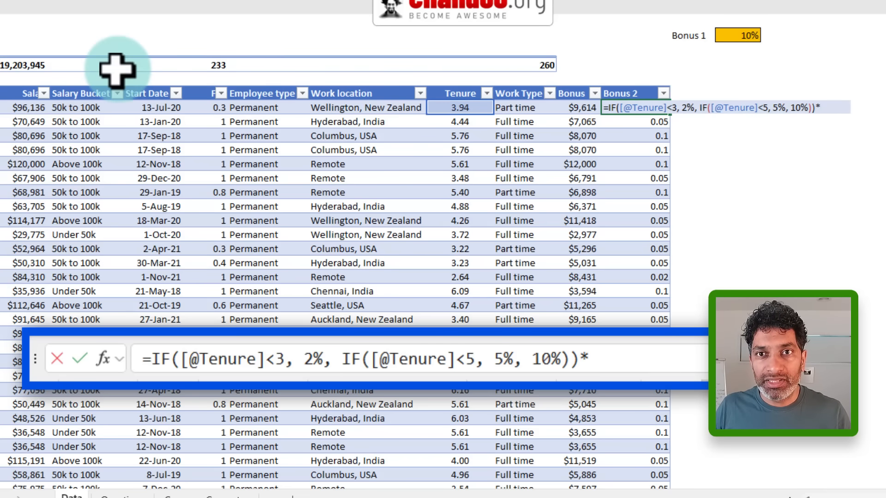
pyautogui.click(28, 108)
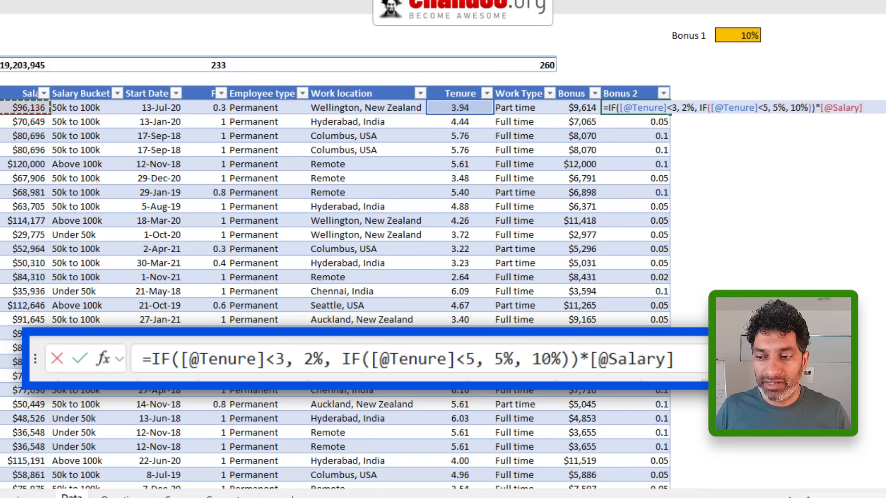
pyautogui.hotkey('ctrl', 'Return')
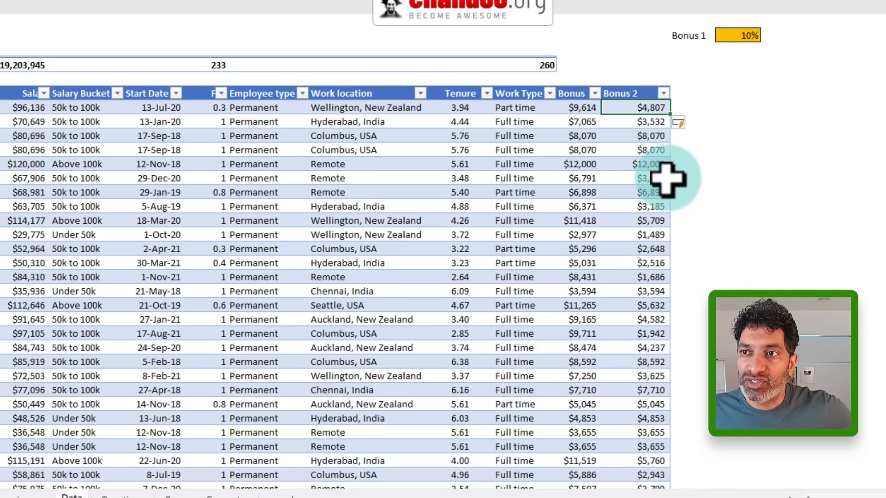
pyautogui.click(459, 135)
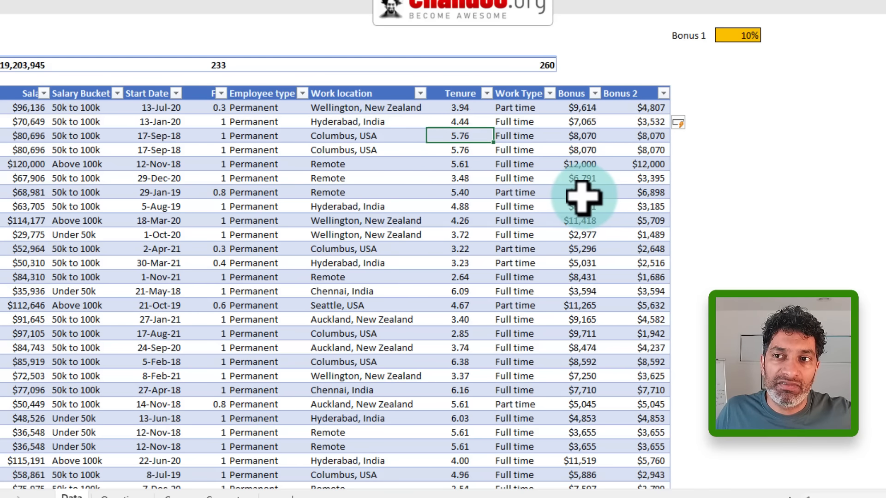
# - Check the Bonus 2 amounts against Salary and Tenure in the third row and in the row with 2.64 years' tenure
pyautogui.click(648, 135)
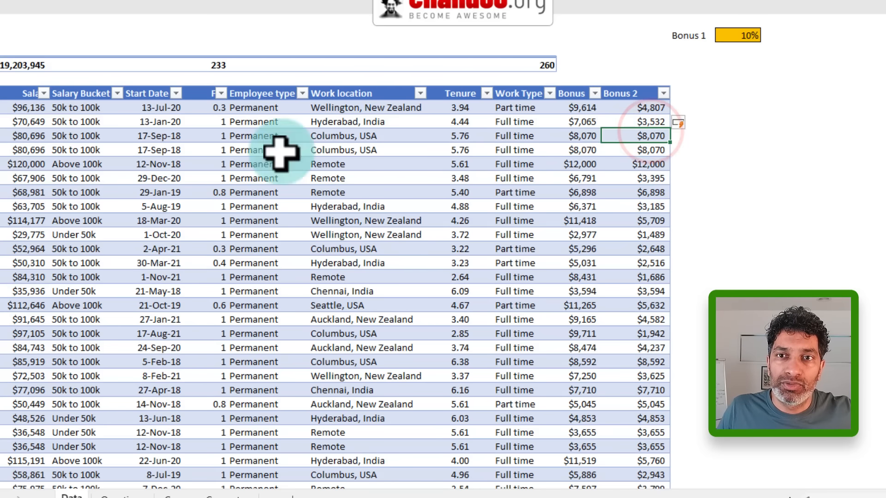
pyautogui.click(23, 135)
pyautogui.click(649, 135)
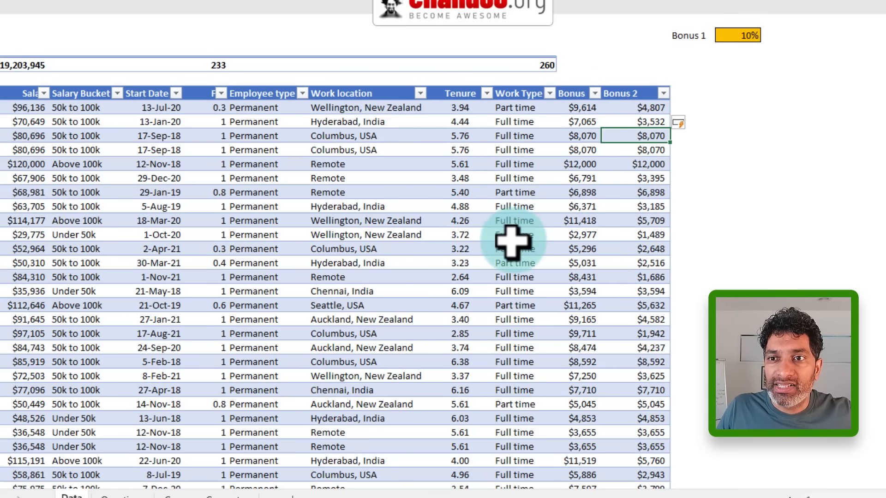
pyautogui.click(469, 279)
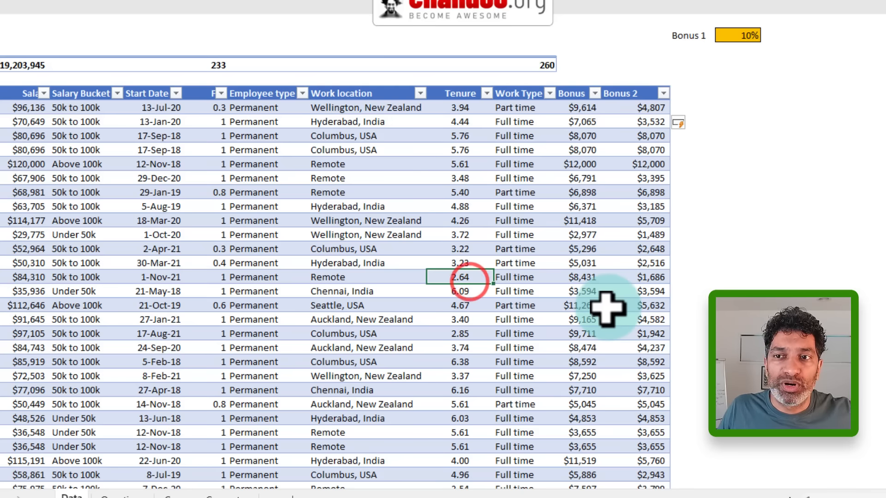
pyautogui.click(655, 277)
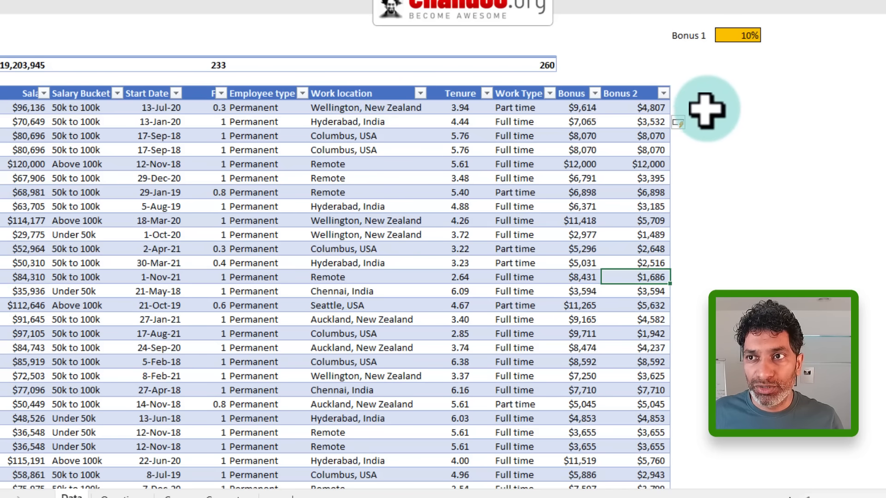
# - Add a Bonus 3 column directly after Bonus 2 in the employee table
pyautogui.click(698, 95)
pyautogui.write('Bonus 3')
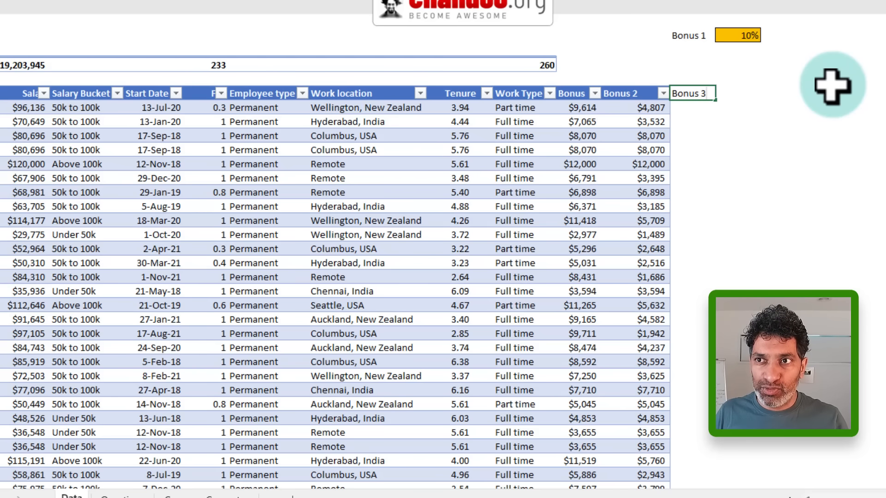
pyautogui.hotkey('ctrl', 'Return')
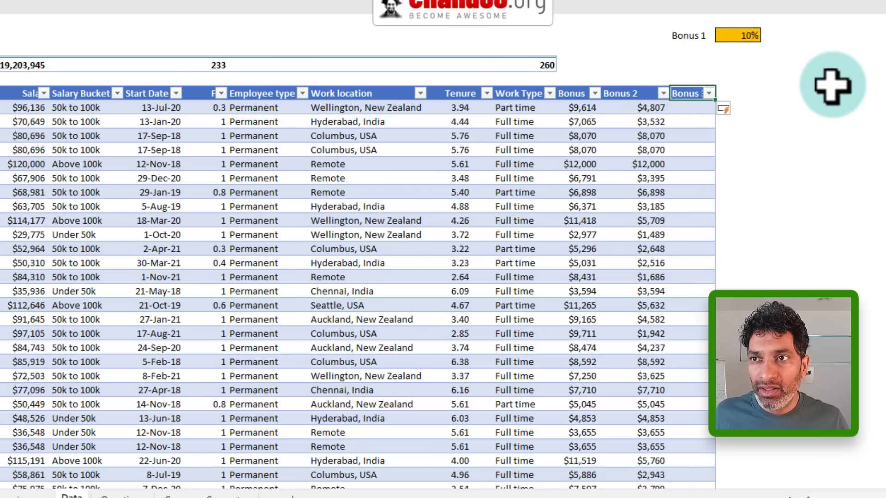
pyautogui.press('Down')
pyautogui.write('=i')
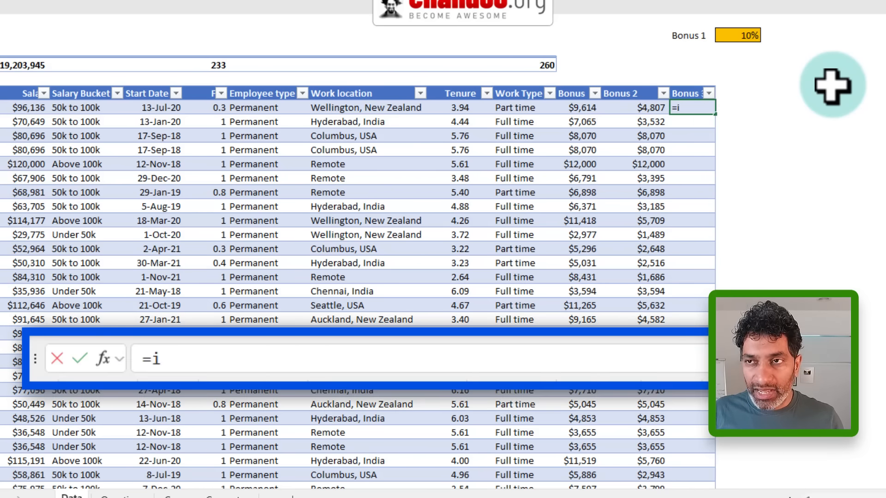
pyautogui.write('fs')
pyautogui.press('Tab')
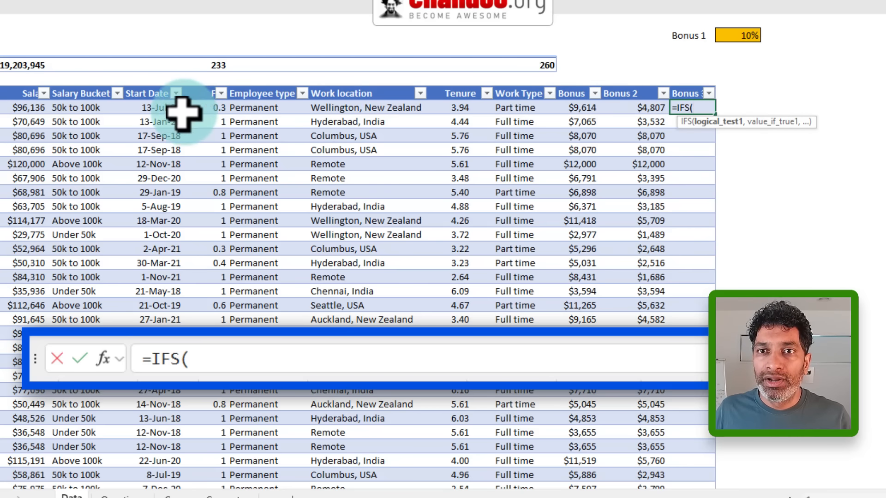
pyautogui.click(450, 109)
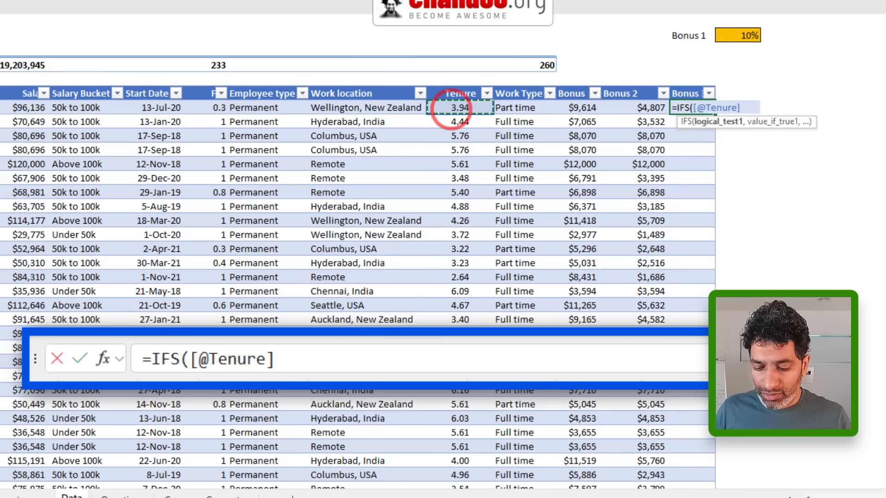
pyautogui.write('<3,')
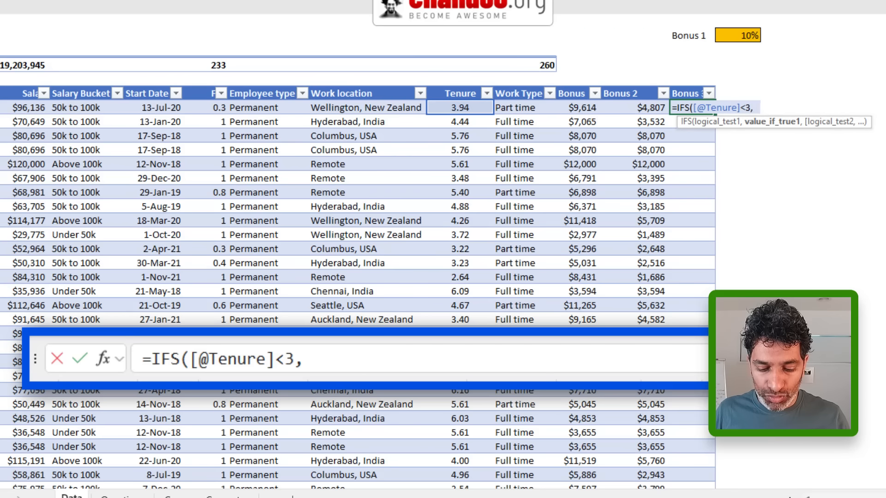
pyautogui.write(' 2%,')
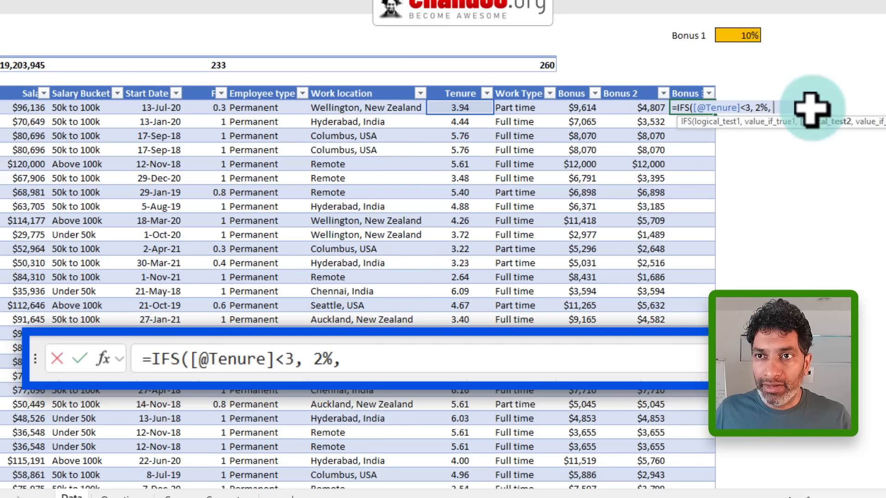
pyautogui.click(445, 109)
pyautogui.write('<')
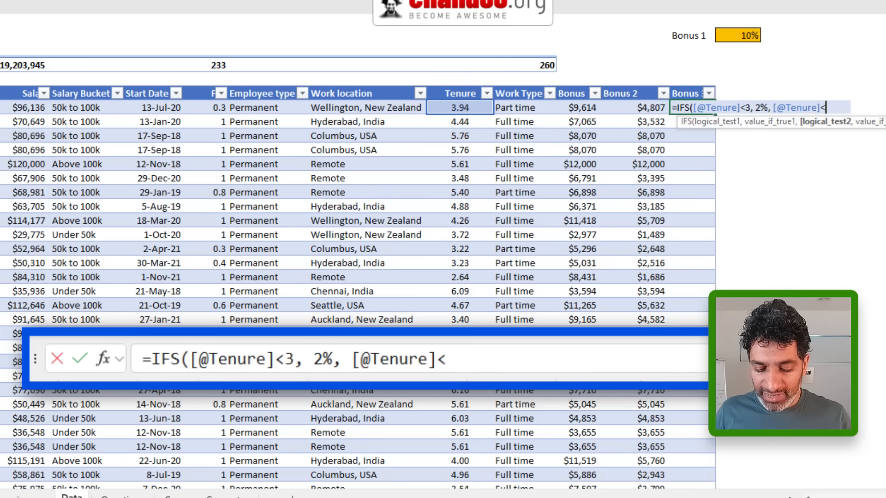
pyautogui.write('5, 5%,')
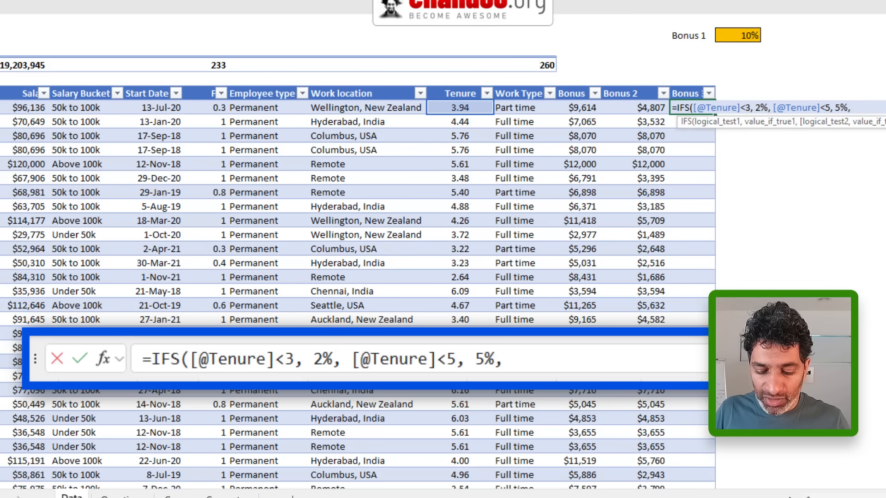
pyautogui.write('true')
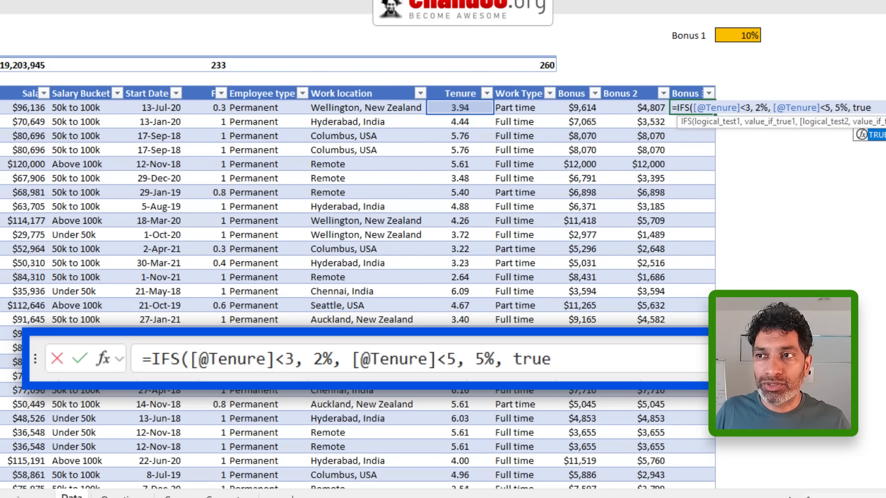
pyautogui.write(', ')
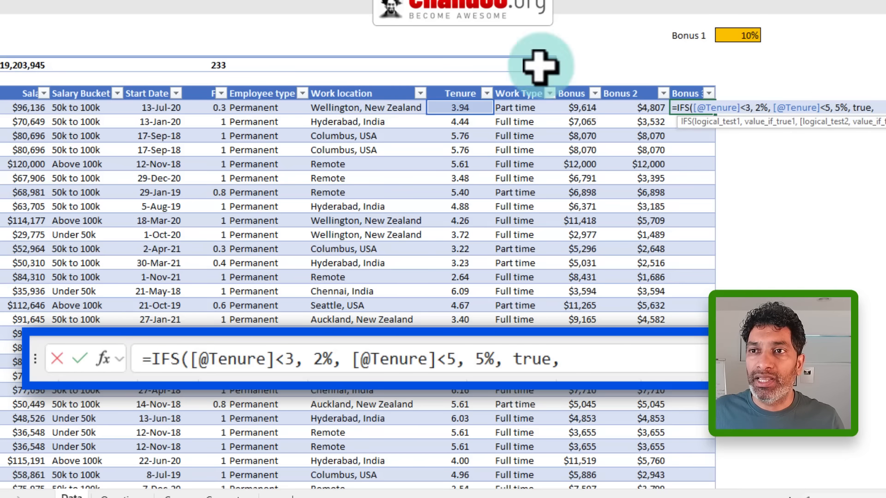
pyautogui.write('105)')
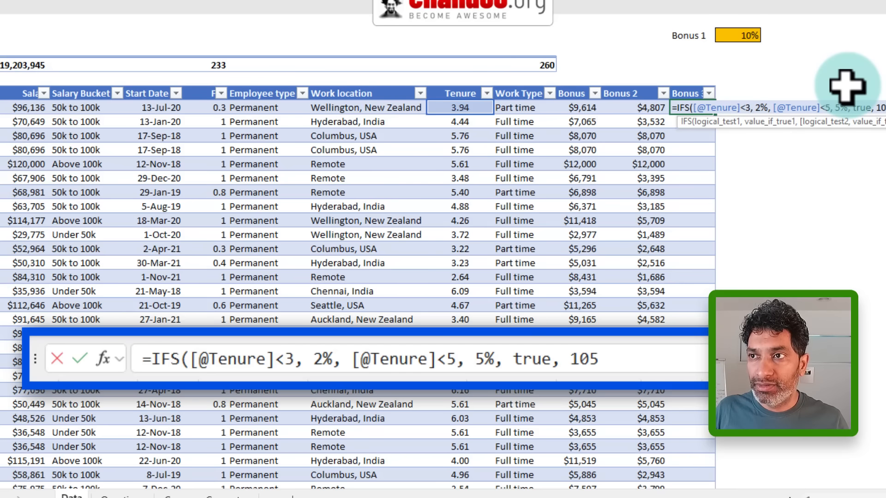
pyautogui.press('BackSpace')
pyautogui.press('BackSpace')
pyautogui.write('%)')
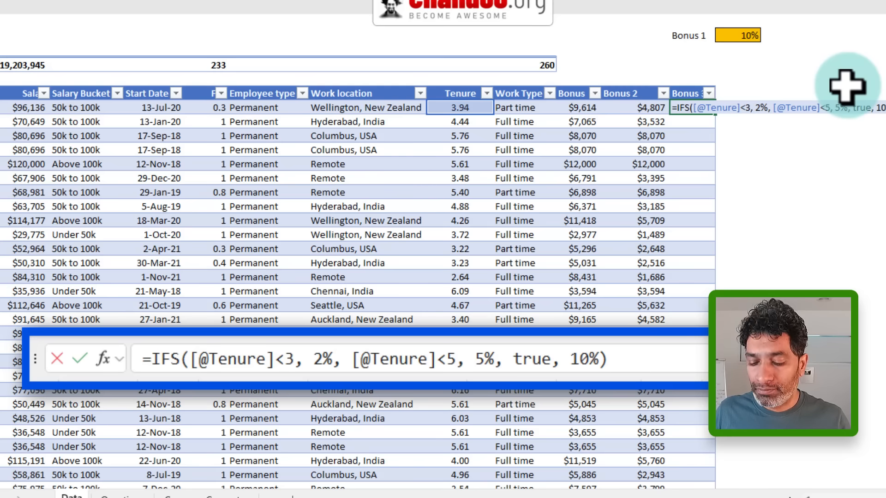
pyautogui.hotkey('ctrl', 'Return')
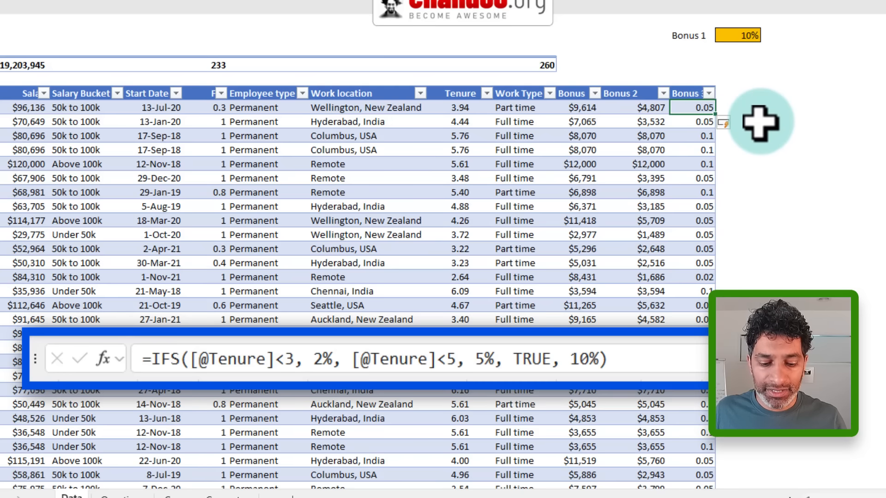
pyautogui.press('F2')
pyautogui.write('*')
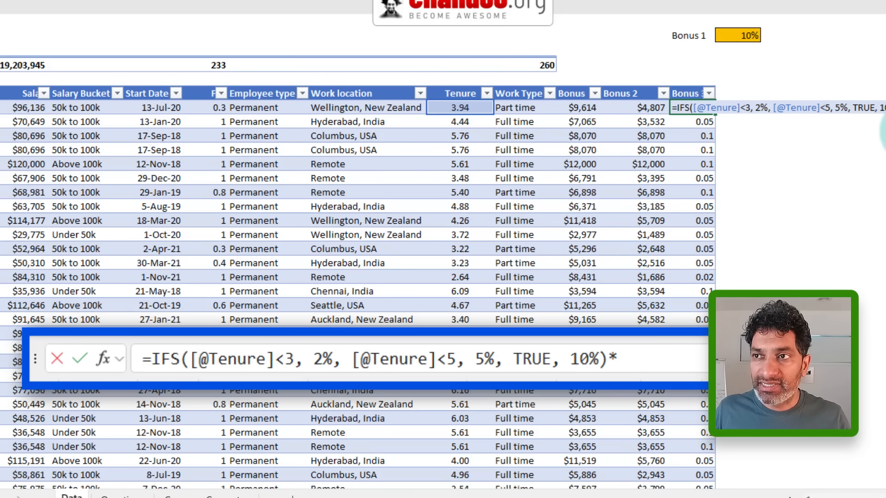
pyautogui.click(33, 107)
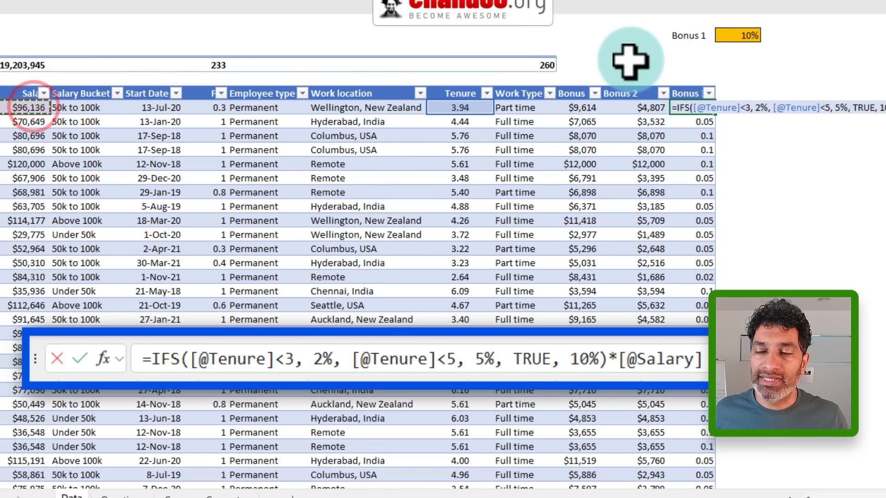
pyautogui.hotkey('ctrl', 'Return')
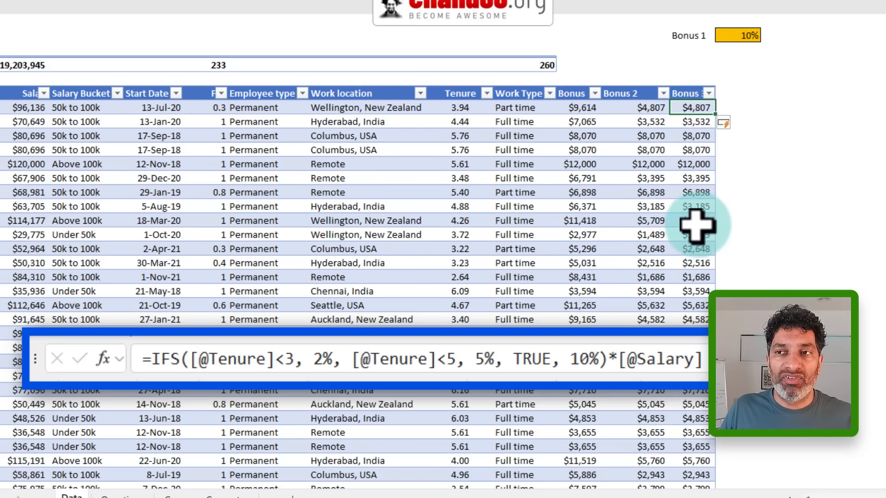
# - Compare the nested IF formula in Bonus 2 with the IFS formula in Bonus 3, and view the business questions on the Questions sheet
pyautogui.click(658, 123)
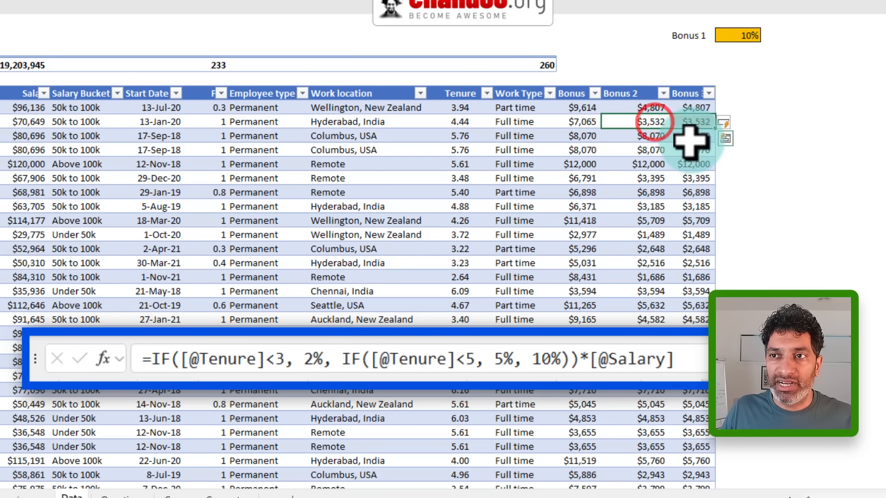
pyautogui.click(643, 139)
pyautogui.click(699, 110)
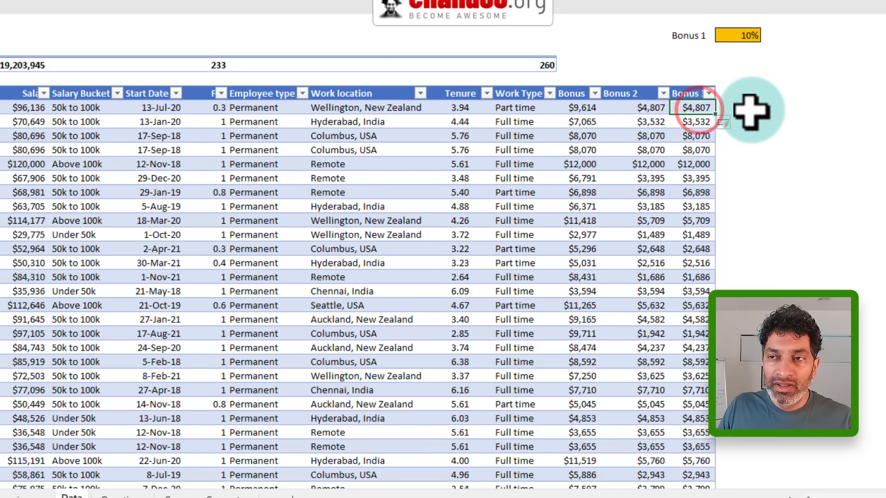
pyautogui.doubleClick(711, 108)
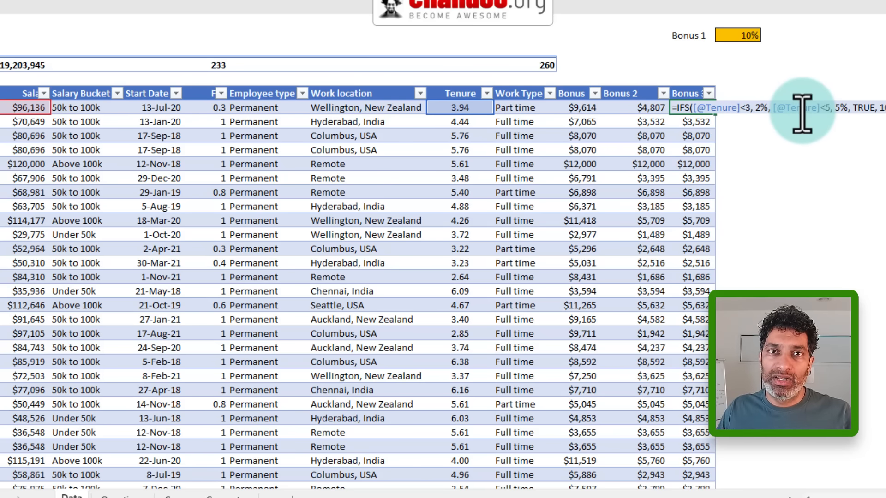
pyautogui.press('Escape')
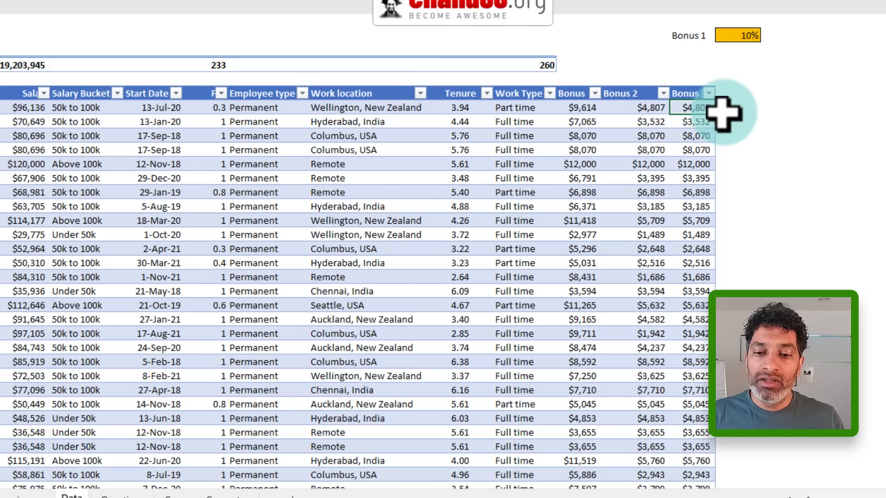
pyautogui.doubleClick(691, 306)
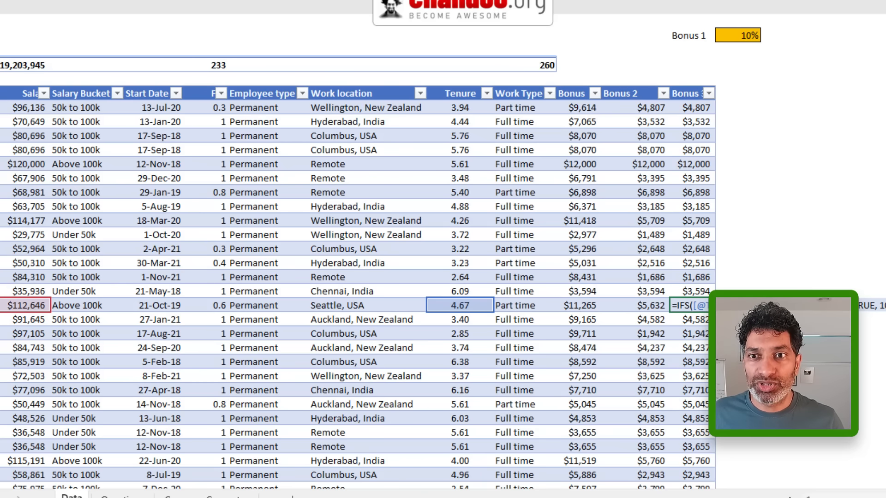
pyautogui.hotkey('ctrl', 'pagedown')
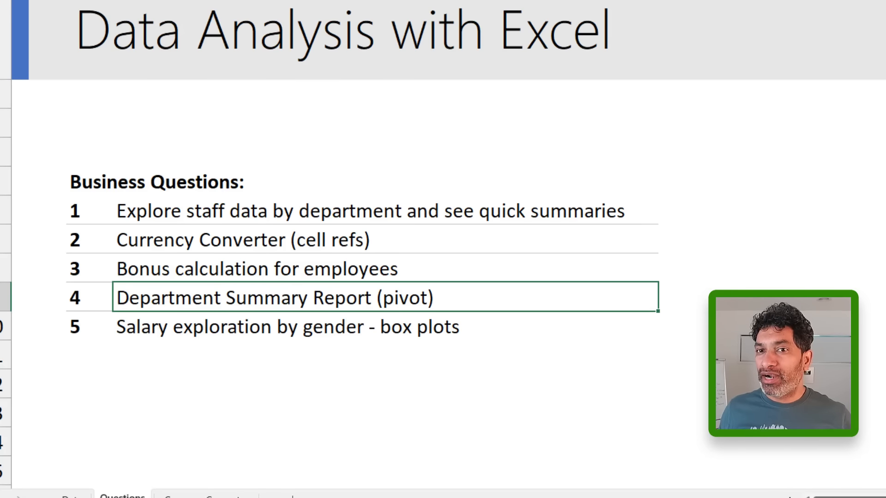
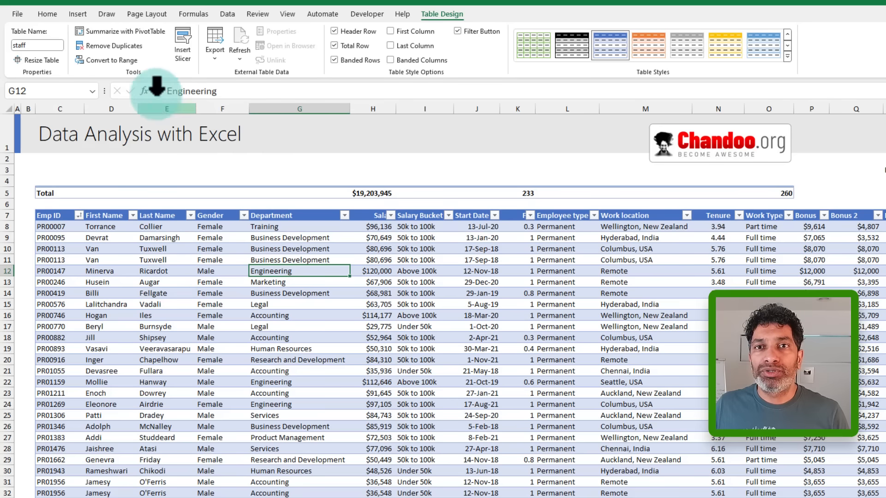
# - Create a PivotTable from the staff table on a new worksheet, without adding the data to the Data Model
pyautogui.click(167, 271)
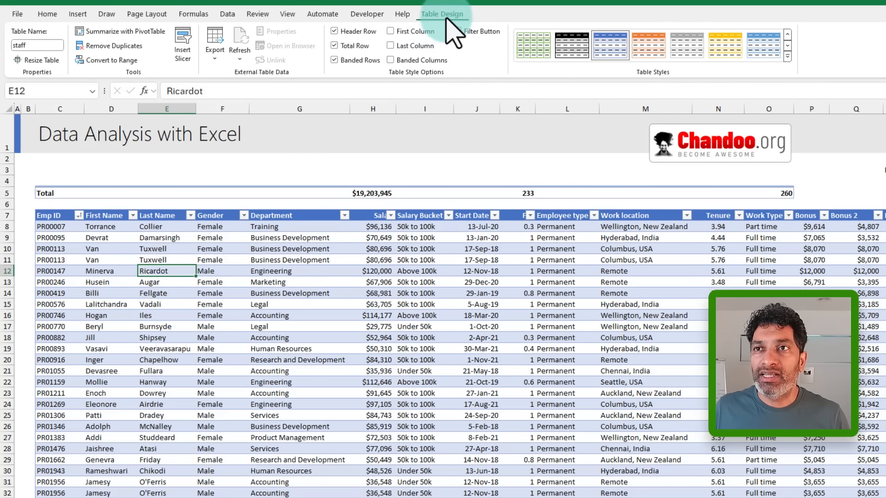
pyautogui.click(124, 31)
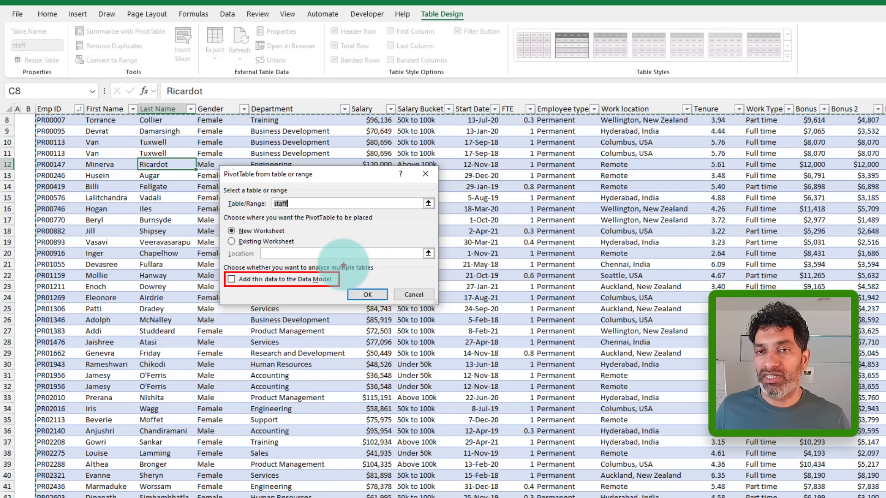
pyautogui.click(380, 298)
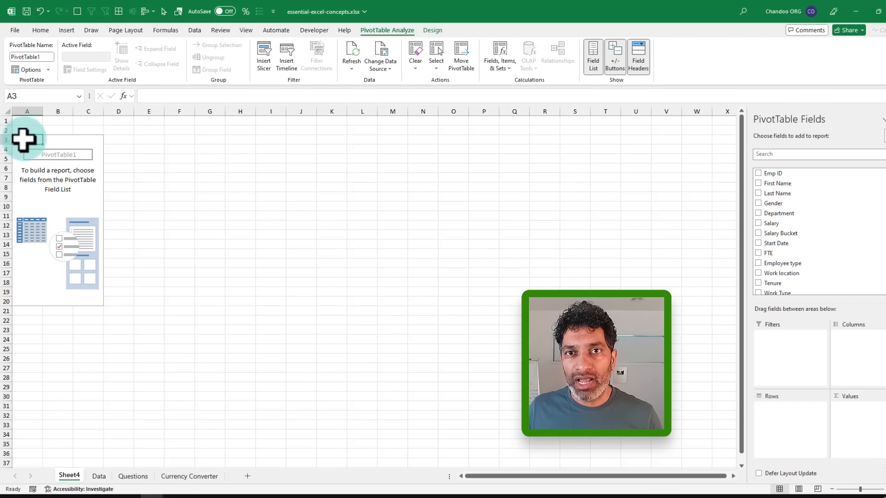
# - Add the Department field to the rows of the new PivotTable
pyautogui.moveTo(21, 139); pyautogui.dragTo(97, 301)
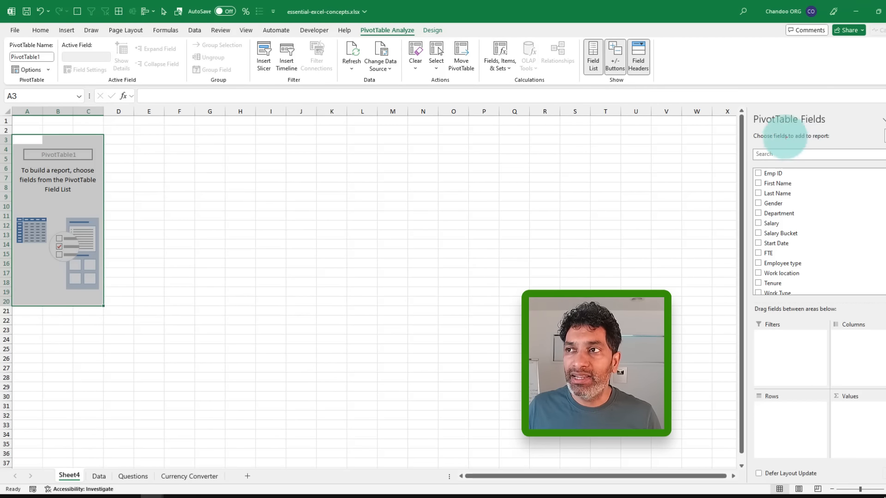
pyautogui.moveTo(749, 109)
pyautogui.mouseDown()
pyautogui.moveTo(811, 297)
pyautogui.moveTo(885, 425)
pyautogui.moveTo(884, 470)
pyautogui.mouseUp()
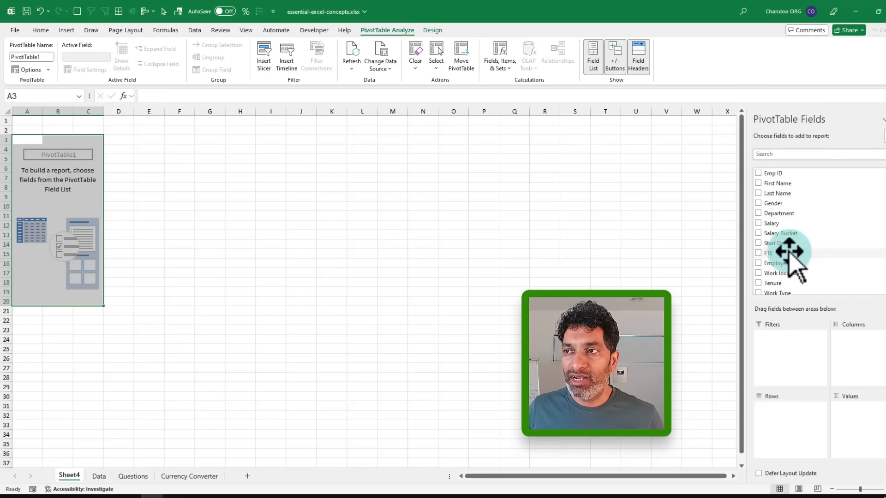
pyautogui.moveTo(783, 213); pyautogui.dragTo(784, 437)
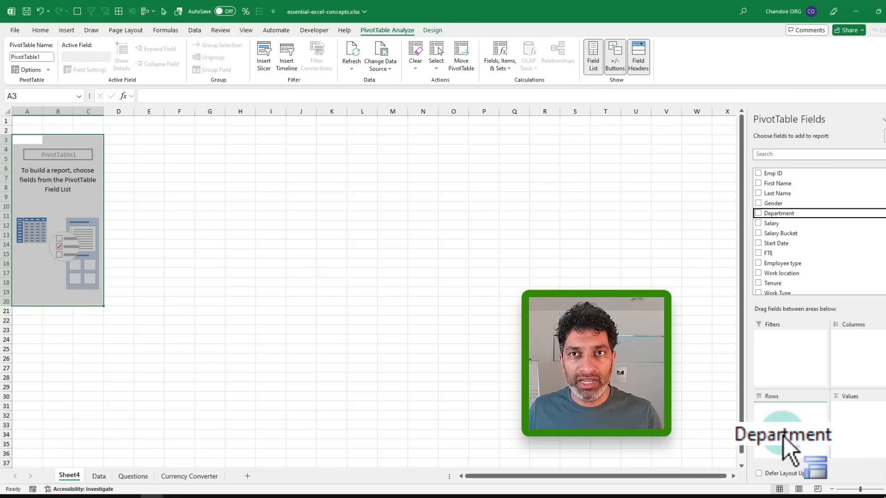
pyautogui.moveTo(784, 436); pyautogui.dragTo(784, 437)
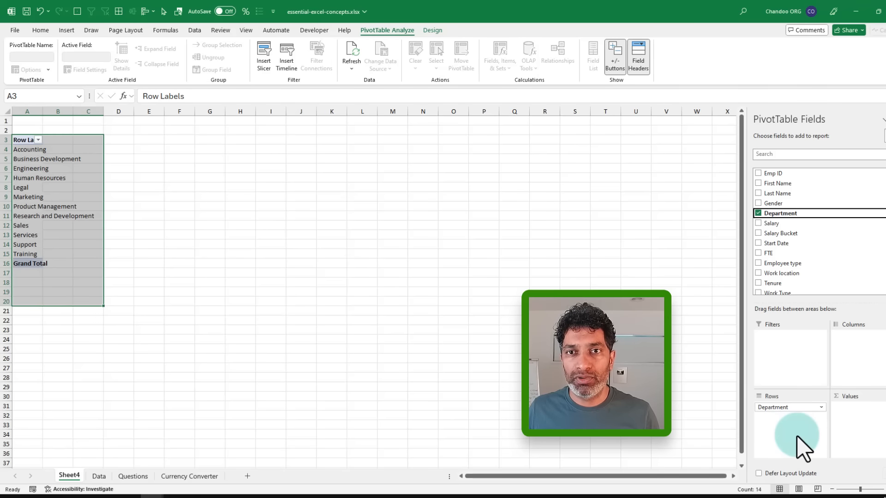
# - Widen column A so the full department names fit in the PivotTable's row labels
pyautogui.moveTo(18, 149); pyautogui.dragTo(16, 254)
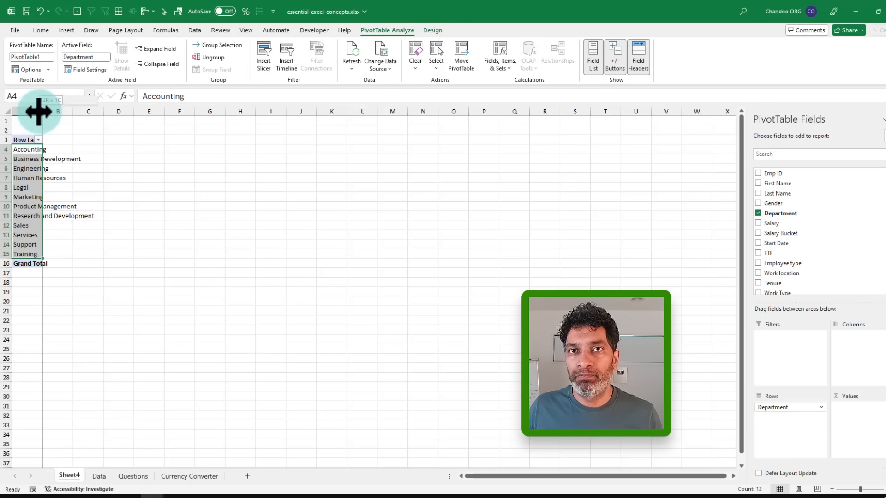
pyautogui.moveTo(38, 112); pyautogui.dragTo(96, 115)
pyautogui.scroll(5, 163, 198)
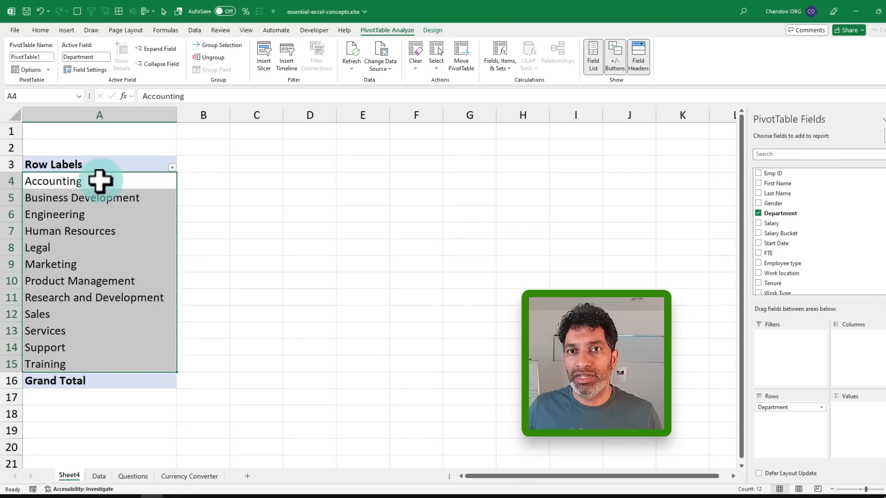
# - Examine the list of departments in the PivotTable's row labels, from Accounting to Training
pyautogui.click(100, 181)
pyautogui.click(87, 198)
pyautogui.click(65, 214)
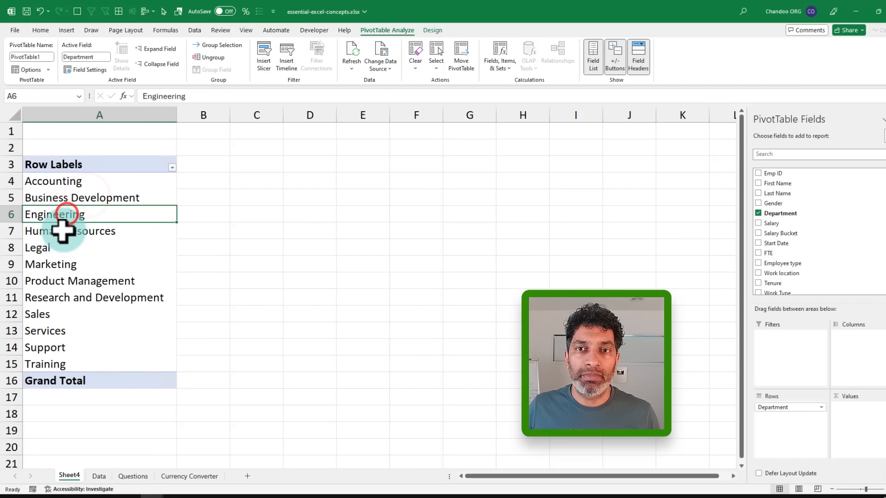
pyautogui.click(57, 231)
pyautogui.click(44, 248)
pyautogui.click(46, 261)
pyautogui.moveTo(64, 176); pyautogui.dragTo(65, 199)
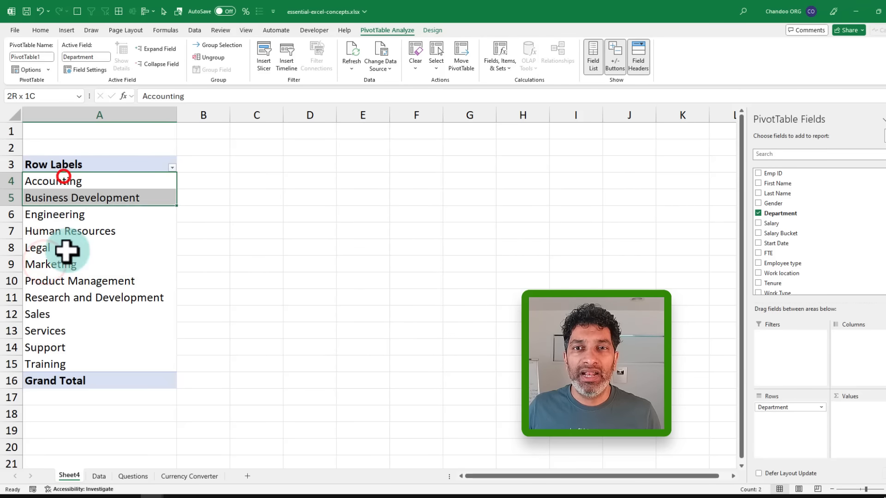
pyautogui.moveTo(67, 252); pyautogui.dragTo(78, 365)
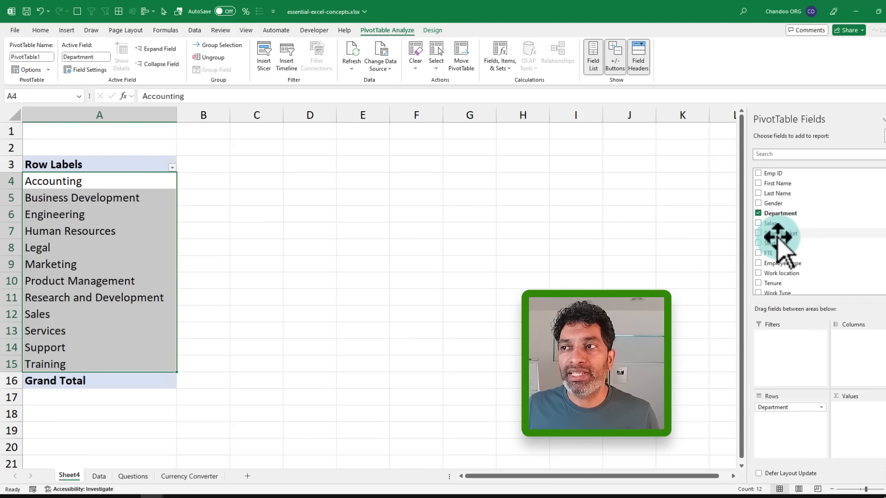
# - Add the Emp ID field to the PivotTable values as a count and check the headcount per department
pyautogui.moveTo(772, 173); pyautogui.dragTo(772, 173)
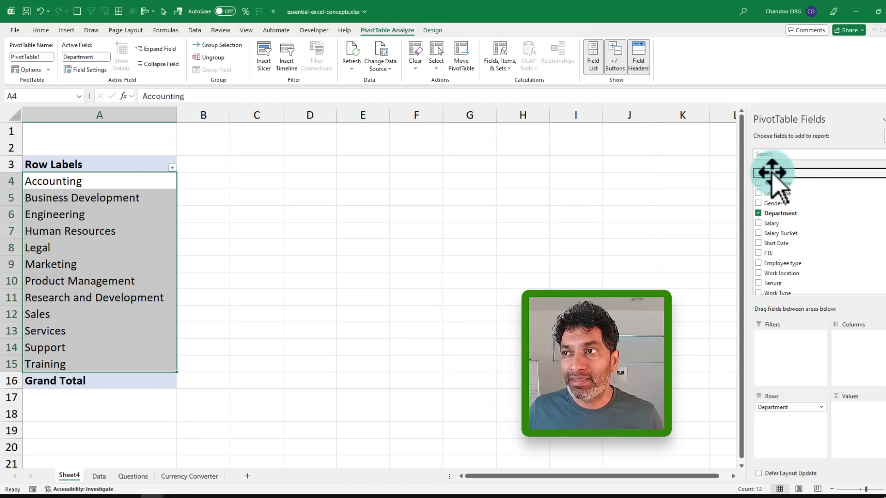
pyautogui.moveTo(772, 173); pyautogui.dragTo(860, 413)
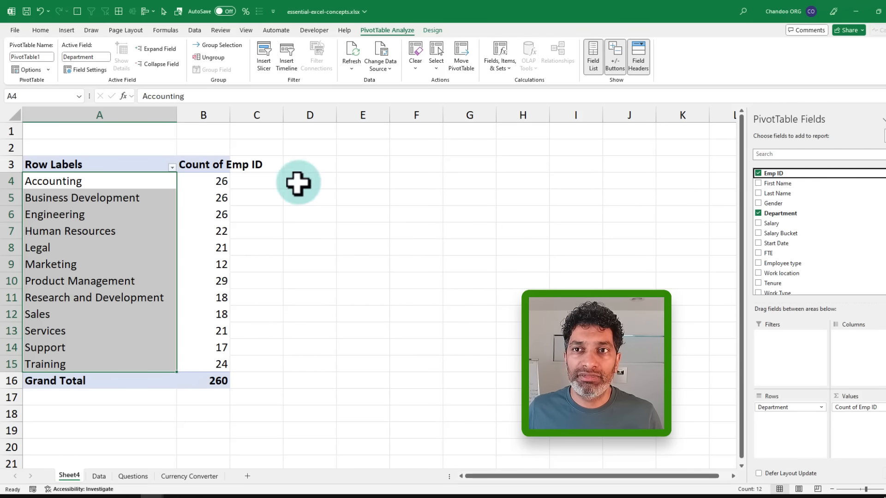
pyautogui.moveTo(208, 180); pyautogui.dragTo(208, 369)
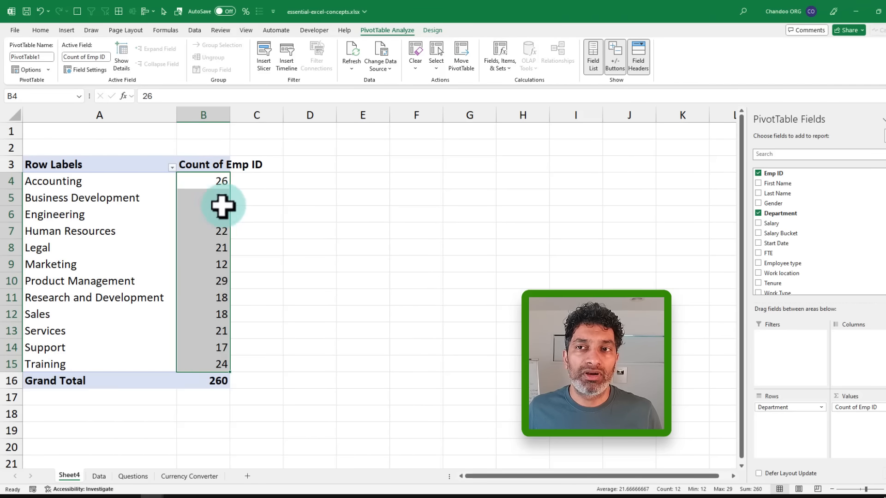
pyautogui.click(214, 182)
pyautogui.moveTo(214, 182); pyautogui.dragTo(188, 370)
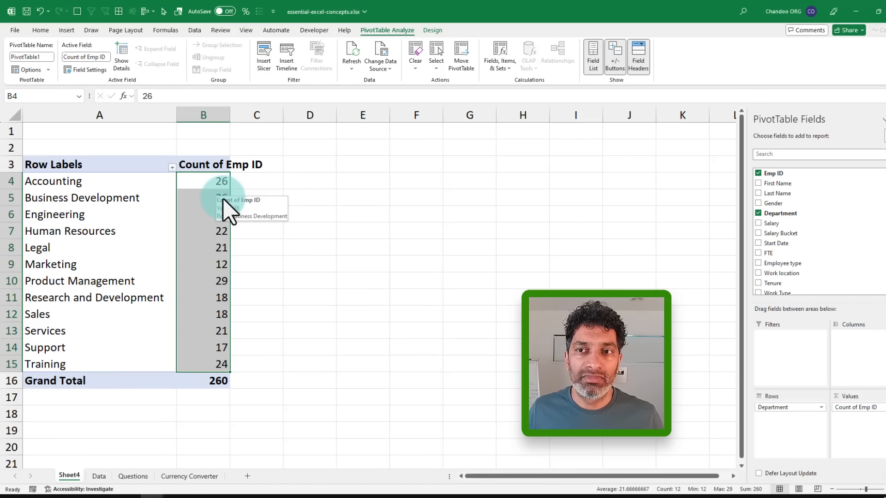
pyautogui.moveTo(129, 283); pyautogui.dragTo(225, 283)
pyautogui.click(212, 292)
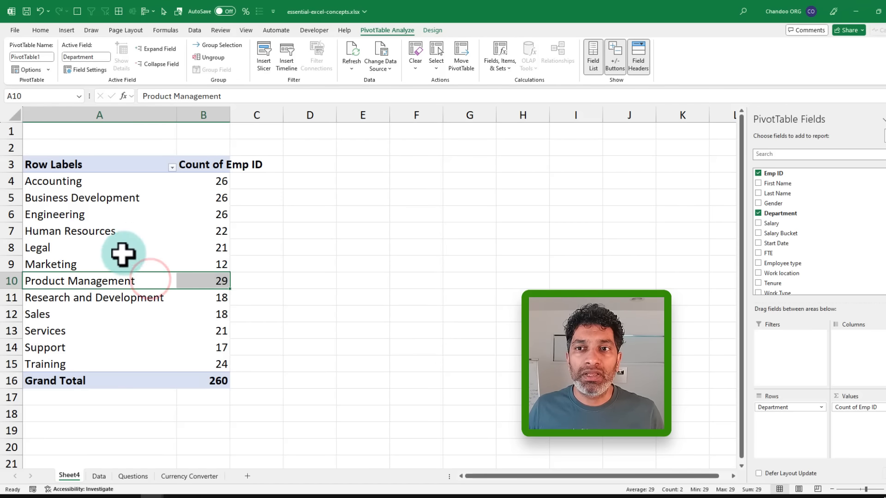
pyautogui.moveTo(94, 264); pyautogui.dragTo(199, 269)
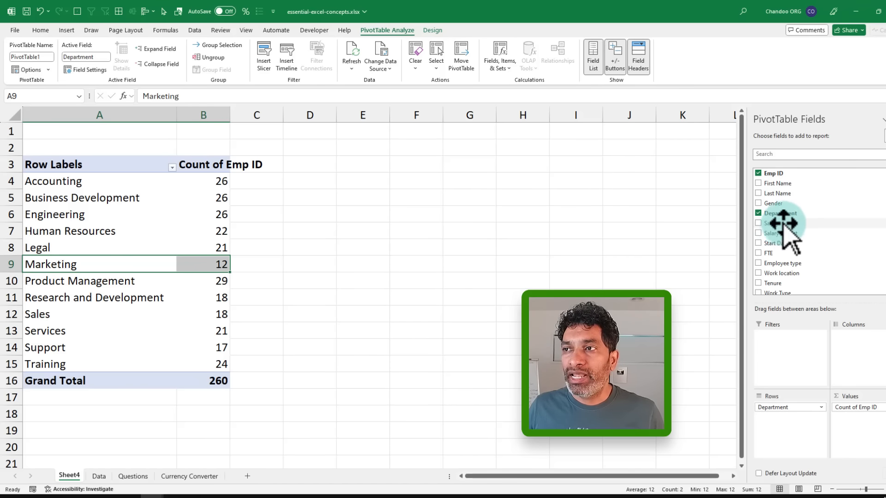
# - Add the Salary field to the PivotTable values as a sum and widen column C to show the full amounts
pyautogui.moveTo(775, 224); pyautogui.dragTo(865, 439)
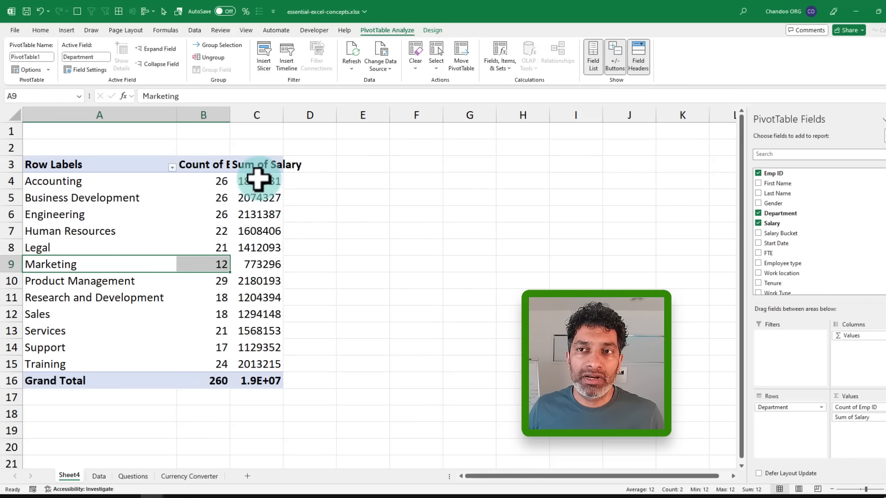
pyautogui.moveTo(258, 180); pyautogui.dragTo(258, 381)
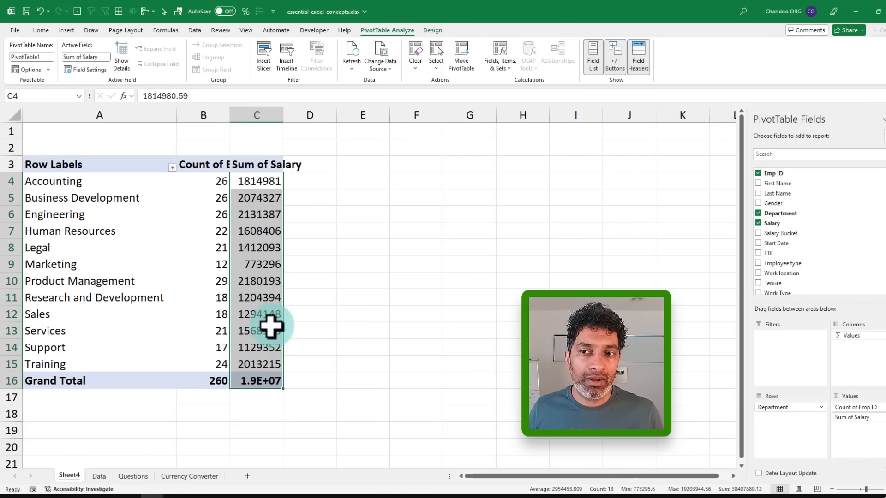
pyautogui.moveTo(284, 115); pyautogui.dragTo(312, 119)
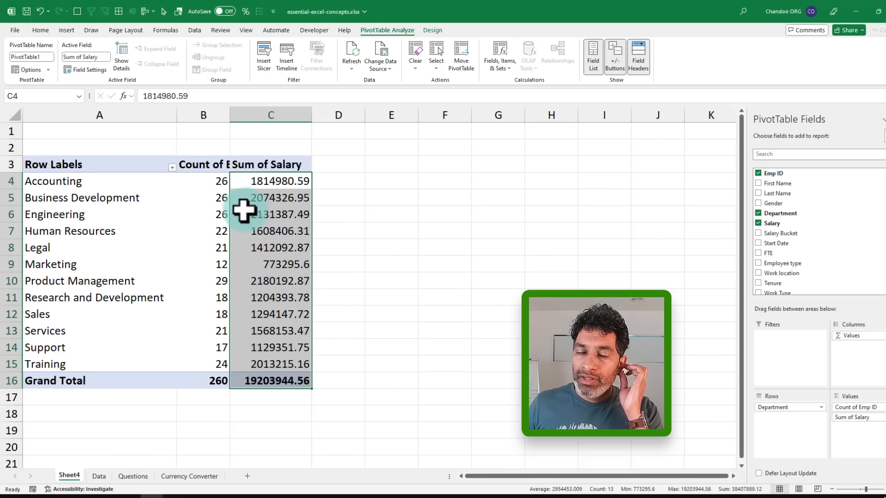
# - Set the Sum of Salary number format to Currency with $ and no decimal places, and widen column B
pyautogui.click(260, 187)
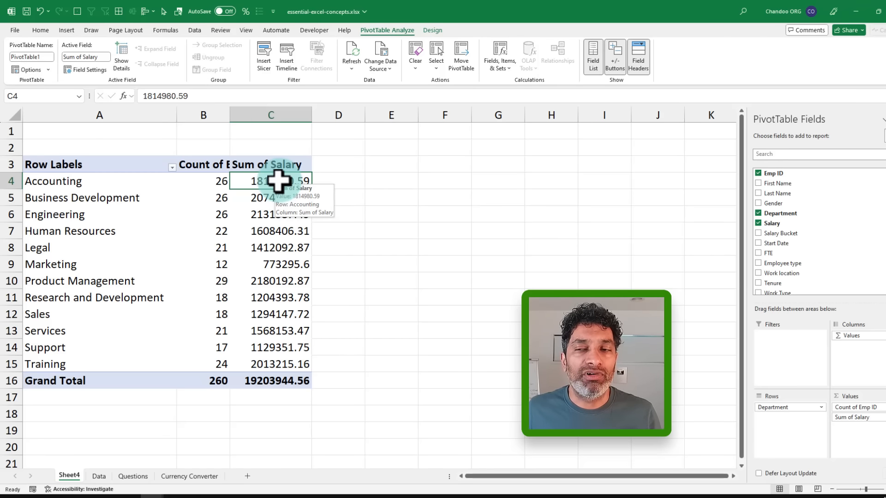
pyautogui.rightClick(279, 180)
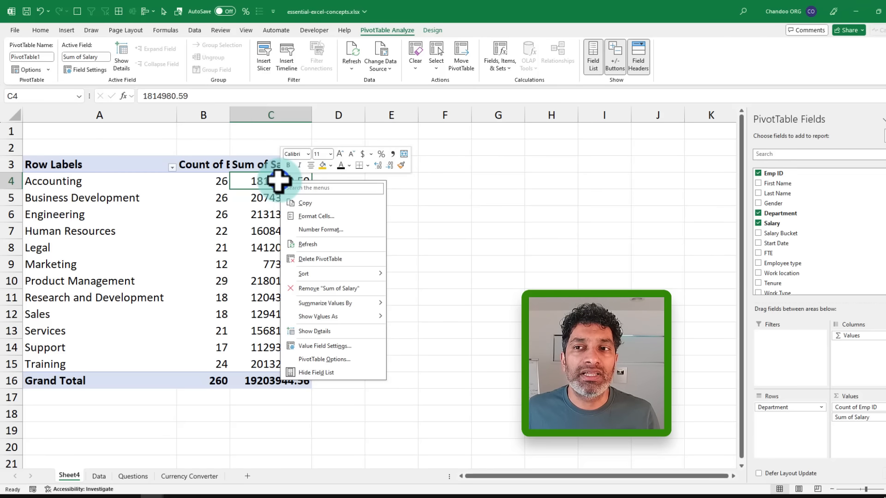
pyautogui.click(311, 230)
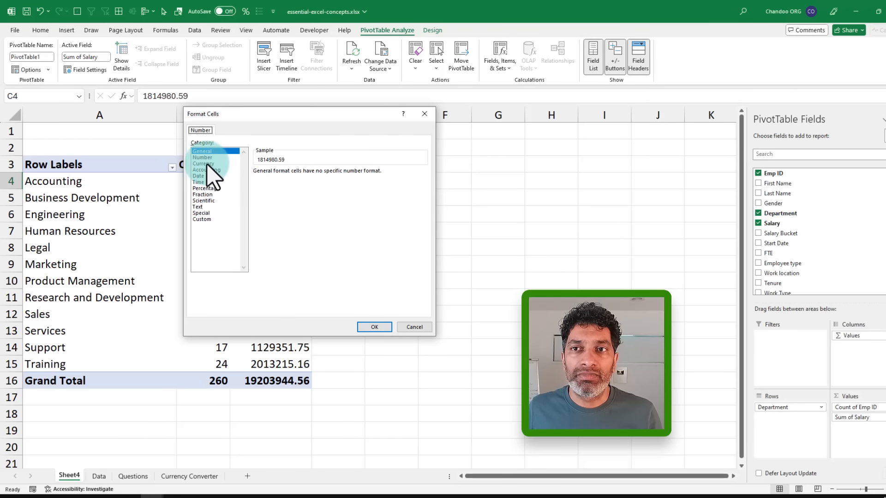
pyautogui.click(203, 164)
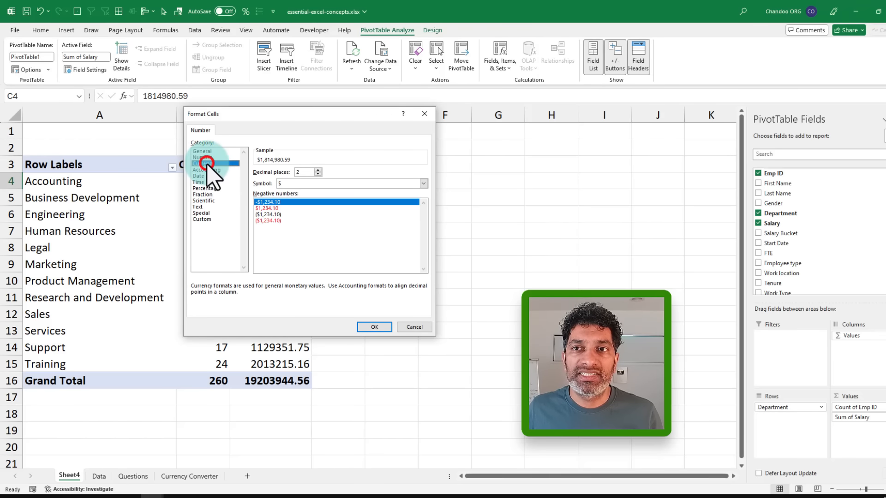
pyautogui.click(317, 175)
pyautogui.click(374, 327)
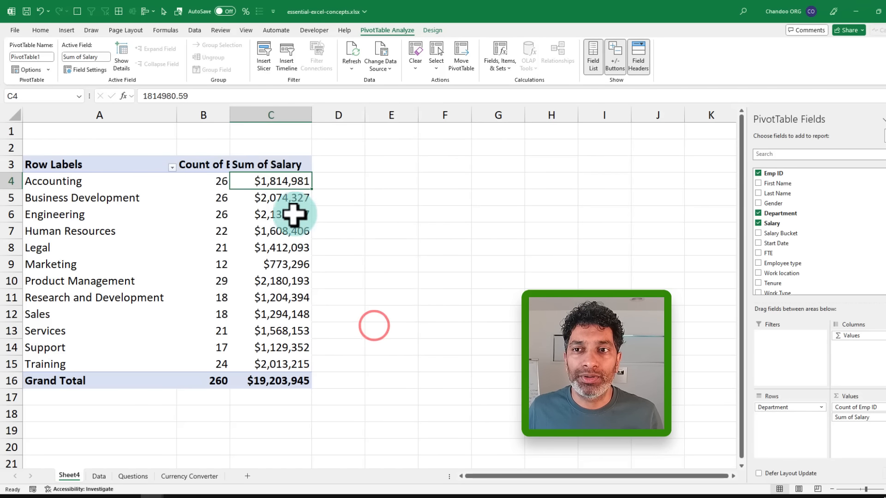
pyautogui.moveTo(282, 181); pyautogui.dragTo(297, 376)
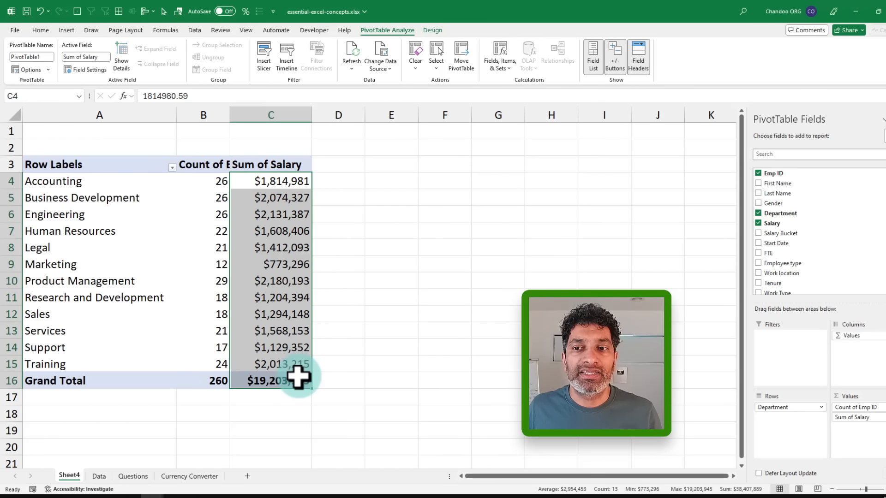
pyautogui.click(260, 381)
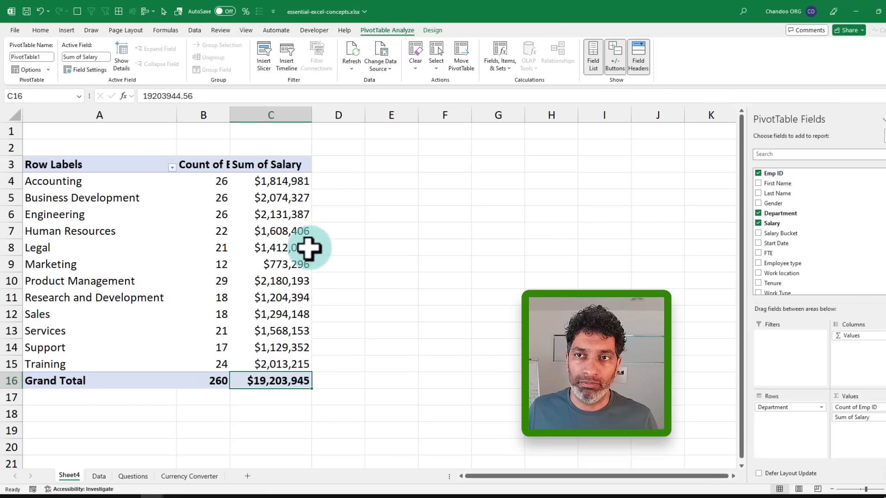
pyautogui.moveTo(229, 119); pyautogui.dragTo(249, 118)
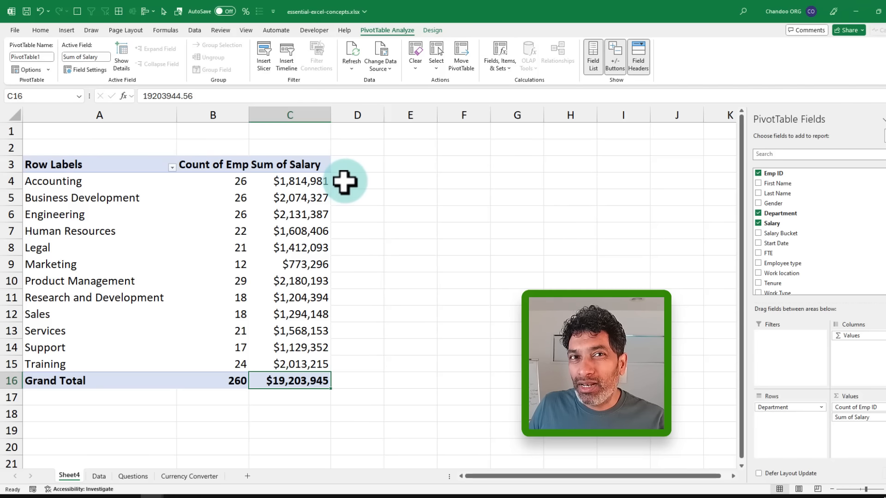
# - Add the Salary field to the PivotTable values a second time and summarize that copy by Average
pyautogui.click(312, 181)
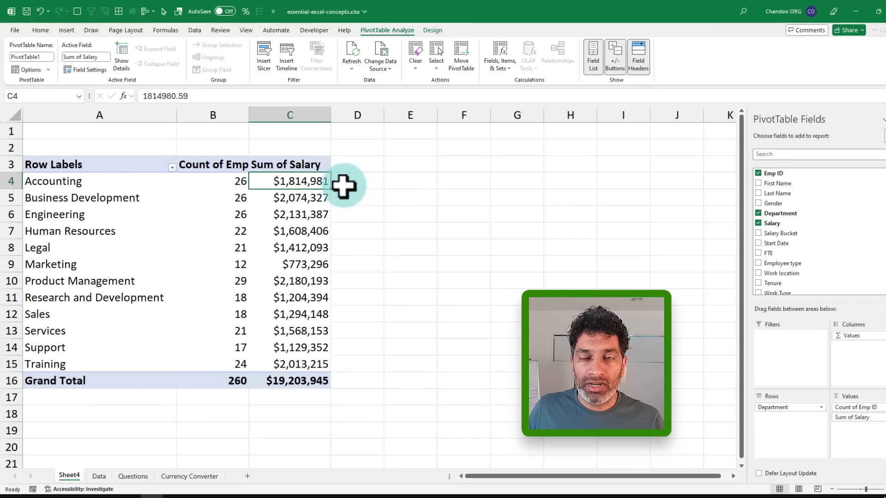
pyautogui.click(345, 180)
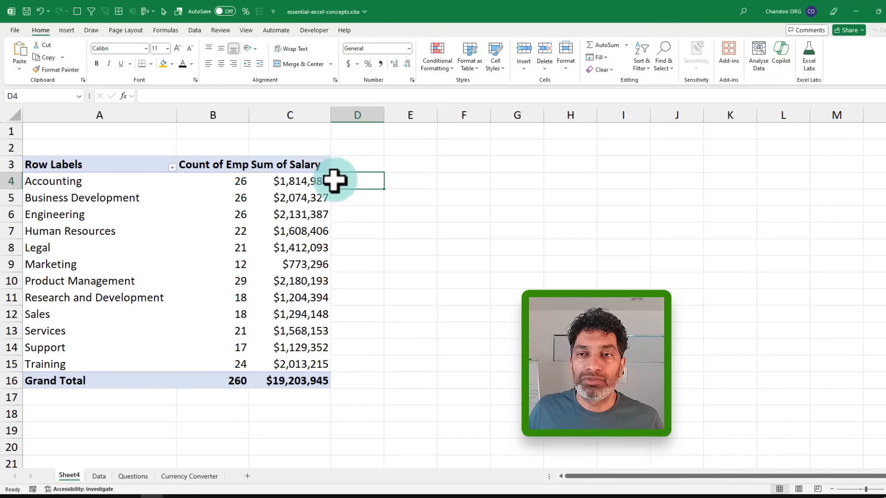
pyautogui.click(295, 182)
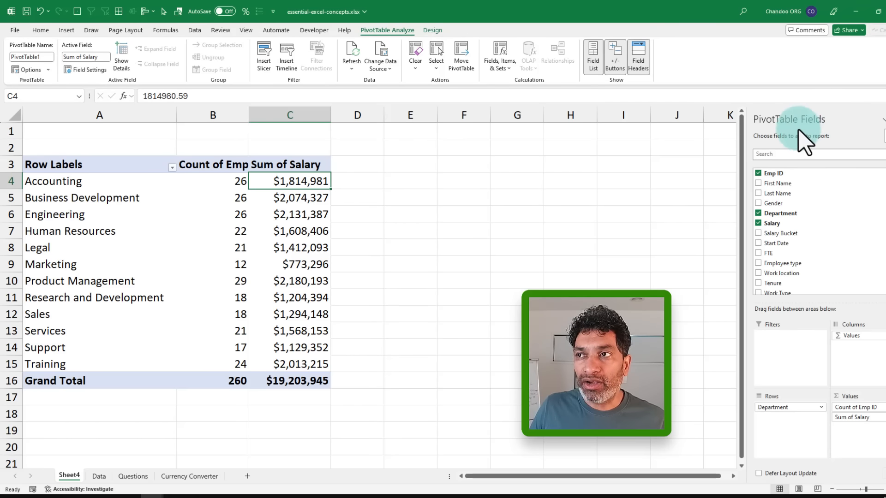
pyautogui.moveTo(779, 224); pyautogui.dragTo(865, 425)
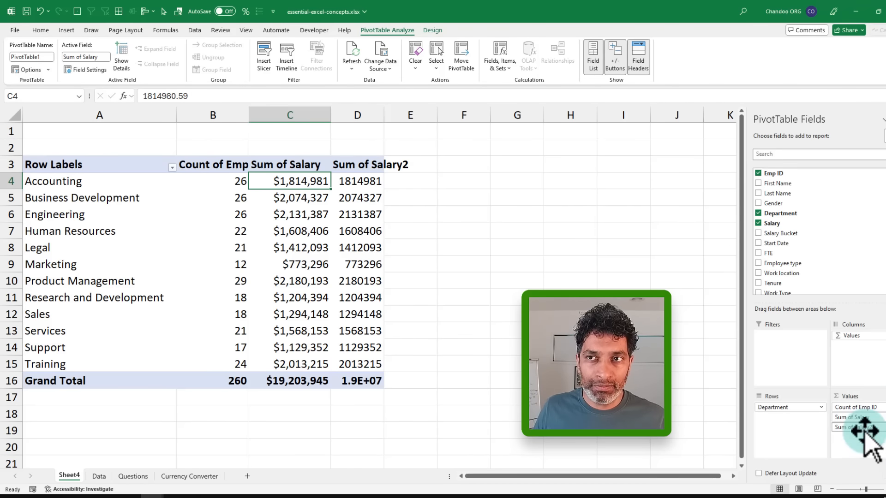
pyautogui.rightClick(368, 182)
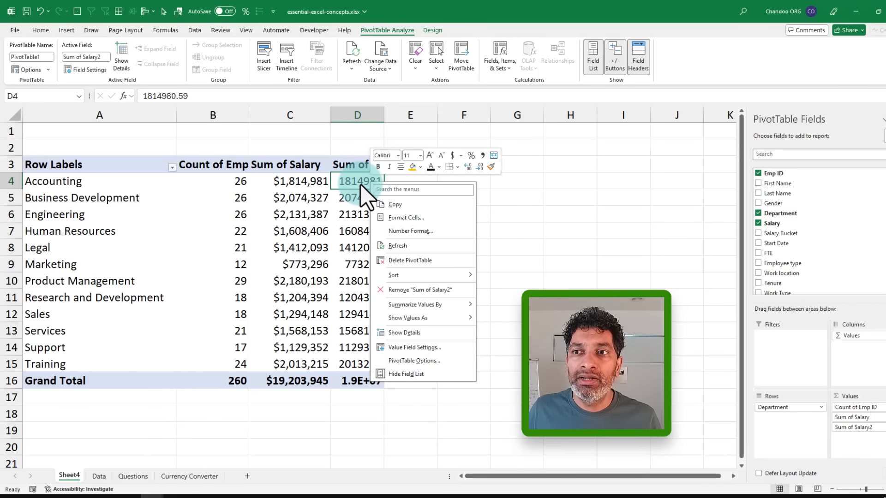
pyautogui.click(424, 307)
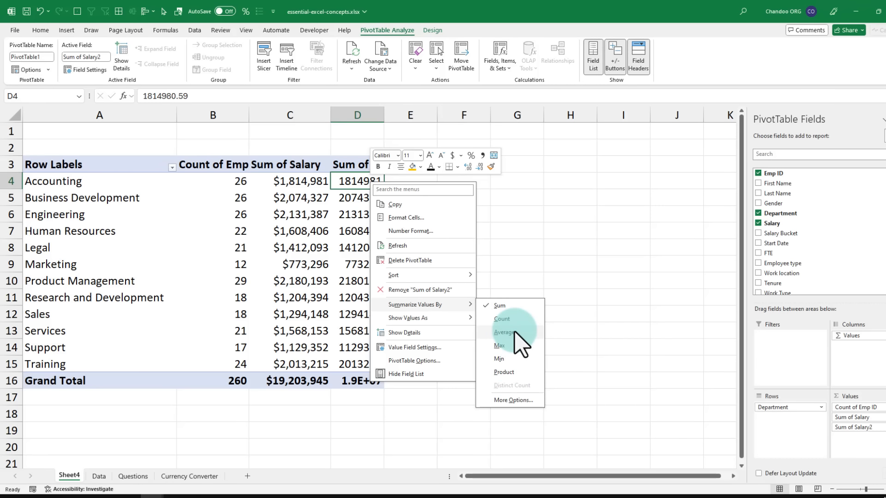
# - Set the average salary field's number format to Currency with $ and 0 decimal places
pyautogui.rightClick(363, 182)
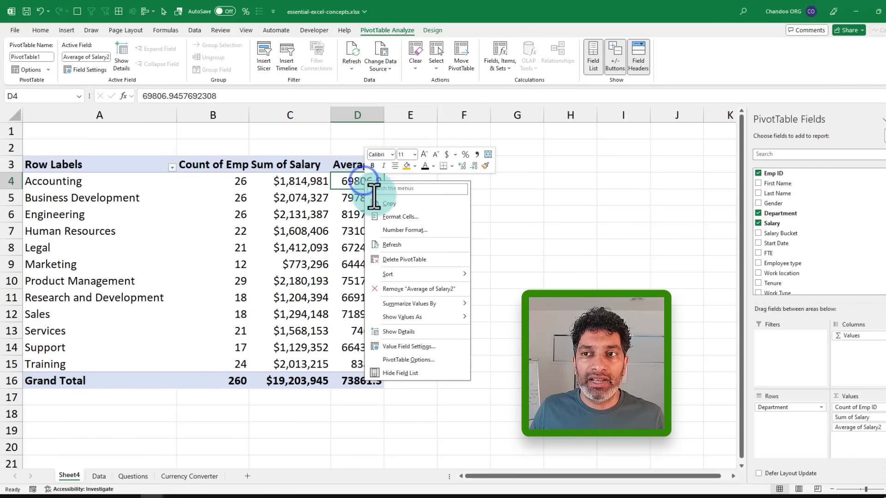
pyautogui.click(388, 227)
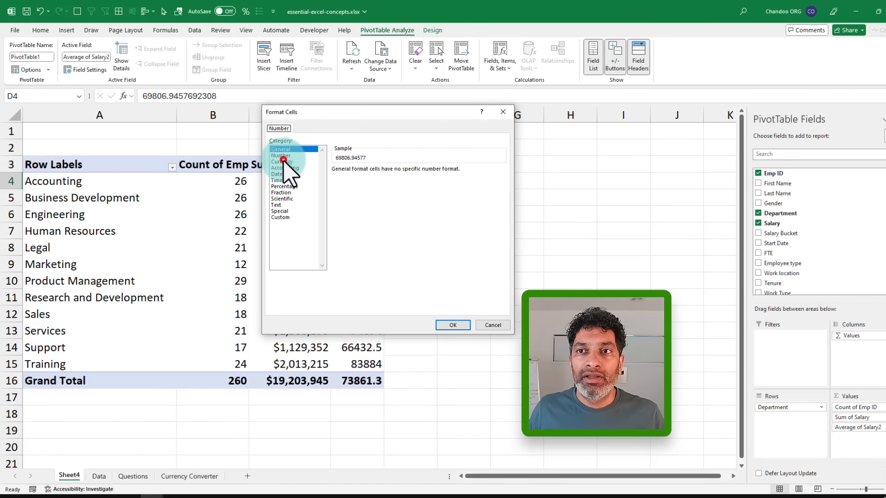
pyautogui.click(283, 162)
pyautogui.click(396, 172)
pyautogui.click(396, 172)
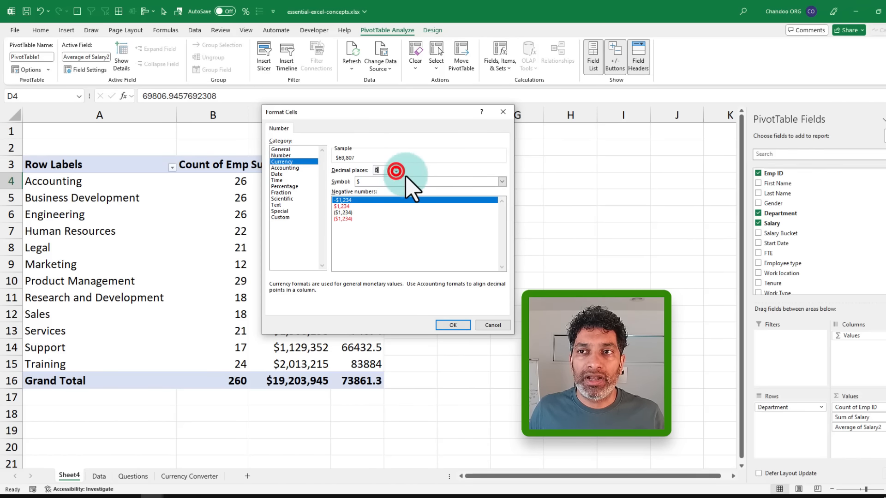
pyautogui.click(457, 324)
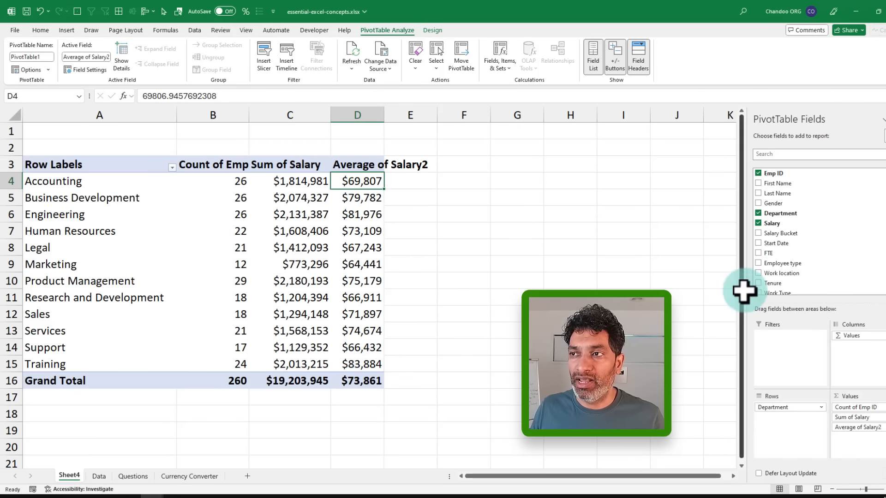
# - Add the FTE field to the PivotTable values as a sum and compare its total with the headcount
pyautogui.scroll(-1, 826, 238)
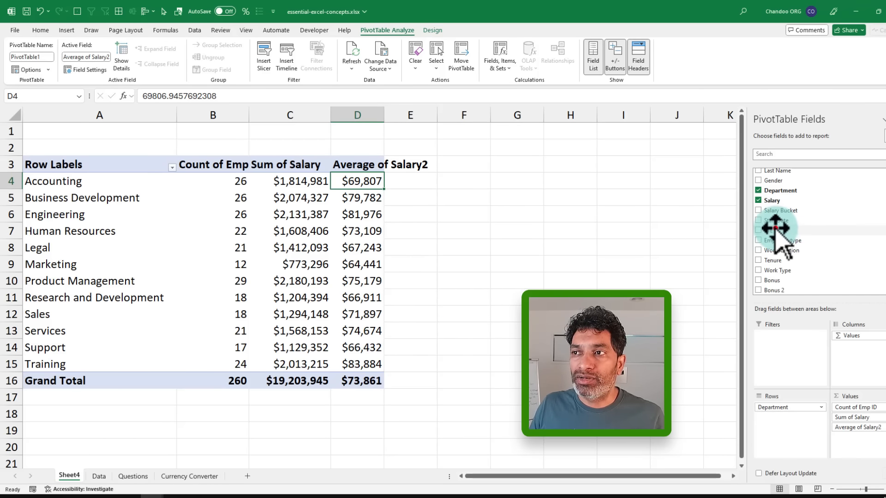
pyautogui.moveTo(775, 234); pyautogui.dragTo(845, 434)
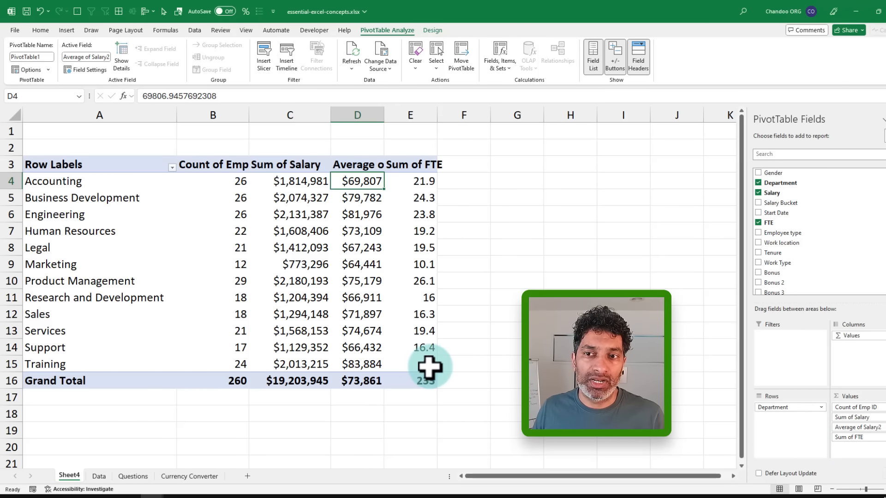
pyautogui.click(232, 383)
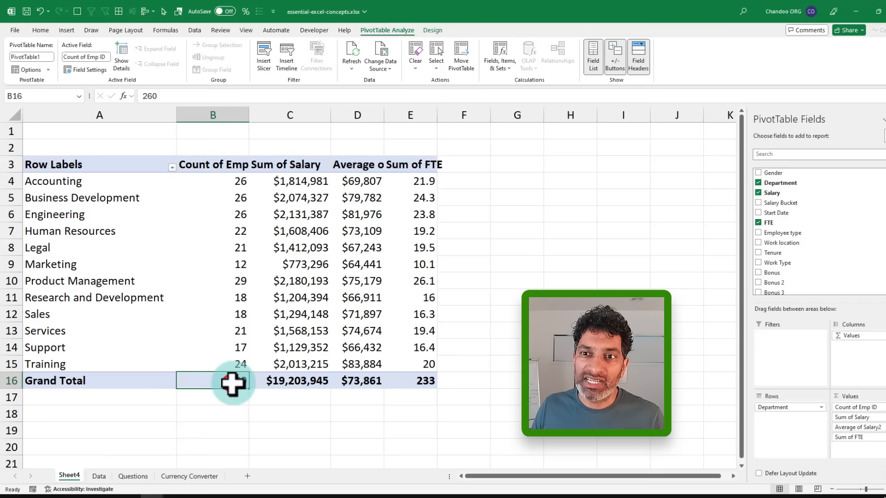
# - Add a Work location slicer to the PivotTable and place it beside the department summary
pyautogui.click(429, 381)
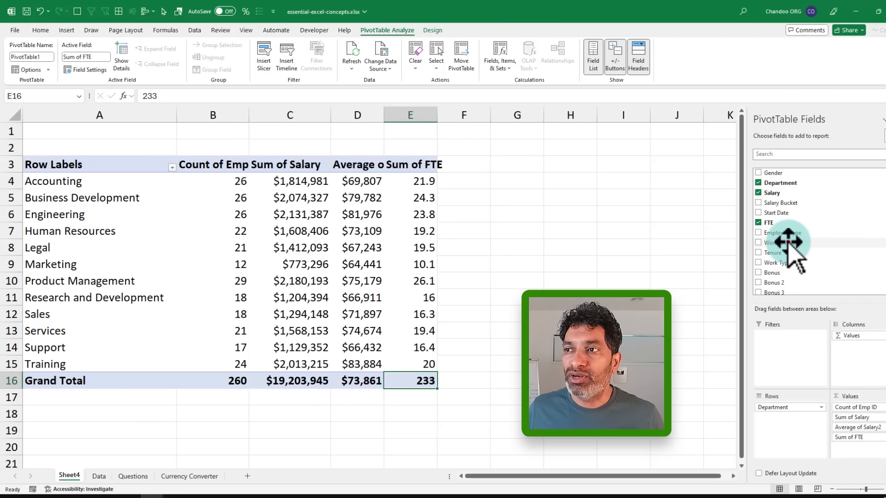
pyautogui.moveTo(787, 242)
pyautogui.mouseDown()
pyautogui.moveTo(782, 250)
pyautogui.moveTo(787, 242)
pyautogui.mouseUp()
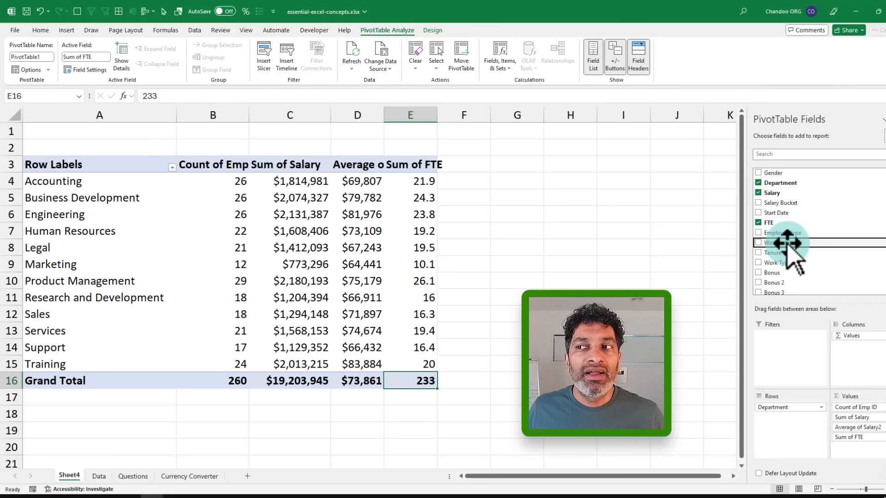
pyautogui.rightClick(787, 242)
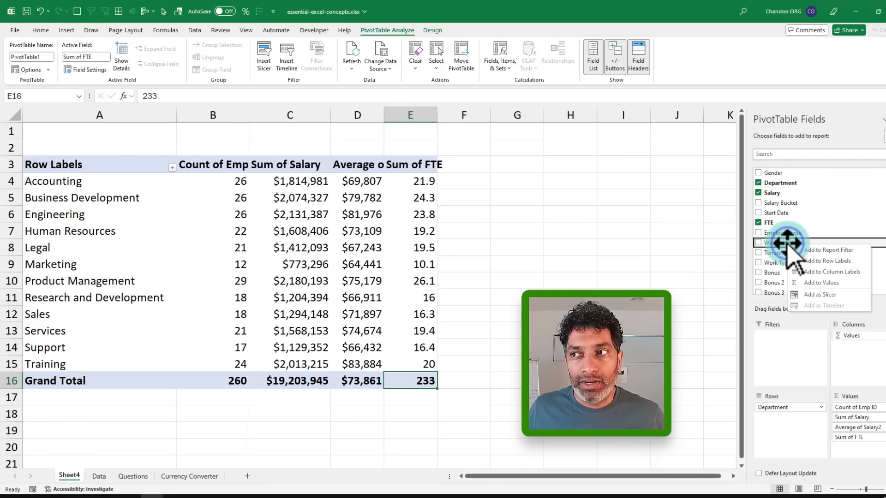
pyautogui.click(808, 295)
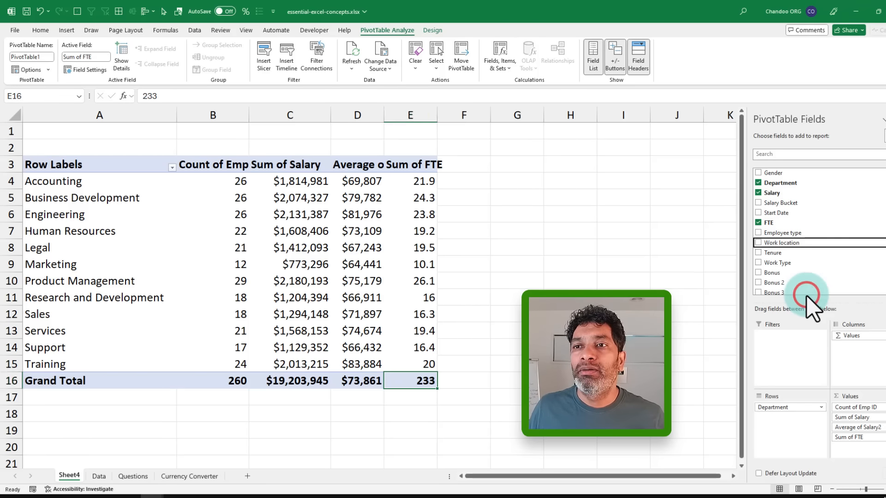
pyautogui.moveTo(359, 198); pyautogui.dragTo(589, 163)
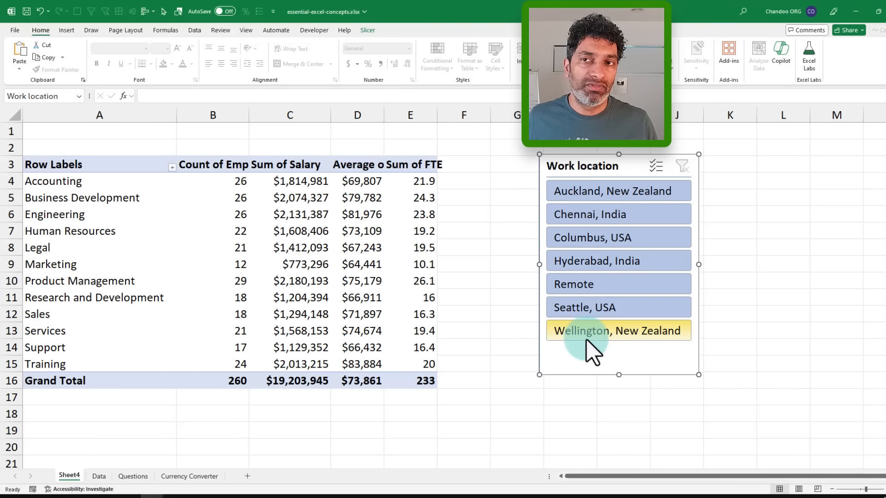
# - Filter the PivotTable to Hyderabad, India with the Work location slicer and review the headcount, salary and FTE figures
pyautogui.click(593, 260)
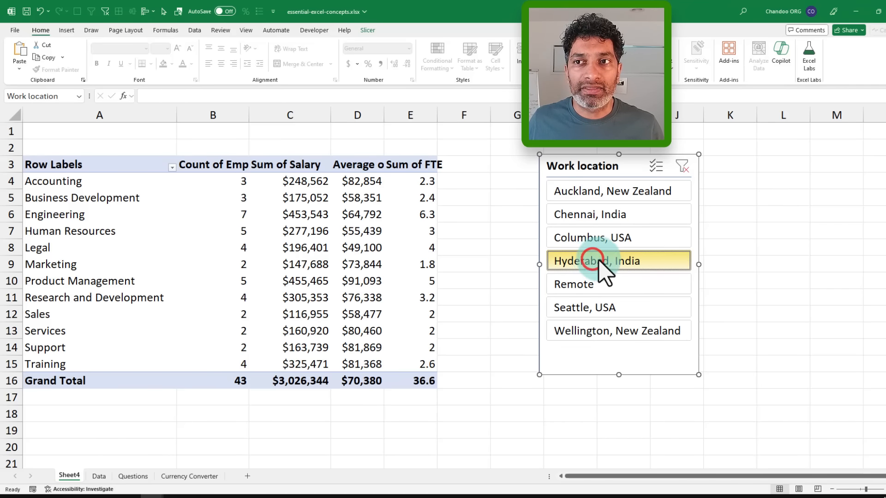
pyautogui.moveTo(198, 176); pyautogui.dragTo(415, 380)
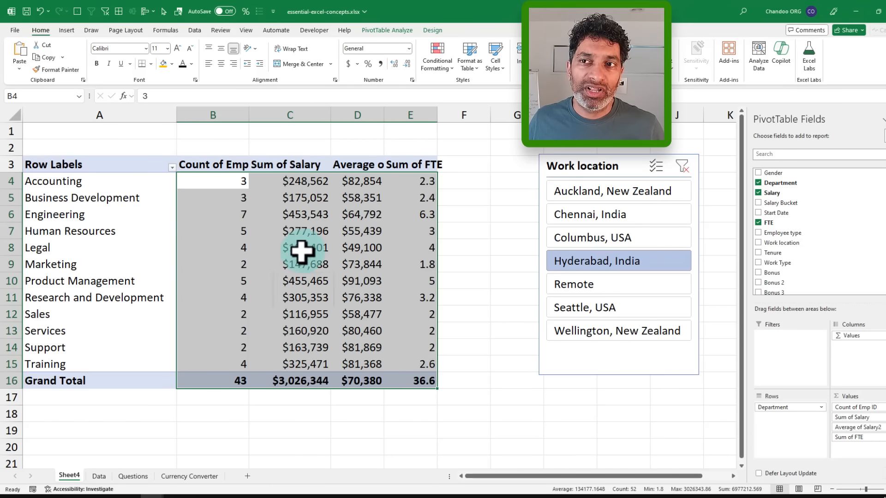
pyautogui.moveTo(298, 181); pyautogui.dragTo(287, 351)
pyautogui.moveTo(346, 180); pyautogui.dragTo(346, 326)
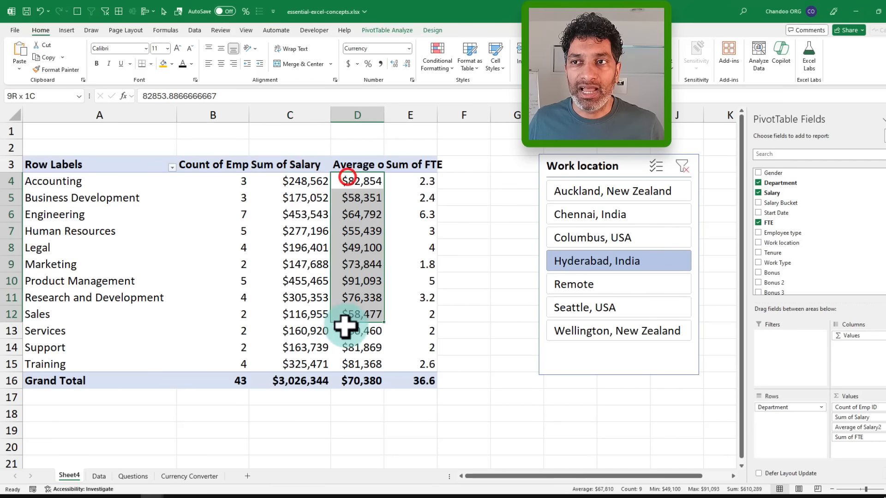
pyautogui.moveTo(421, 182); pyautogui.dragTo(424, 358)
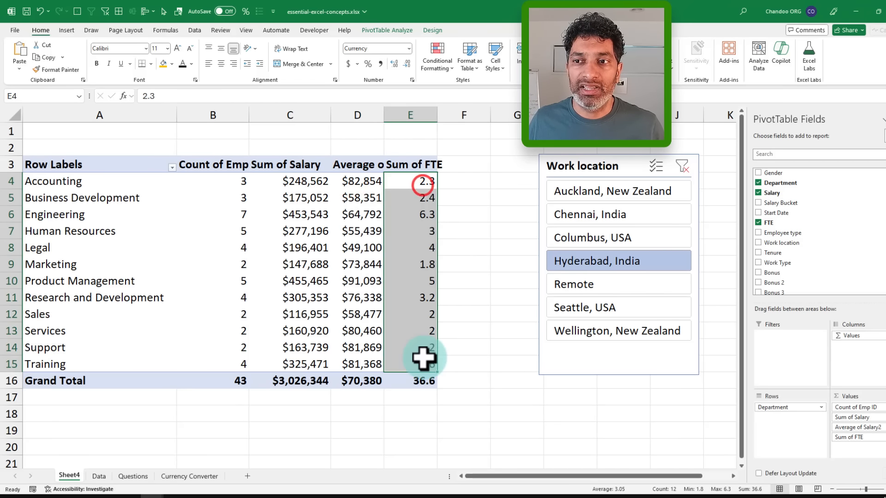
# - Switch the slicer through Columbus, Chennai, Auckland and Wellington, and clear the Work location filter
pyautogui.click(606, 238)
pyautogui.click(603, 217)
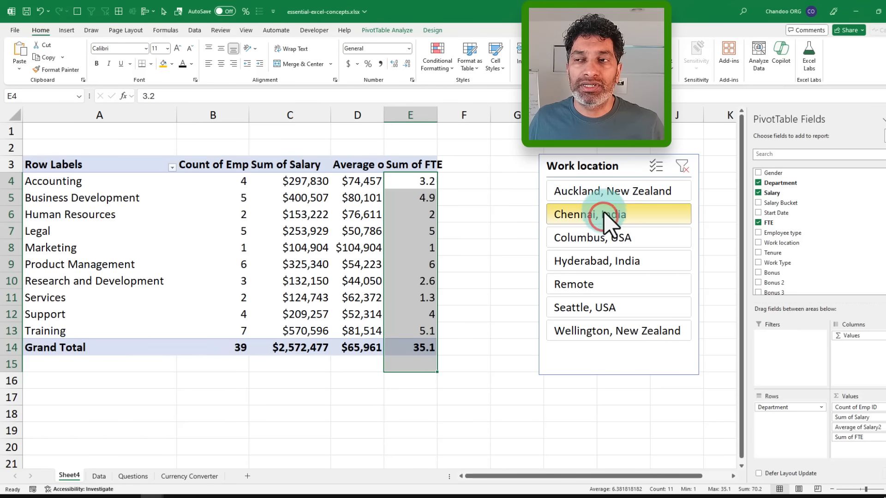
pyautogui.click(603, 191)
pyautogui.click(595, 334)
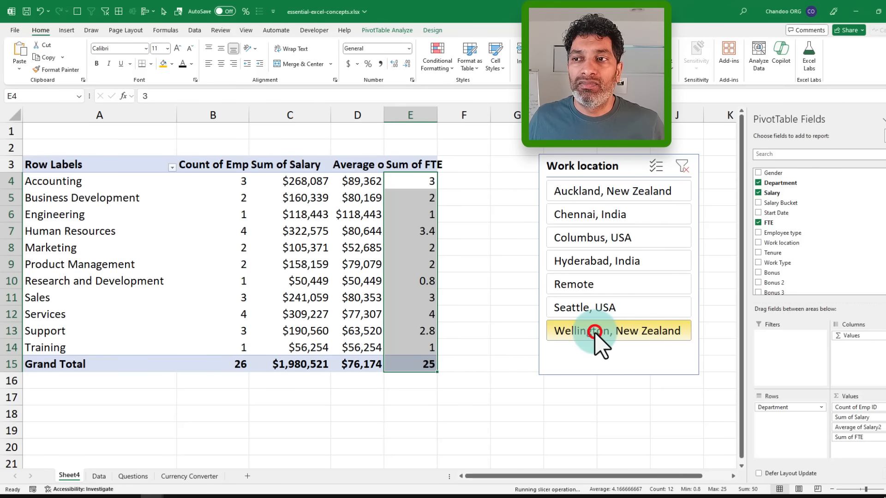
pyautogui.click(683, 168)
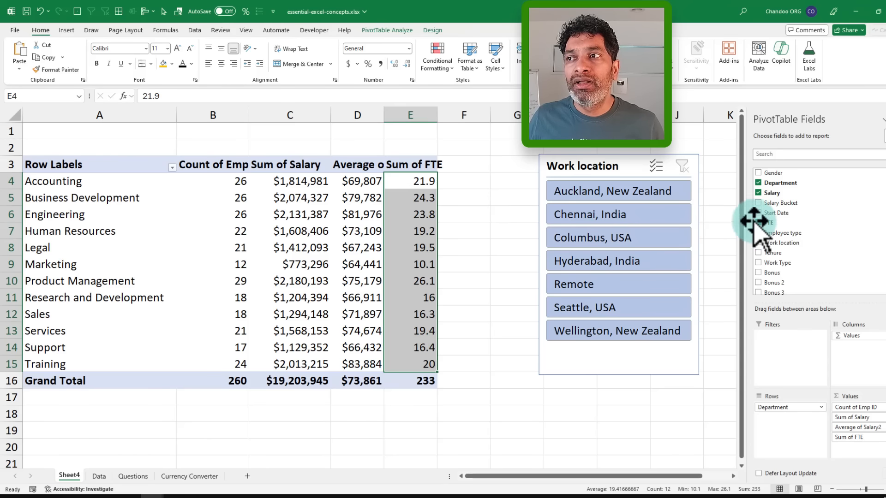
# - Add Work location as a report filter of the PivotTable and filter it to Hyderabad, India
pyautogui.moveTo(785, 245); pyautogui.dragTo(791, 360)
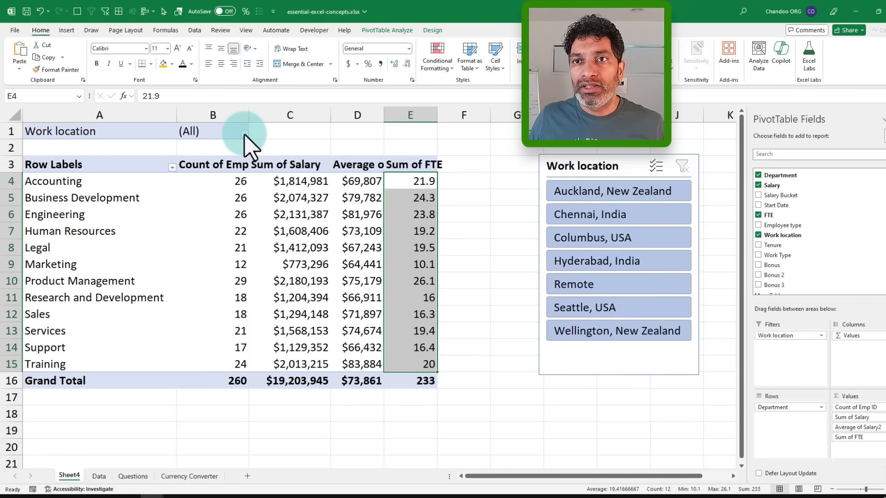
pyautogui.click(244, 134)
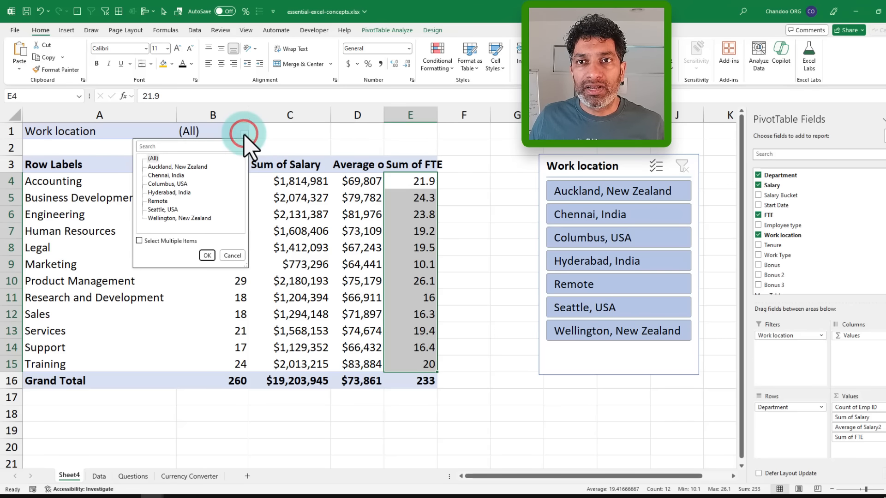
pyautogui.click(169, 192)
pyautogui.click(208, 256)
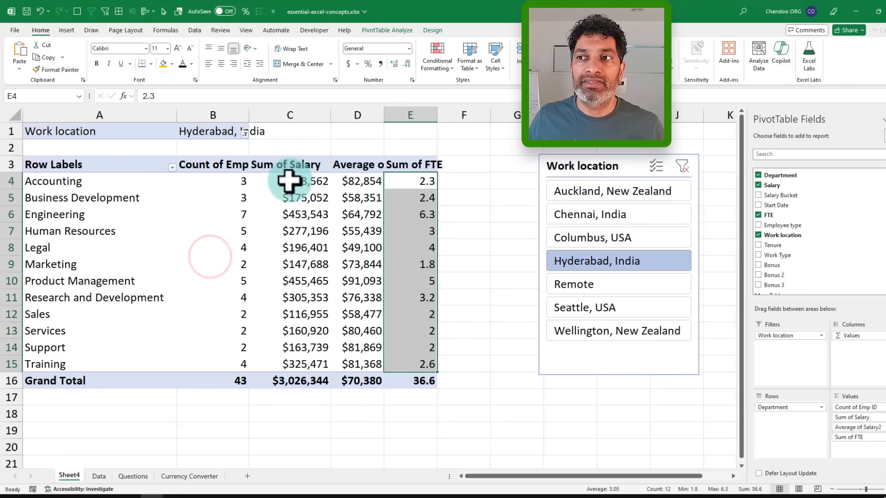
# - Reset the Work location report filter to (All) and remove that field from the PivotTable's filters
pyautogui.click(213, 133)
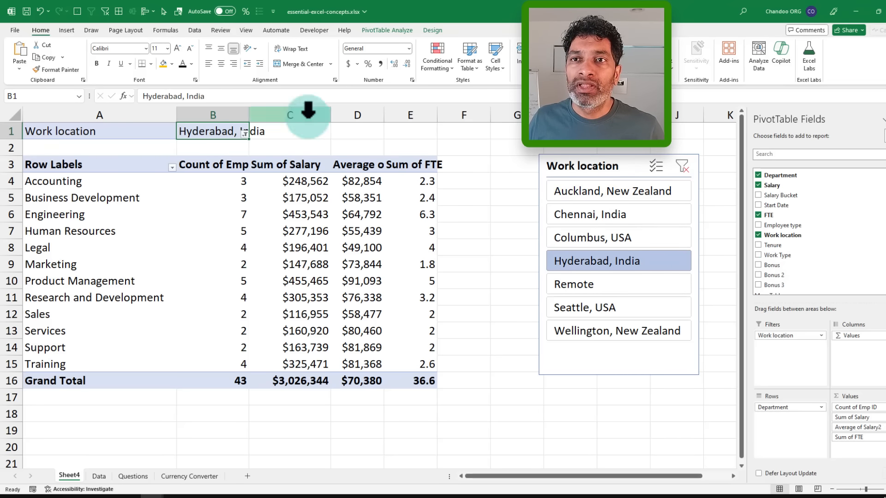
pyautogui.click(244, 133)
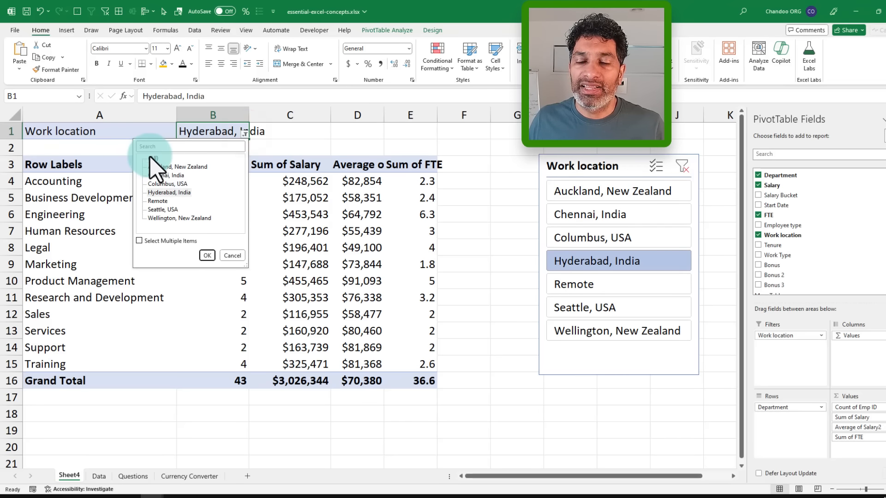
pyautogui.click(150, 156)
pyautogui.click(207, 256)
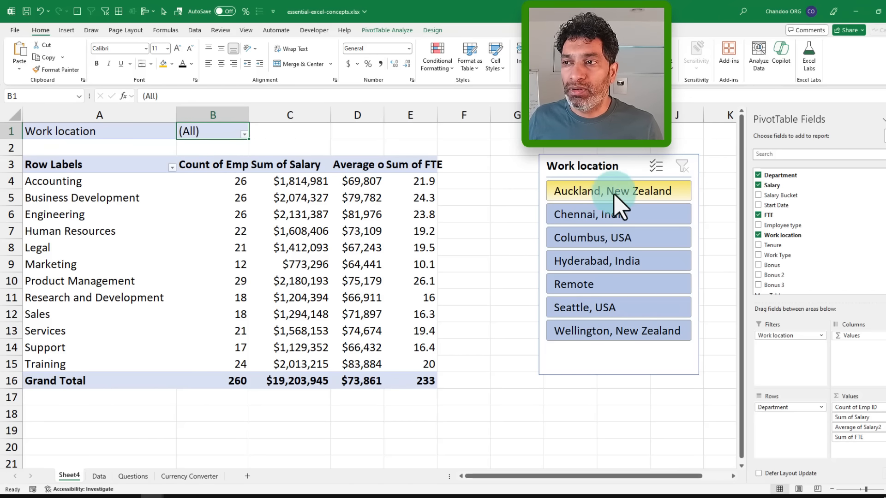
pyautogui.click(791, 335)
pyautogui.click(786, 335)
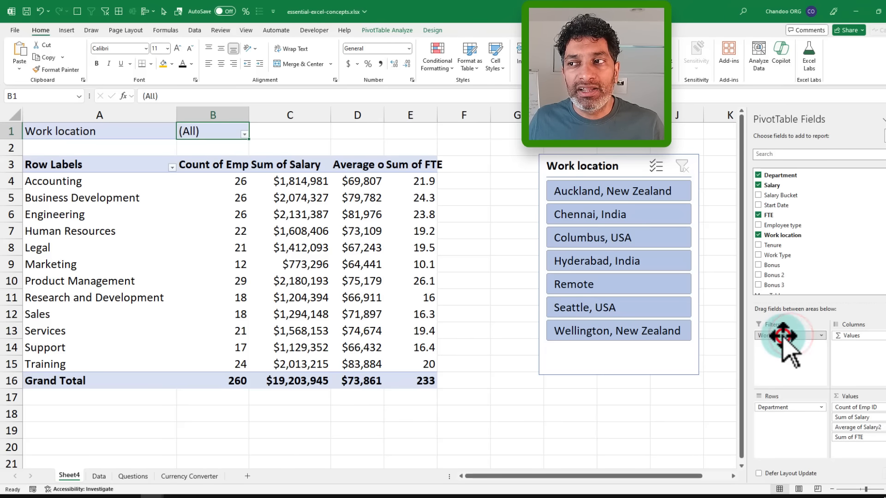
pyautogui.moveTo(783, 344); pyautogui.dragTo(824, 342)
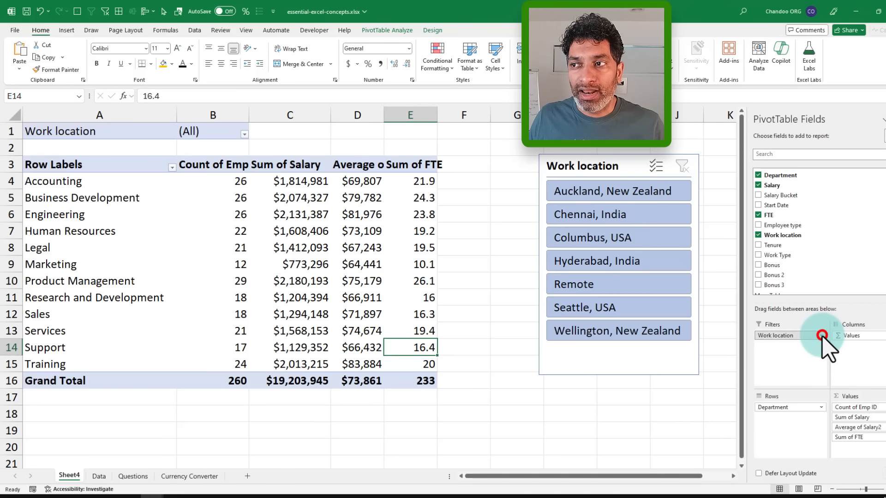
pyautogui.click(821, 335)
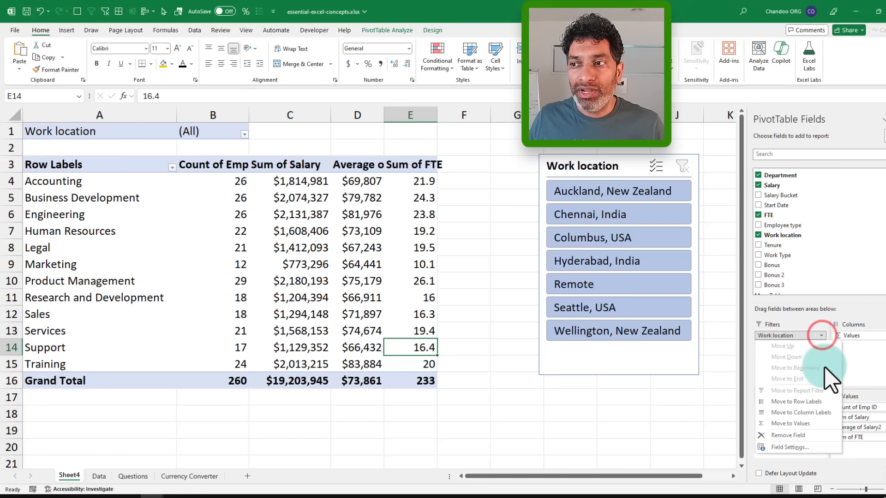
pyautogui.click(788, 436)
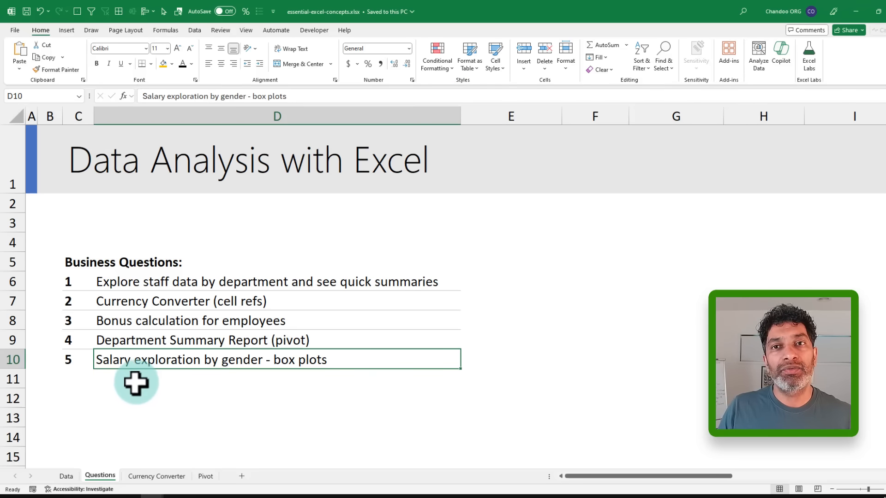
# - Insert a Box and Whisker chart from the Salary column of the staff table on the Data sheet
pyautogui.click(65, 478)
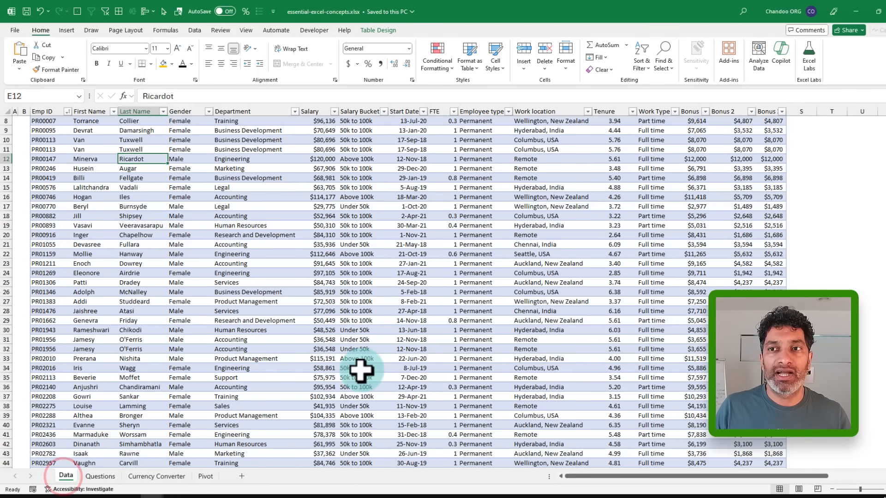
pyautogui.scroll(2, 362, 364)
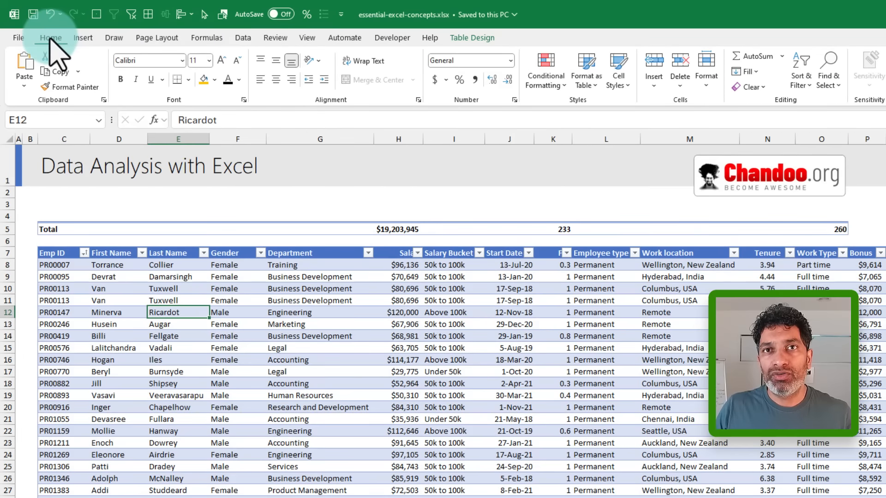
pyautogui.click(82, 38)
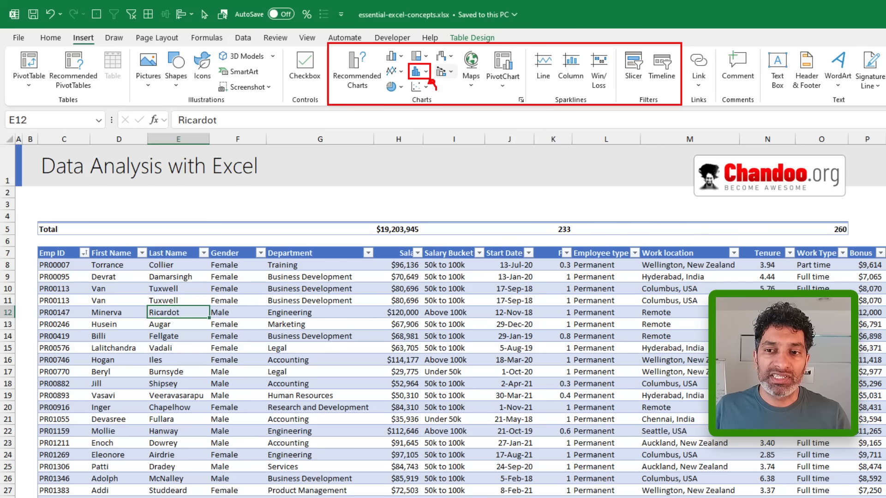
pyautogui.click(437, 125)
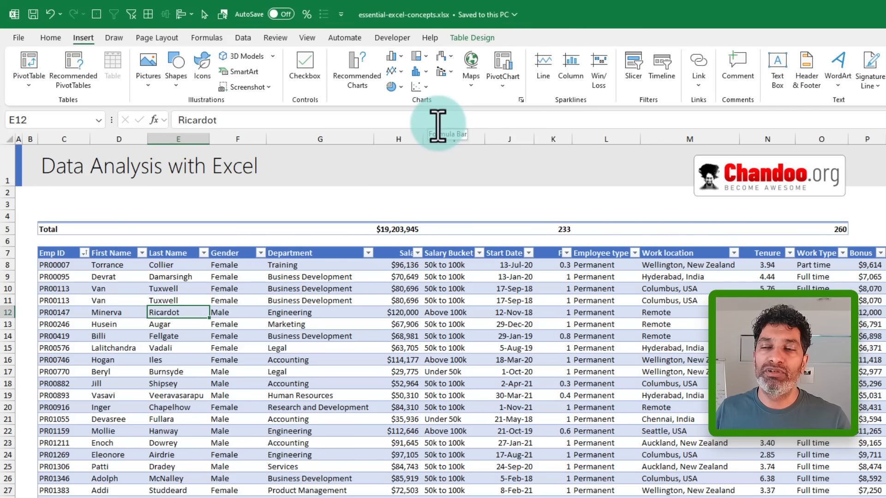
pyautogui.click(405, 246)
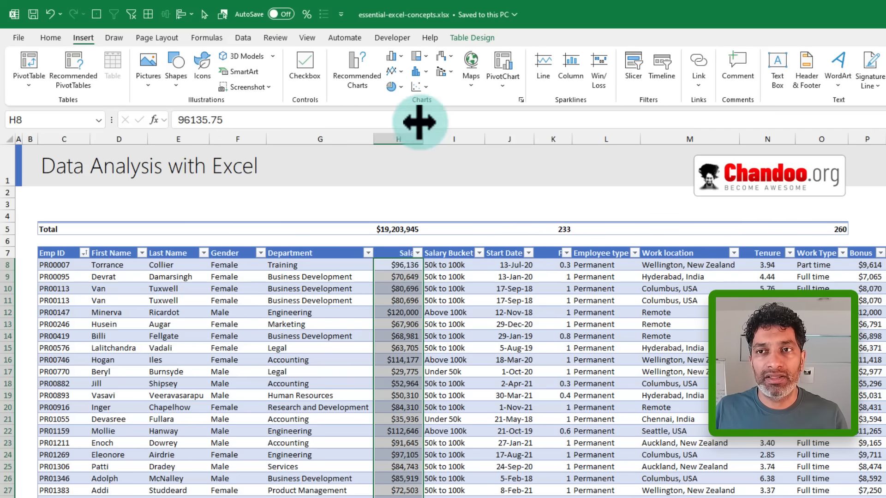
pyautogui.click(420, 71)
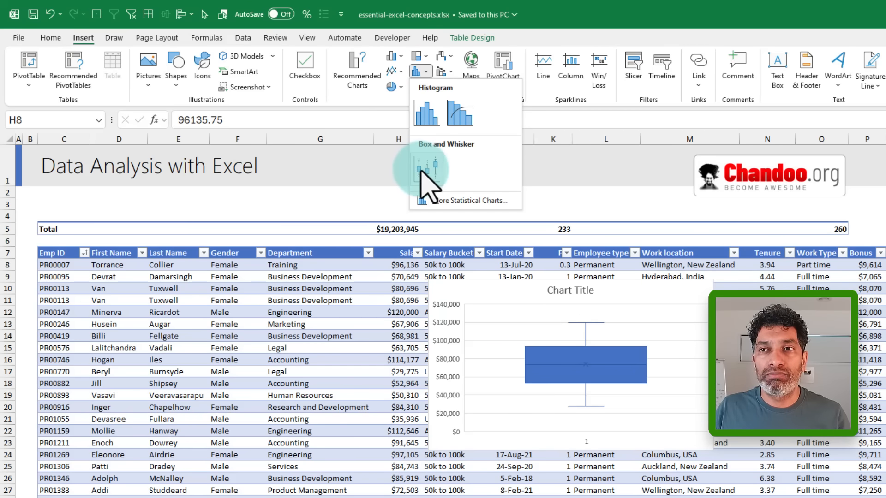
pyautogui.click(419, 171)
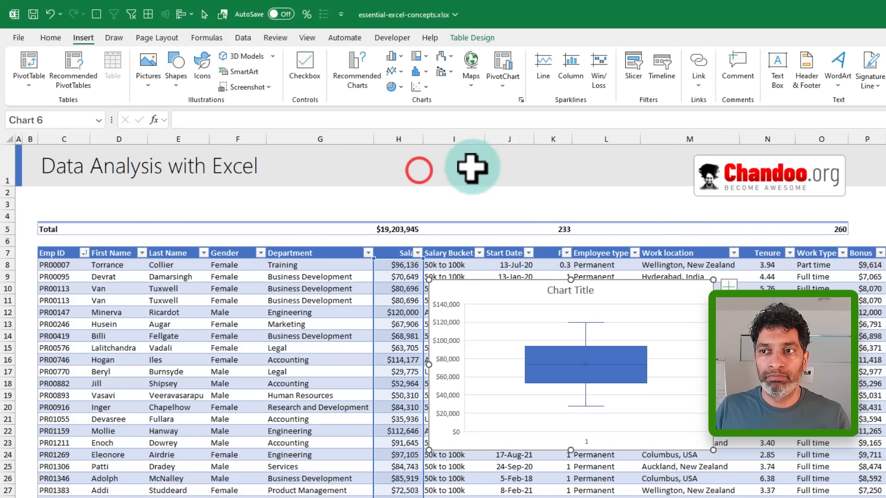
# - Cut the salary box plot from the Data sheet and paste it into a new worksheet
pyautogui.click(494, 293)
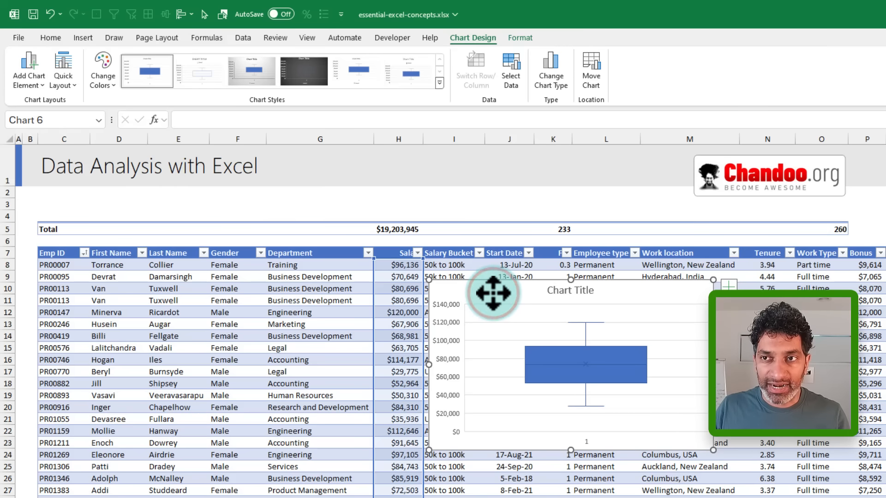
pyautogui.press('Delete')
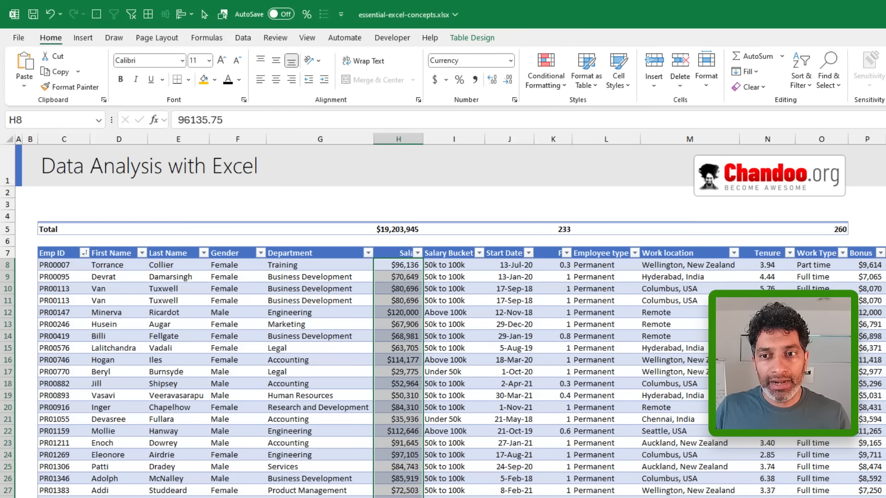
pyautogui.hotkey('shift', 'F11')
pyautogui.hotkey('ctrl', 'v')
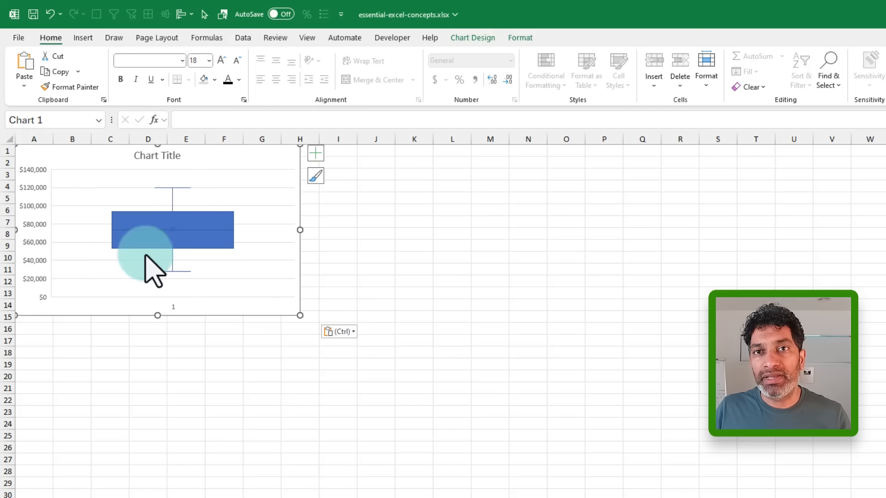
# - Move the box plot away from the sheet's corner to start near column D, and make it taller and narrower
pyautogui.moveTo(250, 312); pyautogui.dragTo(378, 344)
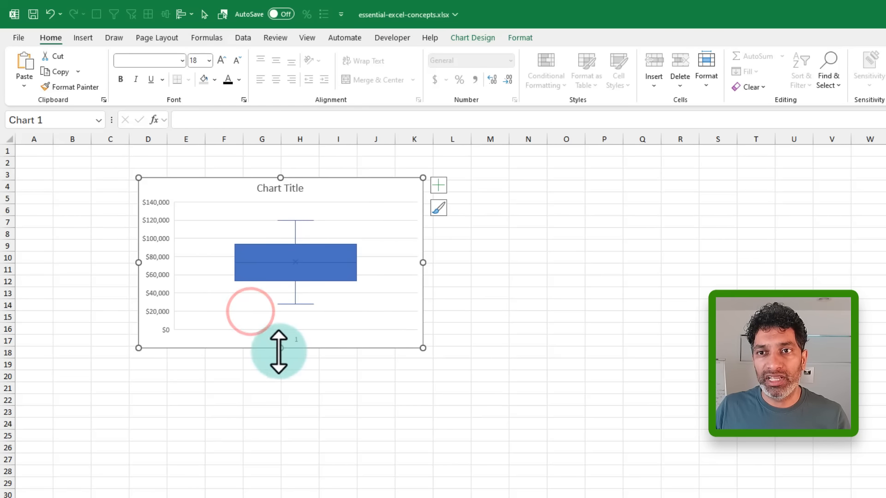
pyautogui.moveTo(280, 349); pyautogui.dragTo(280, 497)
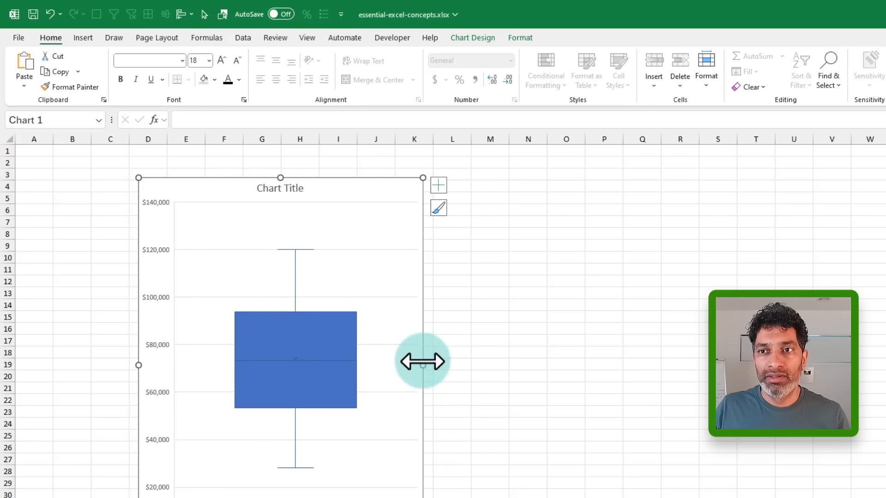
pyautogui.moveTo(421, 366); pyautogui.dragTo(333, 366)
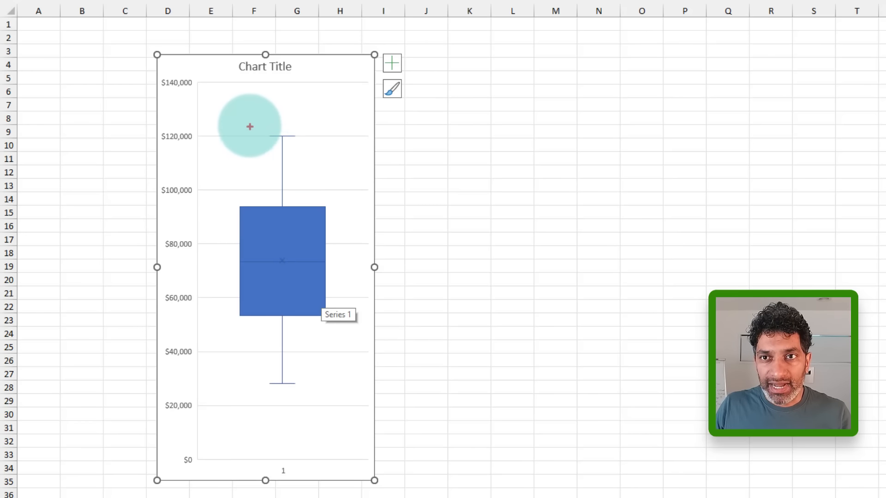
# - Examine the salary box plot's whisker ends, the box between them, the median line and the mean marker
pyautogui.moveTo(250, 125); pyautogui.dragTo(257, 135)
pyautogui.moveTo(257, 127); pyautogui.dragTo(252, 134)
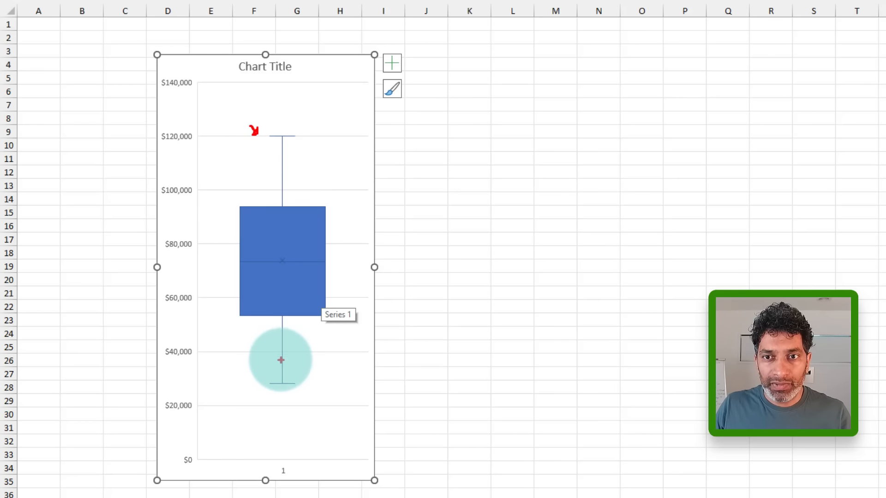
pyautogui.moveTo(262, 411)
pyautogui.mouseDown()
pyautogui.moveTo(274, 389)
pyautogui.moveTo(267, 393)
pyautogui.mouseUp()
pyautogui.moveTo(268, 389); pyautogui.dragTo(282, 391)
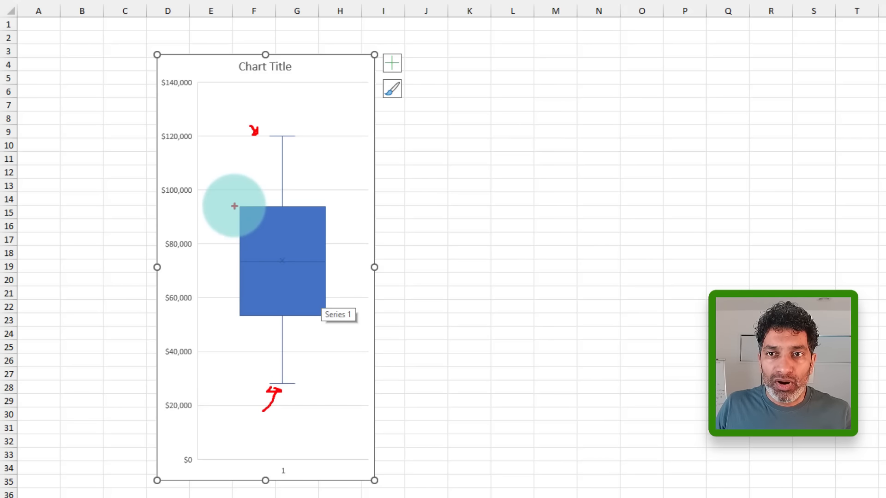
pyautogui.moveTo(223, 206)
pyautogui.mouseDown()
pyautogui.moveTo(228, 256)
pyautogui.moveTo(328, 326)
pyautogui.moveTo(339, 316)
pyautogui.mouseUp()
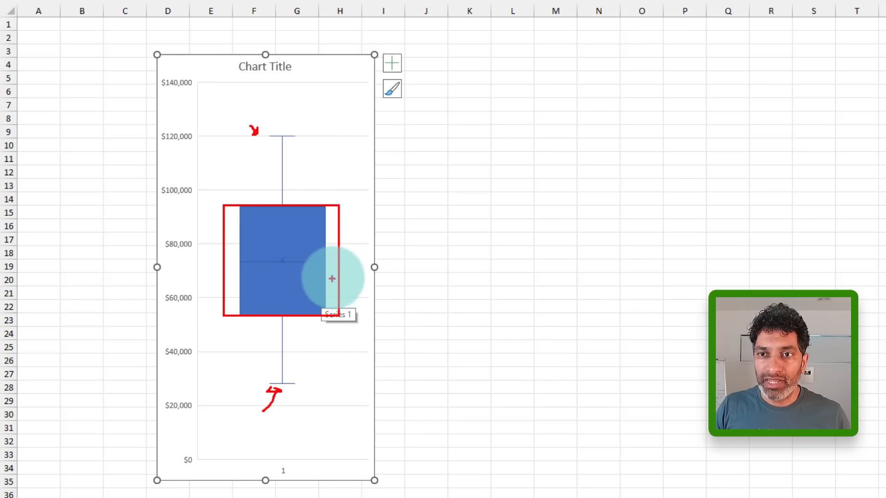
pyautogui.moveTo(361, 249)
pyautogui.mouseDown()
pyautogui.moveTo(340, 251)
pyautogui.moveTo(343, 259)
pyautogui.mouseUp()
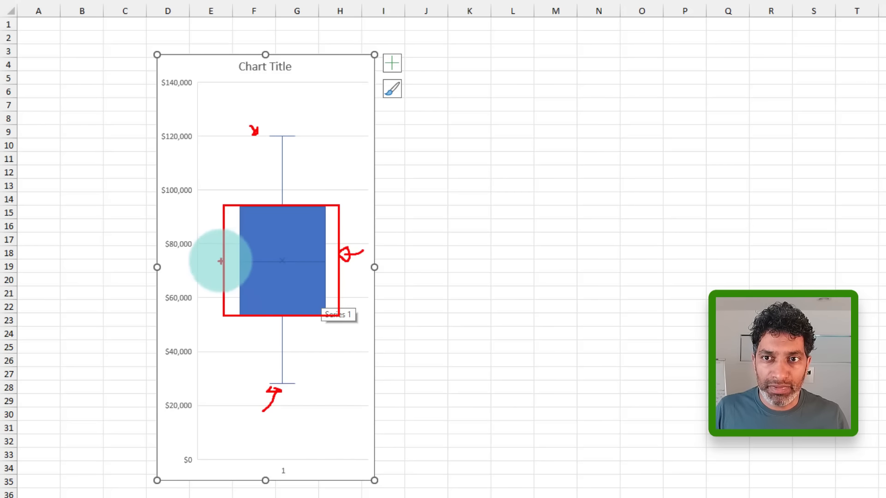
pyautogui.moveTo(211, 261); pyautogui.dragTo(241, 263)
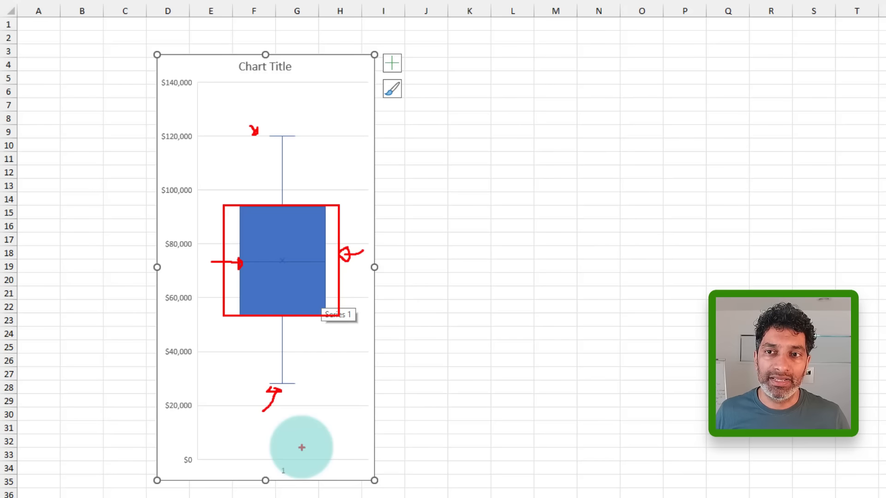
pyautogui.click(279, 253)
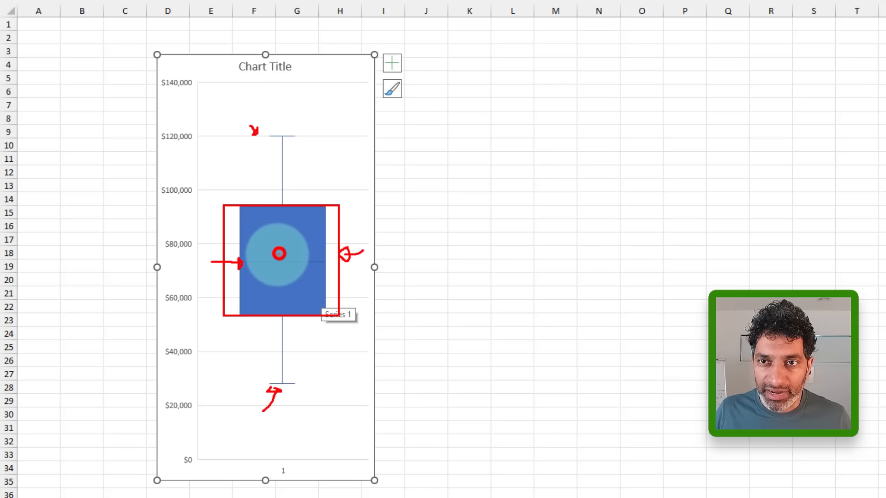
pyautogui.moveTo(279, 254); pyautogui.dragTo(281, 259)
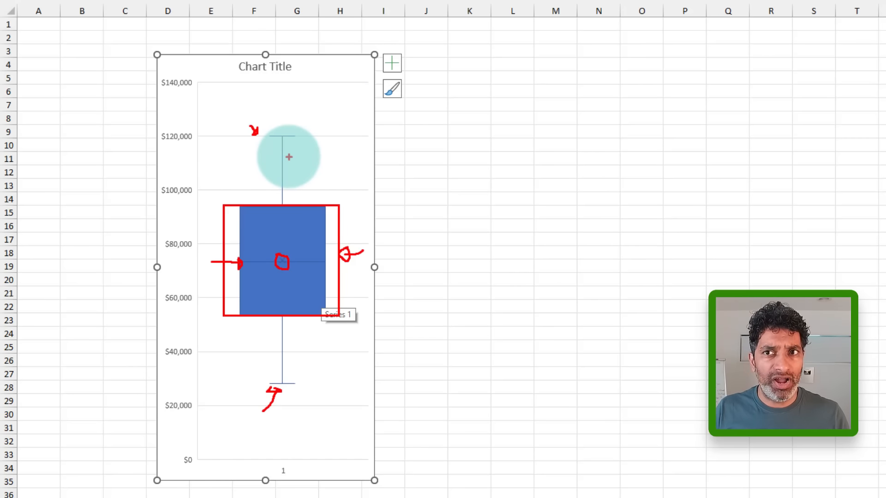
pyautogui.press('Escape')
pyautogui.click(352, 99)
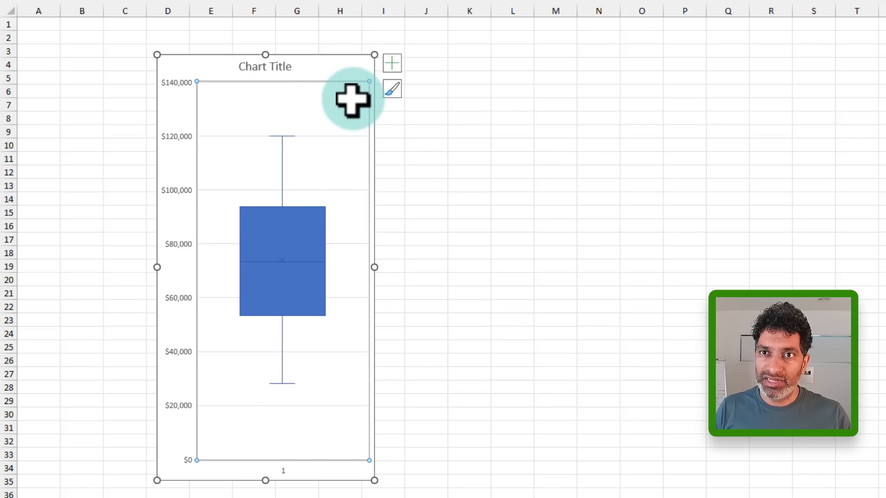
pyautogui.click(494, 103)
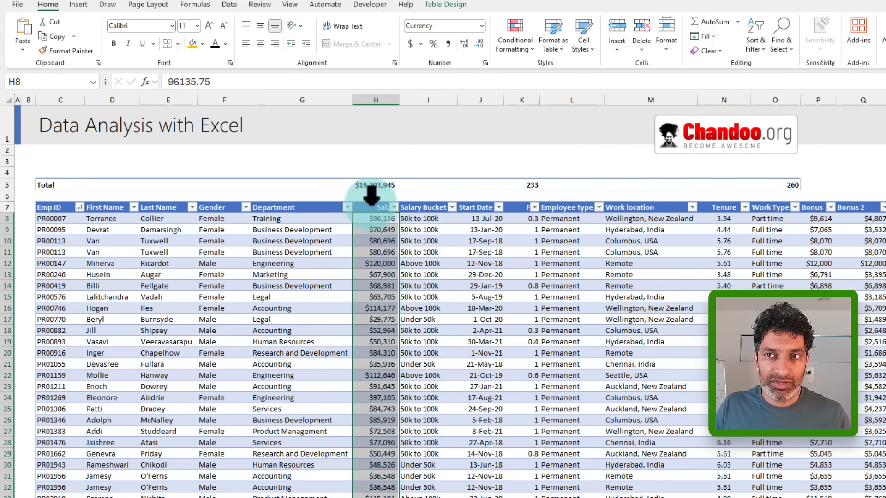
# - Insert a Box and Whisker chart from the Salary and Gender columns of the staff table on the Data sheet
pyautogui.click(446, 138)
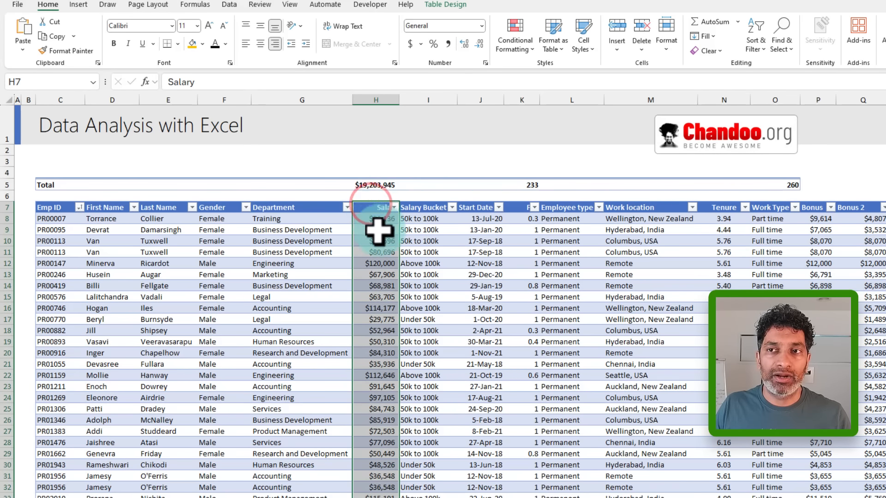
pyautogui.click(378, 202)
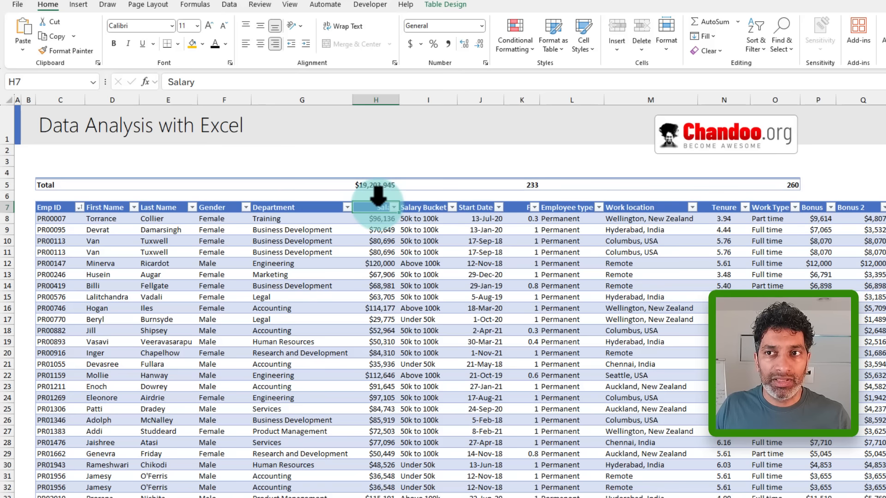
pyautogui.click(378, 199)
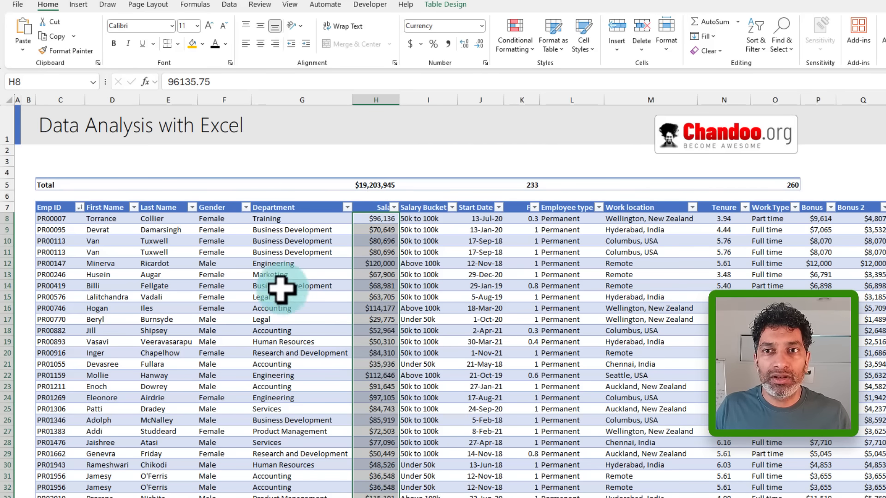
pyautogui.click(230, 199)
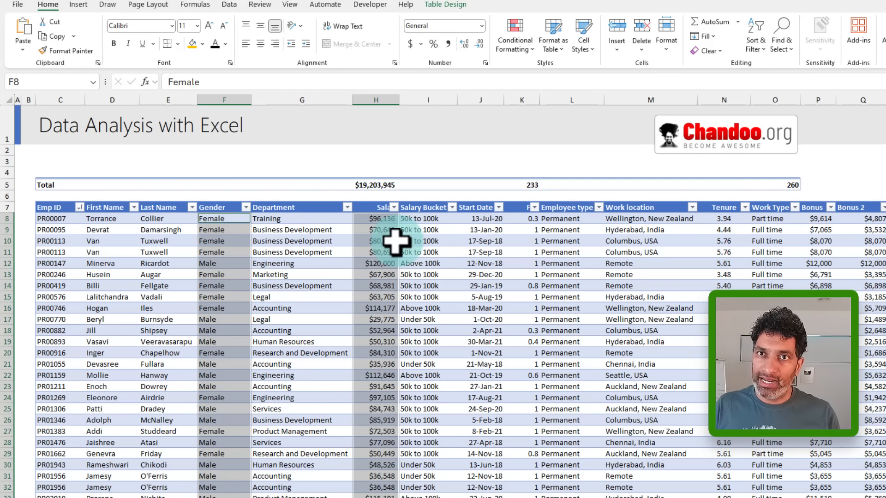
pyautogui.click(82, 4)
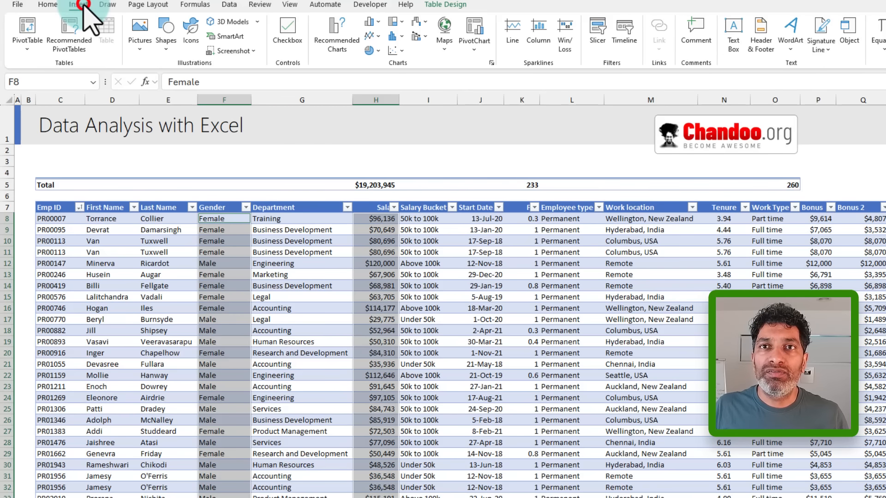
pyautogui.click(395, 37)
pyautogui.click(400, 128)
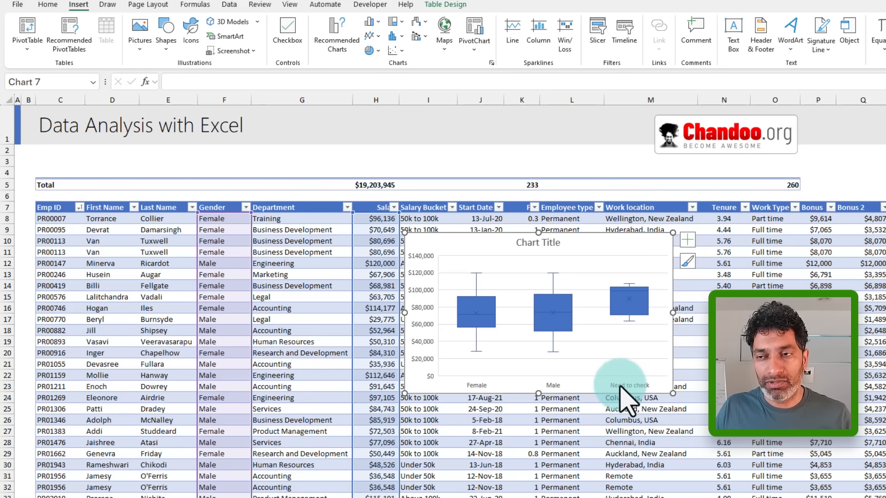
# - Cut the salary-by-gender box plot, paste it at K4 beside the first box plot, and stretch it down to about row 35
pyautogui.click(606, 245)
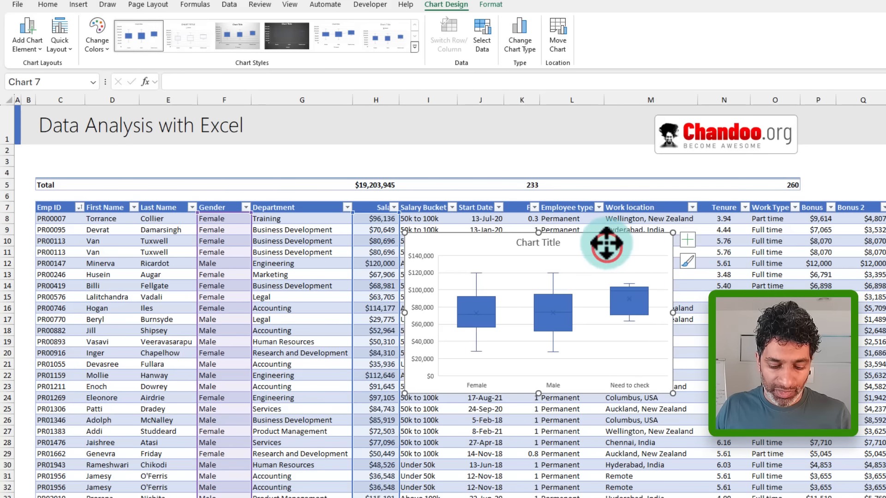
pyautogui.press('Delete')
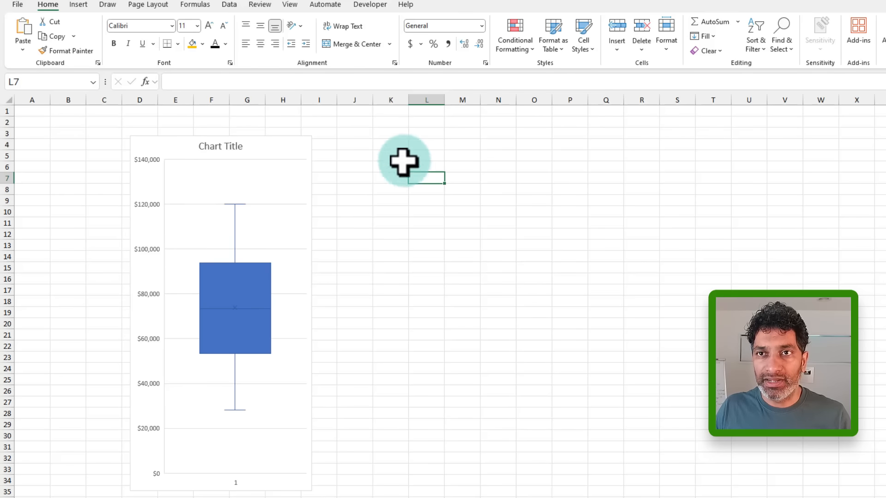
pyautogui.click(387, 143)
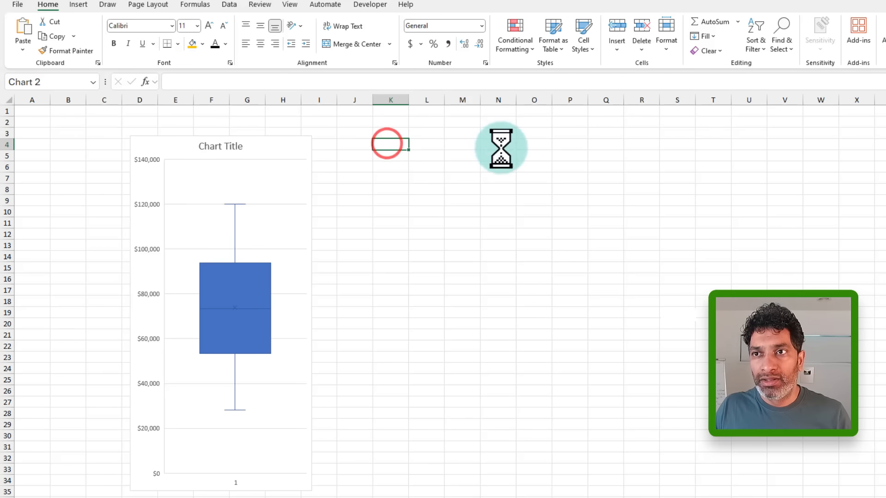
pyautogui.hotkey('ctrl', 'v')
pyautogui.moveTo(506, 300); pyautogui.dragTo(506, 496)
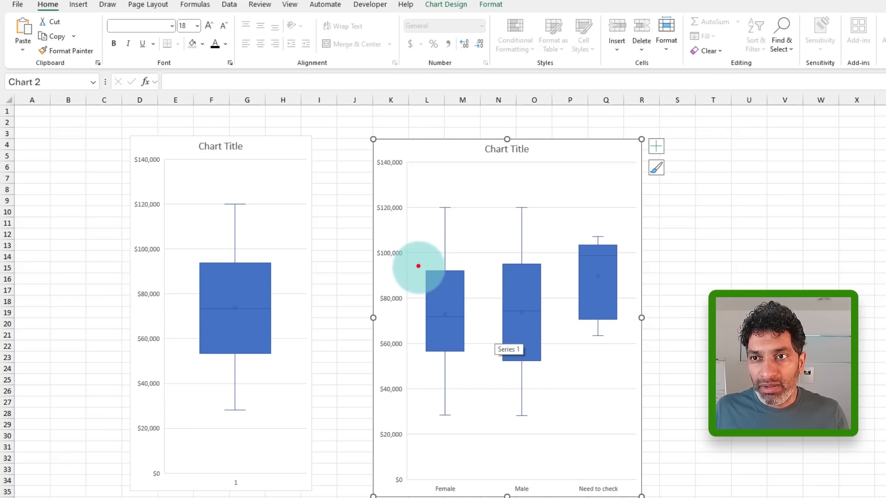
# - Compare the Female and Male boxes in the salary-by-gender chart, including the spread around the Female median
pyautogui.moveTo(418, 266)
pyautogui.mouseDown()
pyautogui.moveTo(460, 366)
pyautogui.moveTo(469, 353)
pyautogui.mouseUp()
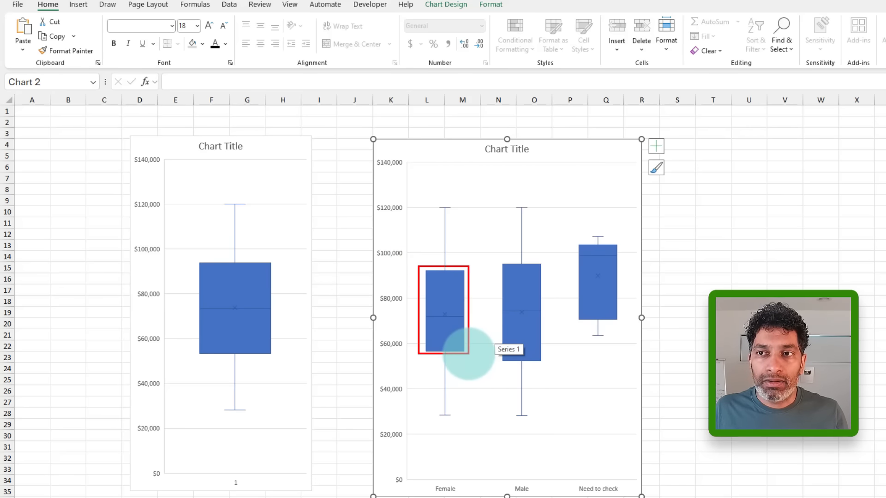
pyautogui.moveTo(500, 261)
pyautogui.mouseDown()
pyautogui.moveTo(524, 366)
pyautogui.moveTo(544, 363)
pyautogui.mouseUp()
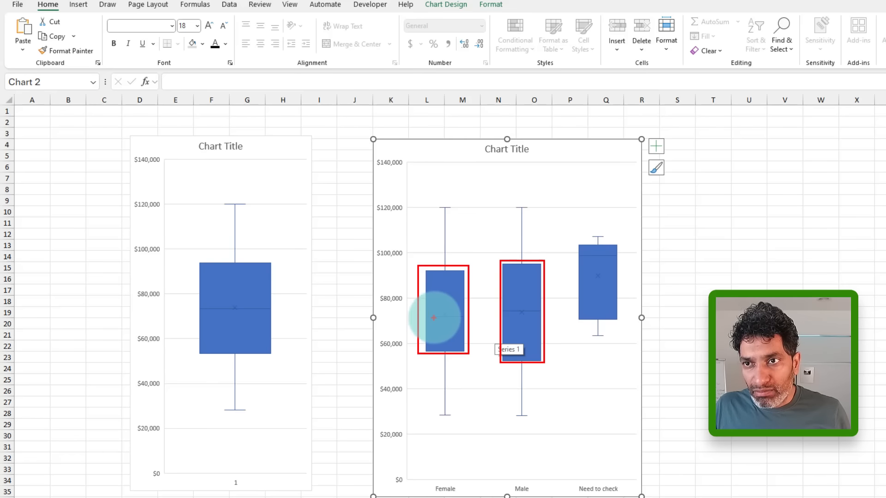
pyautogui.moveTo(436, 273); pyautogui.dragTo(444, 353)
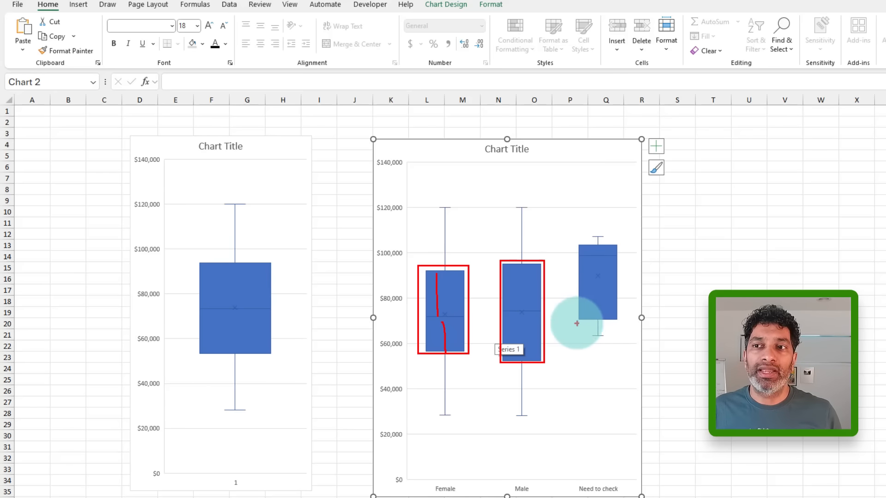
pyautogui.press('Escape')
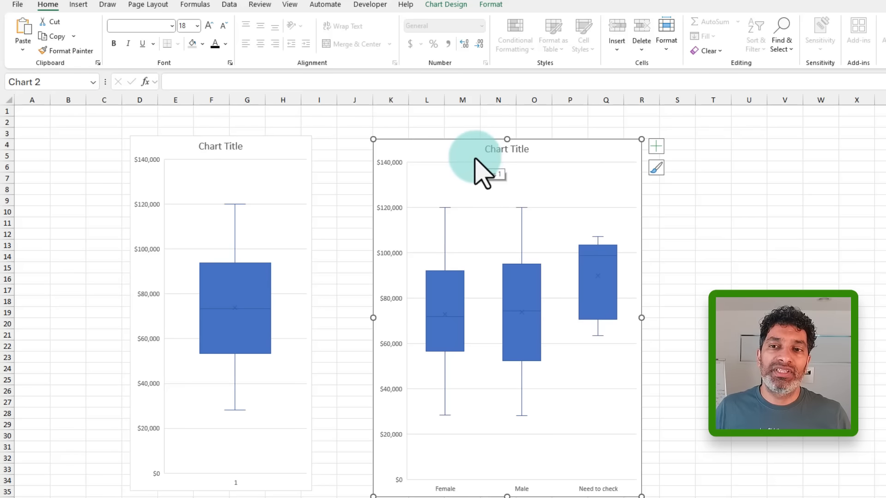
# - Cut the Department slicer from the Data sheet and paste it at U4 on the box plot sheet
pyautogui.hotkey('ctrl', 'pageup')
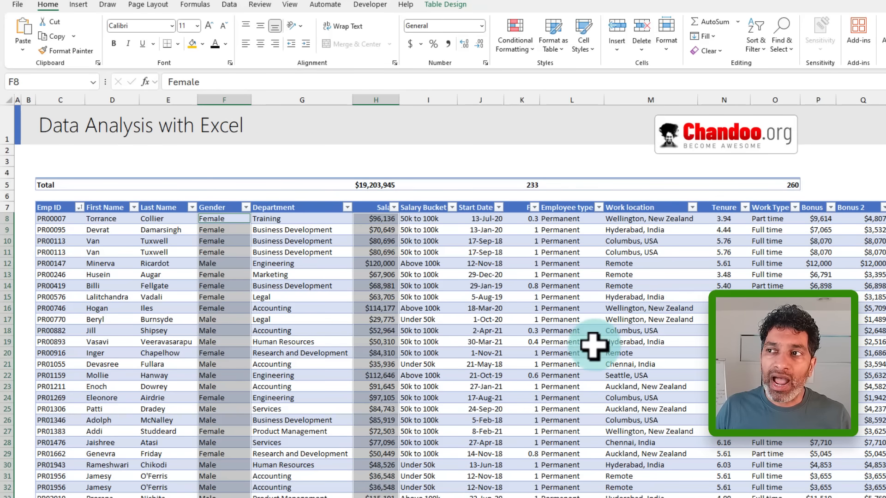
pyautogui.click(595, 346)
pyautogui.hscroll(4, 594, 345)
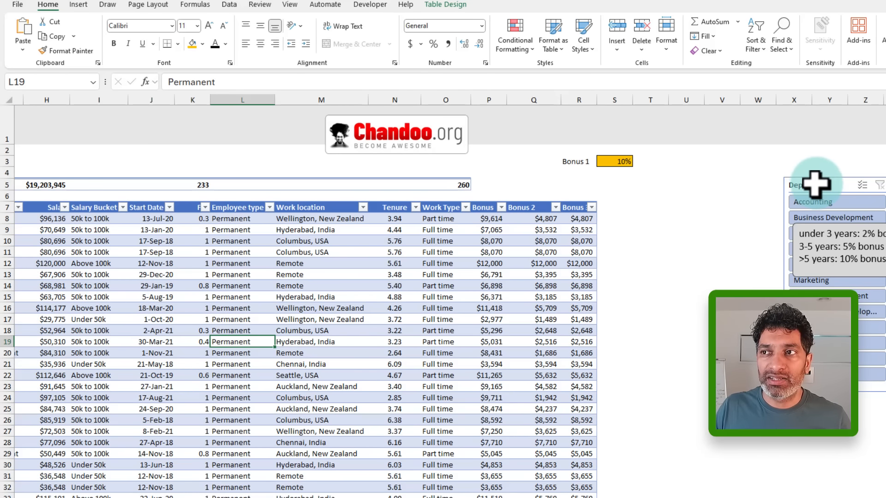
pyautogui.moveTo(815, 184); pyautogui.dragTo(682, 198)
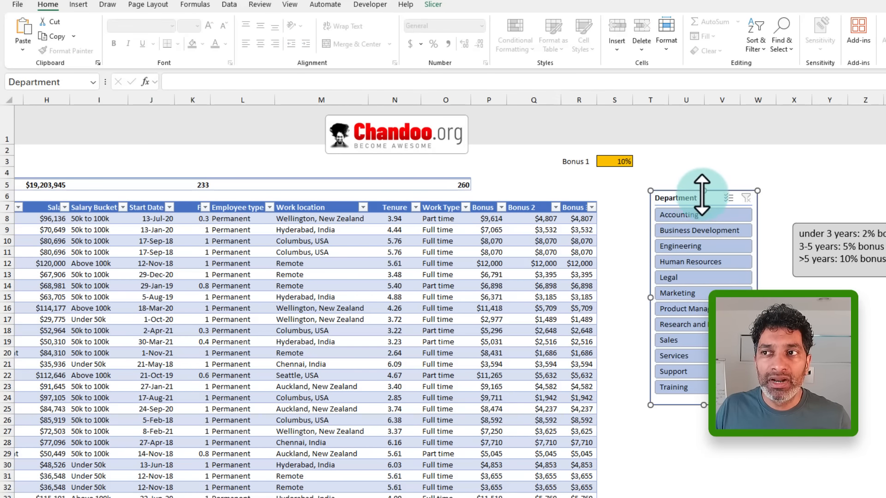
pyautogui.press('Delete')
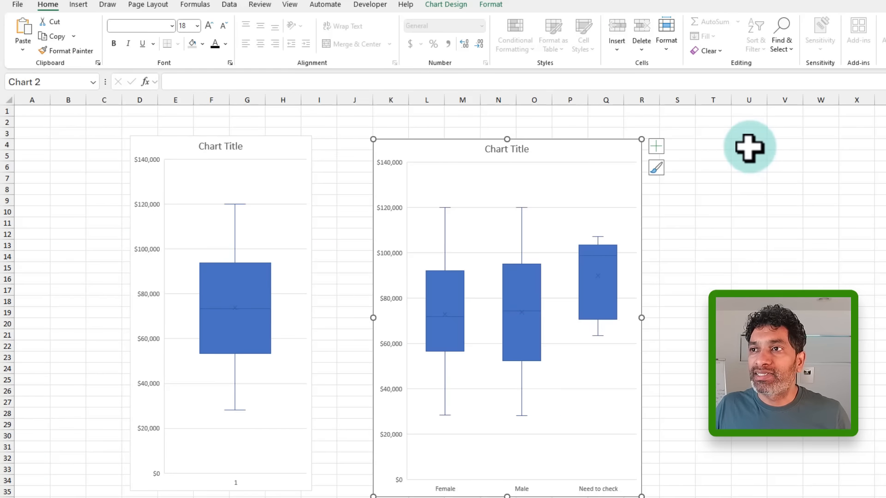
pyautogui.click(749, 146)
pyautogui.hotkey('ctrl', 'v')
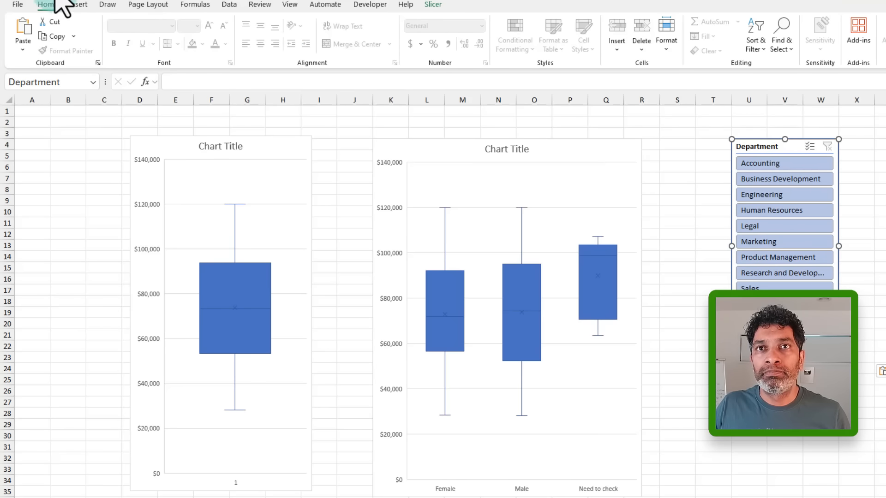
pyautogui.click(707, 133)
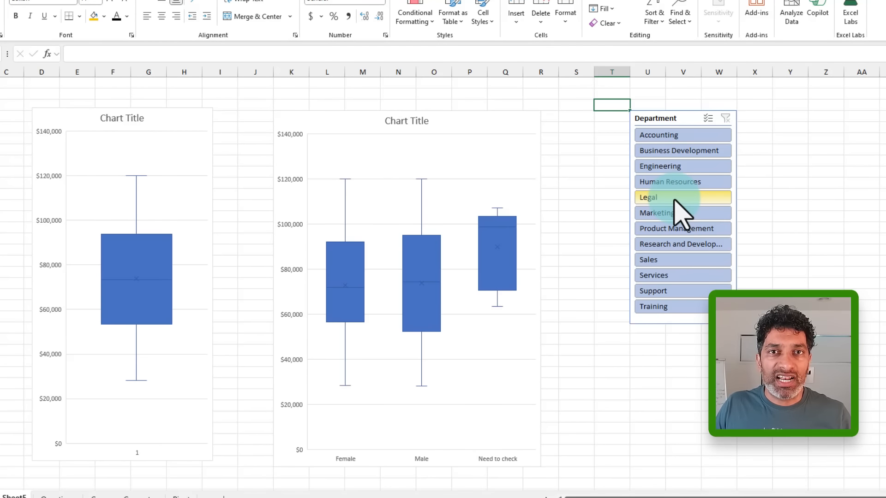
# - Filter the box plots through the Department slicer by Legal, Engineering, Business Development and finally Product Management
pyautogui.click(675, 198)
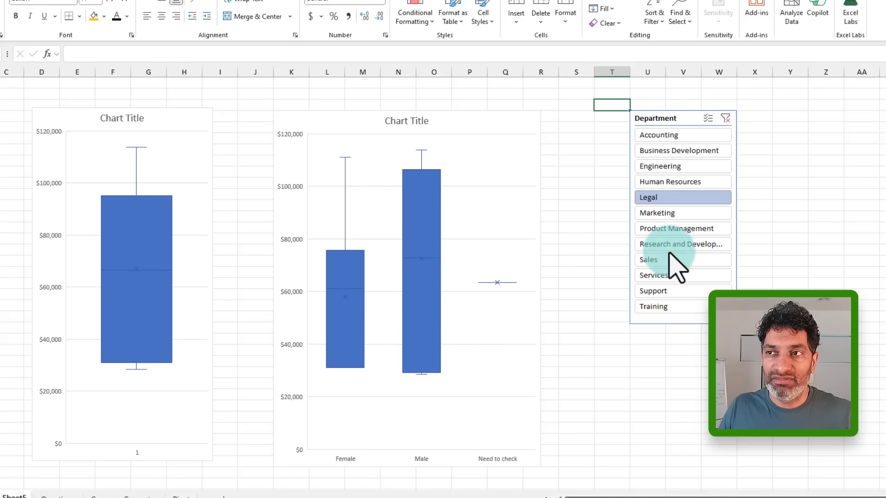
pyautogui.click(676, 167)
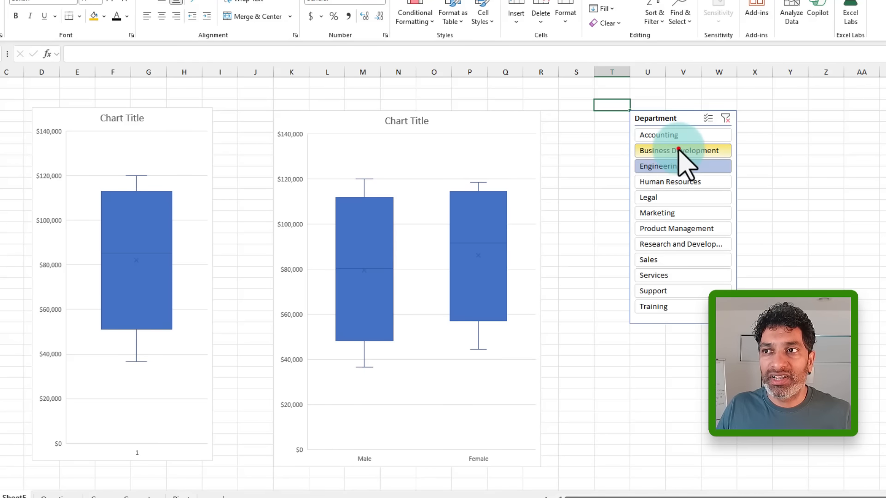
pyautogui.click(678, 150)
pyautogui.click(670, 229)
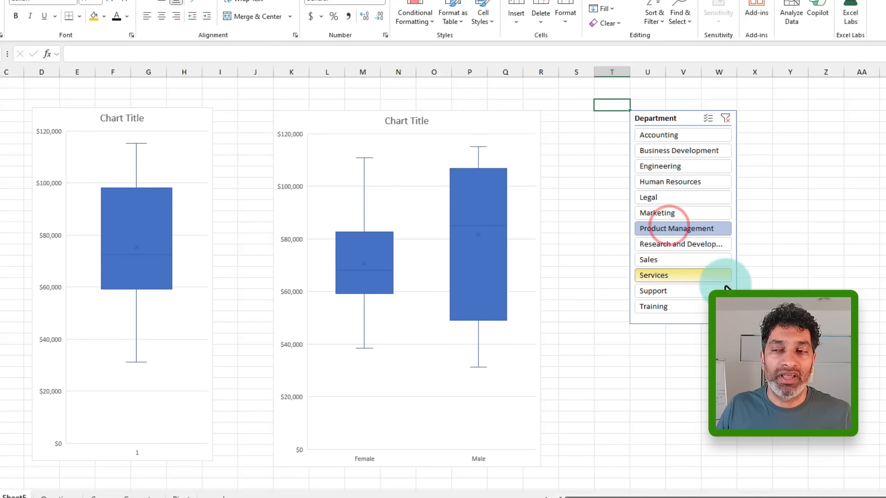